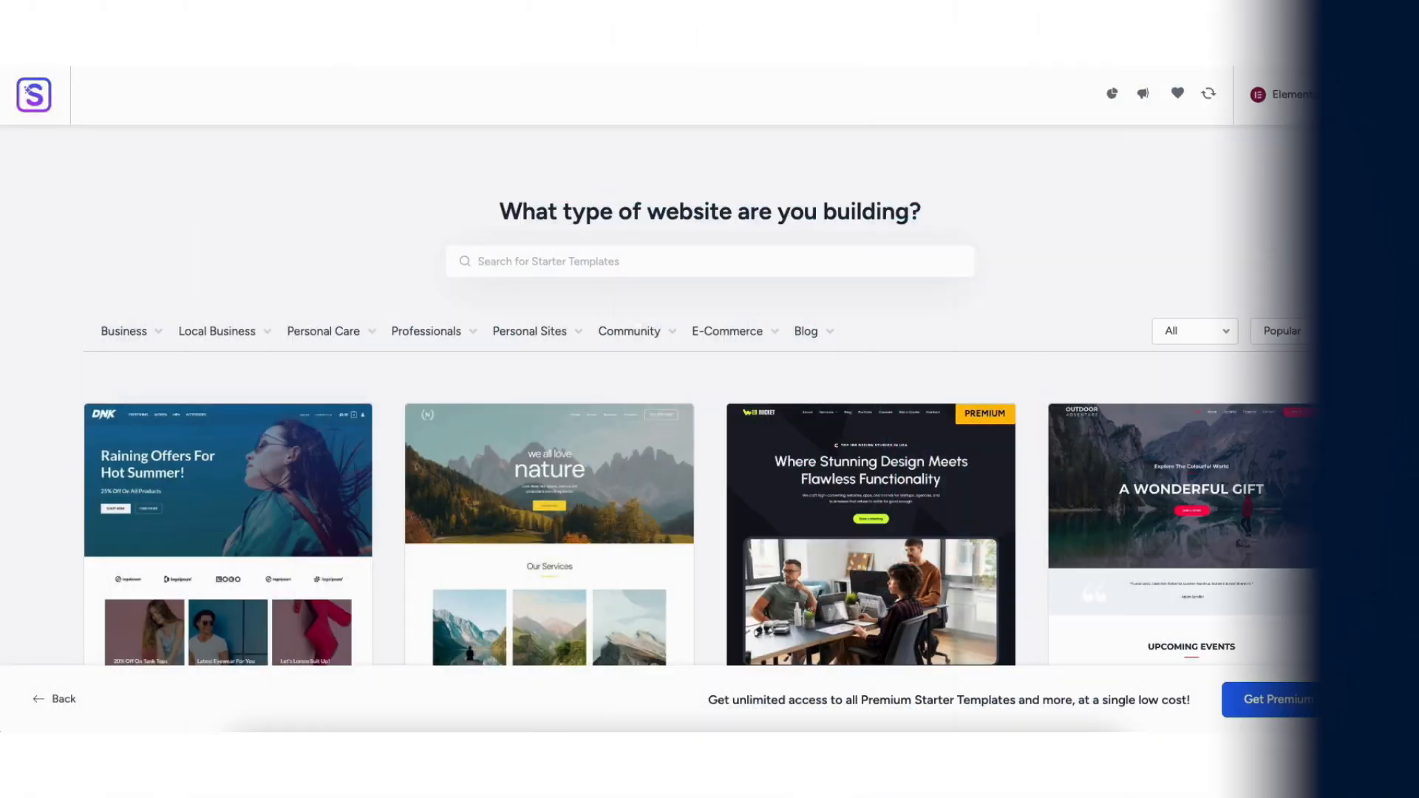
# Replace the home page's hero heading text with "Words T" and place a Heading widget in the "How can we help you?" section.
pyautogui.scroll(-15, 709, 443)
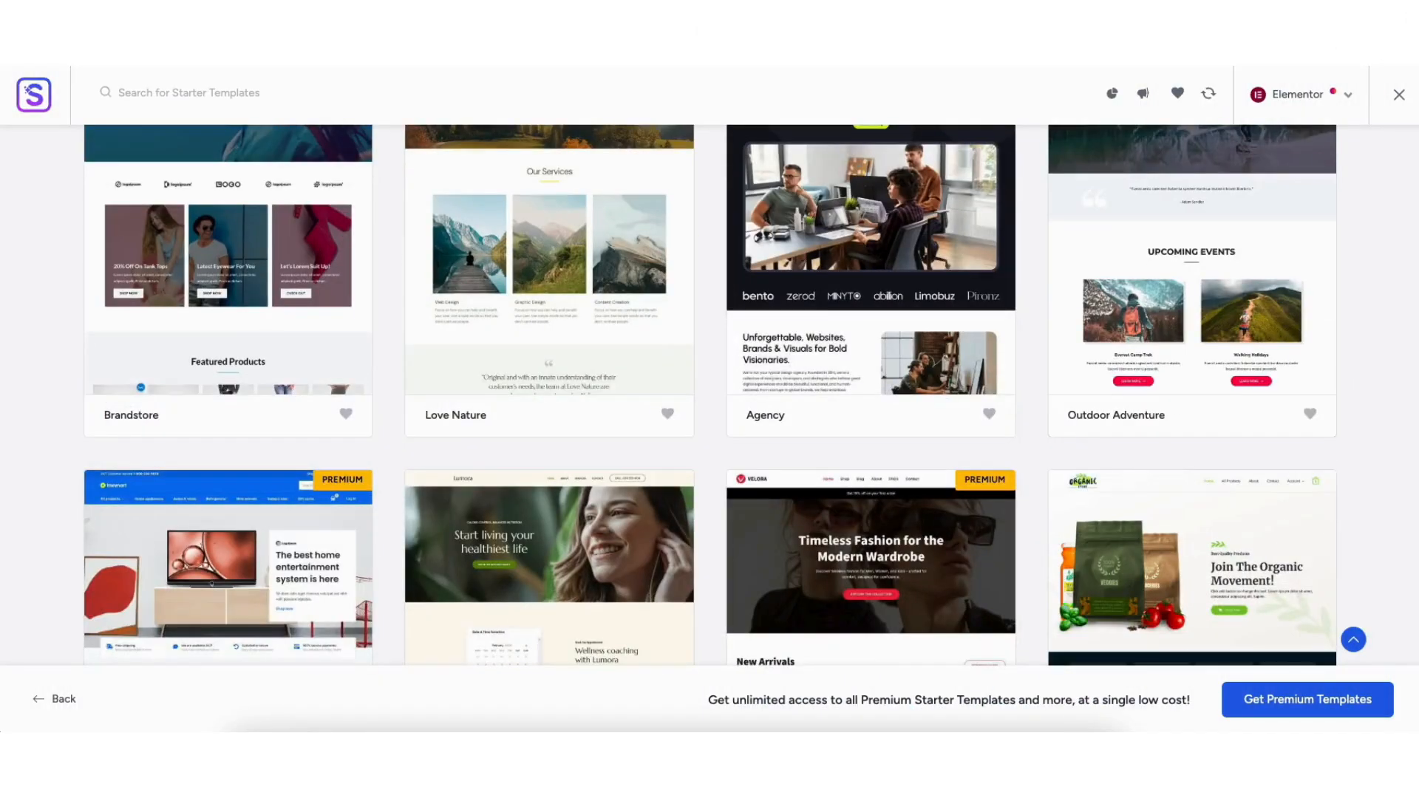
pyautogui.write('rd')
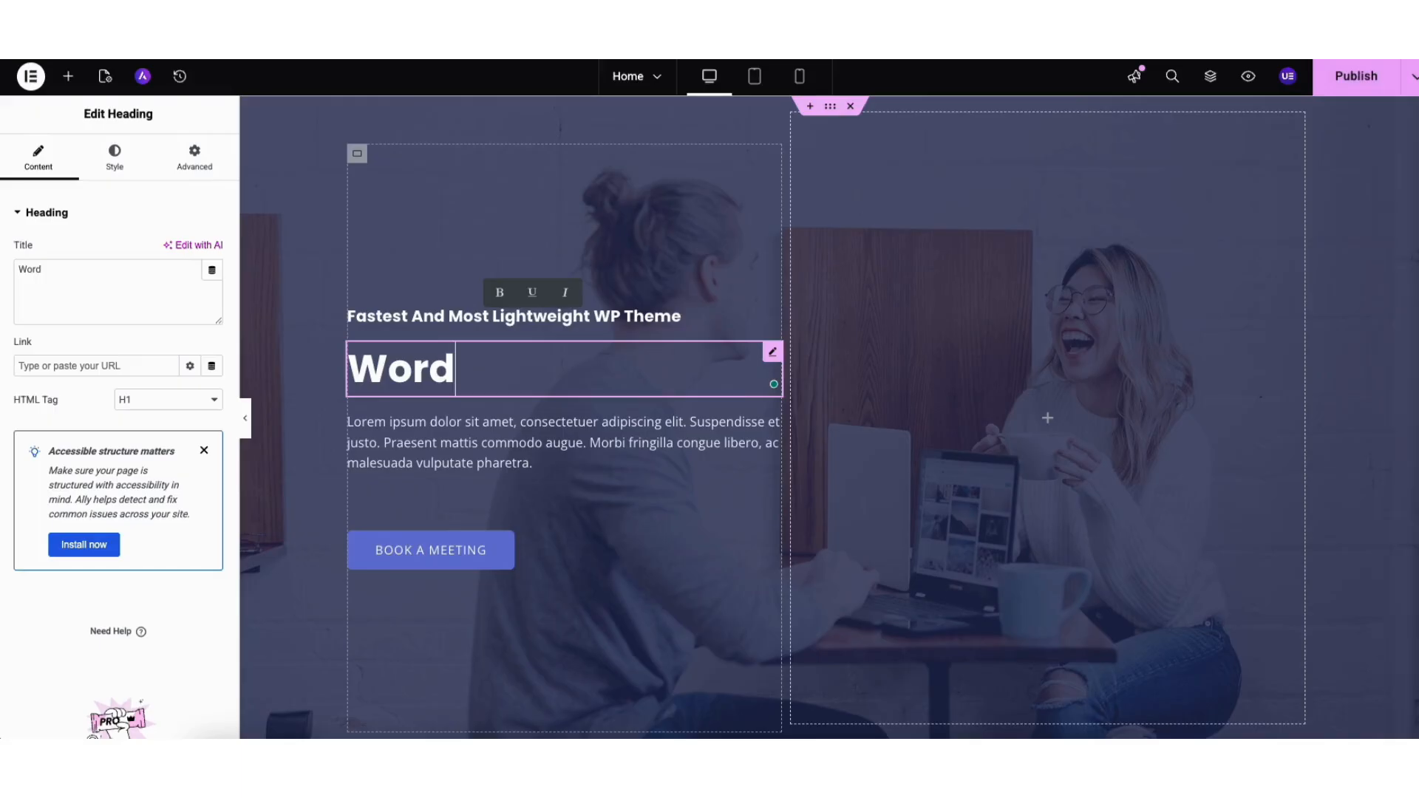
pyautogui.write('s T')
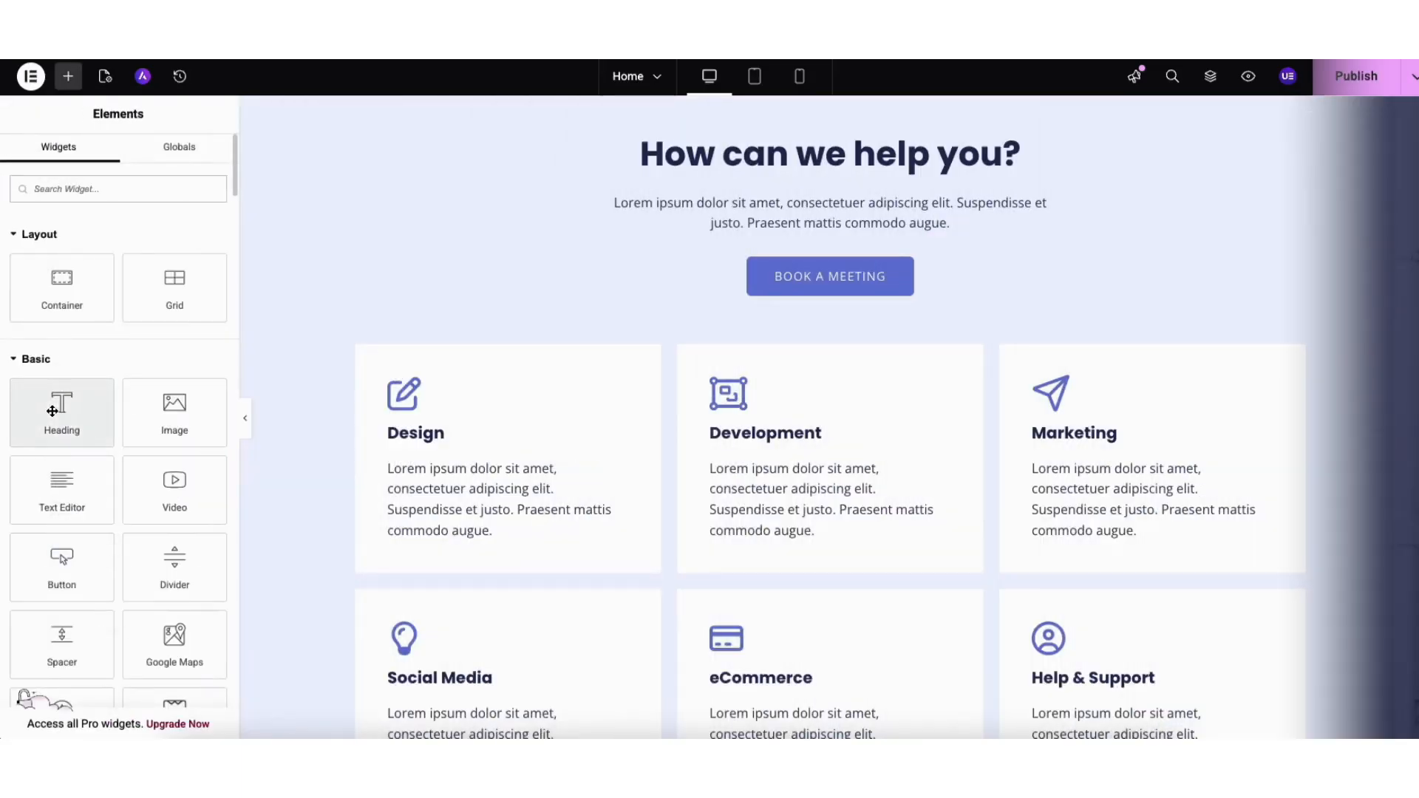
pyautogui.moveTo(61, 412); pyautogui.dragTo(813, 235)
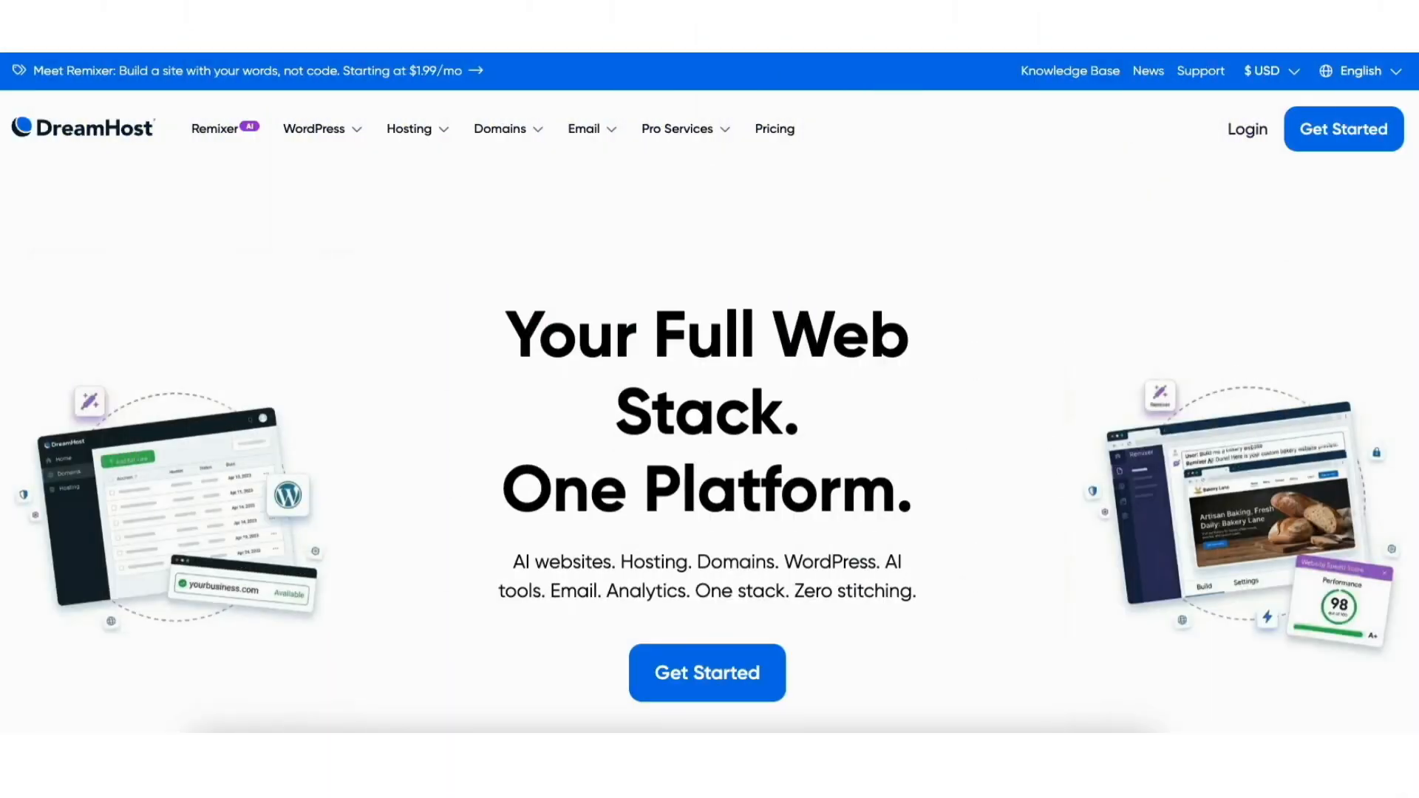
# Compare DreamHost's hosting plans under the Monthly and Yearly subscription lengths, ending on Yearly.
pyautogui.scroll(-15, 709, 429)
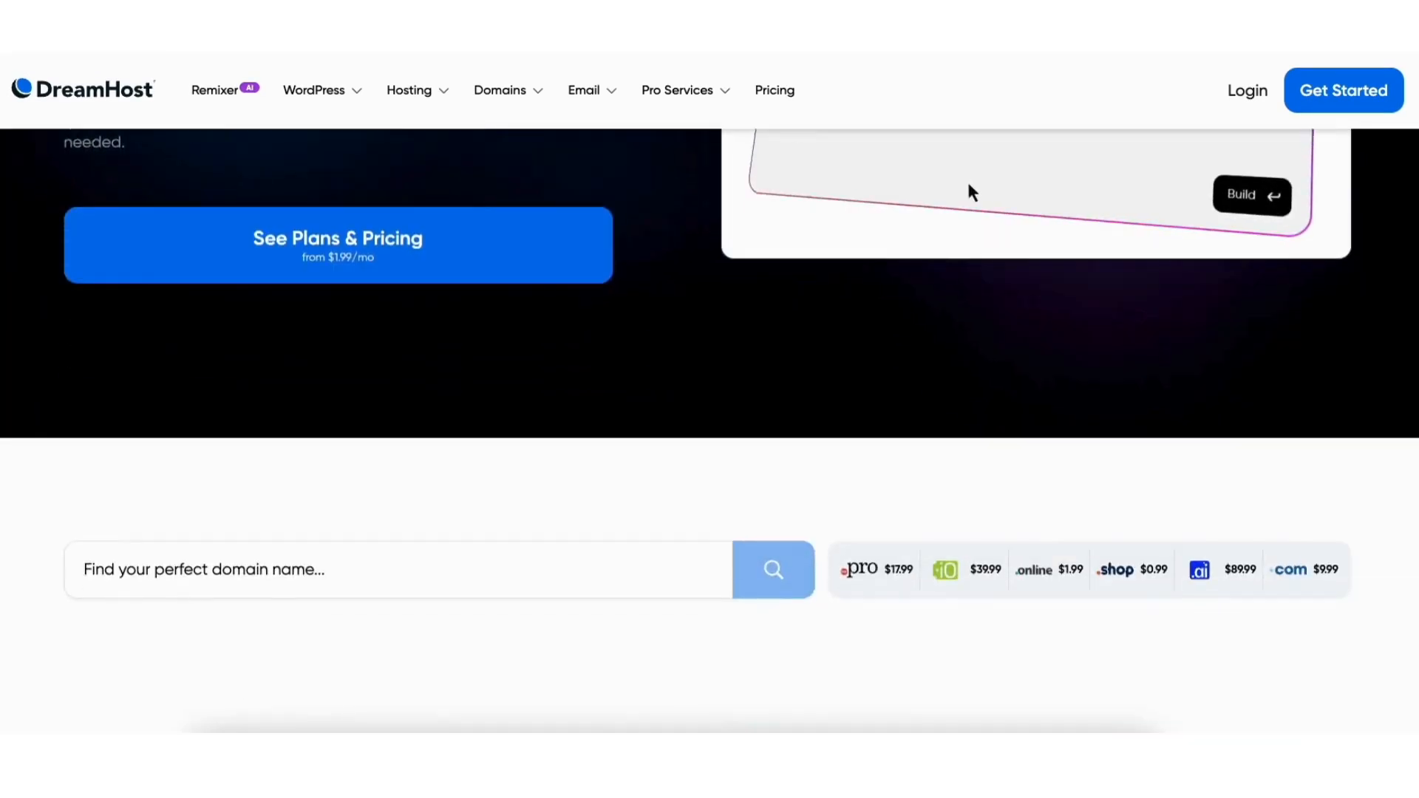
pyautogui.scroll(-15, 710, 428)
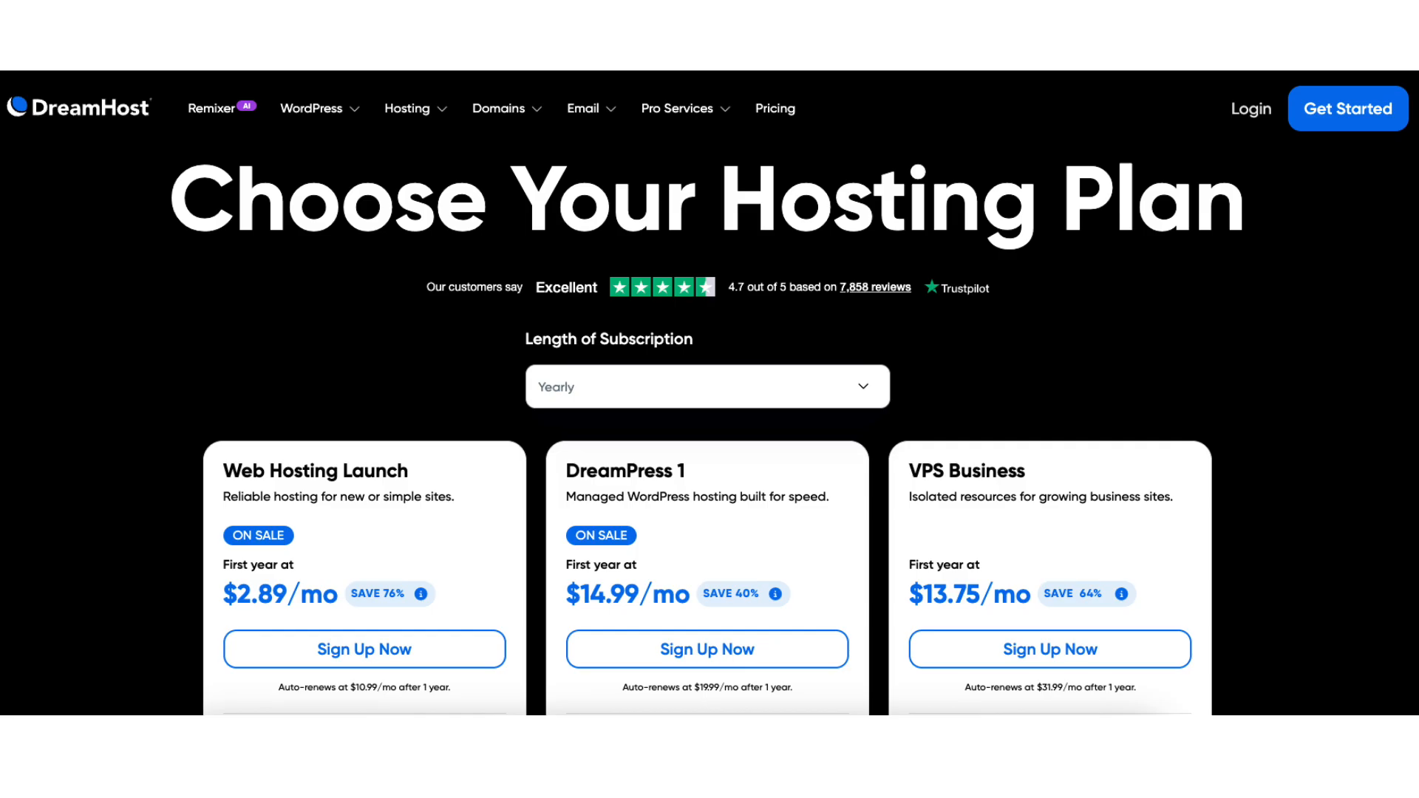
pyautogui.click(742, 390)
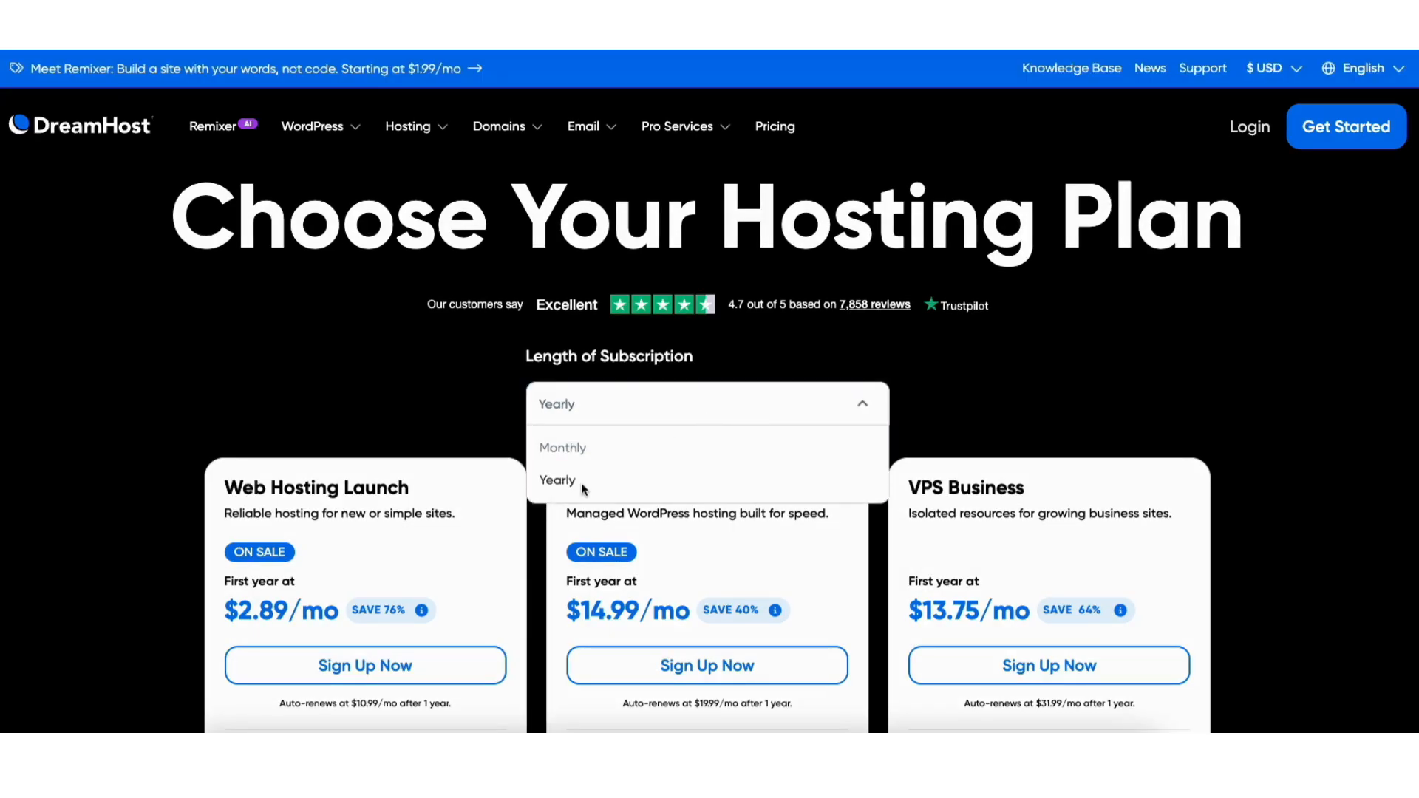
pyautogui.click(563, 448)
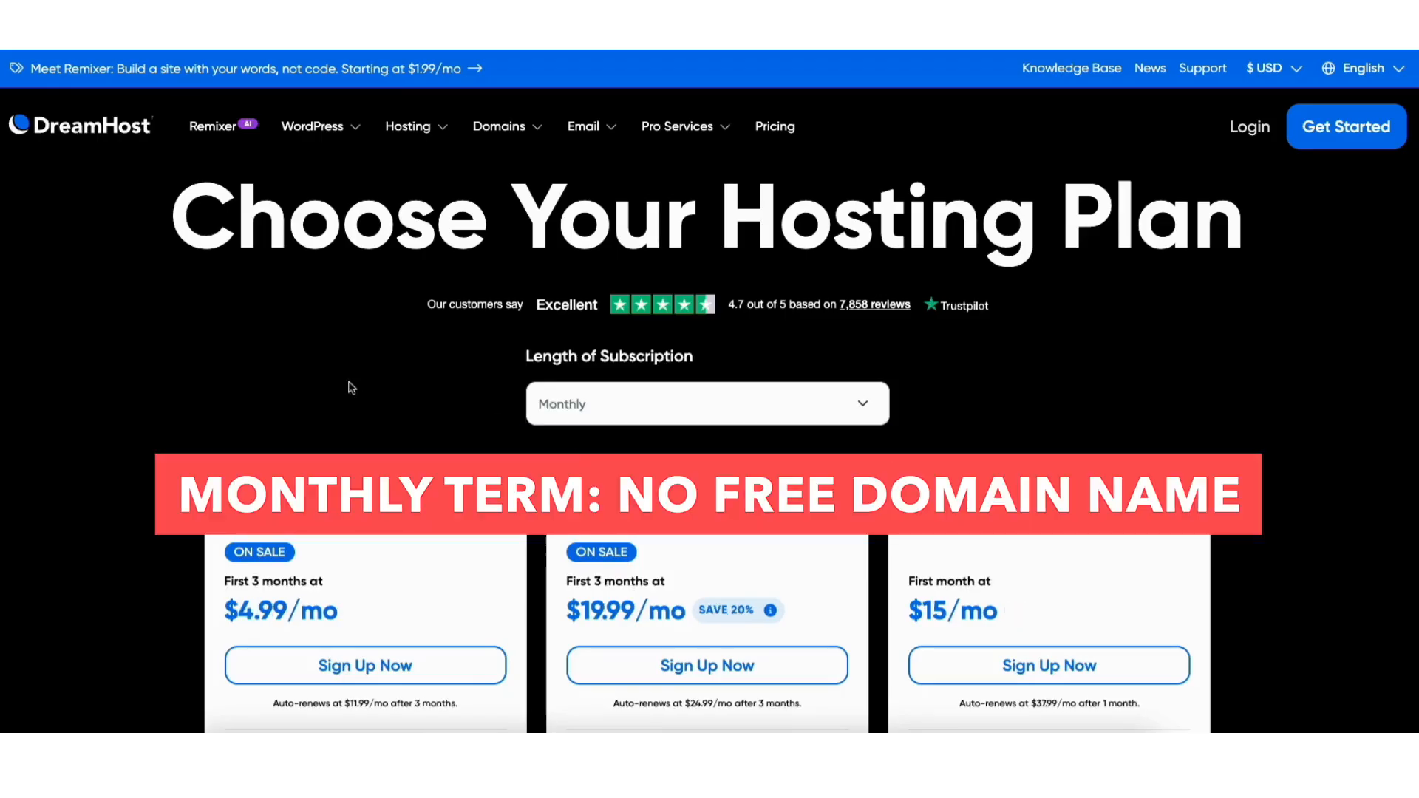
pyautogui.click(551, 410)
pyautogui.click(554, 438)
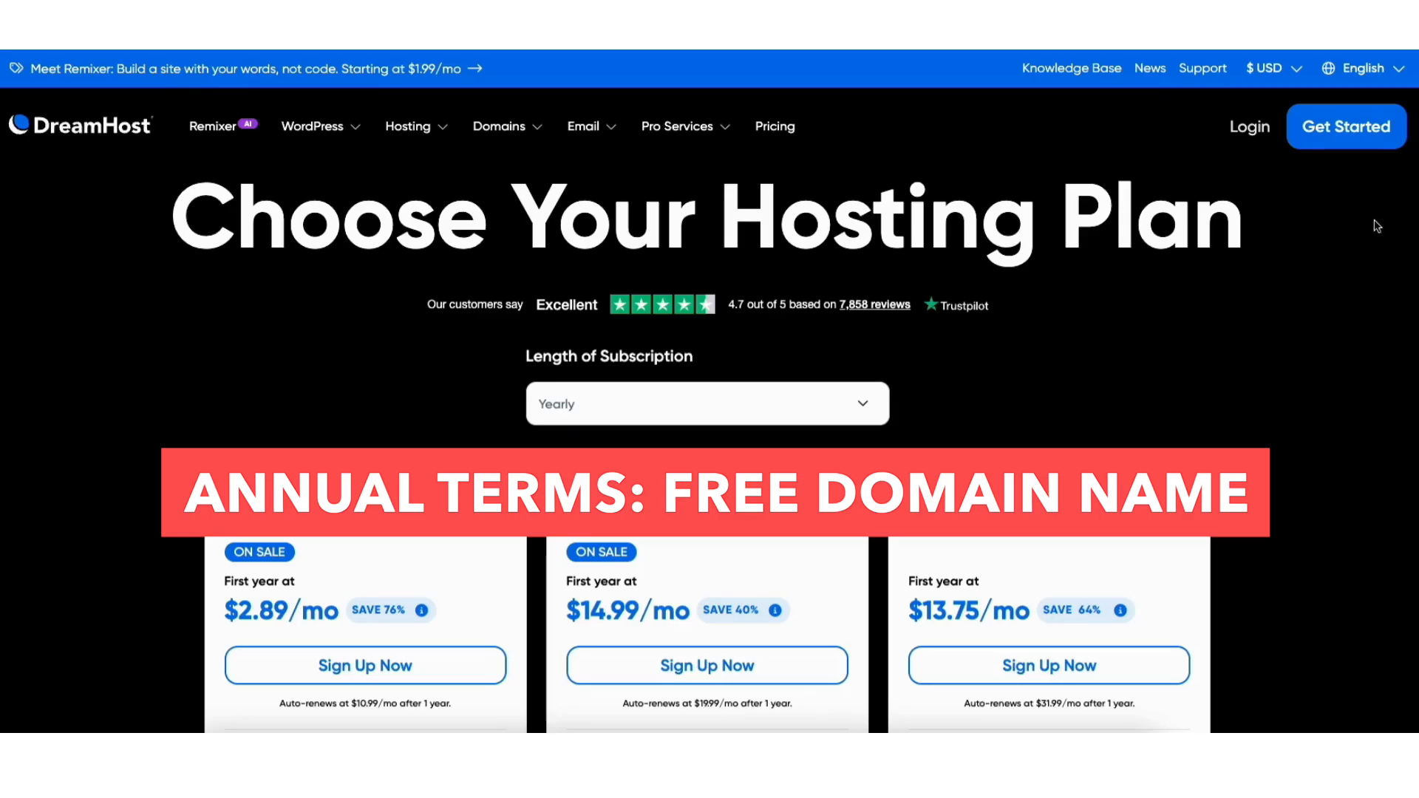
pyautogui.scroll(-4, 707, 444)
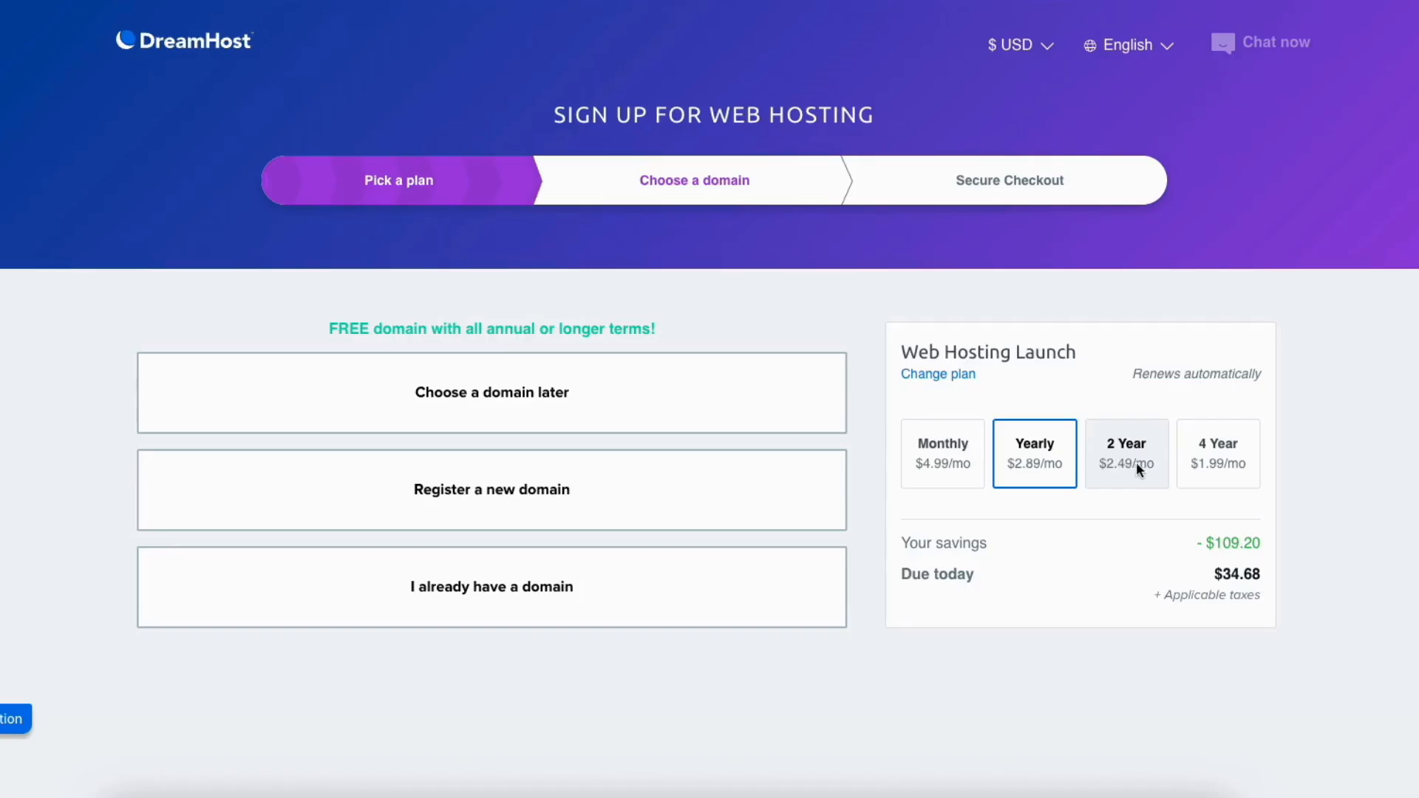
# Compare the 4 Year and 2 Year billing terms for the Web Hosting Launch plan.
pyautogui.click(1211, 466)
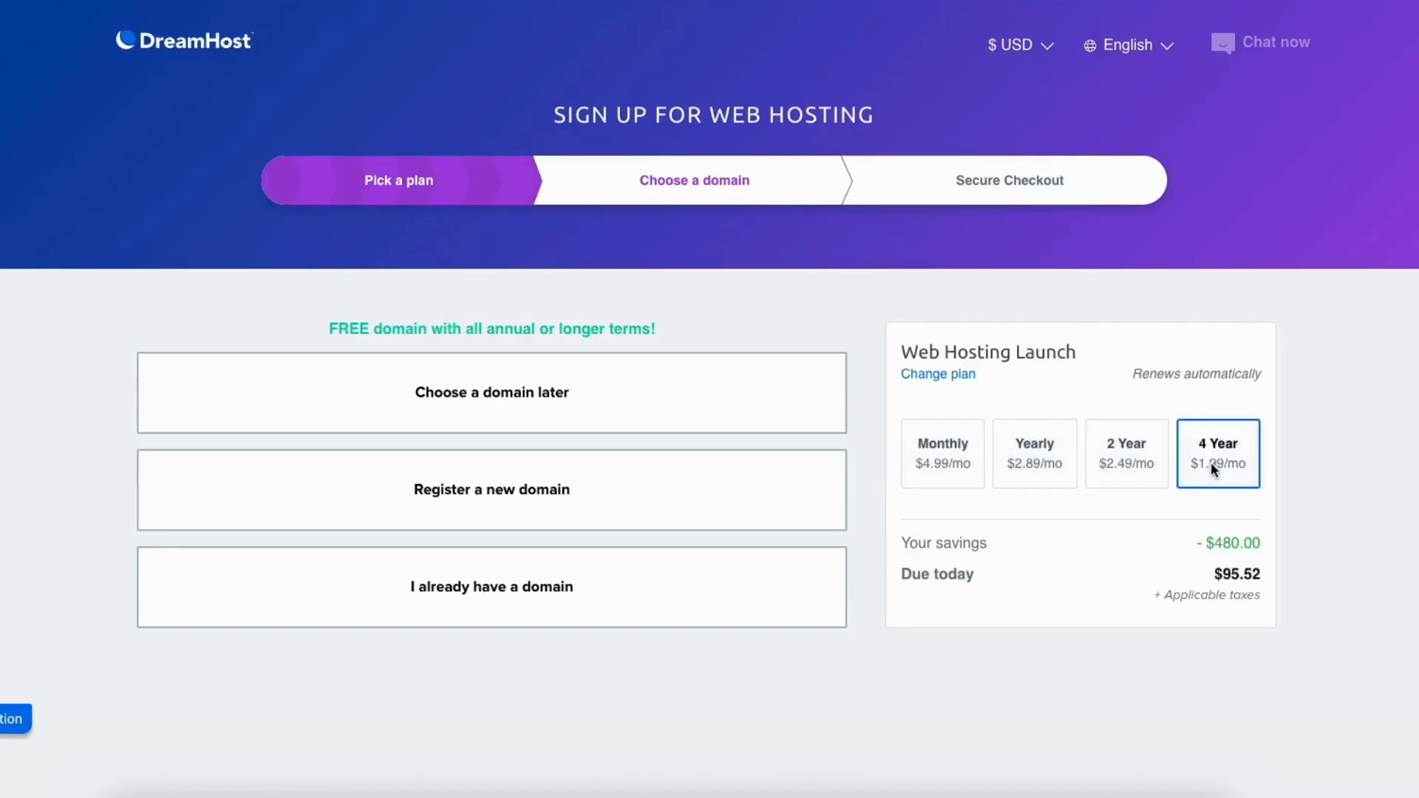
pyautogui.click(1136, 457)
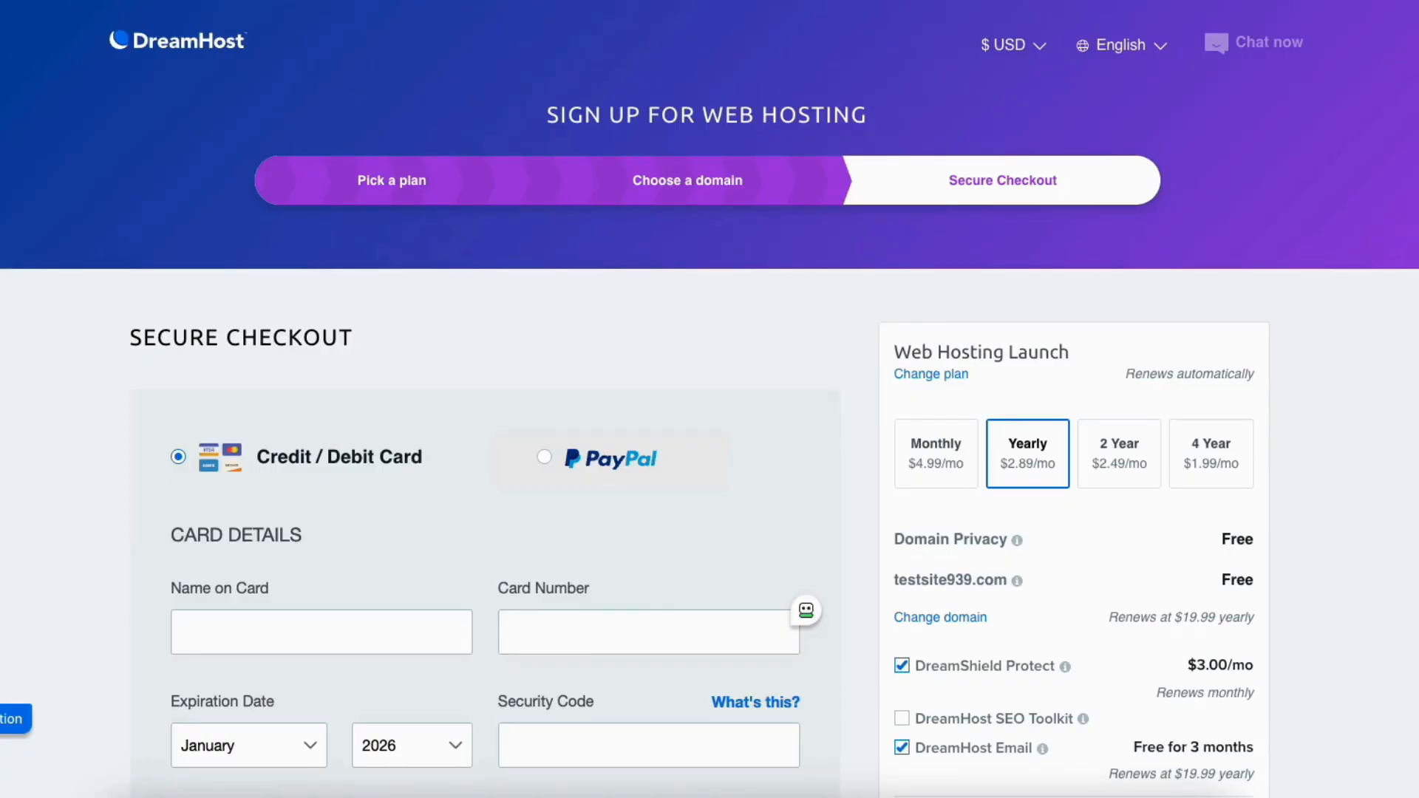
# Remove the DreamShield Protect and DreamHost Email add-ons from the Web Hosting Launch order.
pyautogui.scroll(-4, 934, 372)
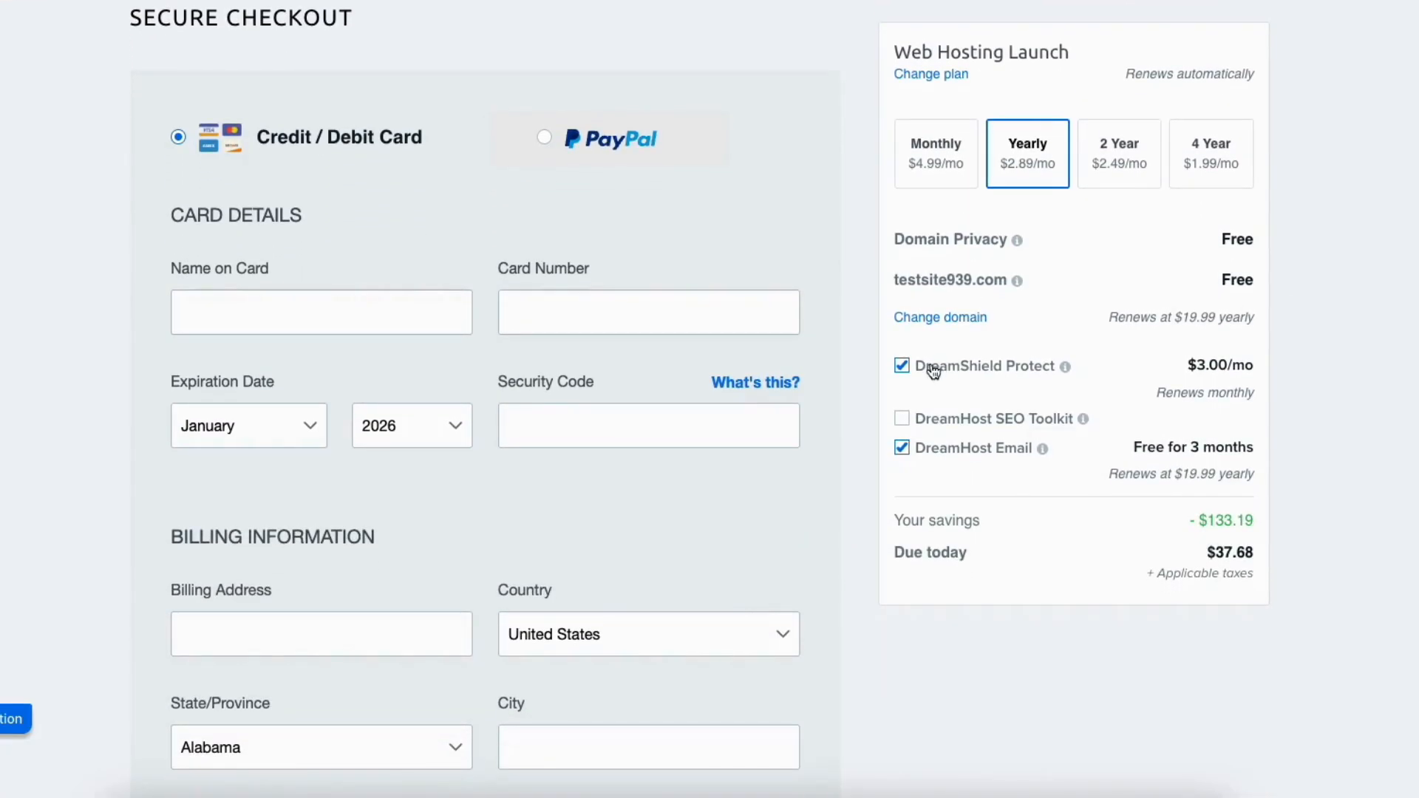
pyautogui.click(902, 366)
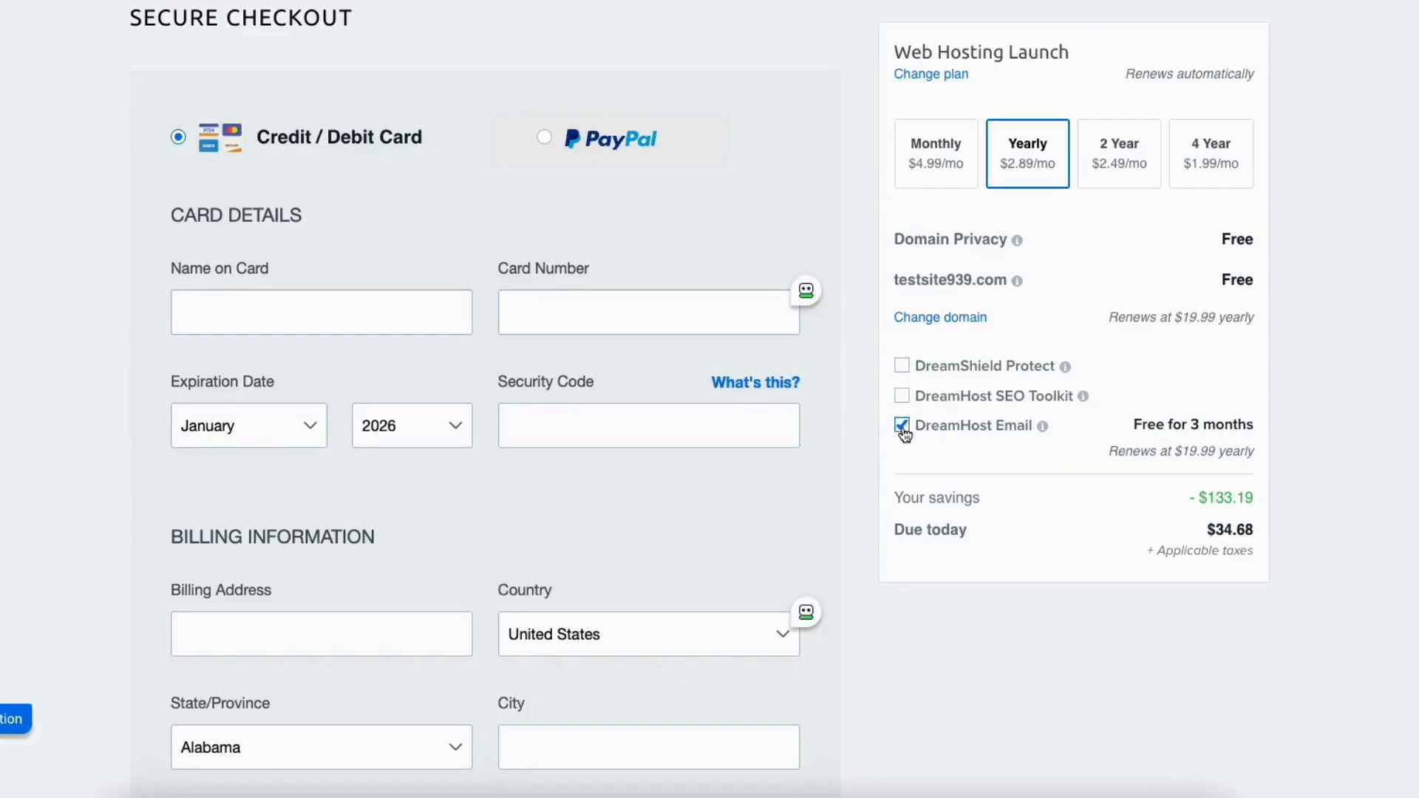
pyautogui.click(902, 427)
# Review the checkout form's payment, billing and account fields, the data center location choices and the additional options.
pyautogui.scroll(-20, 903, 435)
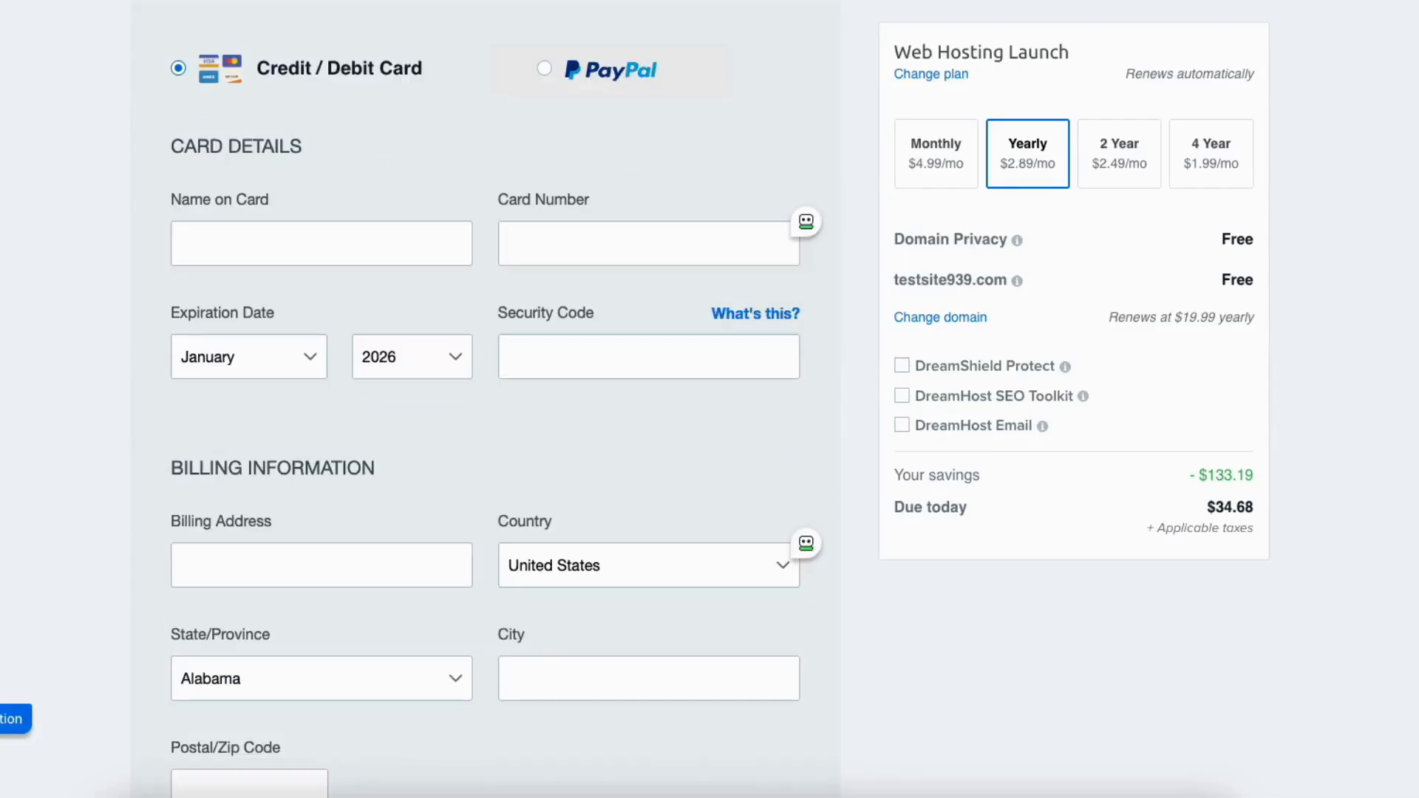
pyautogui.scroll(5, 484, 399)
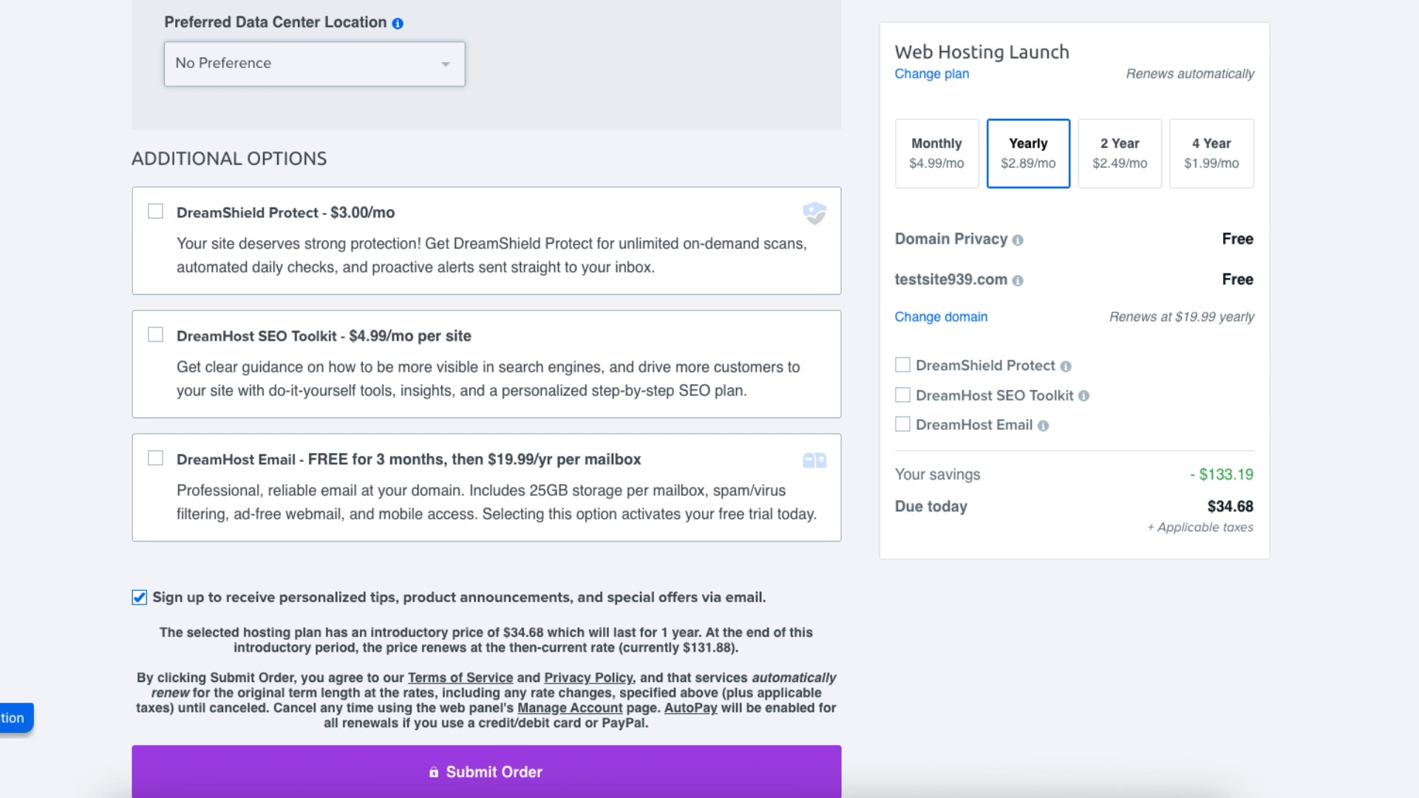
pyautogui.scroll(15, 485, 399)
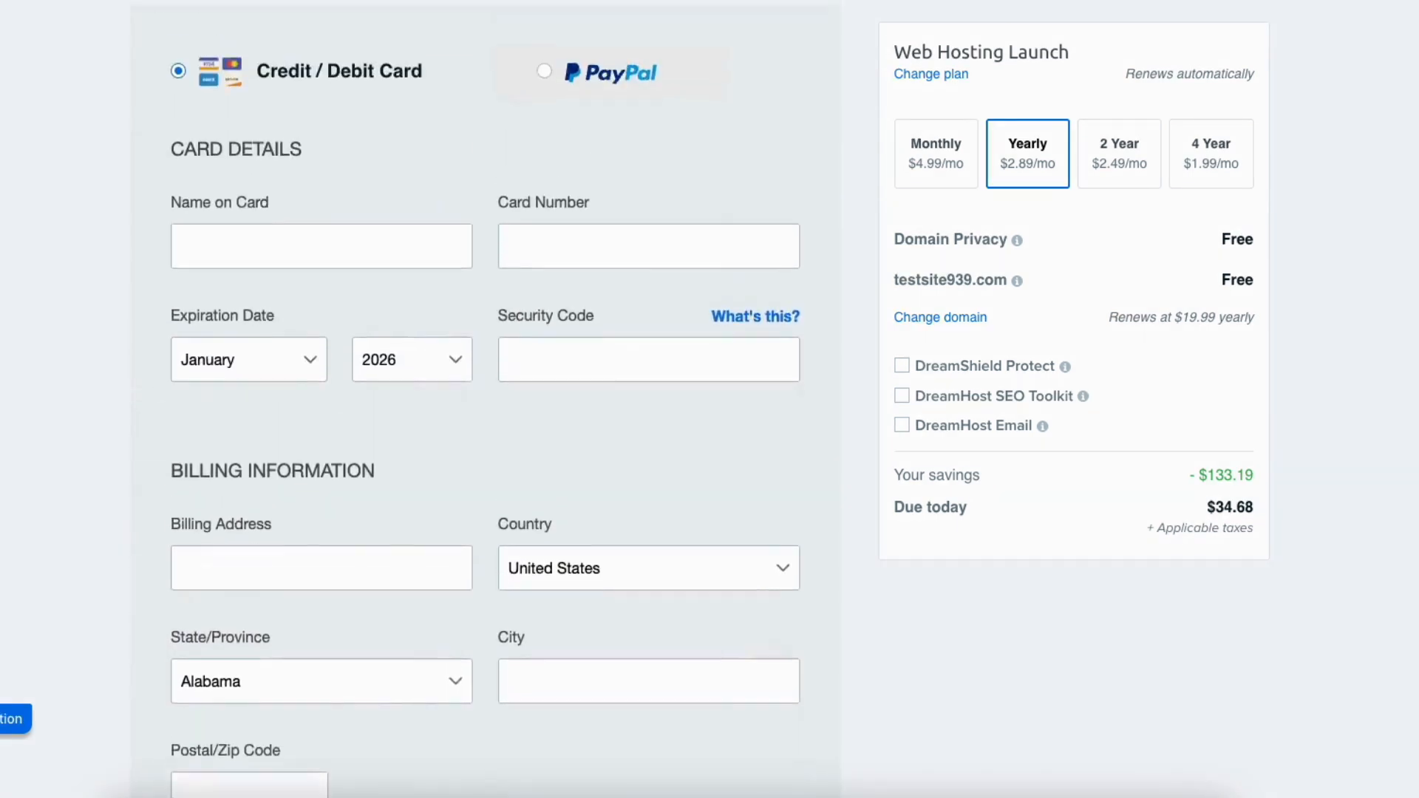
pyautogui.scroll(3, 640, 303)
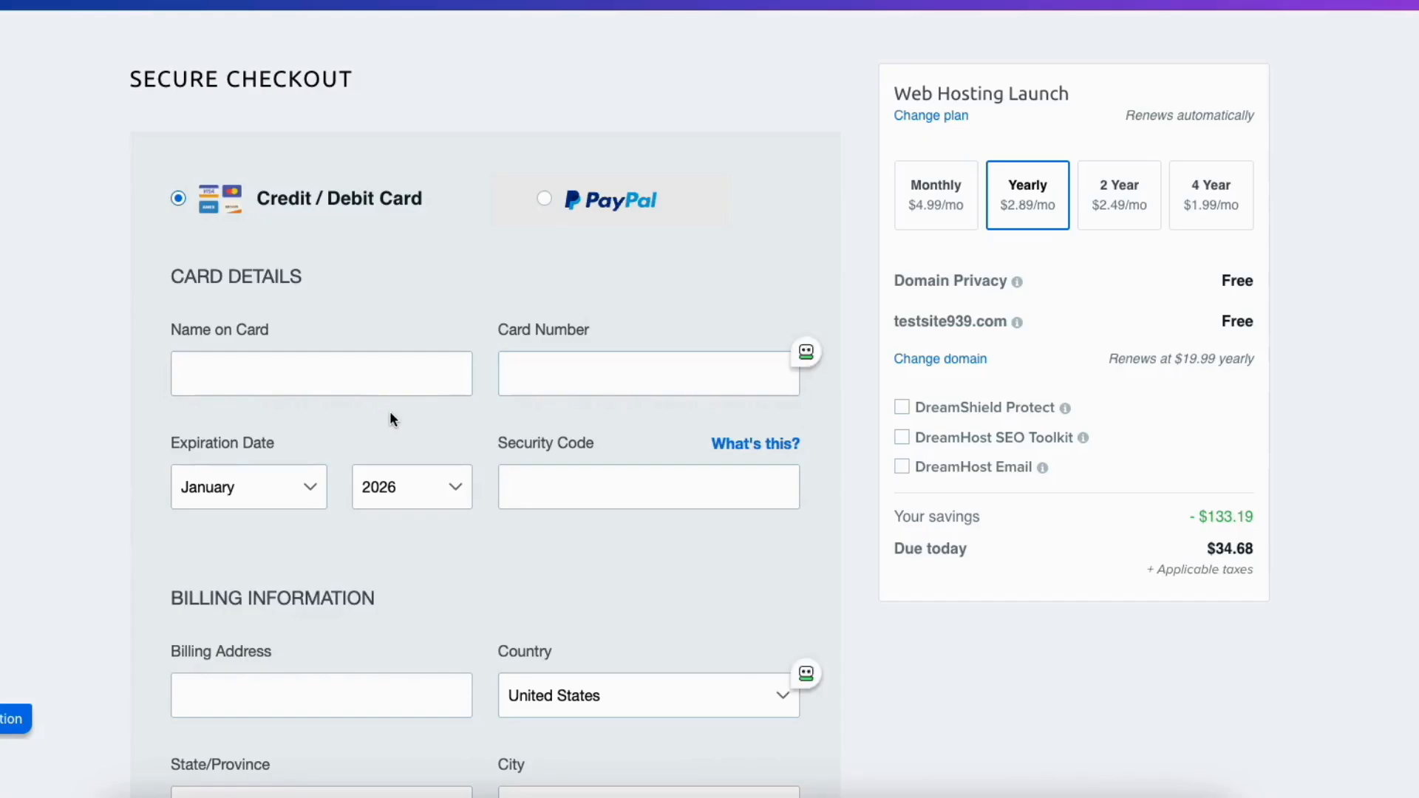
pyautogui.scroll(-1, 390, 416)
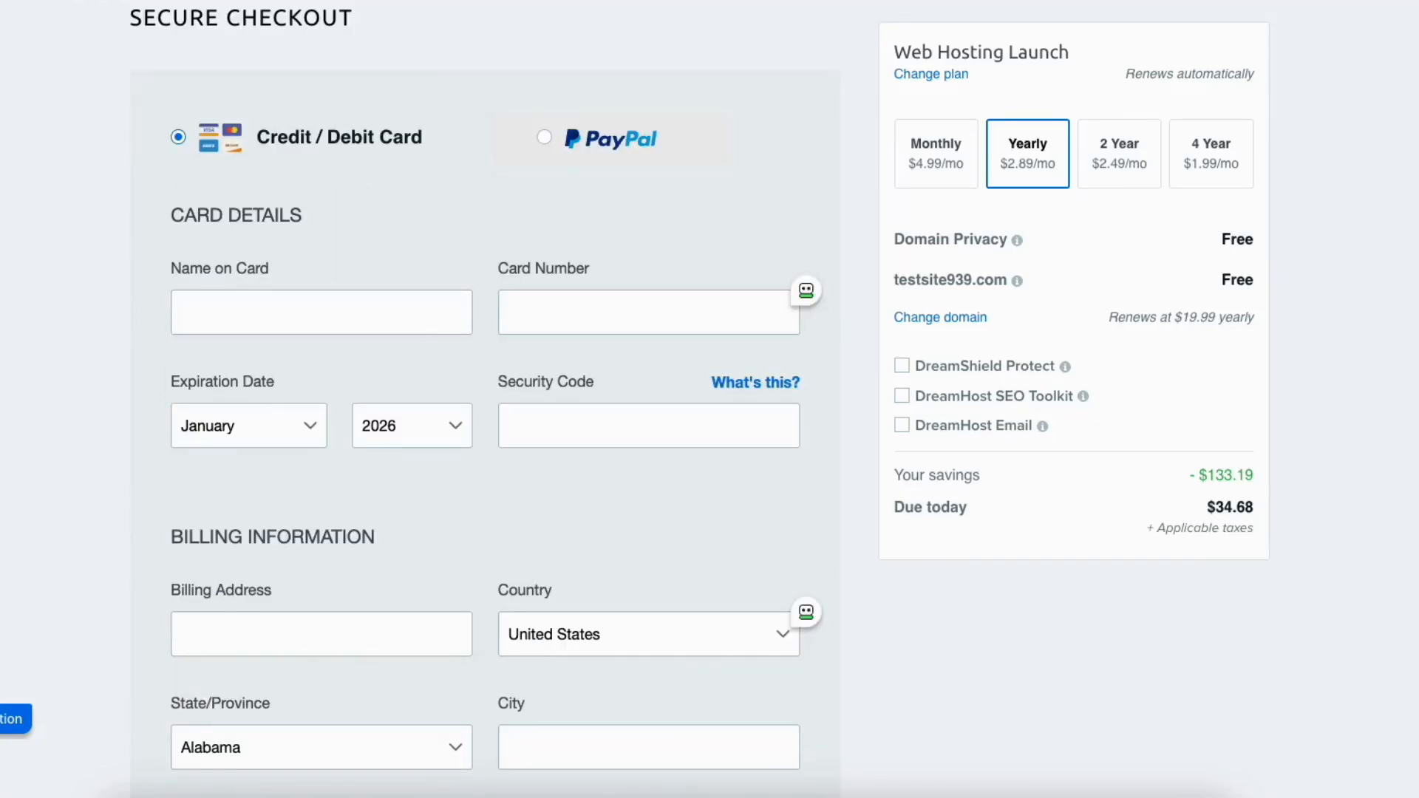
pyautogui.scroll(-12, 486, 399)
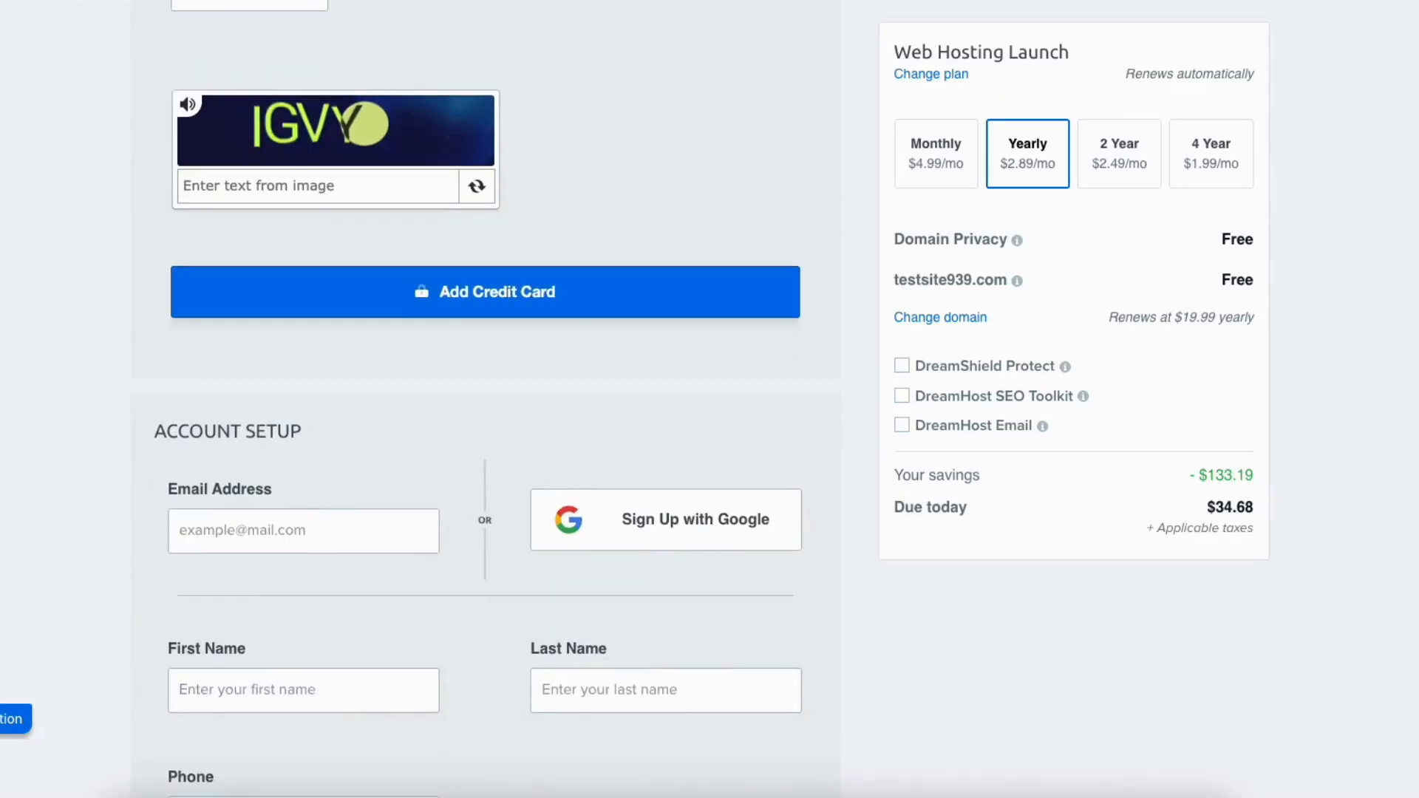
pyautogui.scroll(-8, 486, 399)
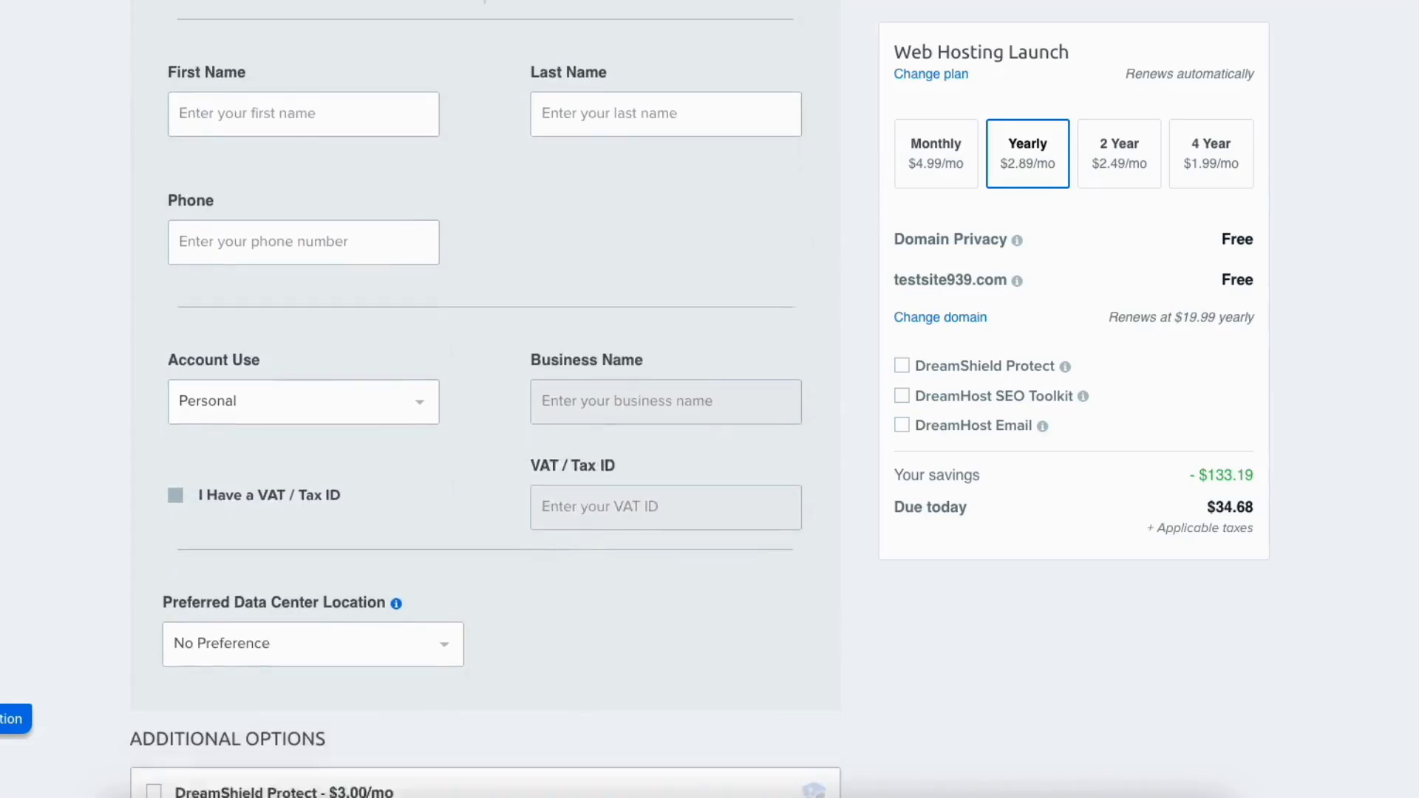
pyautogui.scroll(-6, 335, 204)
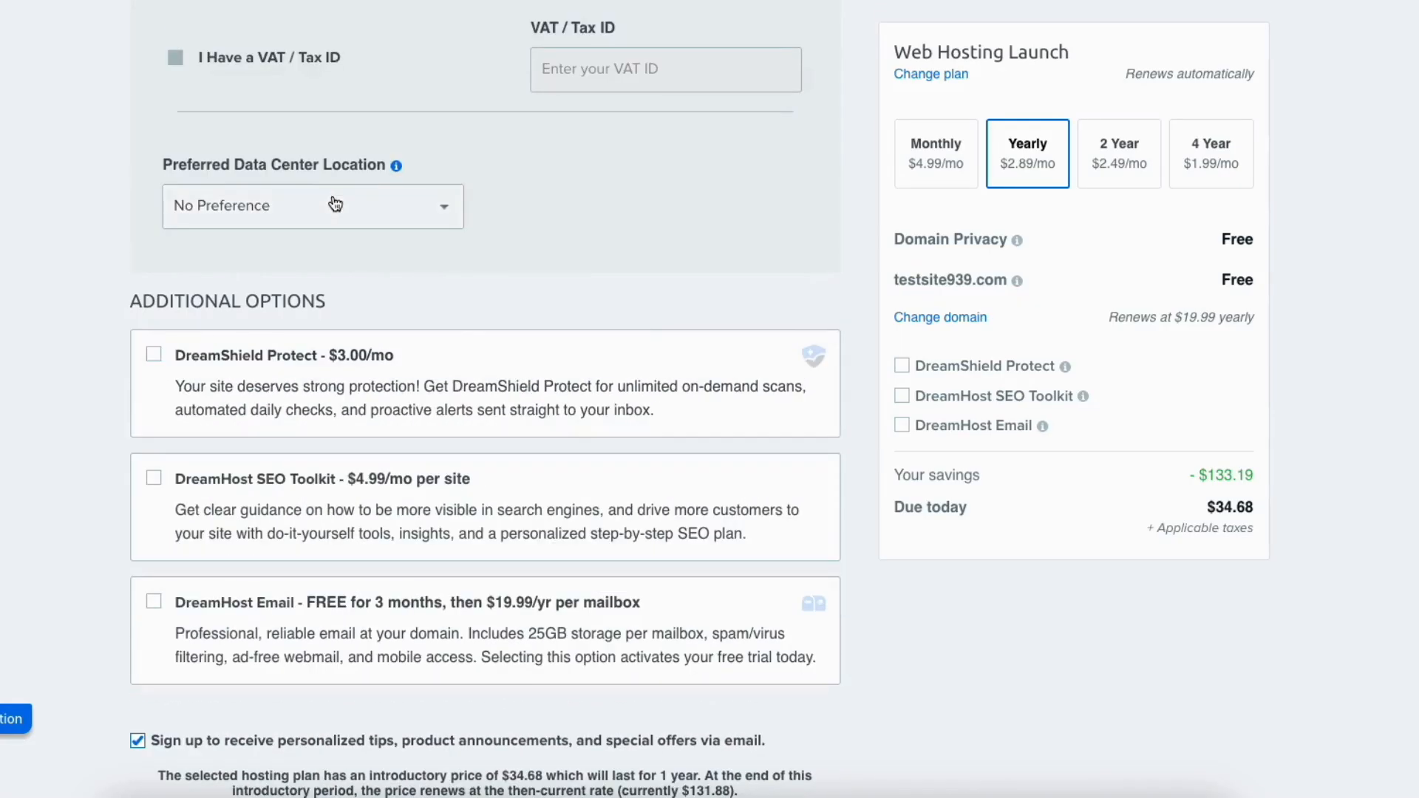
pyautogui.click(336, 204)
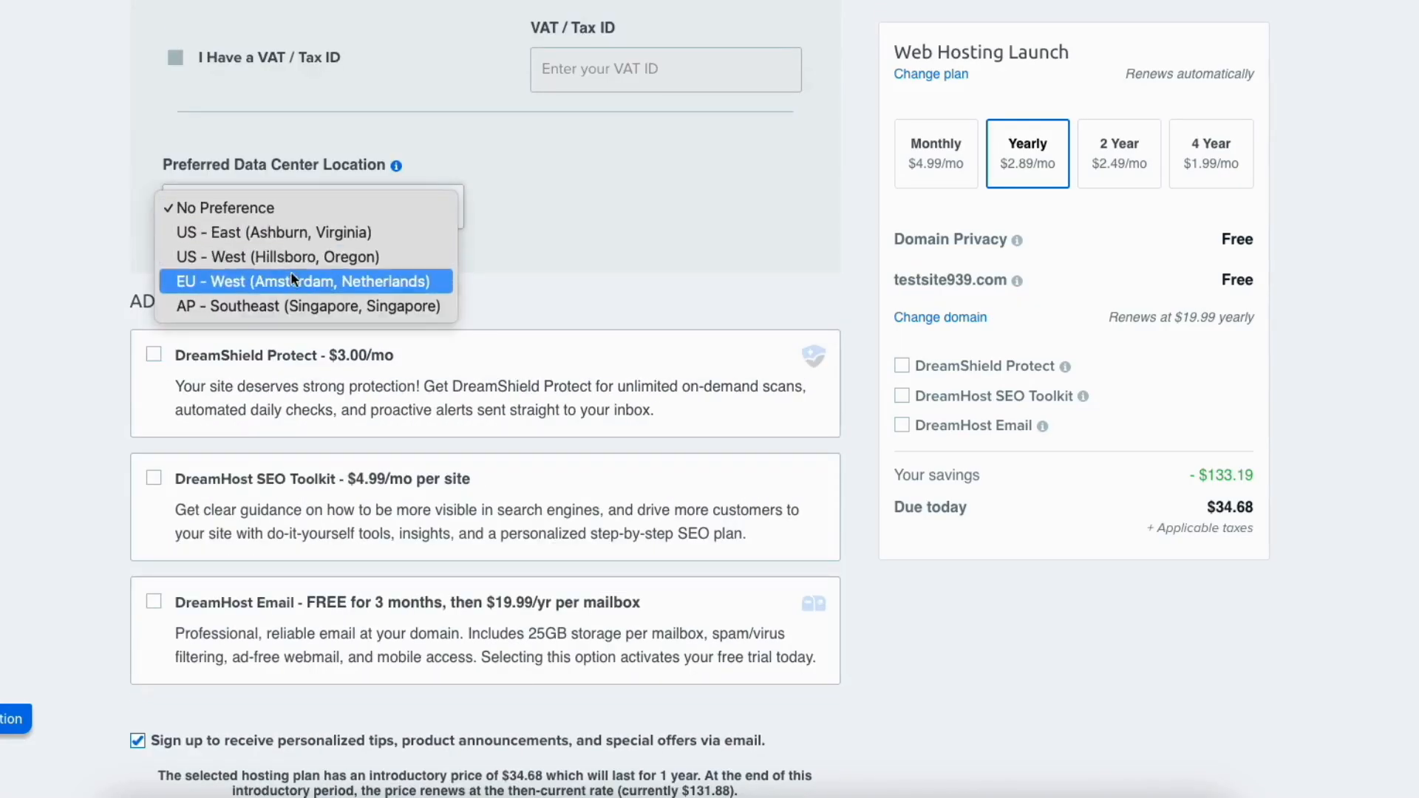
pyautogui.click(73, 415)
pyautogui.scroll(-1, 72, 414)
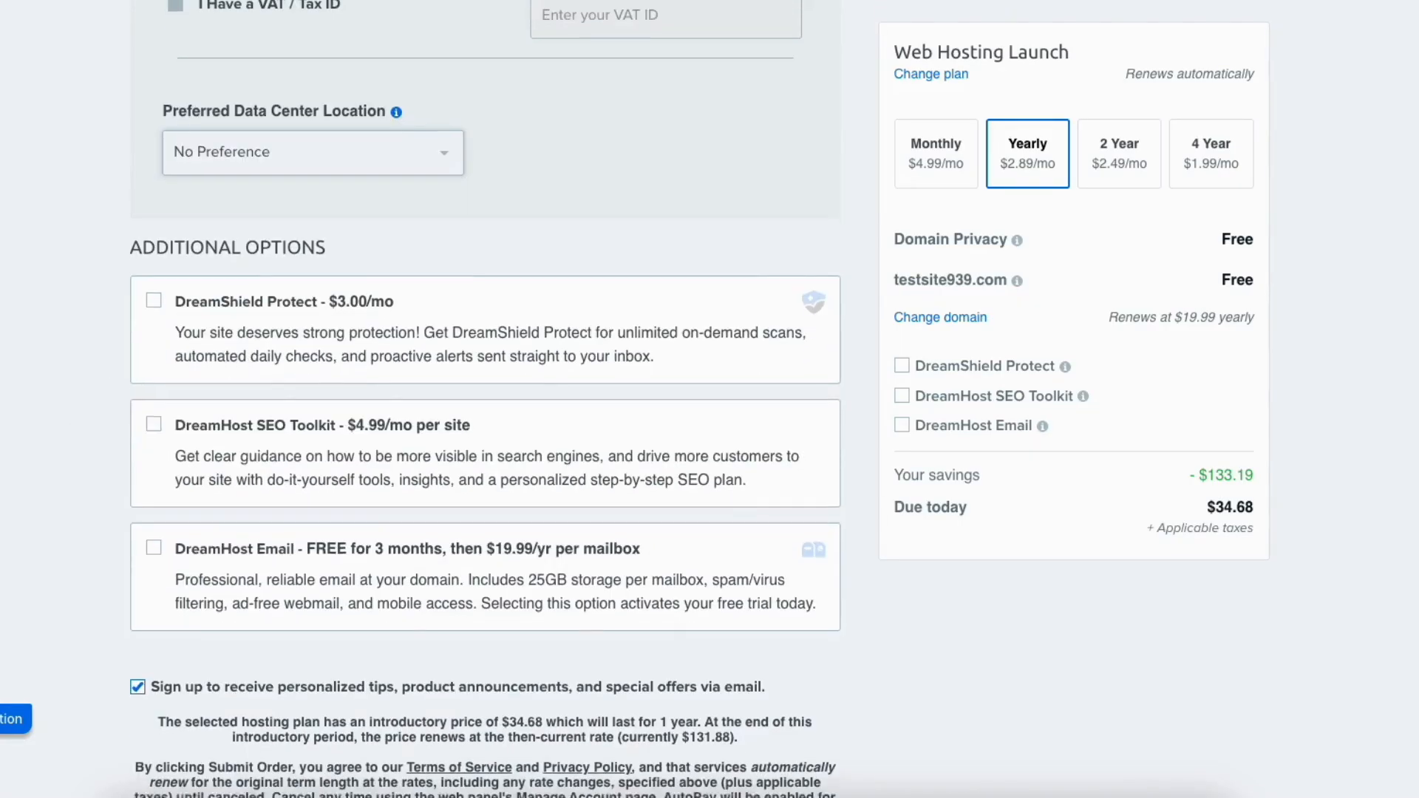
pyautogui.scroll(-4, 73, 414)
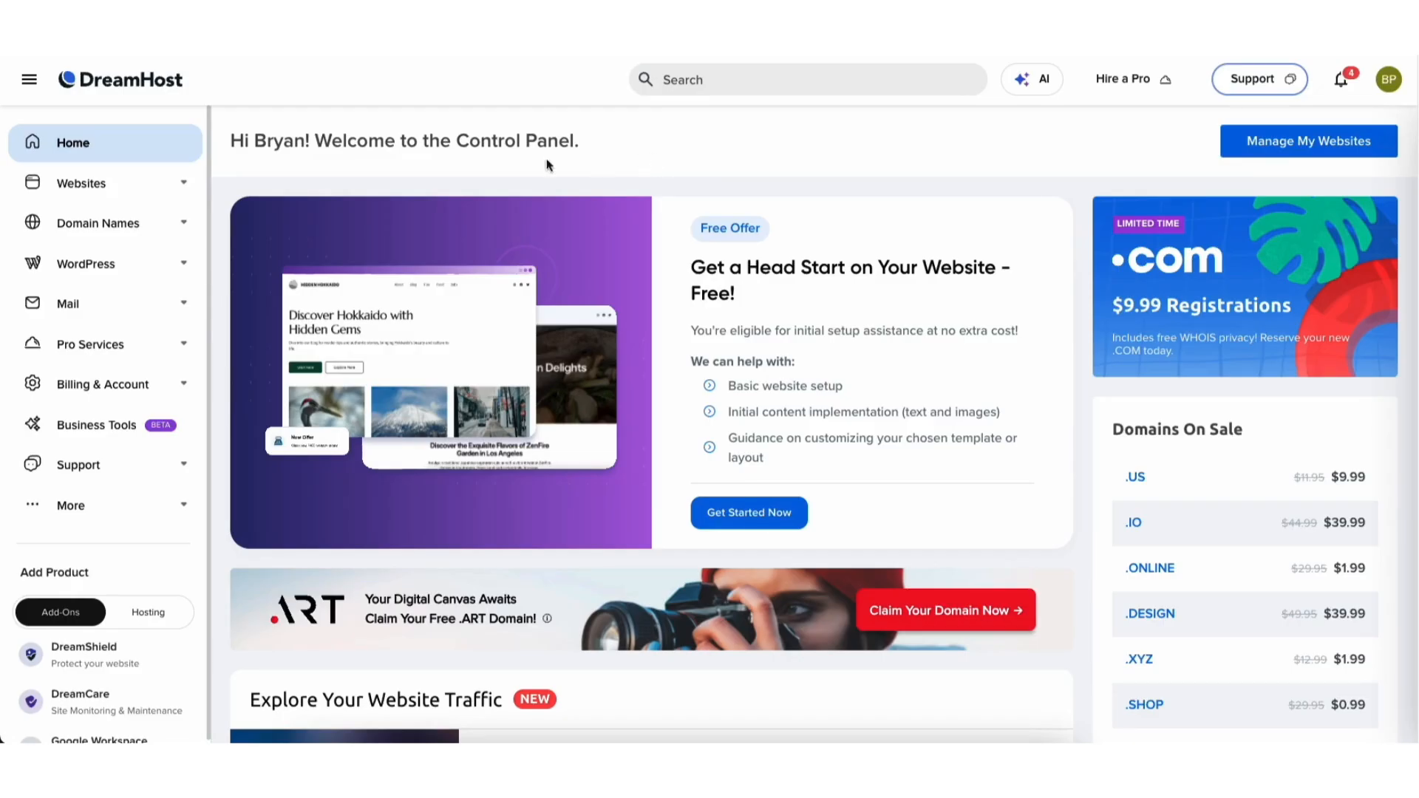
# Open the management page of the dreamhosters.com website and look through its Traffic, Security and Settings sections.
pyautogui.click(98, 190)
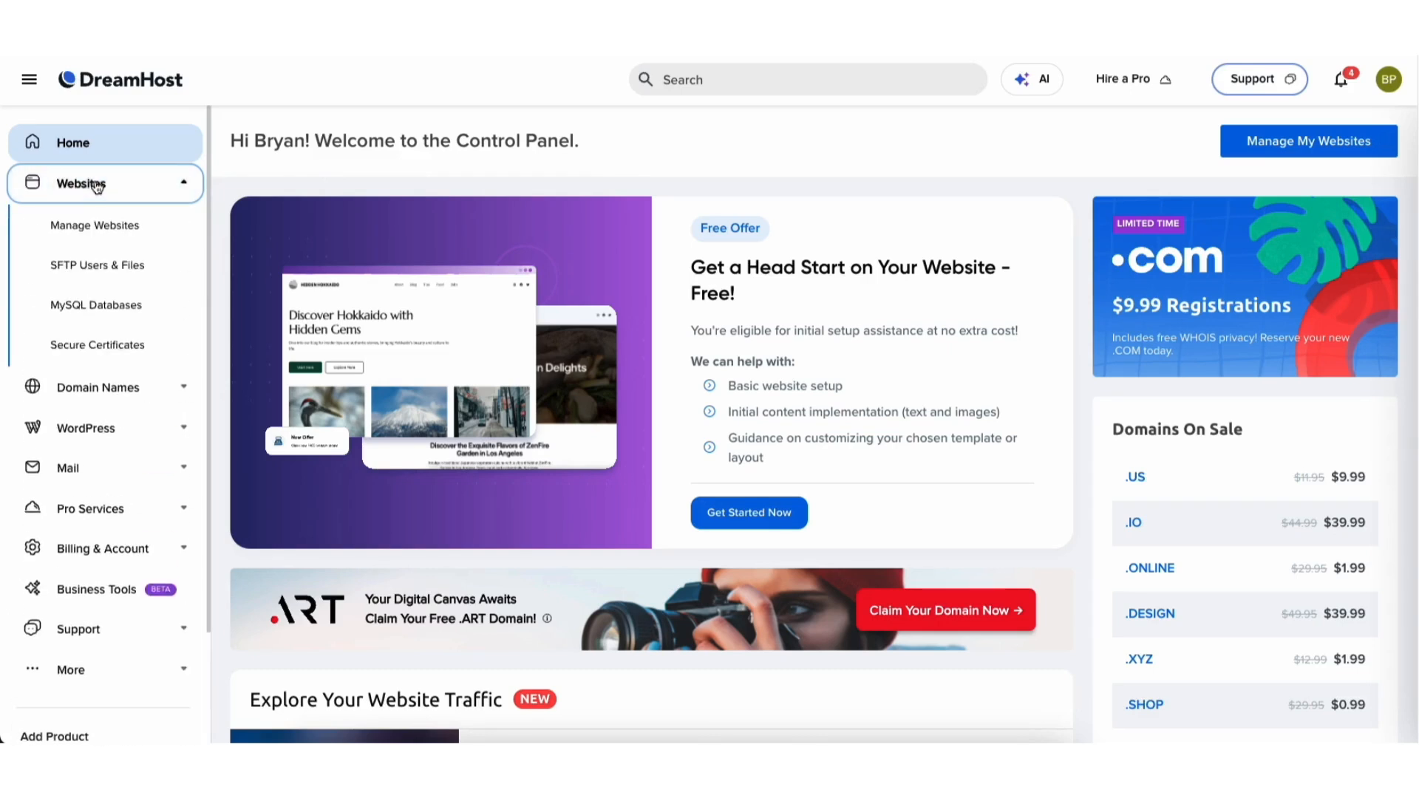
pyautogui.click(95, 230)
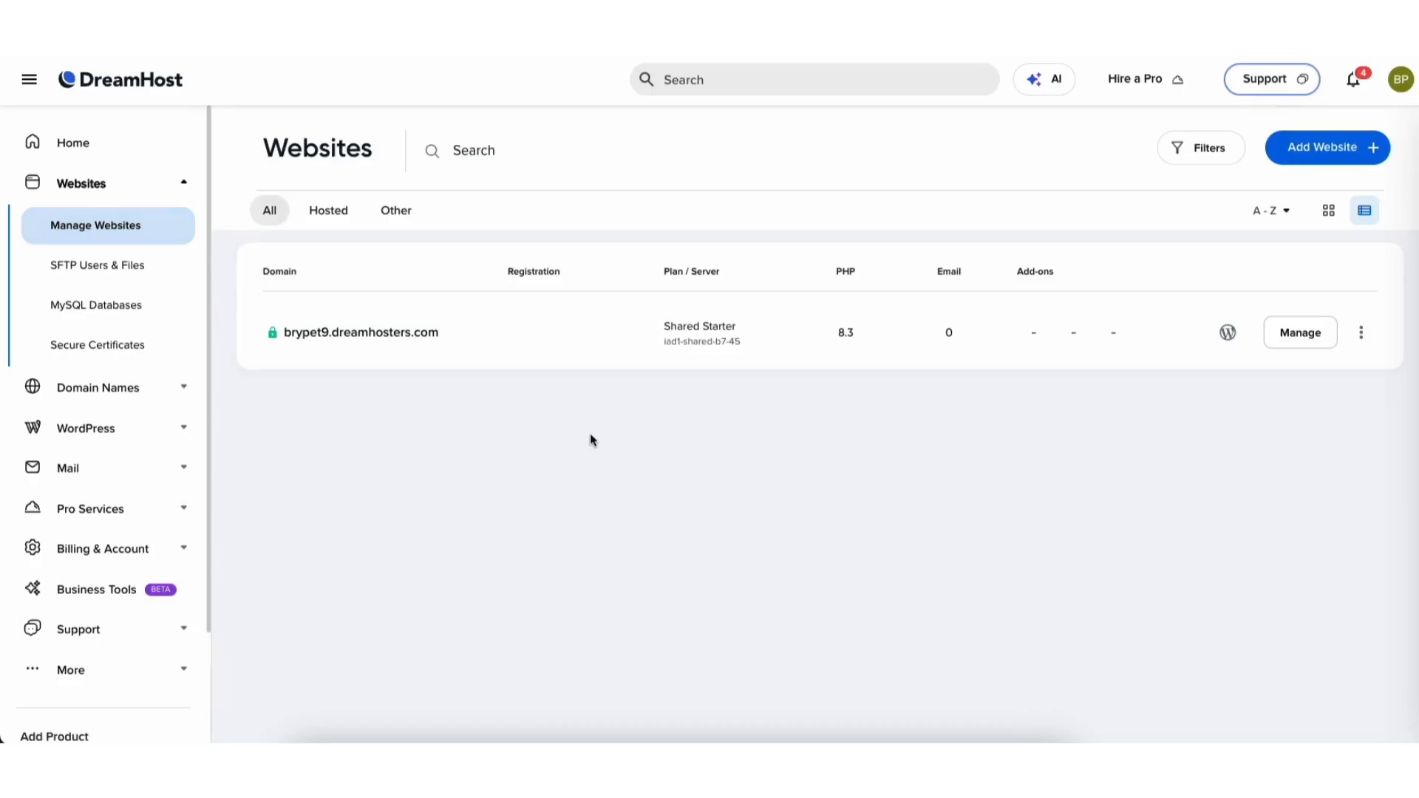
pyautogui.click(1300, 333)
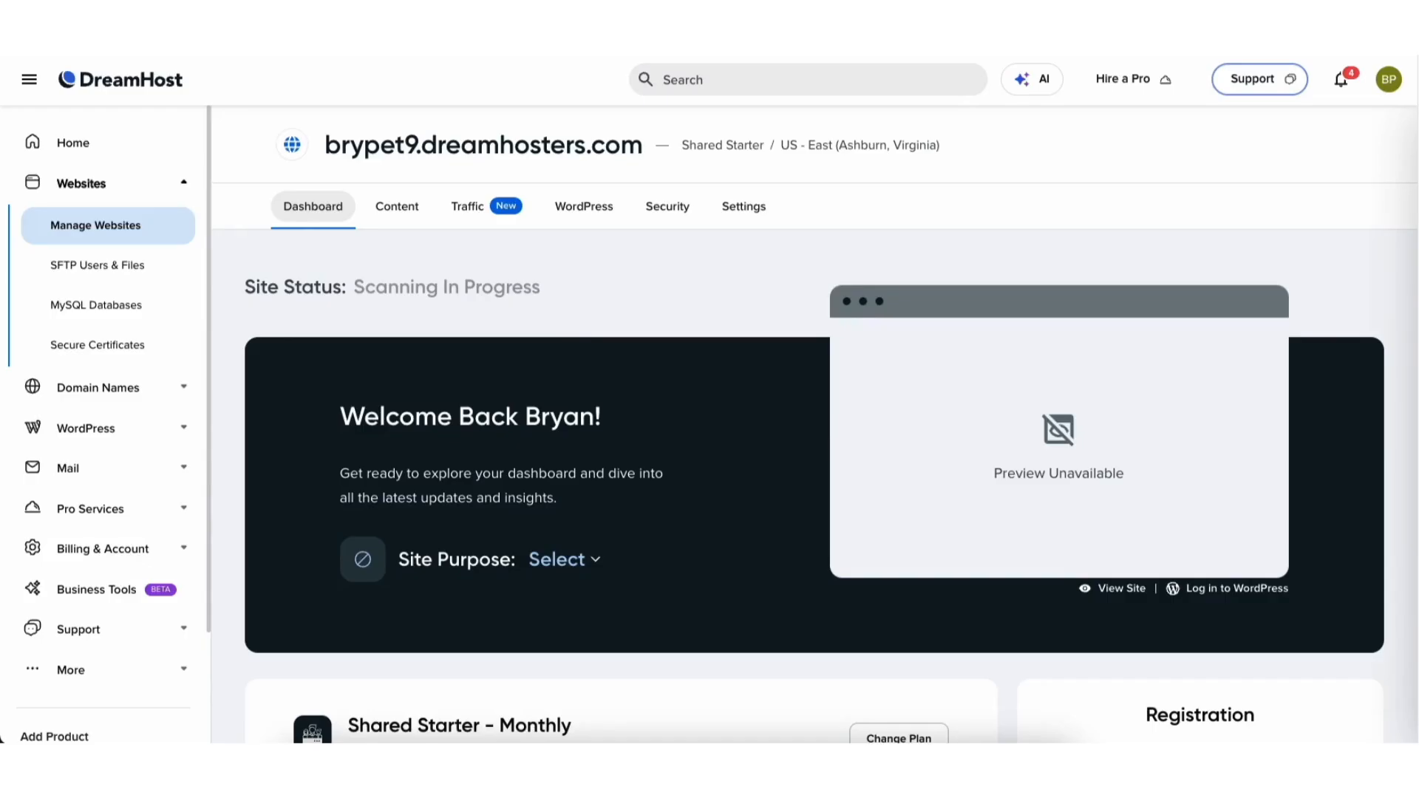
pyautogui.click(470, 206)
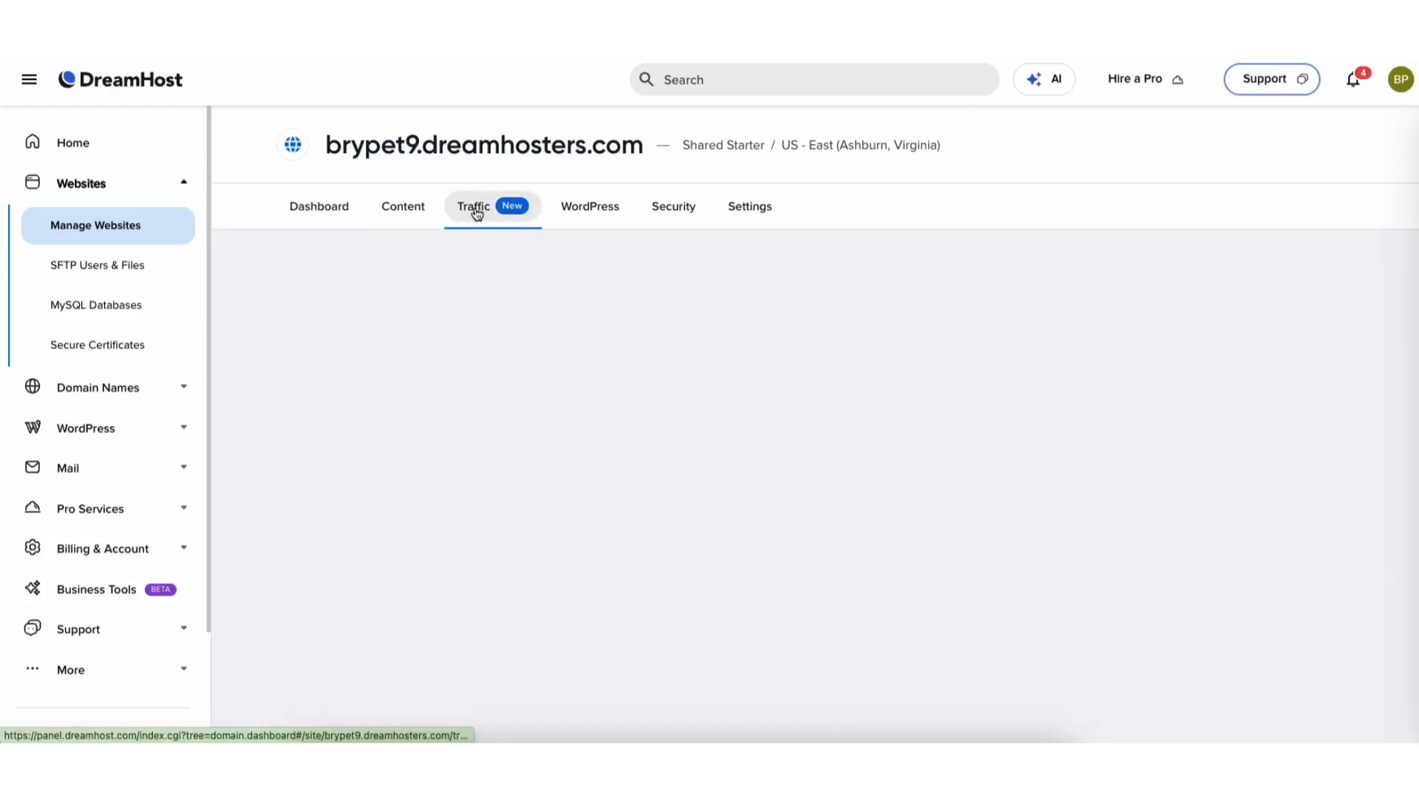
pyautogui.click(667, 206)
pyautogui.scroll(-3, 667, 295)
pyautogui.scroll(-7, 813, 425)
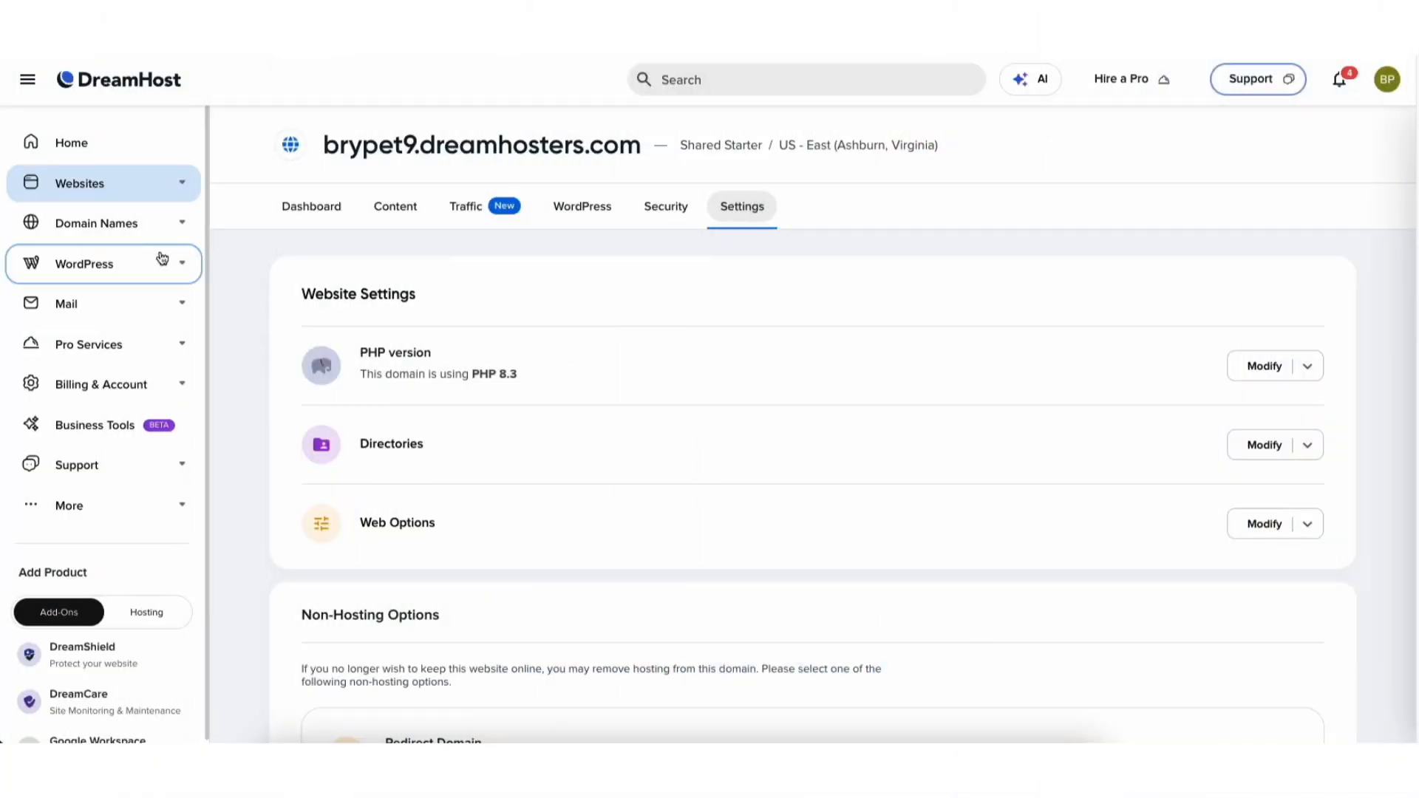
# Start a WordPress installation on the dreamhosters.com domain and choose Custom Installation as the experience.
pyautogui.click(111, 267)
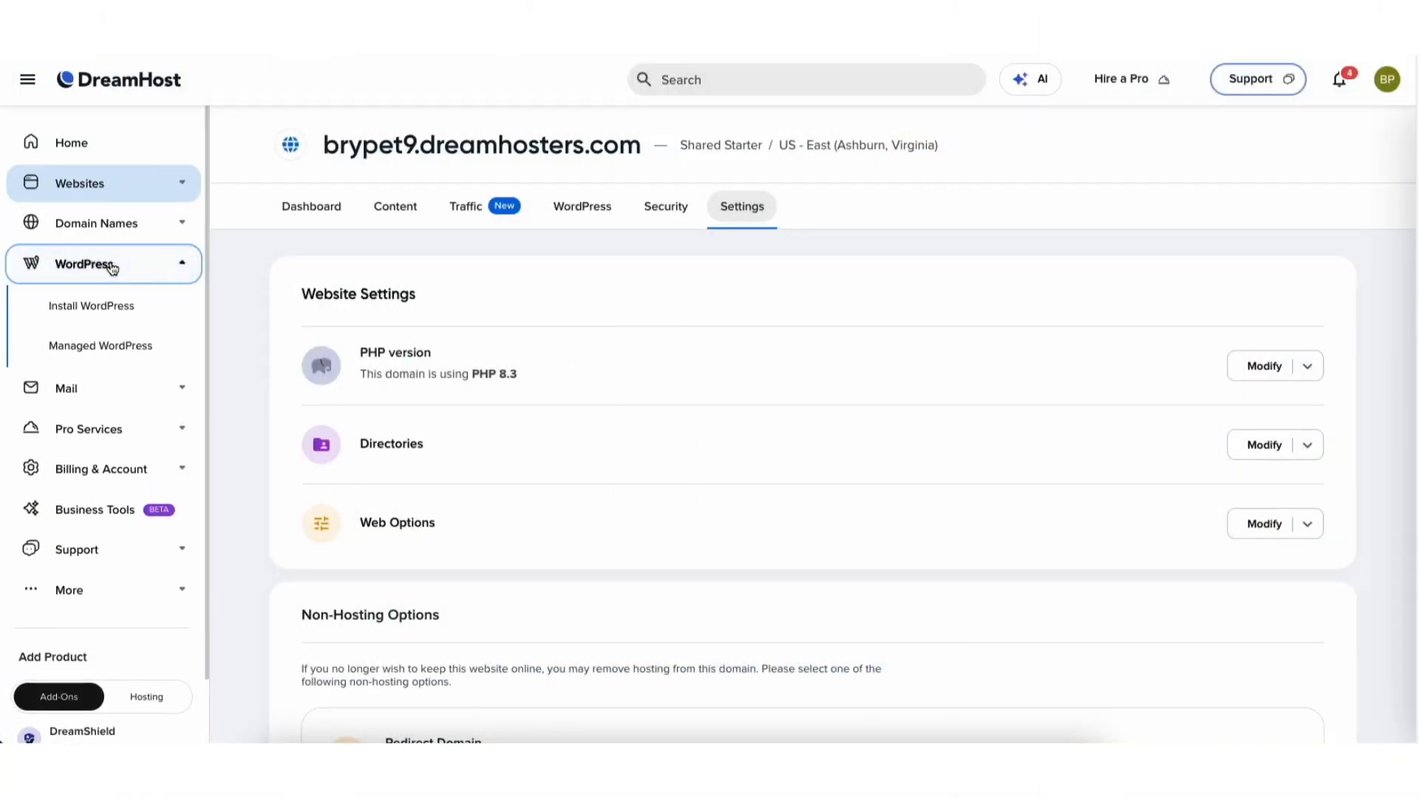
pyautogui.click(103, 313)
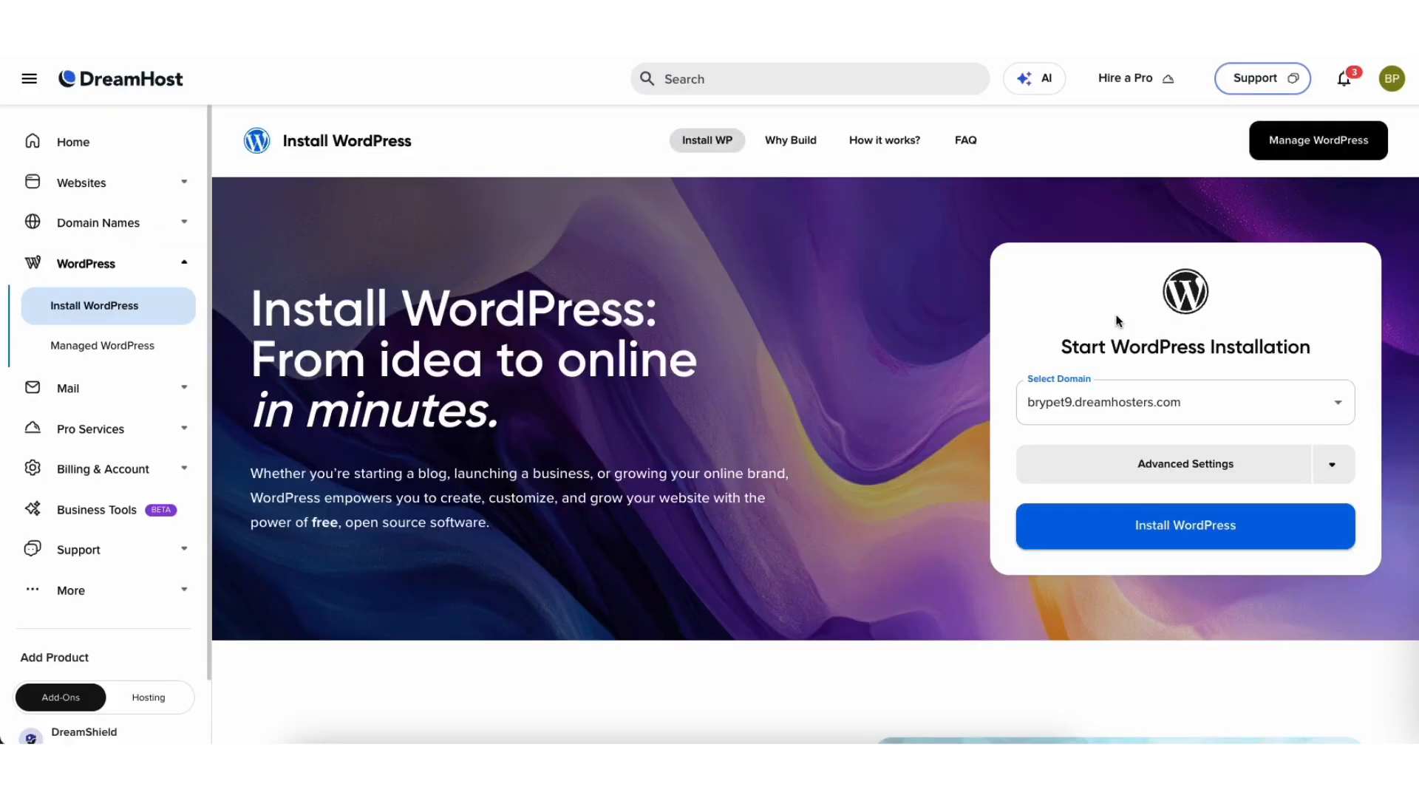
pyautogui.click(1159, 399)
pyautogui.click(1136, 461)
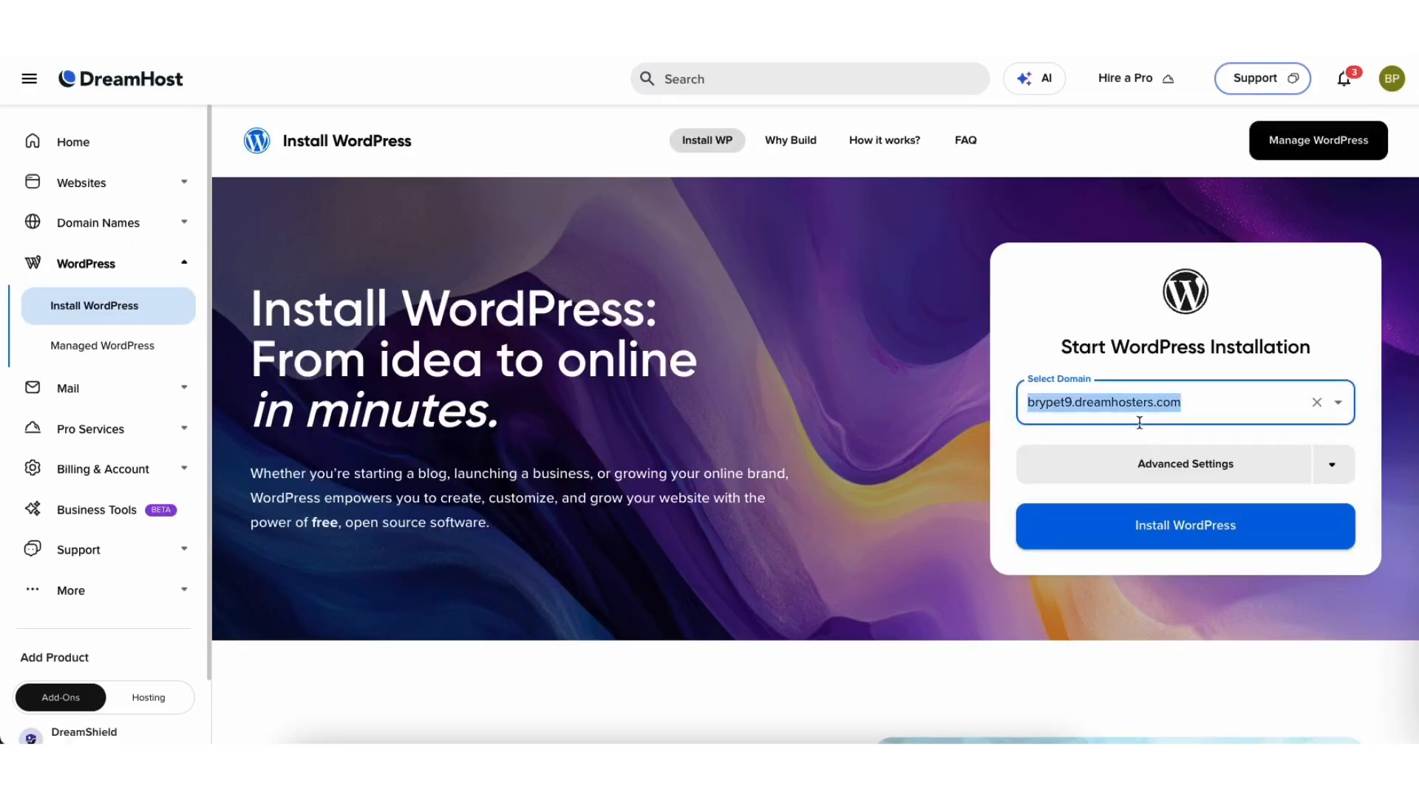
pyautogui.click(1147, 536)
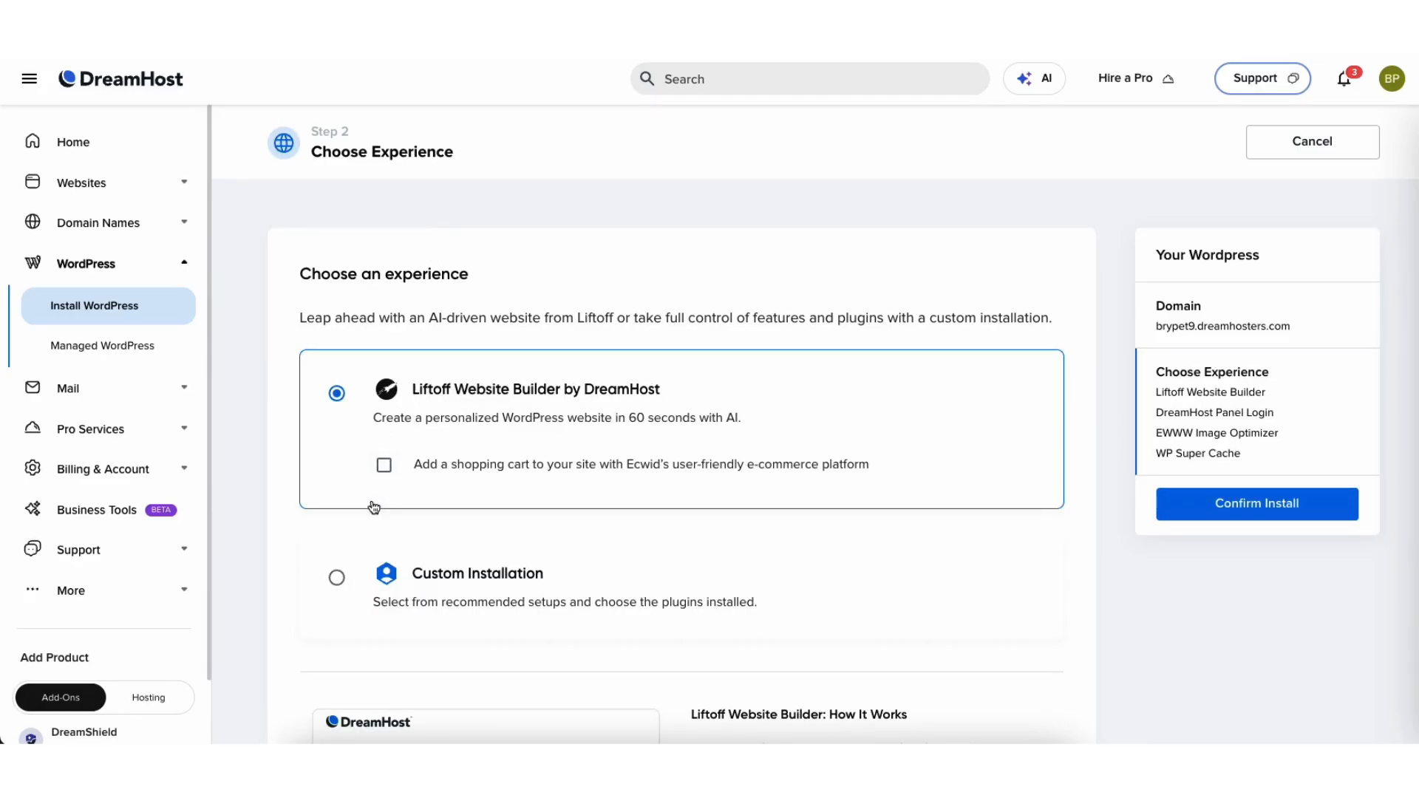
pyautogui.click(337, 580)
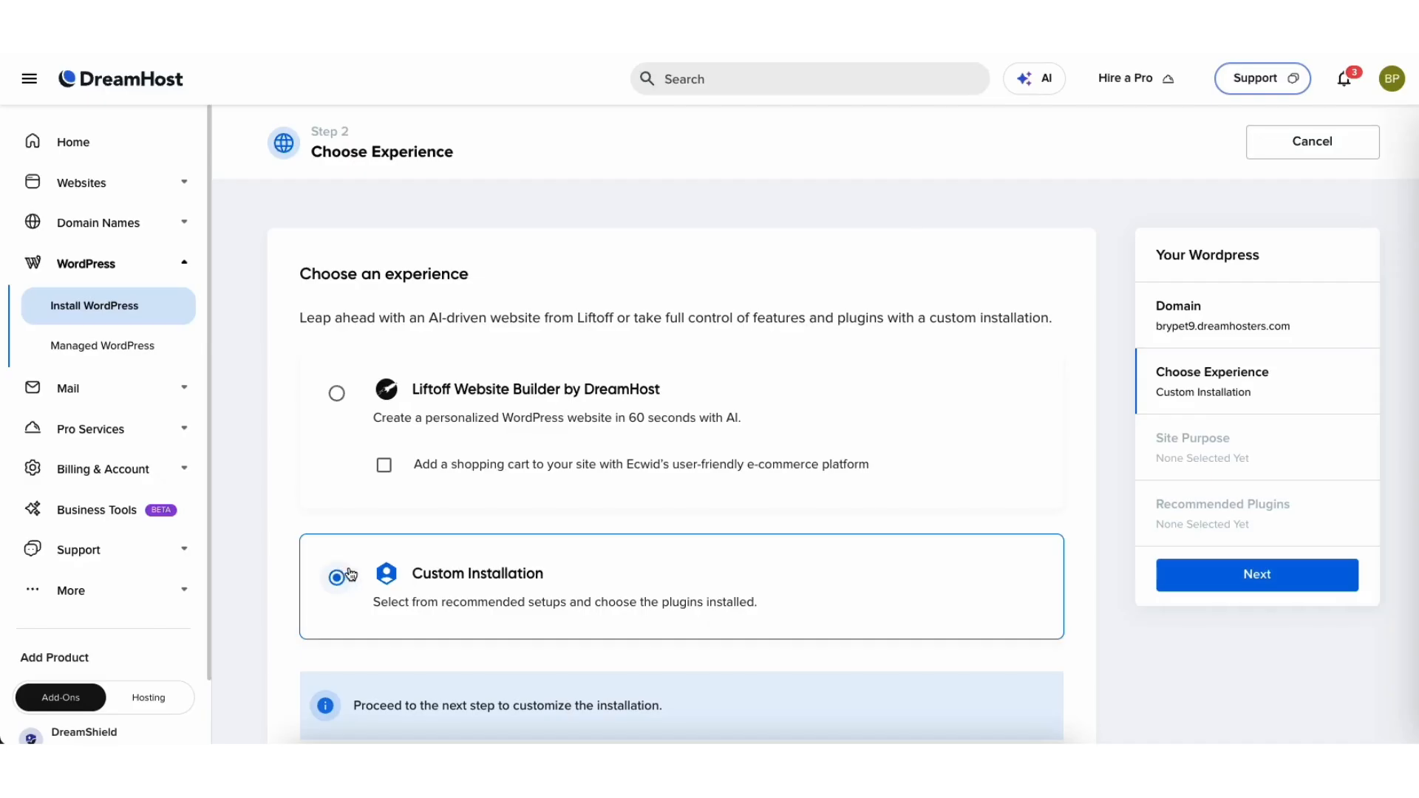
# Confirm Custom Installation as the experience and look through the site purposes offered for the guided WordPress install.
pyautogui.click(1219, 580)
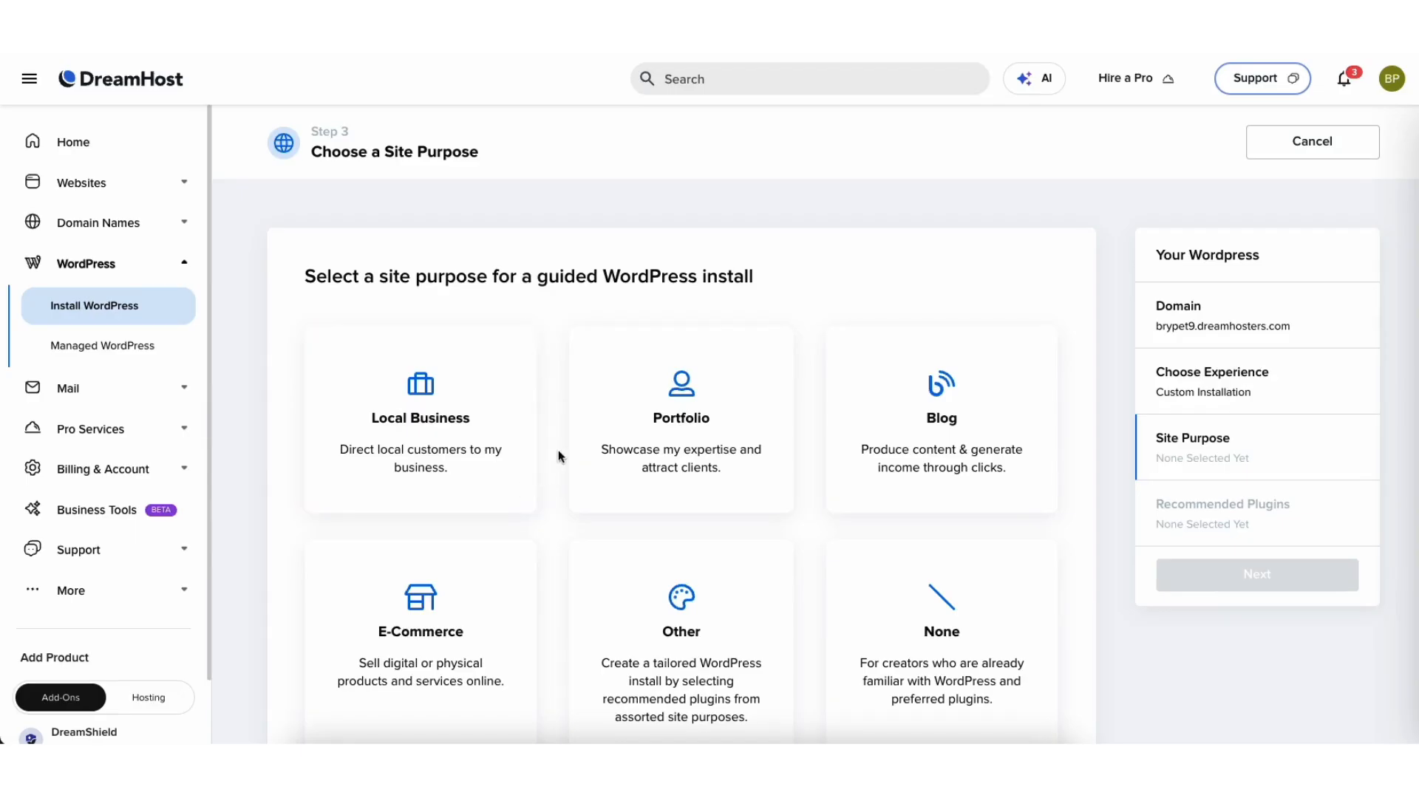
pyautogui.moveTo(1416, 156); pyautogui.dragTo(1411, 227)
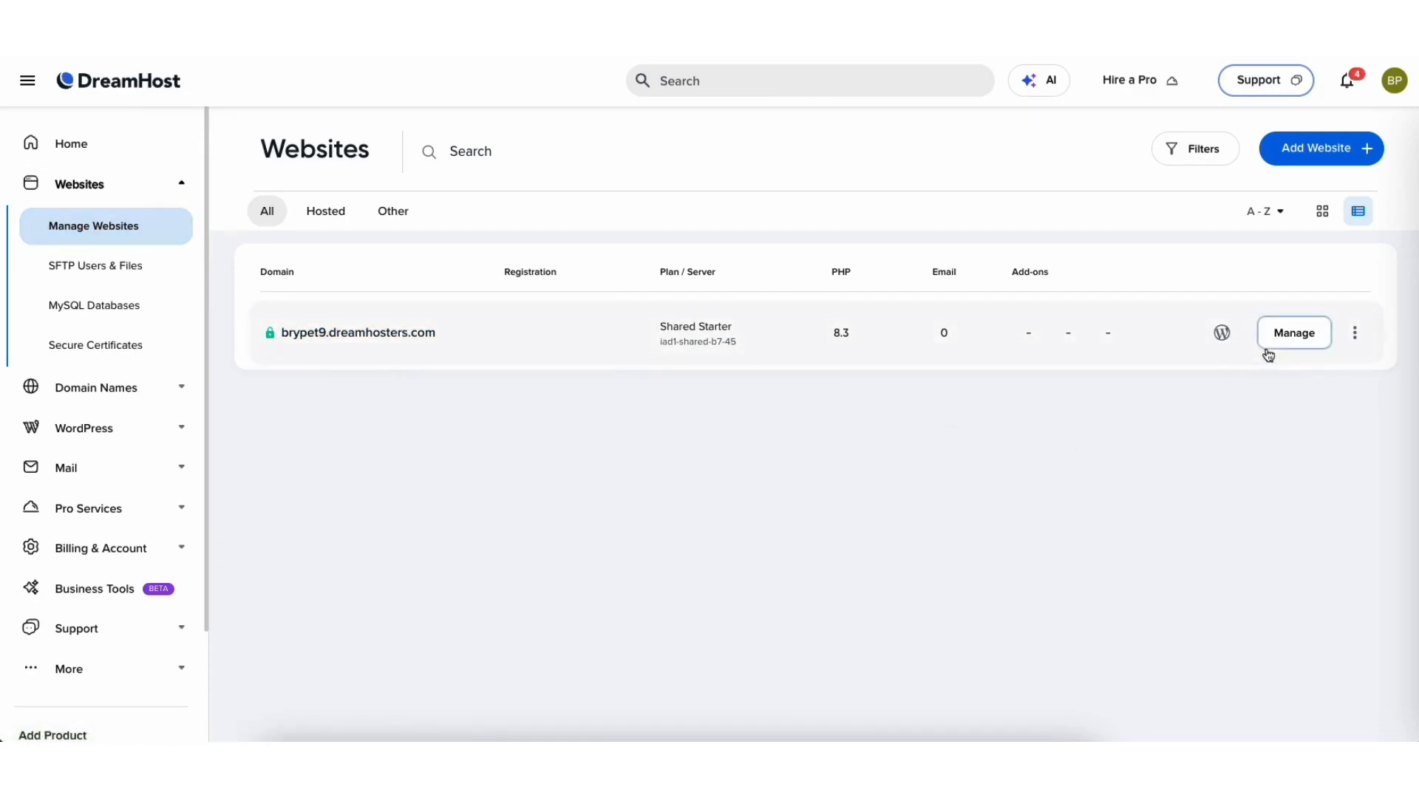
# Open the management page of the dreamhosters.com website and log in to its WordPress dashboard.
pyautogui.click(1290, 335)
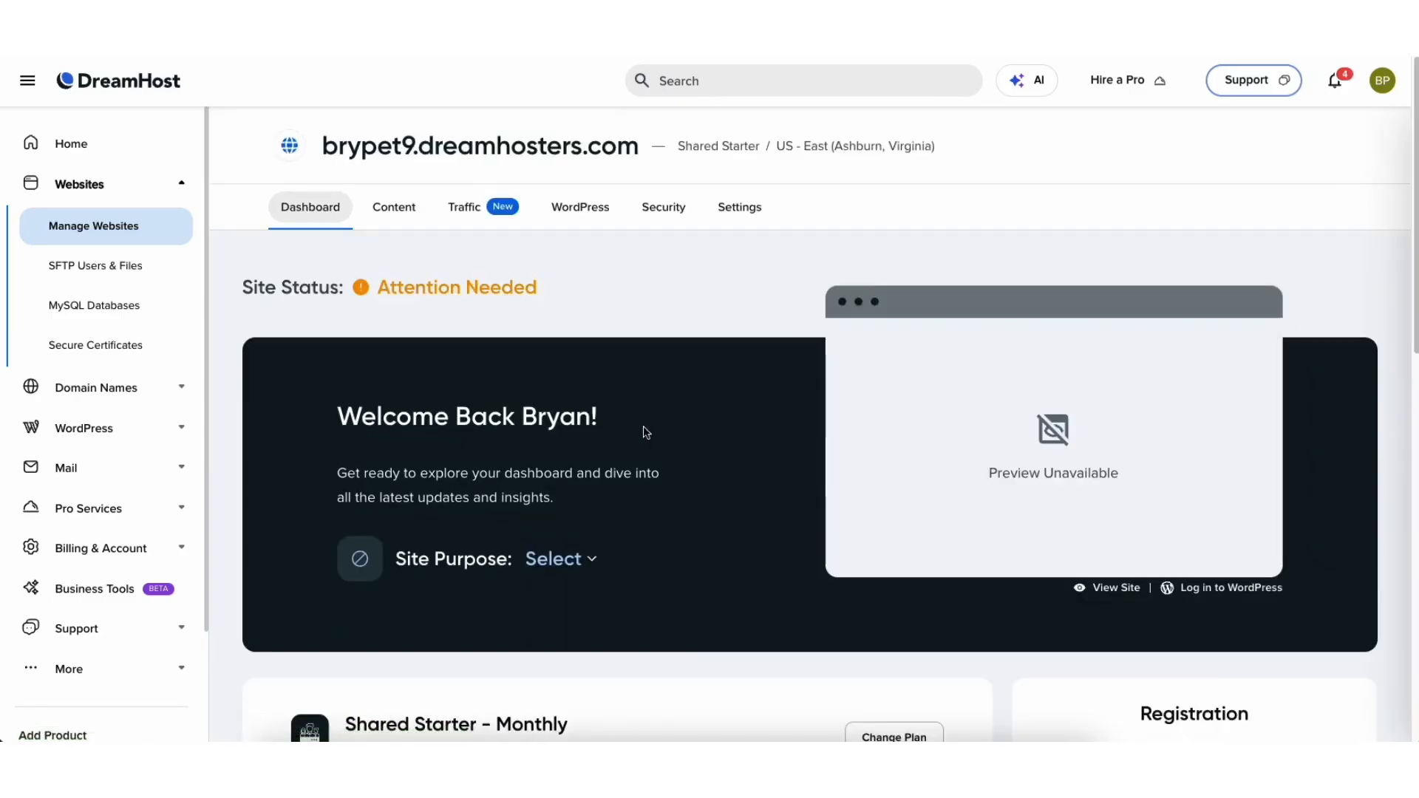
pyautogui.click(1219, 589)
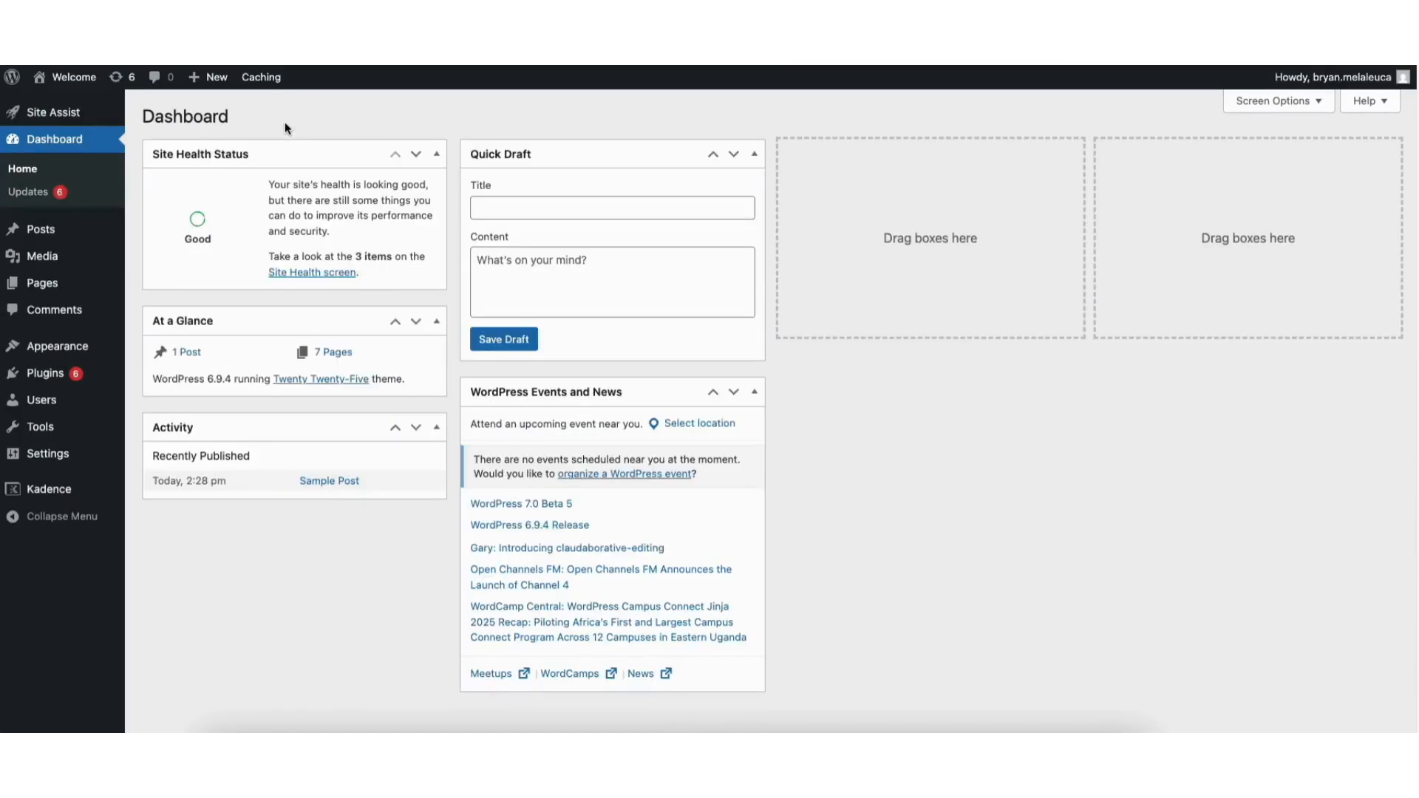
# Move the Sample Post and the Sample Page to the trash, and open the list of installed plugins.
pyautogui.click(41, 231)
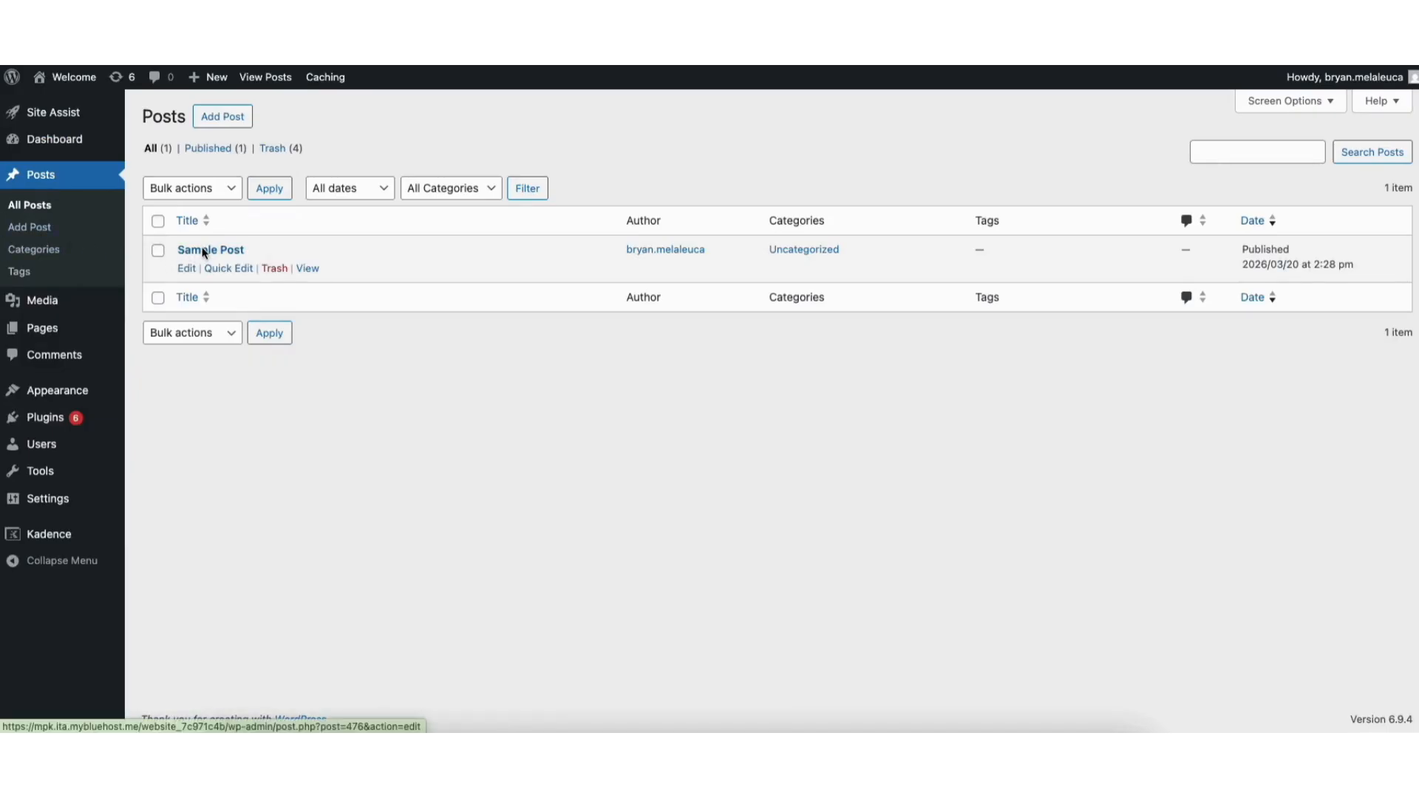
pyautogui.click(273, 269)
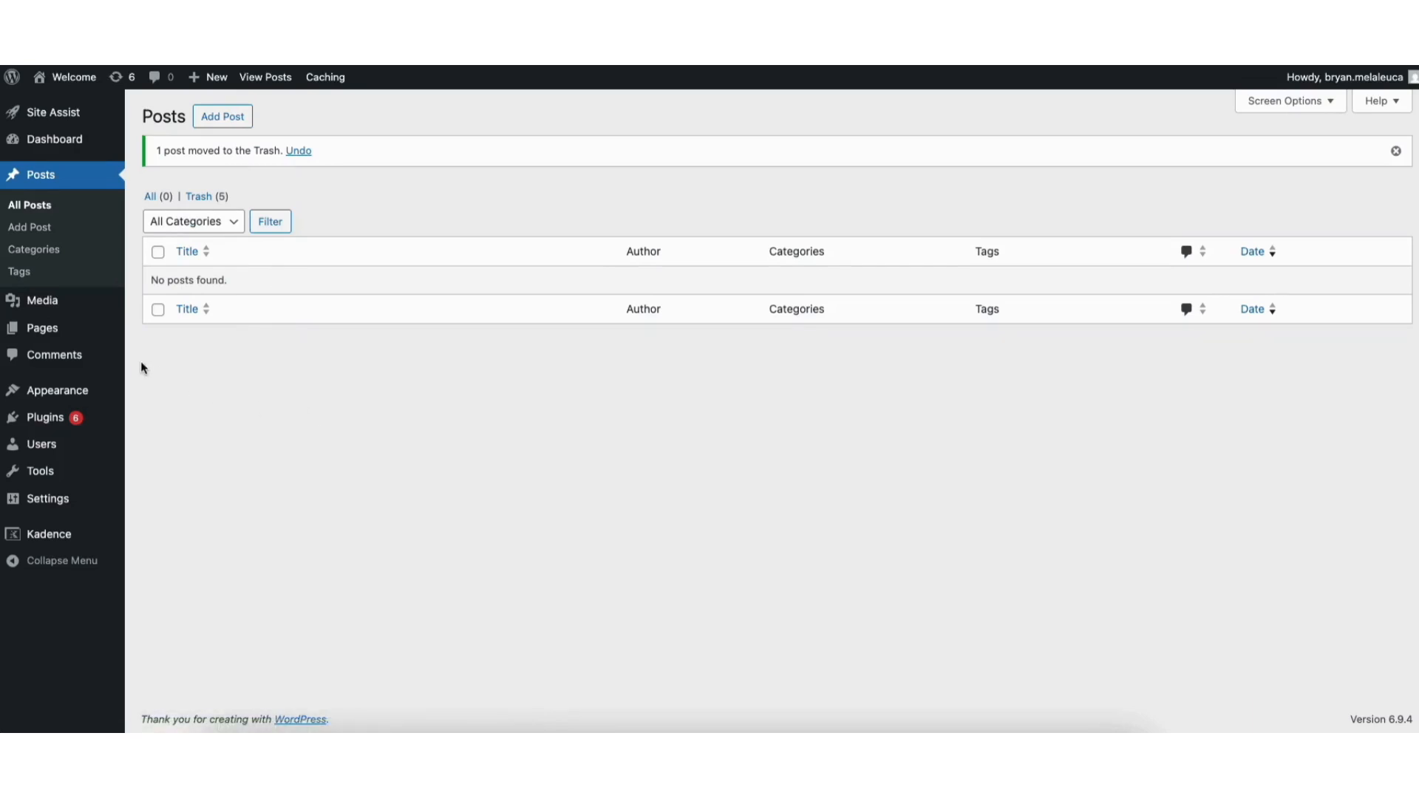
pyautogui.click(46, 329)
pyautogui.moveTo(299, 347)
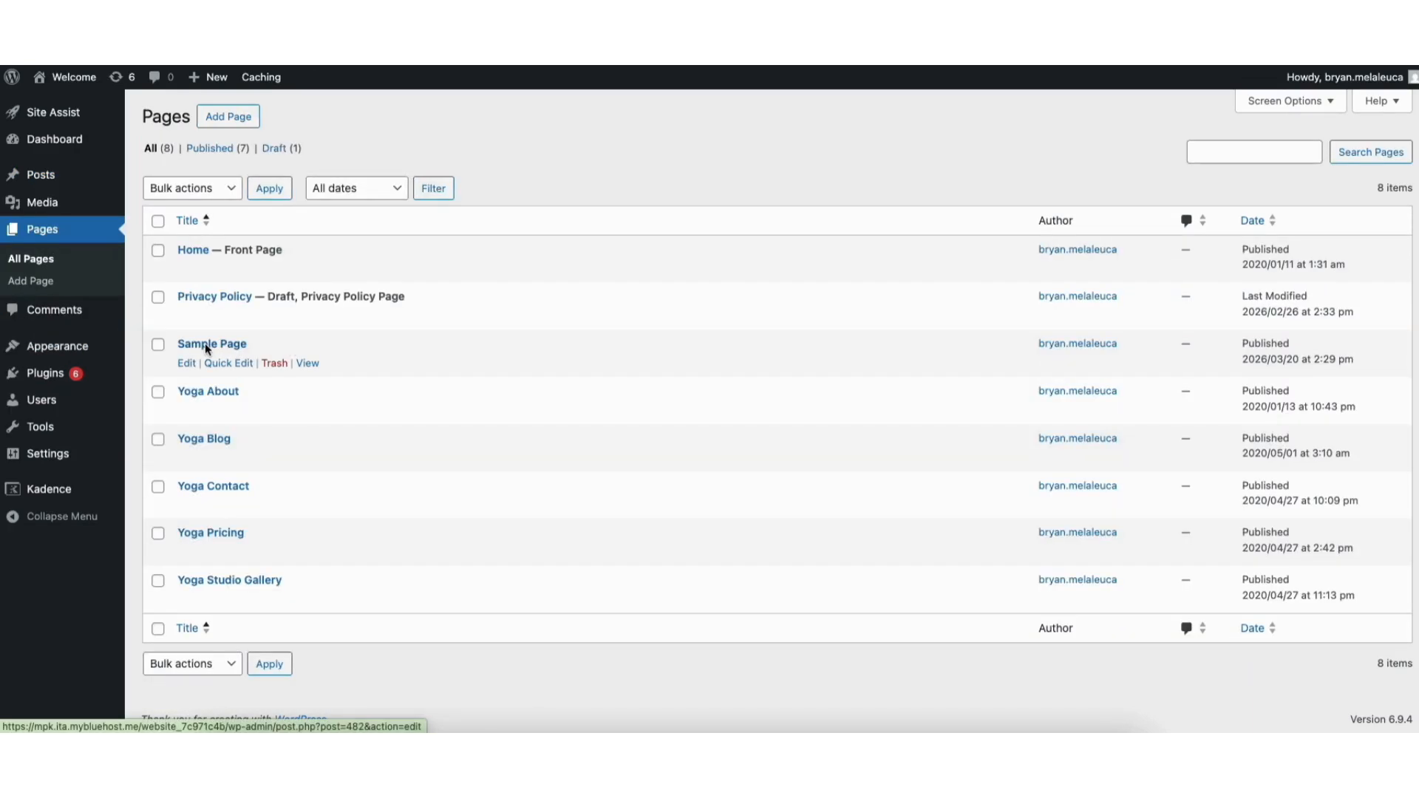
pyautogui.click(274, 364)
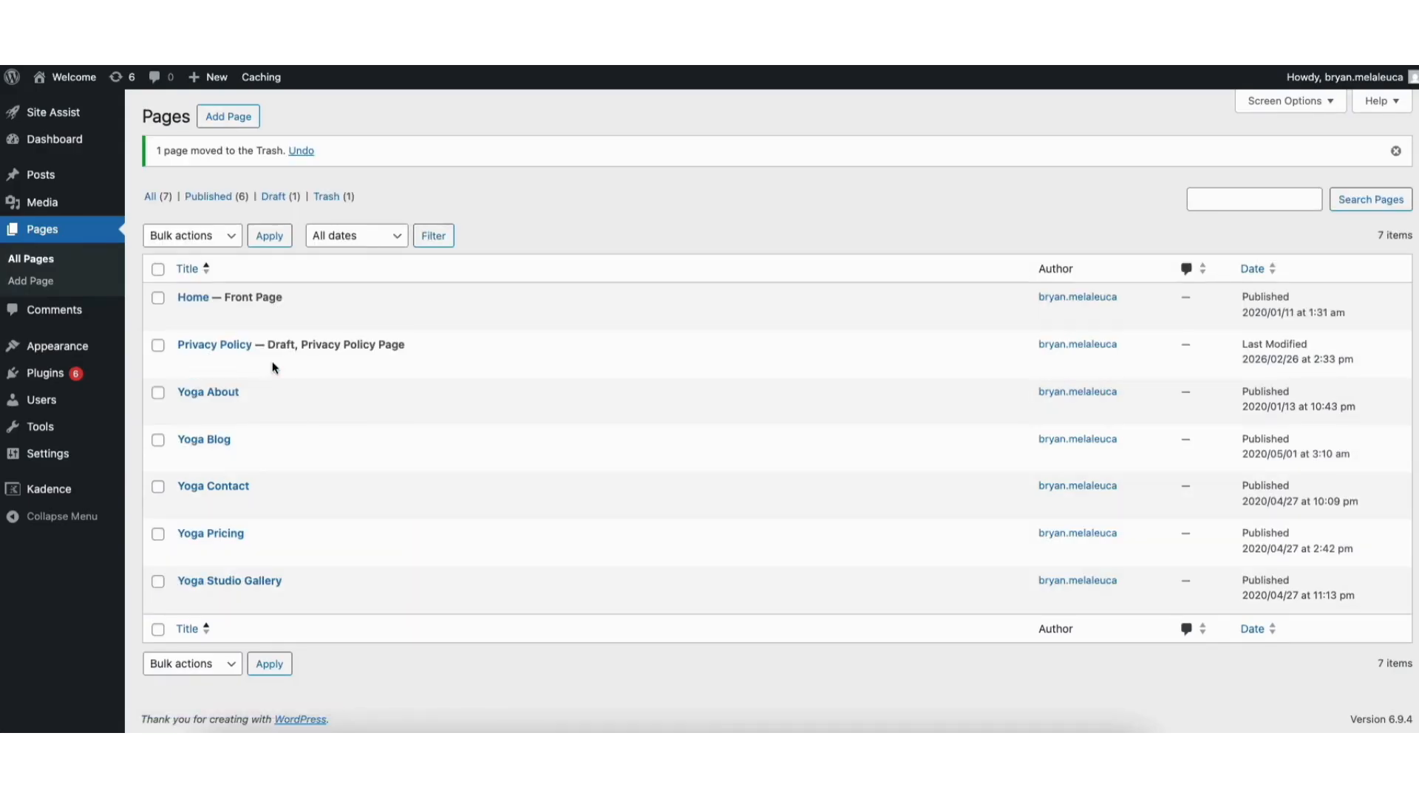
pyautogui.click(45, 373)
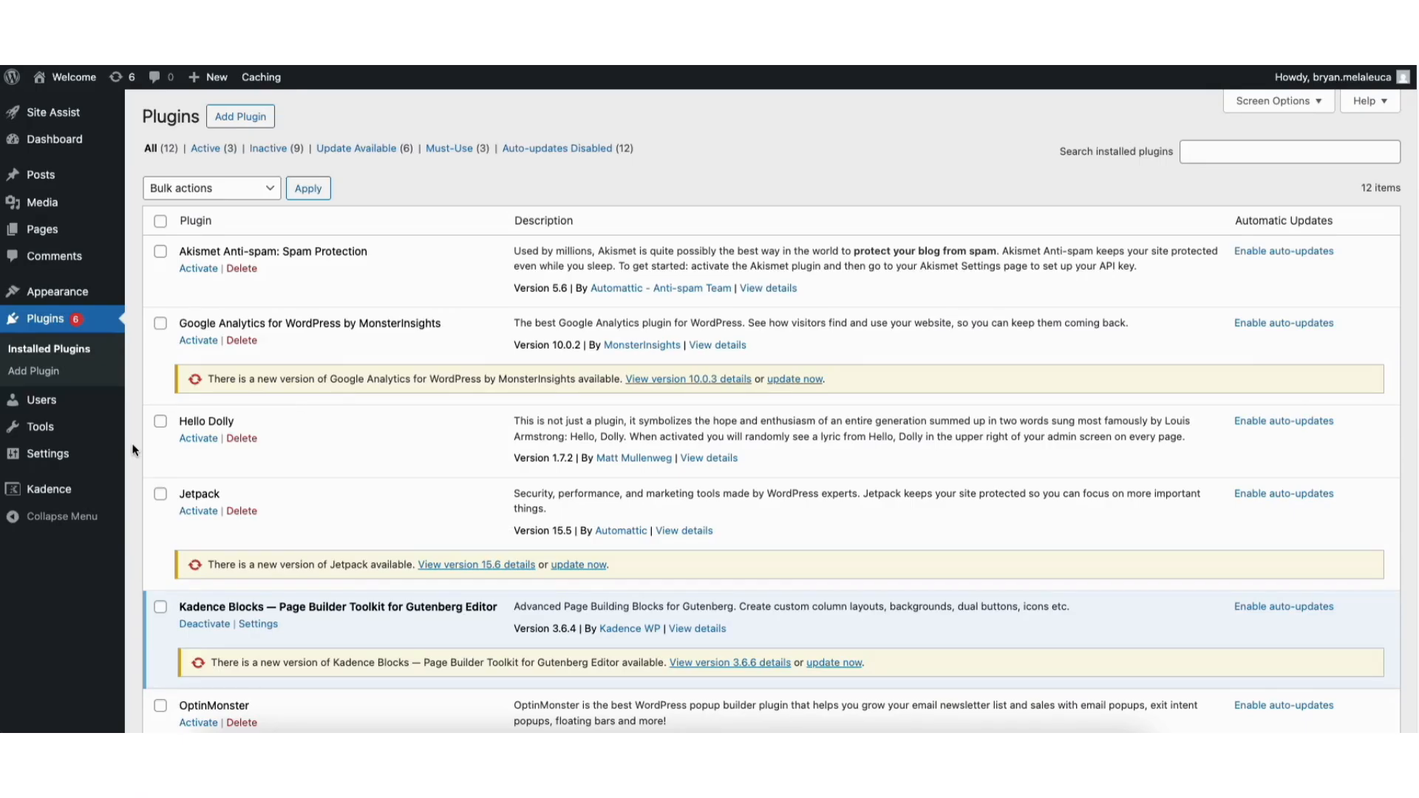
# Search the theme directory for "astra", and install and activate the Astra theme.
pyautogui.moveTo(46, 289)
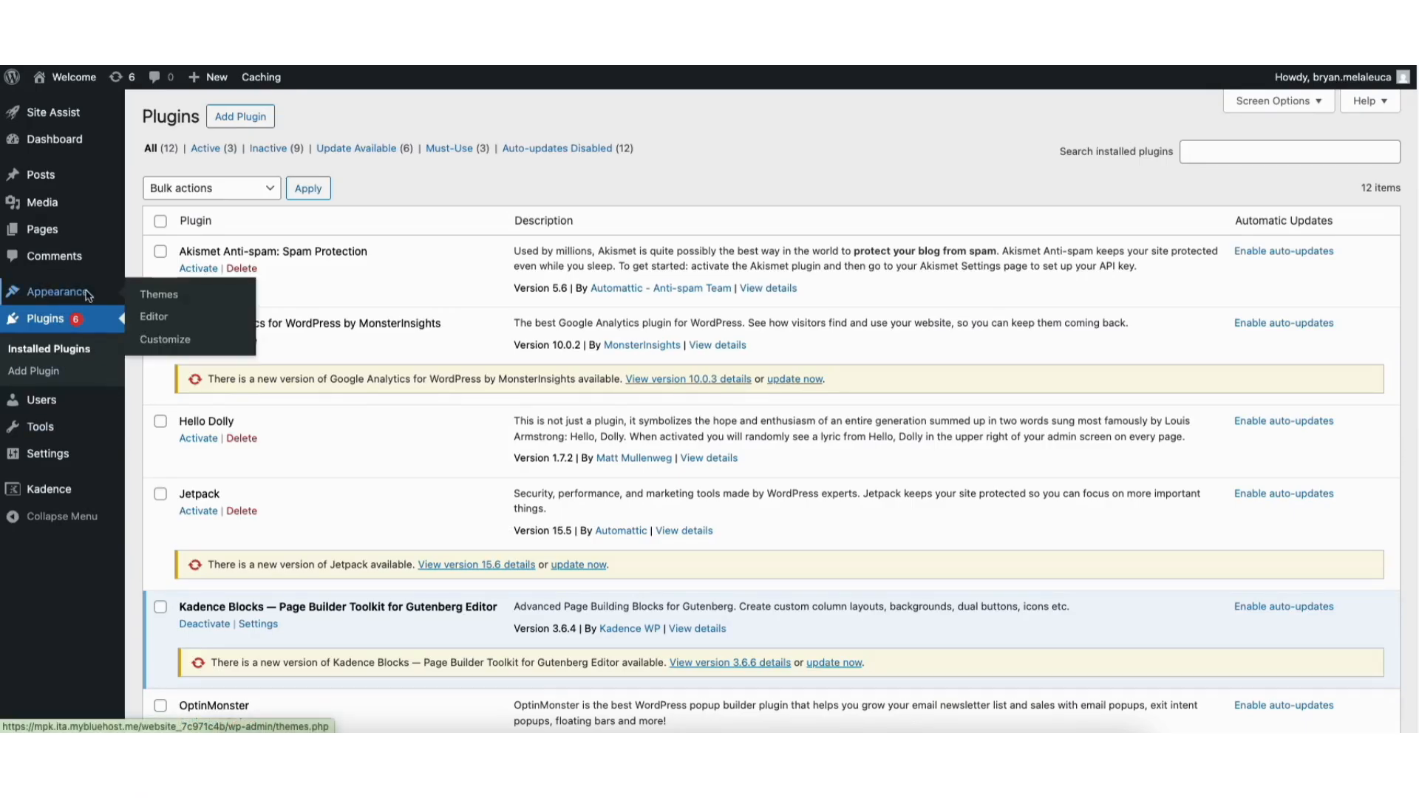
pyautogui.click(157, 294)
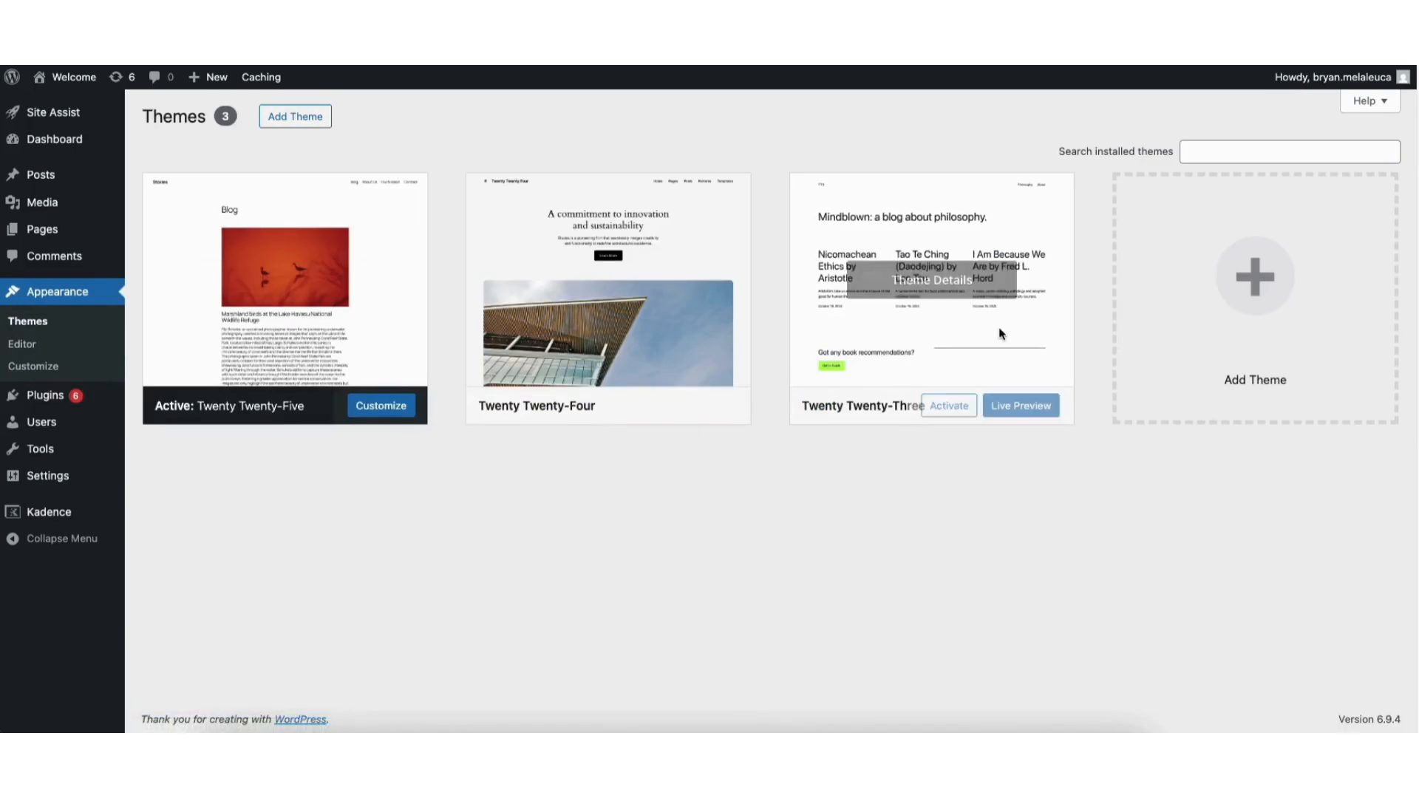
pyautogui.click(1225, 318)
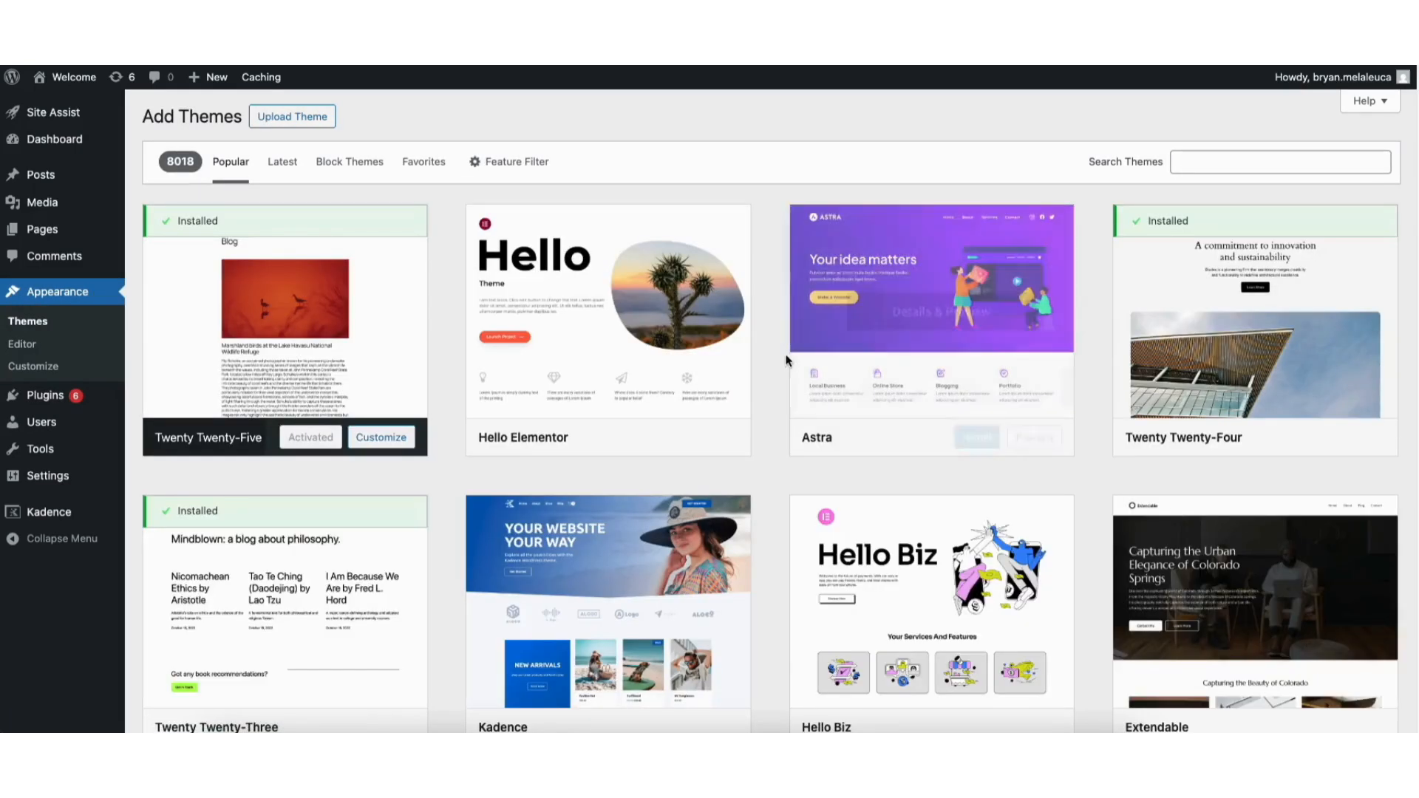
pyautogui.click(1194, 164)
pyautogui.write('astra')
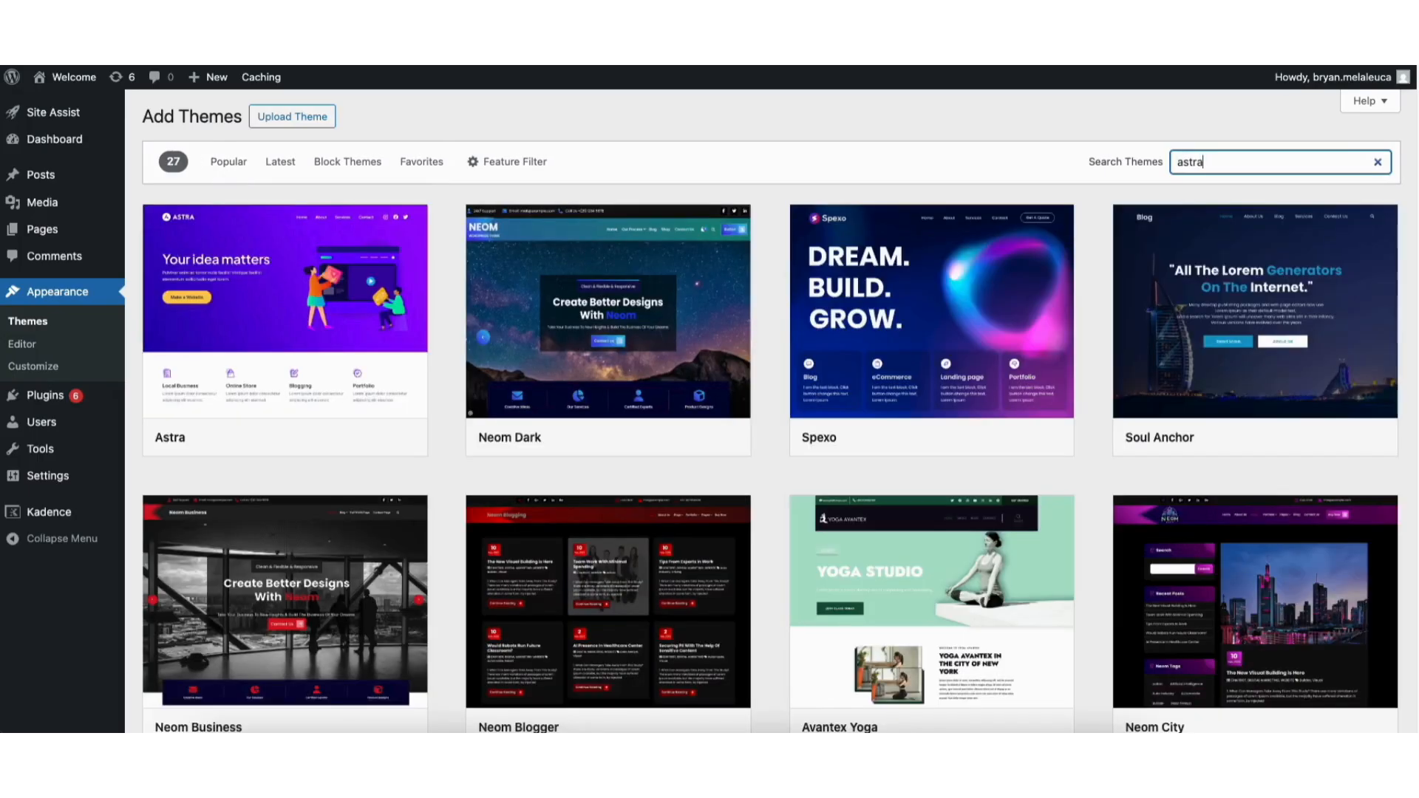
pyautogui.moveTo(285, 337)
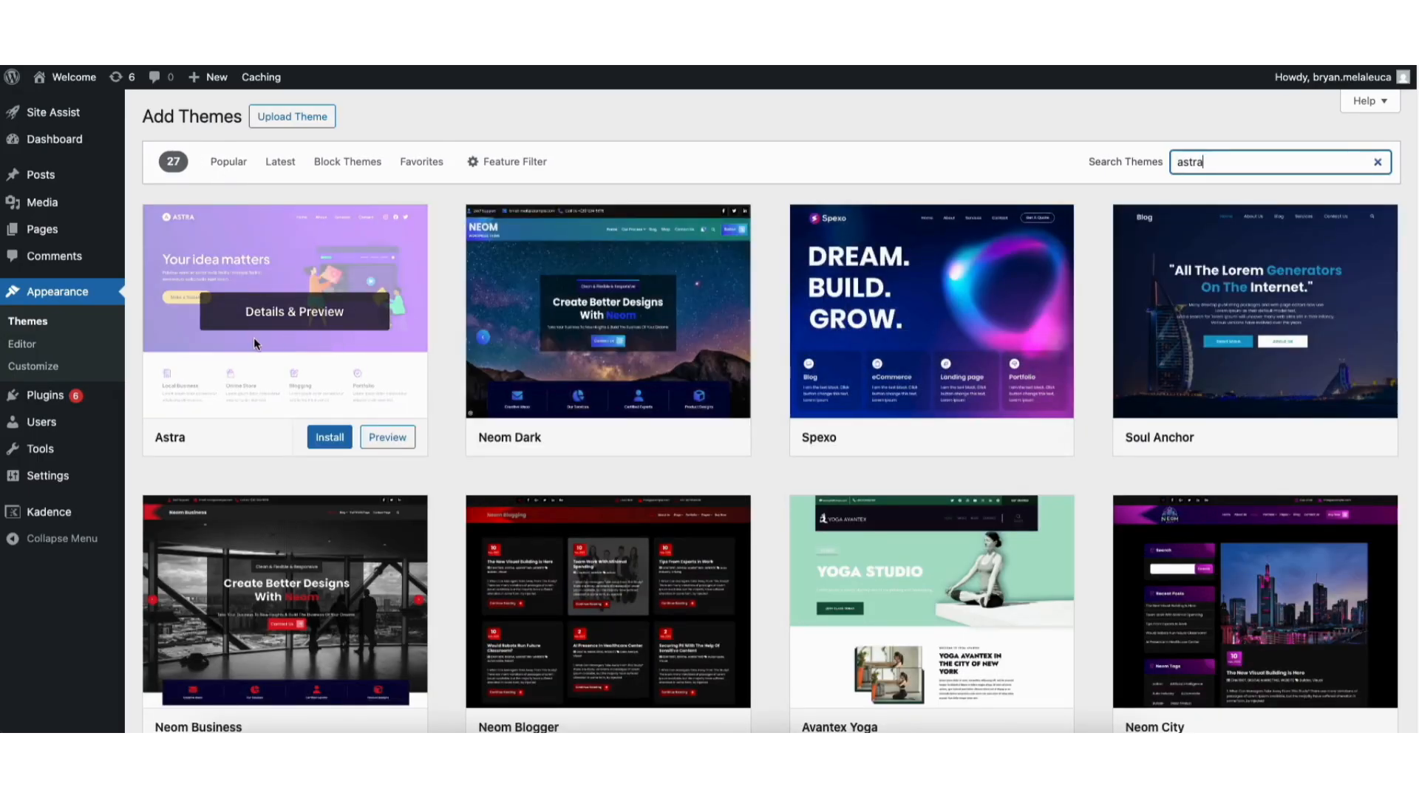
pyautogui.click(332, 440)
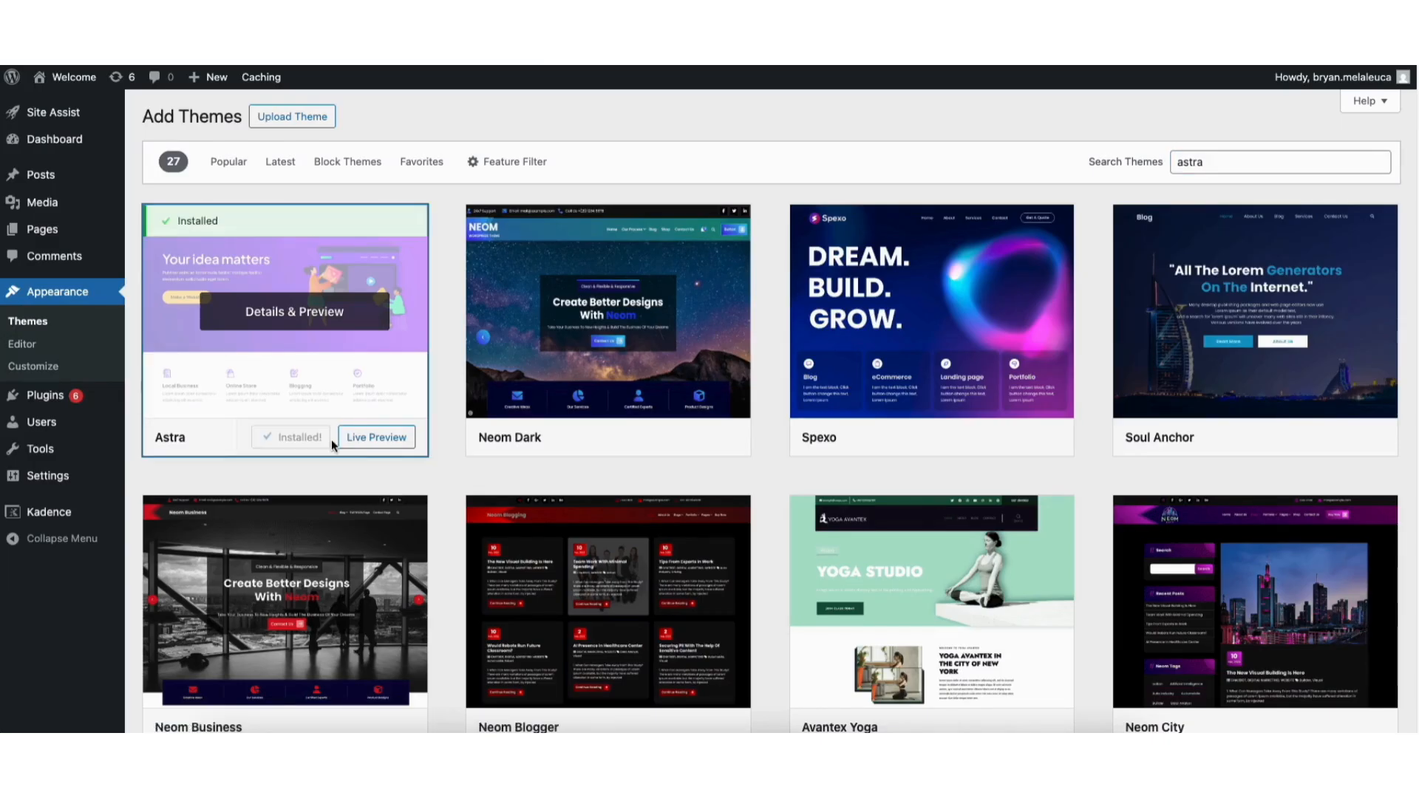
pyautogui.click(298, 436)
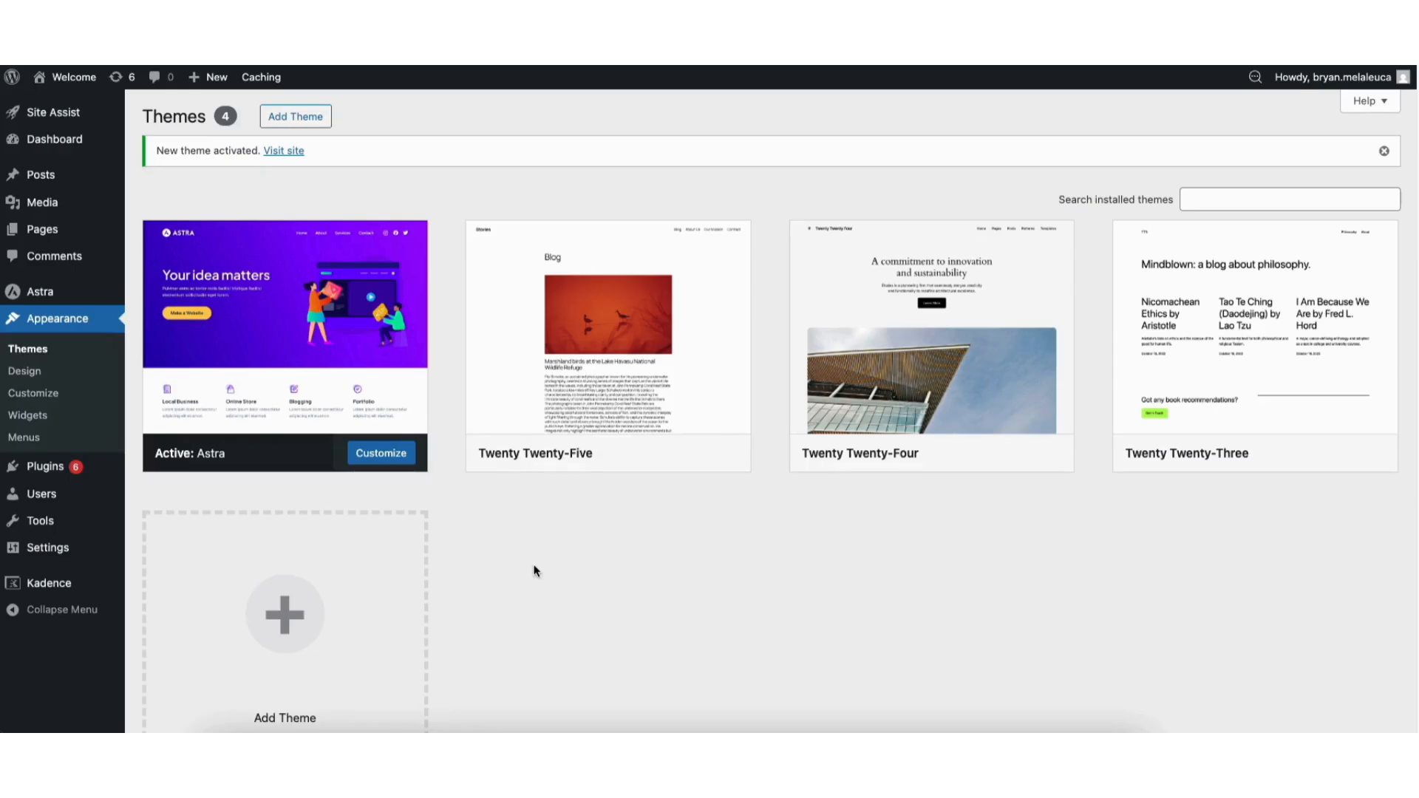
# Search the plugin directory for "starter templates", and install and activate the Starter Templates plugin for Elementor & Gutenberg.
pyautogui.moveTo(86, 477)
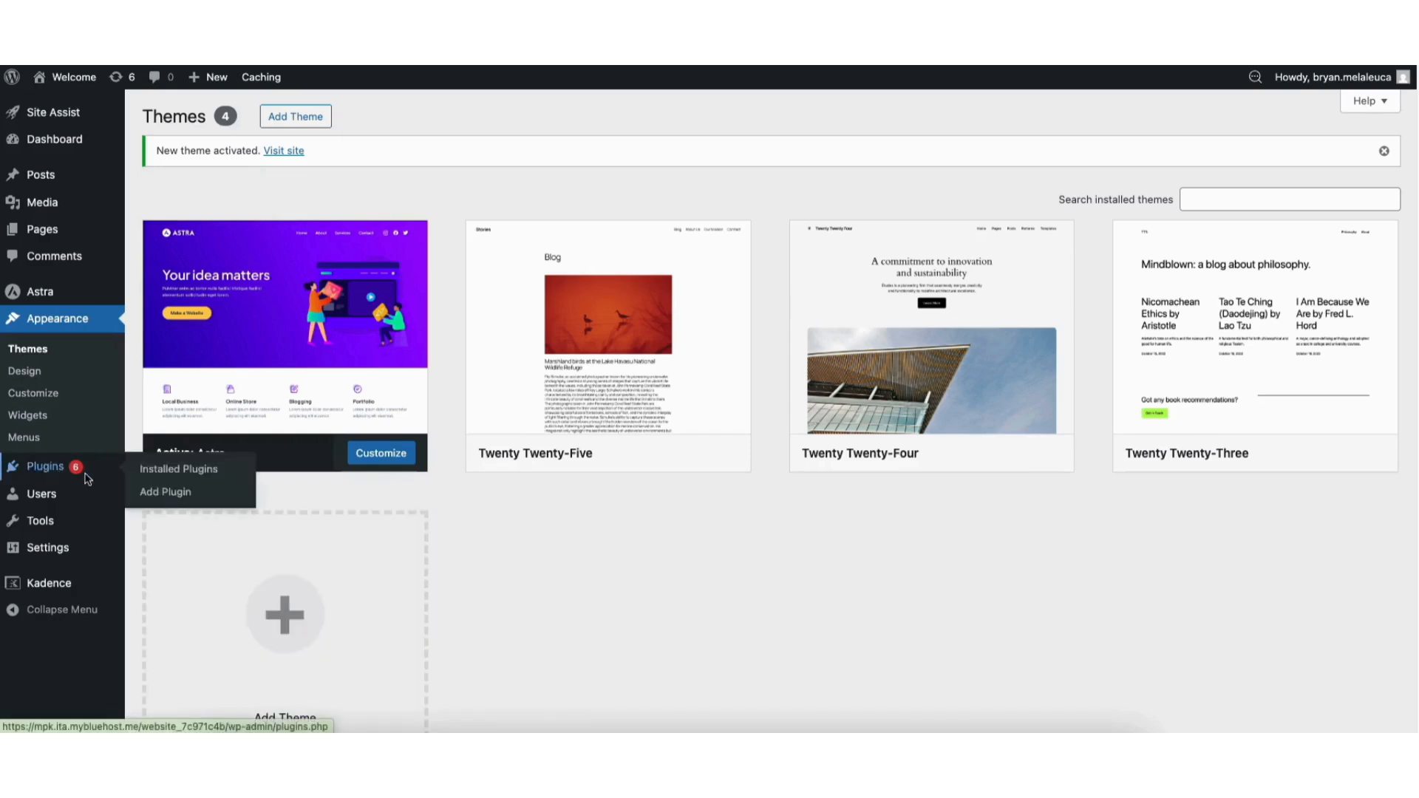
pyautogui.click(165, 492)
pyautogui.click(1123, 188)
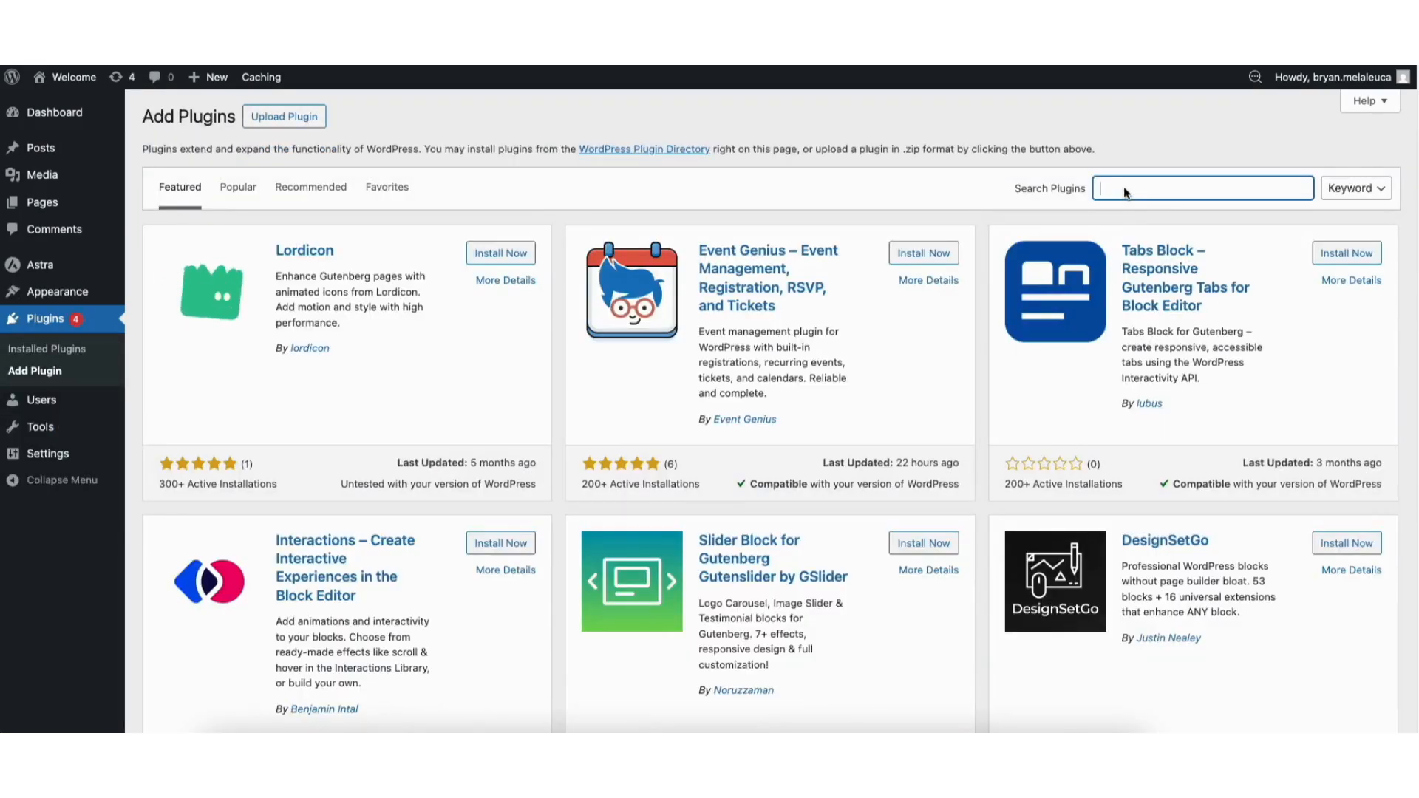
pyautogui.write('starter templates')
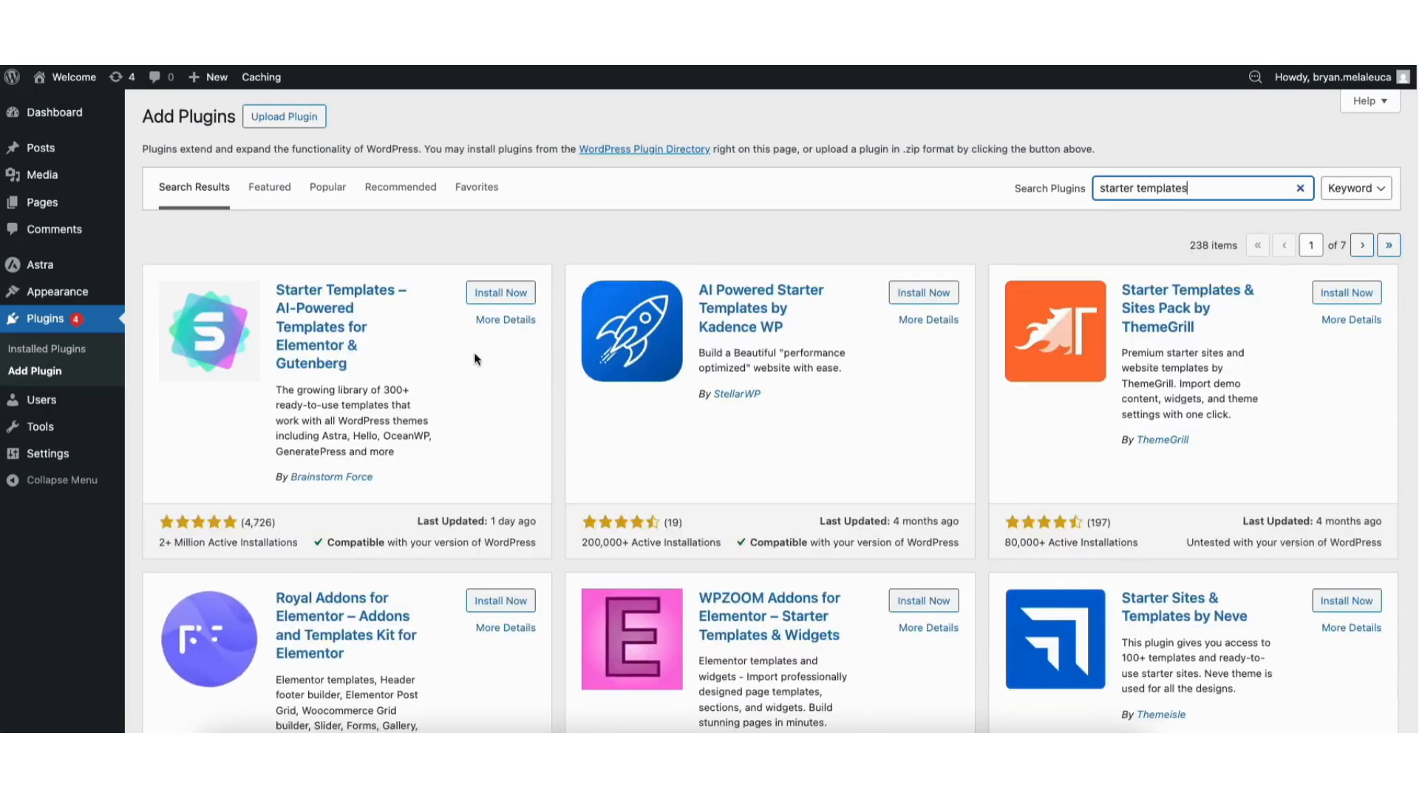
pyautogui.click(479, 294)
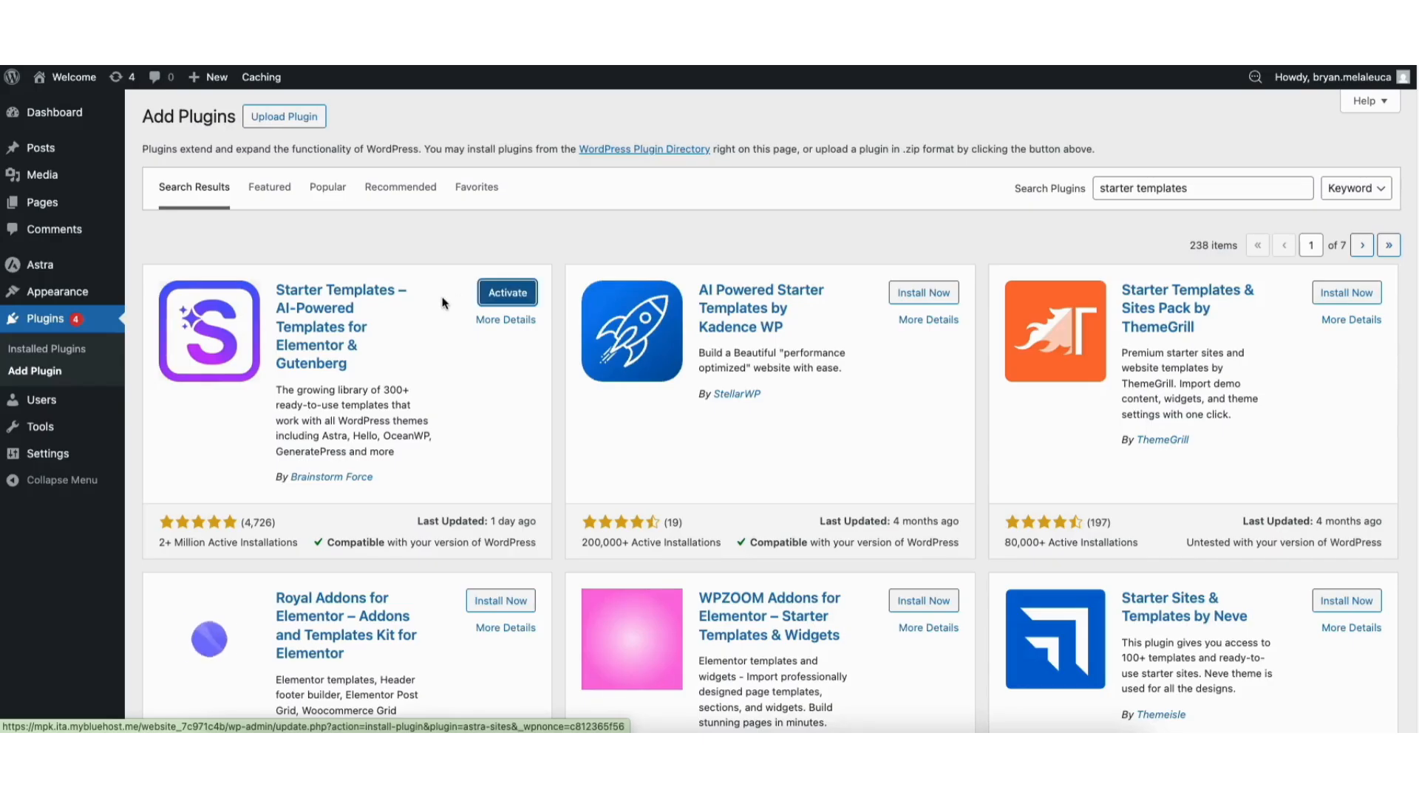
pyautogui.click(496, 296)
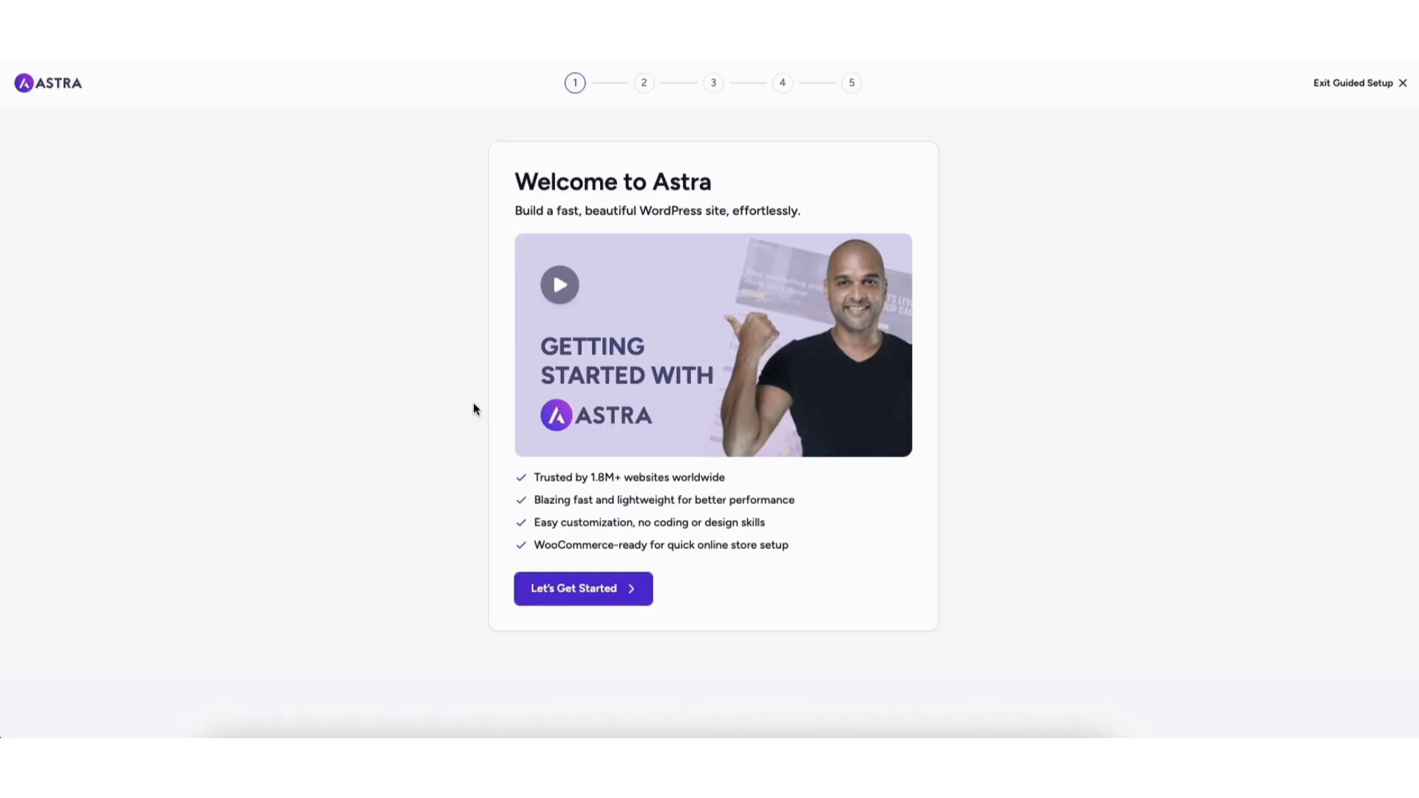
# Exit the Astra guided setup and start building with Classic Starter Templates, choosing Elementor as the page builder.
pyautogui.click(1347, 87)
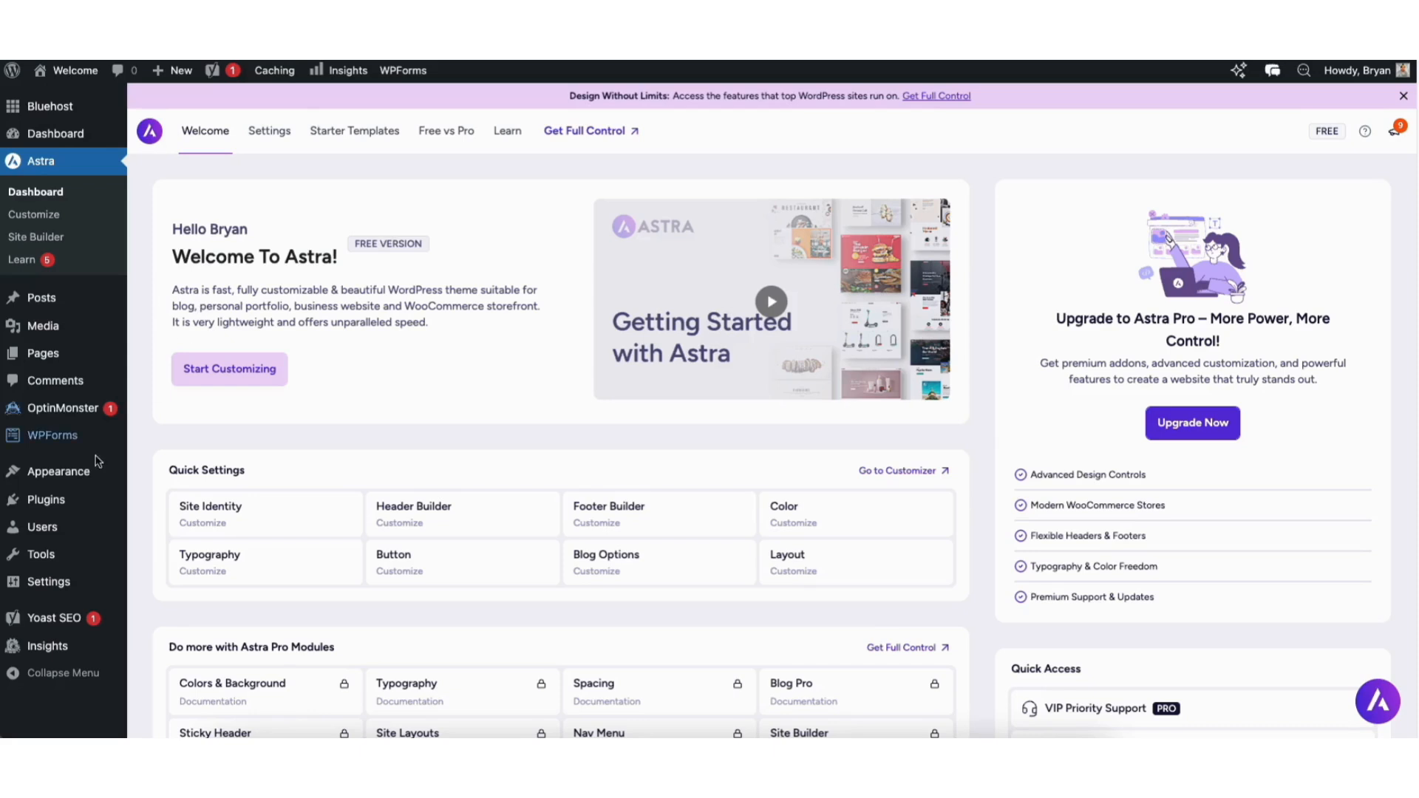
pyautogui.moveTo(74, 473)
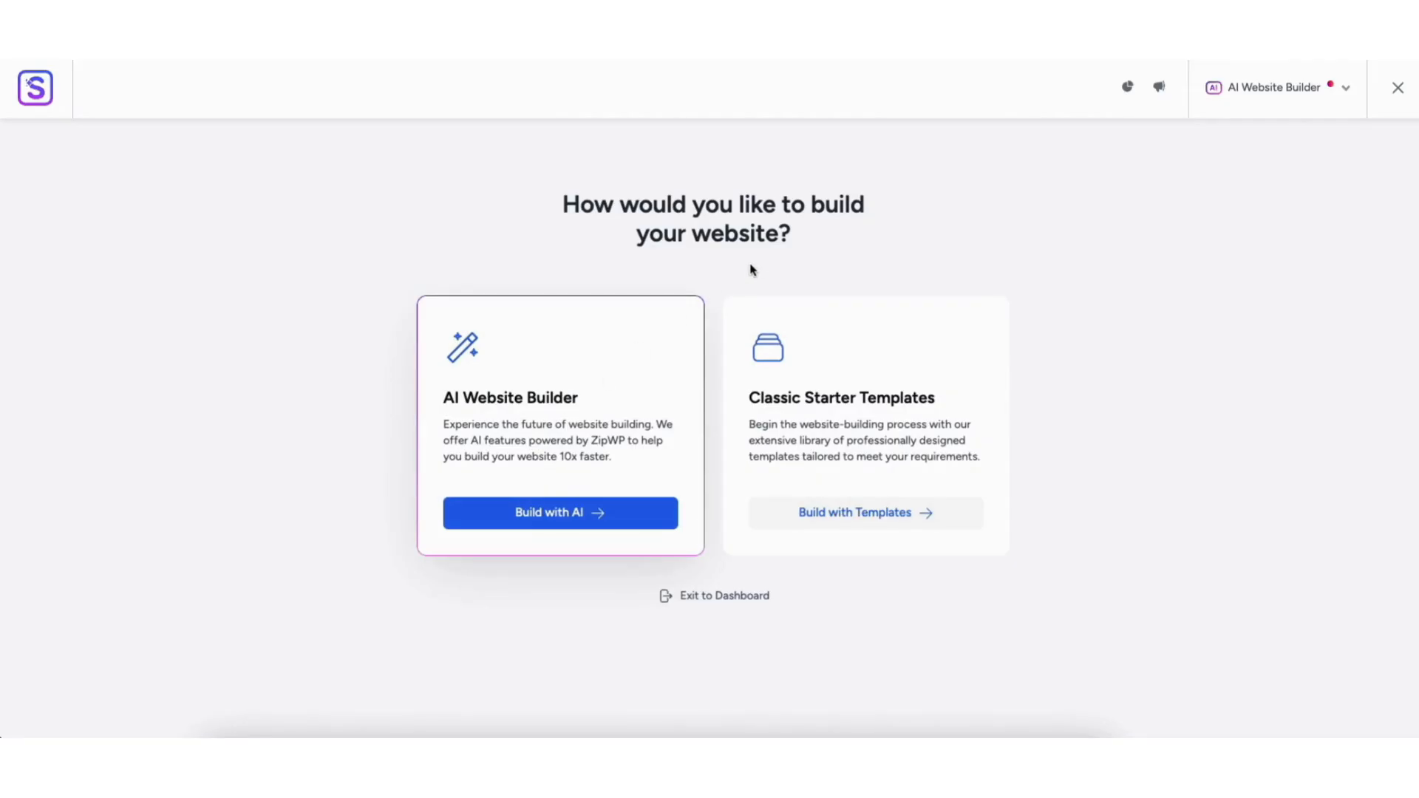
pyautogui.click(826, 513)
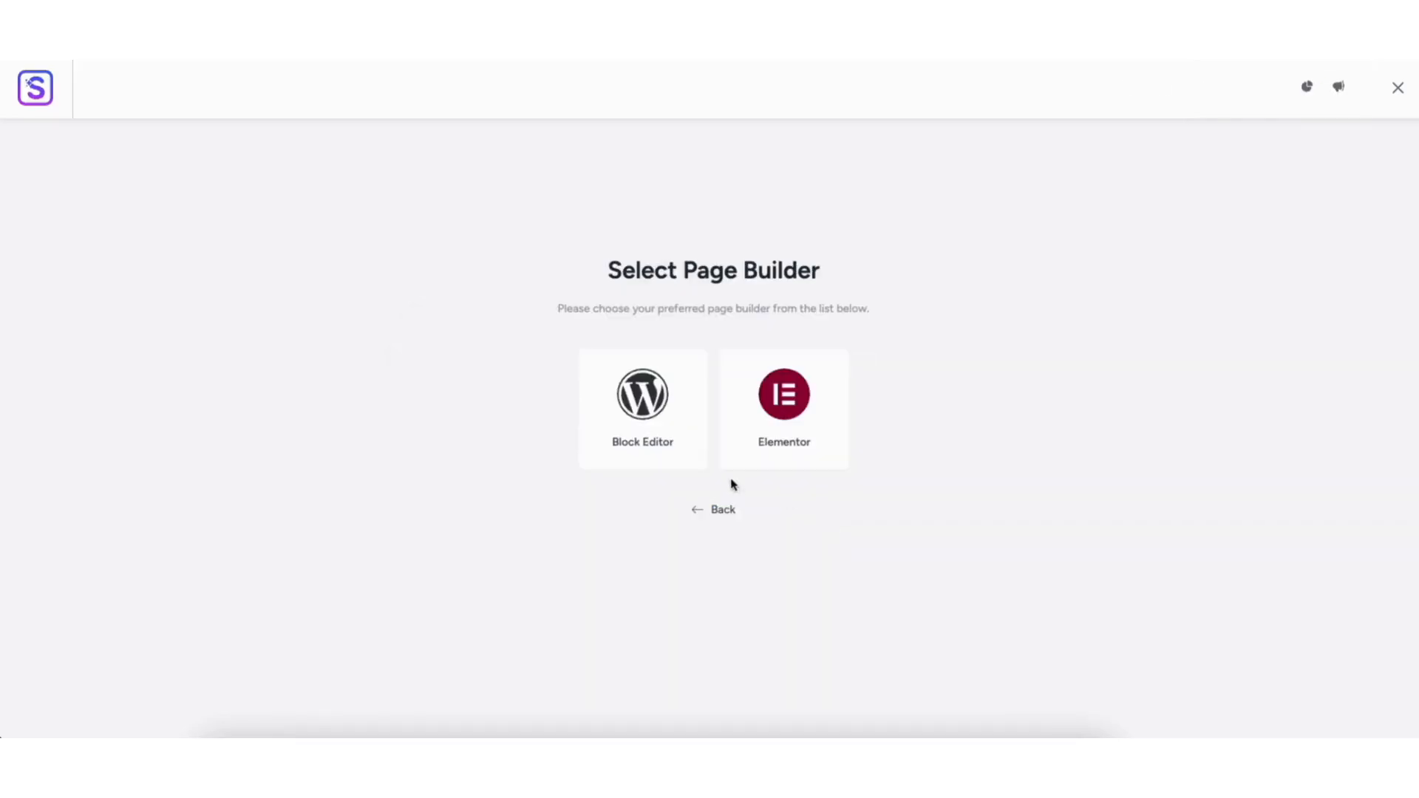
pyautogui.click(782, 416)
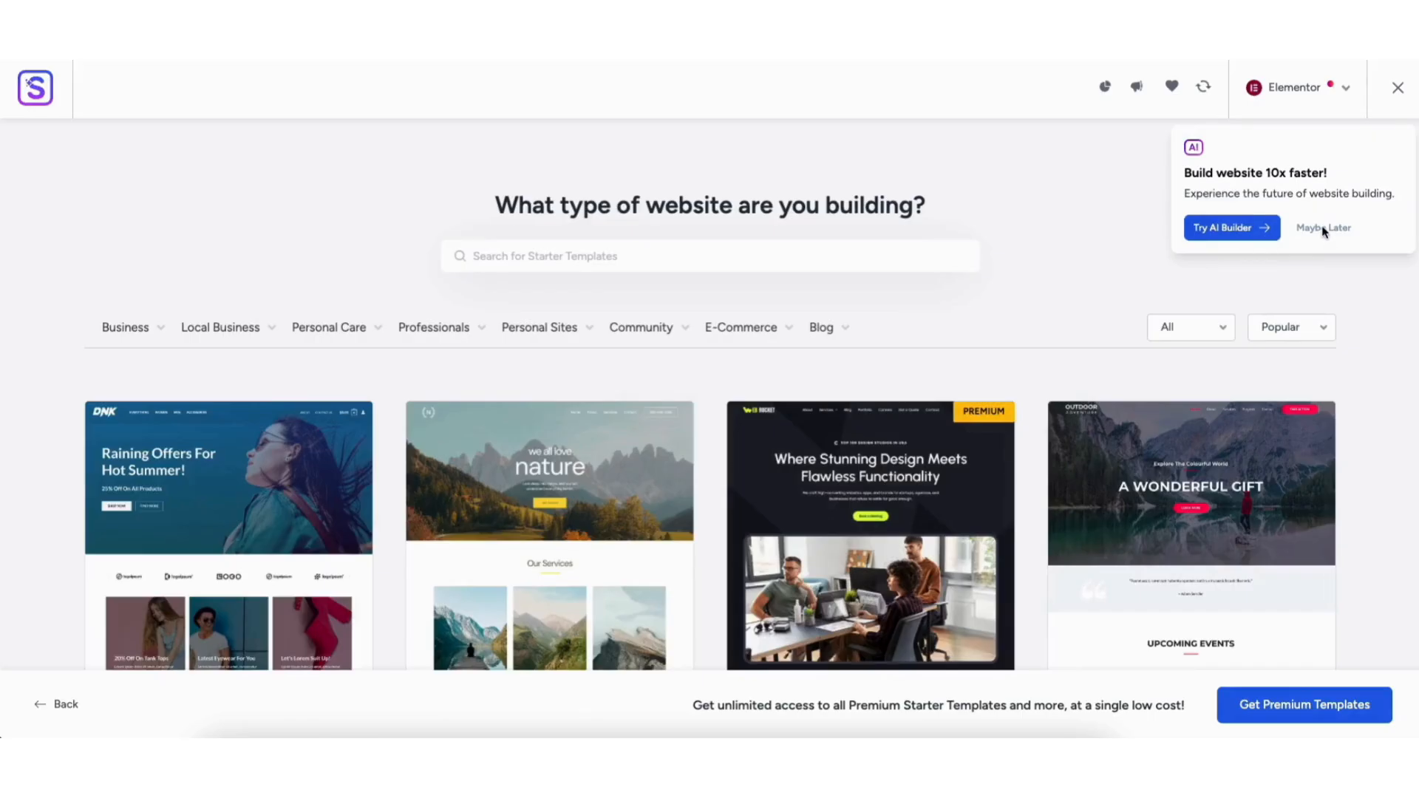
# Dismiss the AI builder offer and keep Elementor selected as the page builder for the template library.
pyautogui.click(1324, 231)
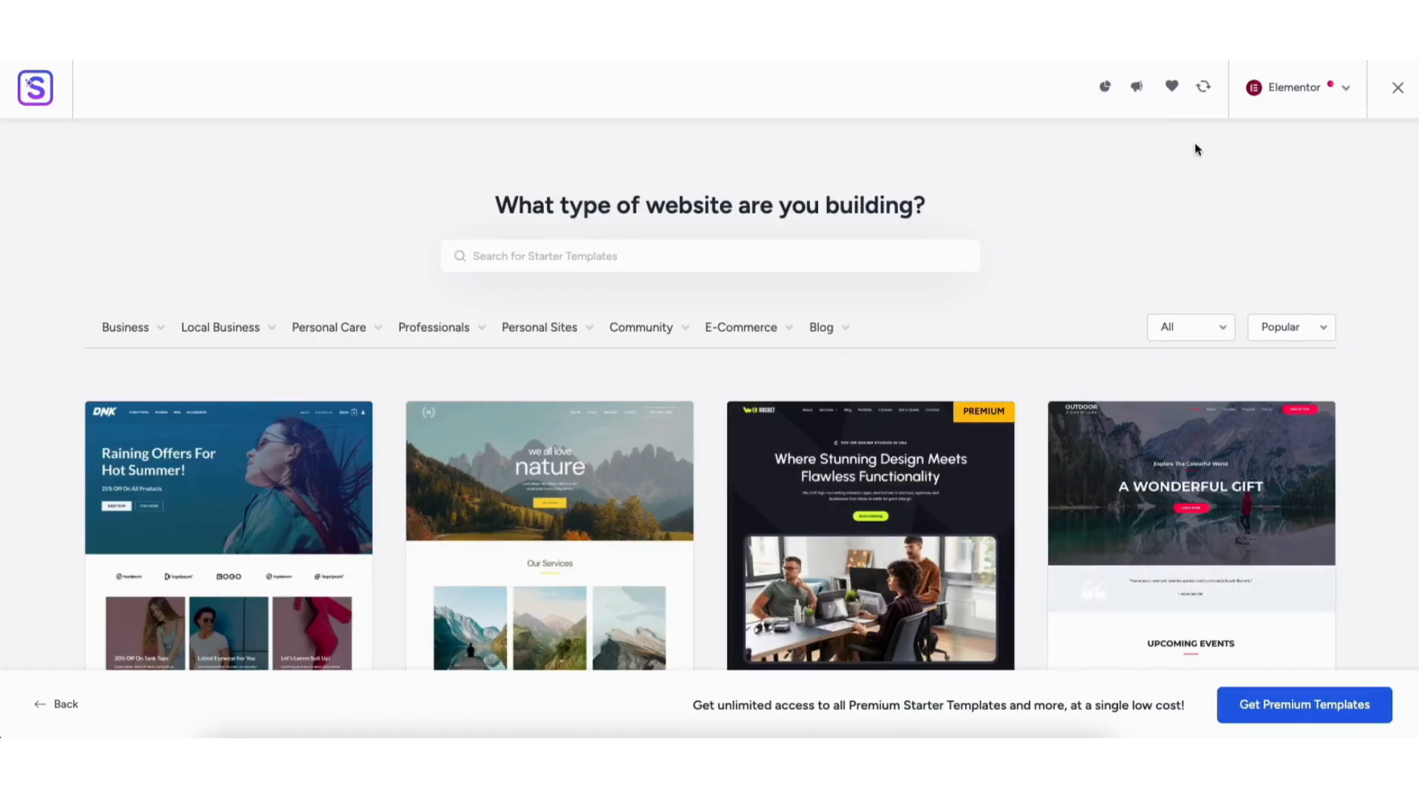
pyautogui.click(1298, 93)
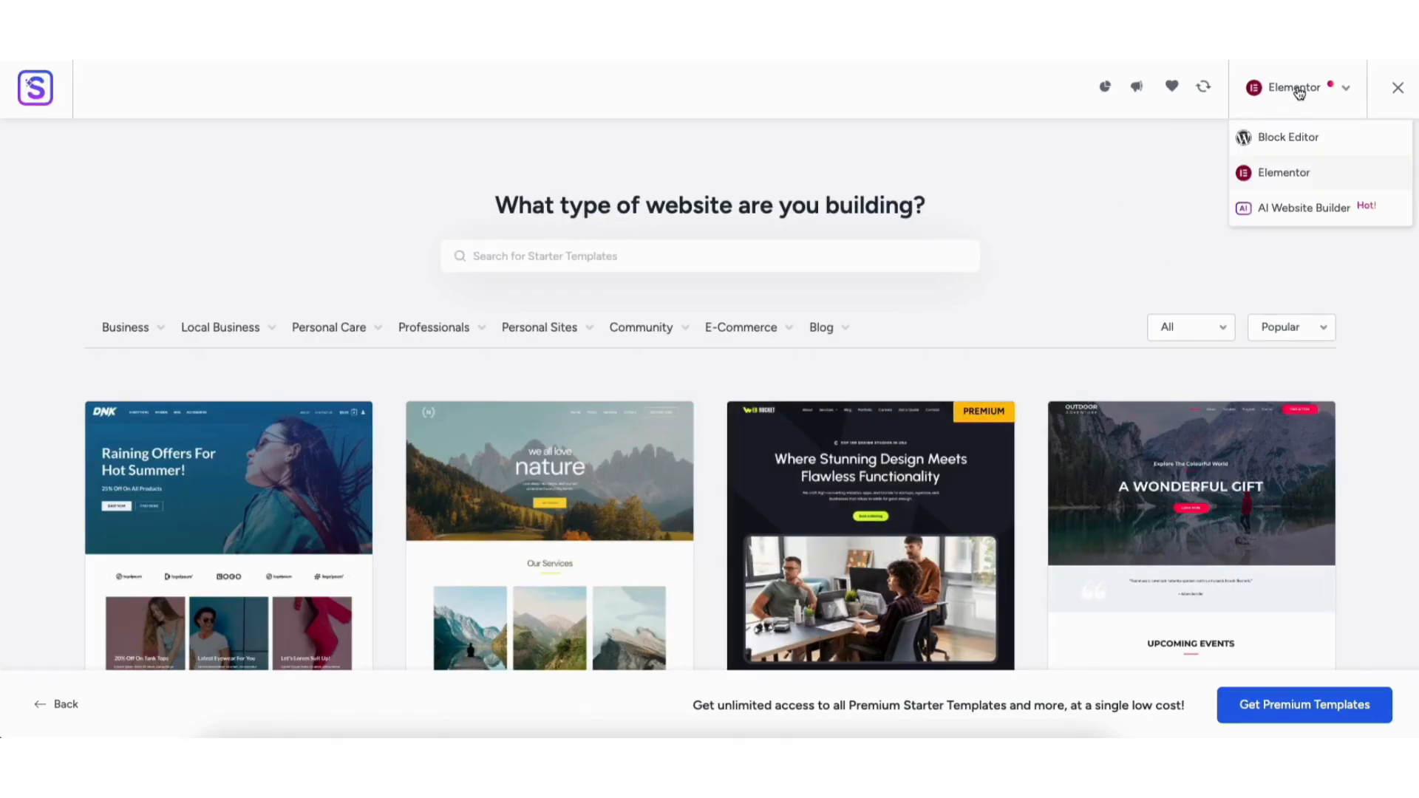
pyautogui.click(1288, 175)
# Browse the Elementor starter templates to examine the available designs and website categories.
pyautogui.scroll(-15, 709, 391)
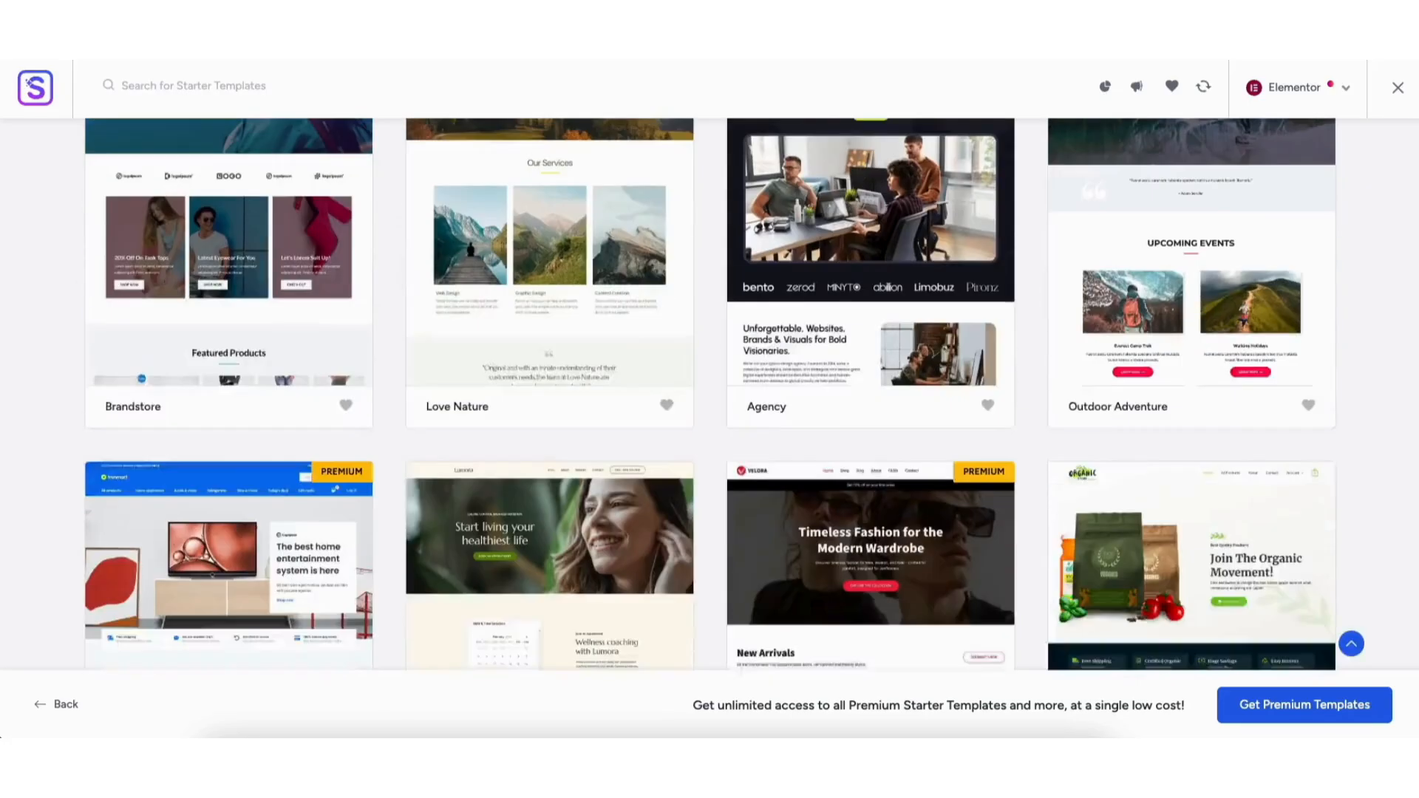
pyautogui.scroll(-15, 710, 392)
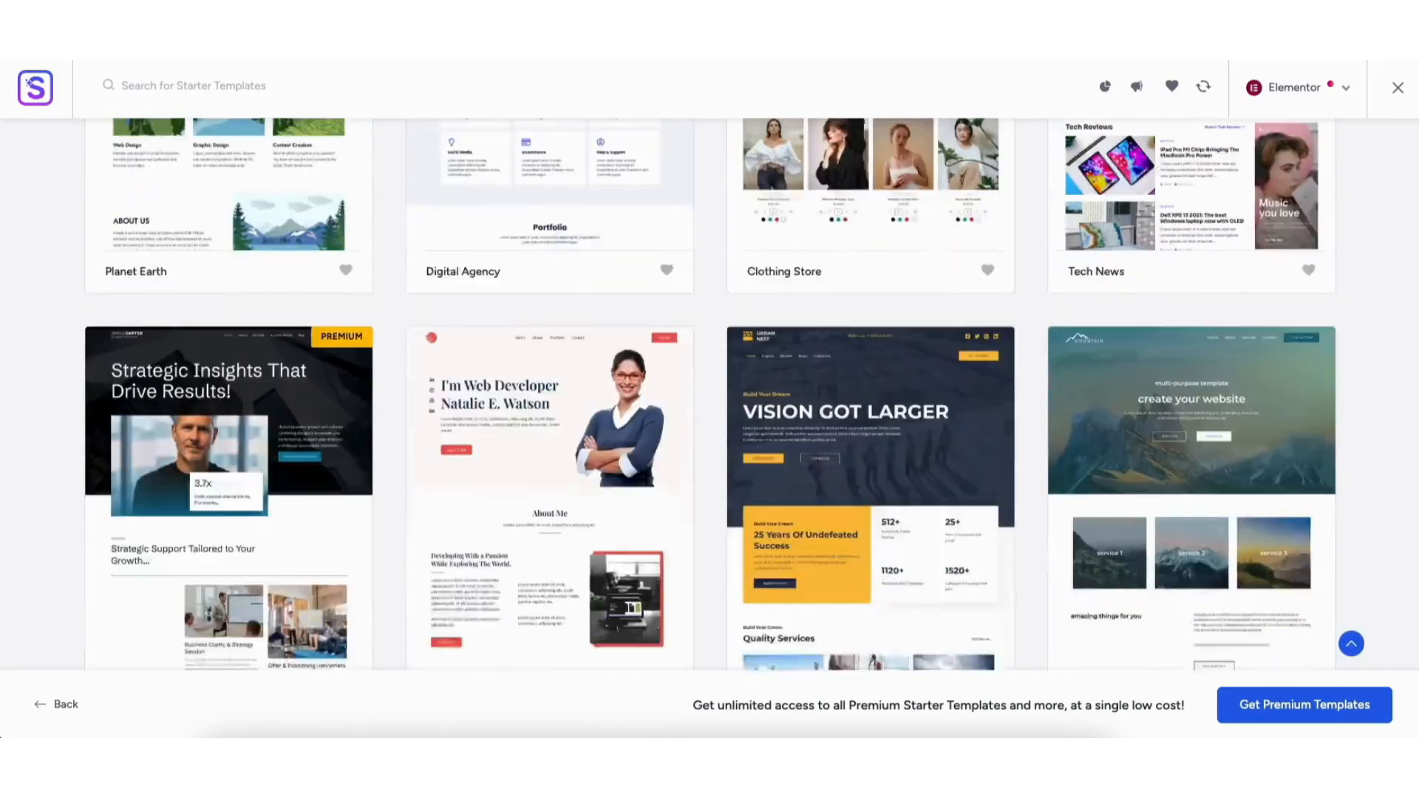
pyautogui.scroll(-10, 710, 392)
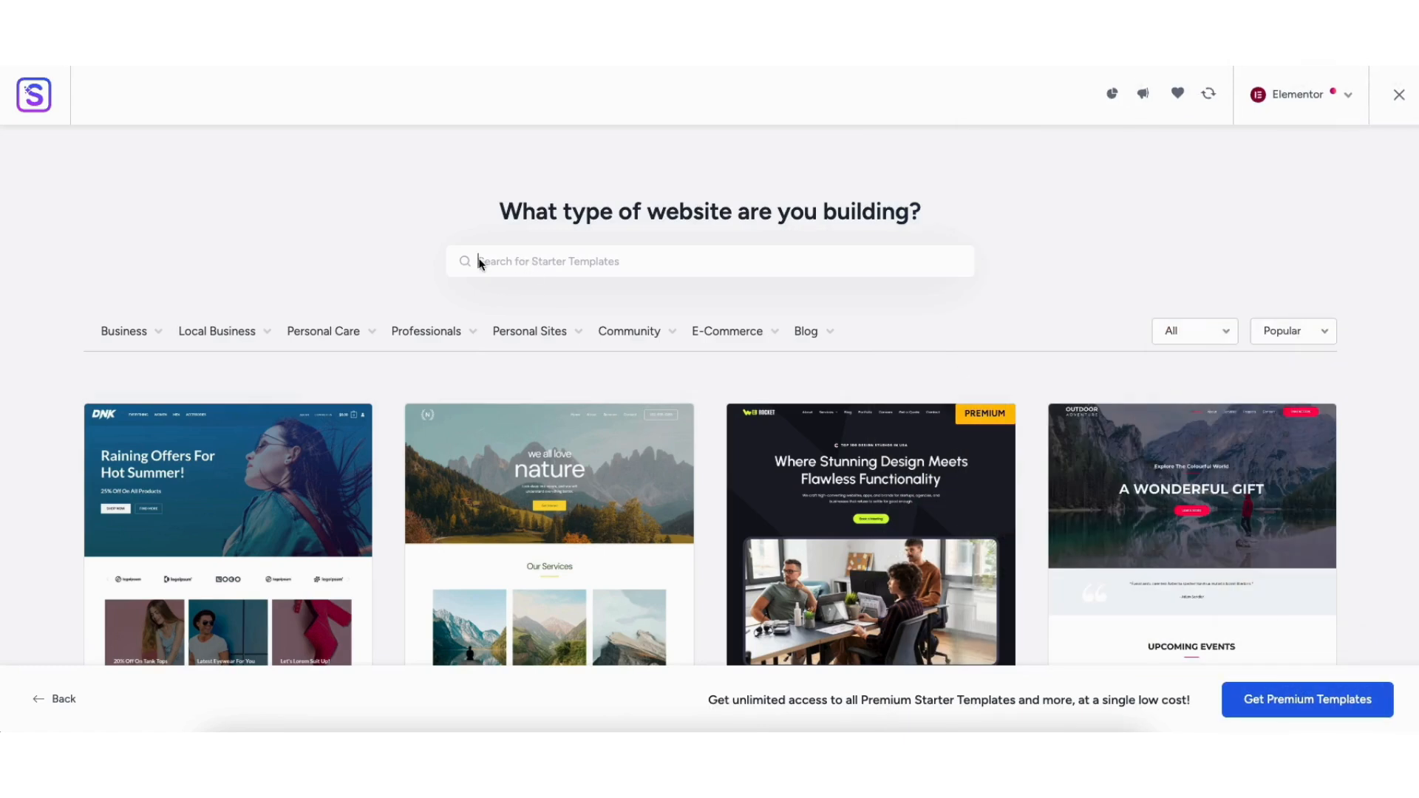
pyautogui.click(114, 332)
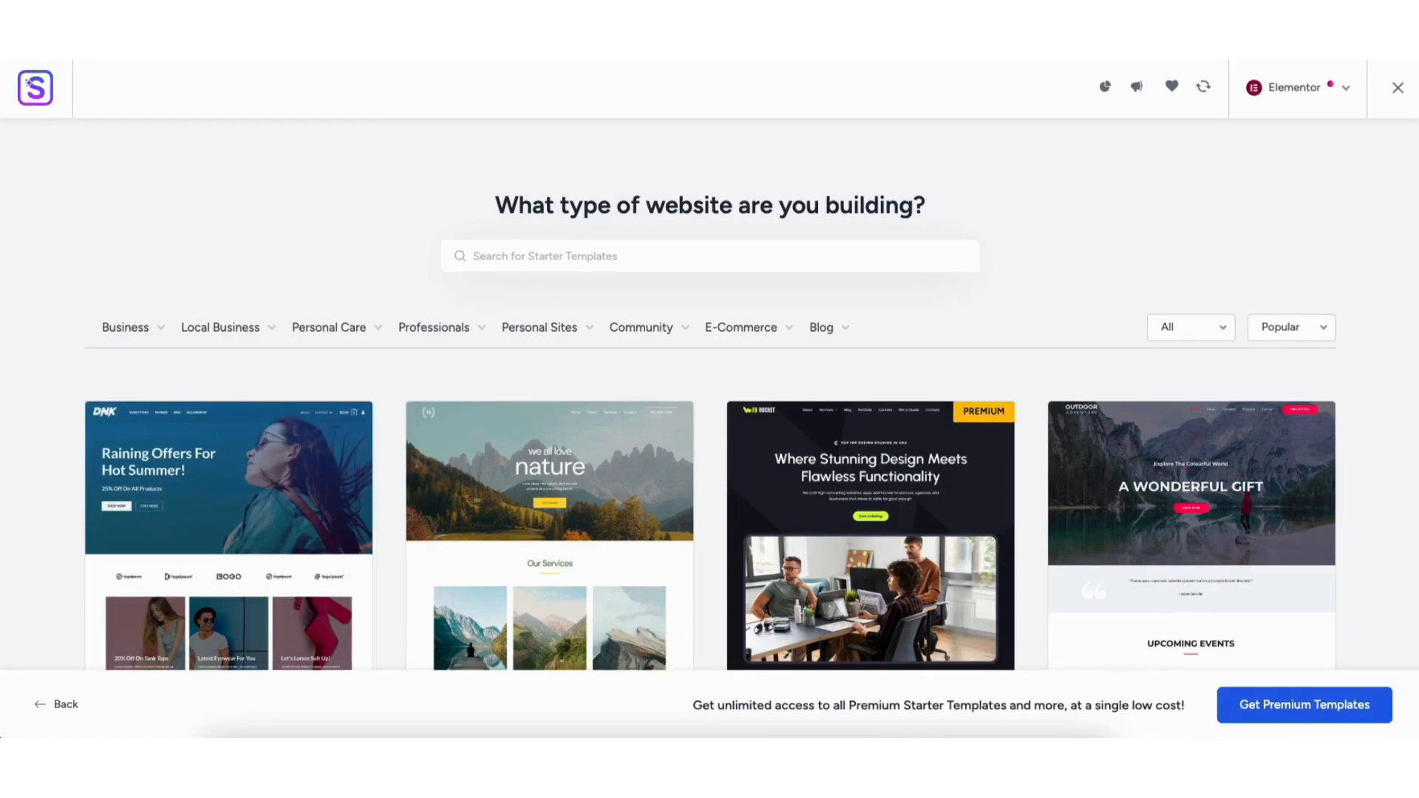
pyautogui.scroll(-10, 1350, 209)
pyautogui.scroll(8, 1350, 209)
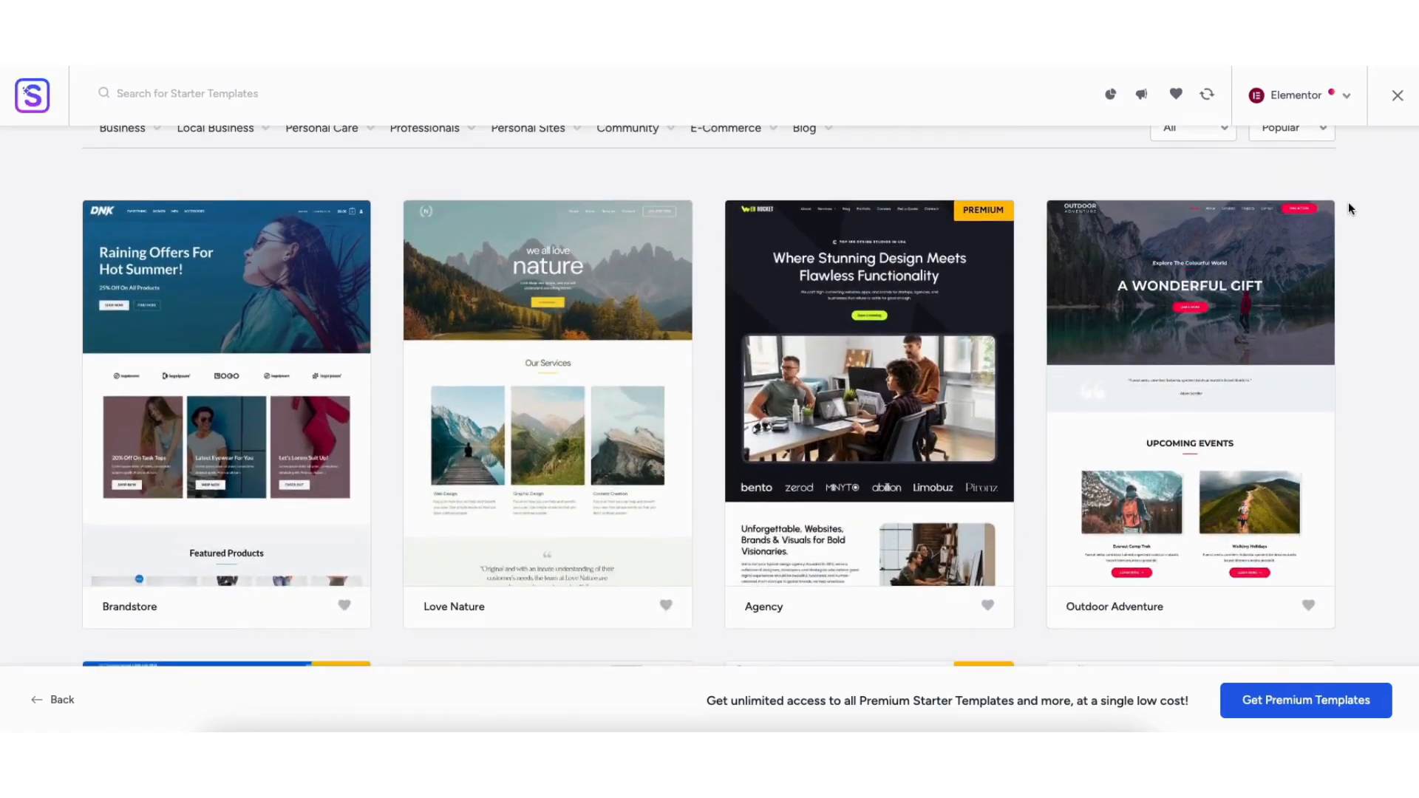
# Preview the Love Nature template's page content, and look through further designs in the Elementor template library.
pyautogui.click(477, 414)
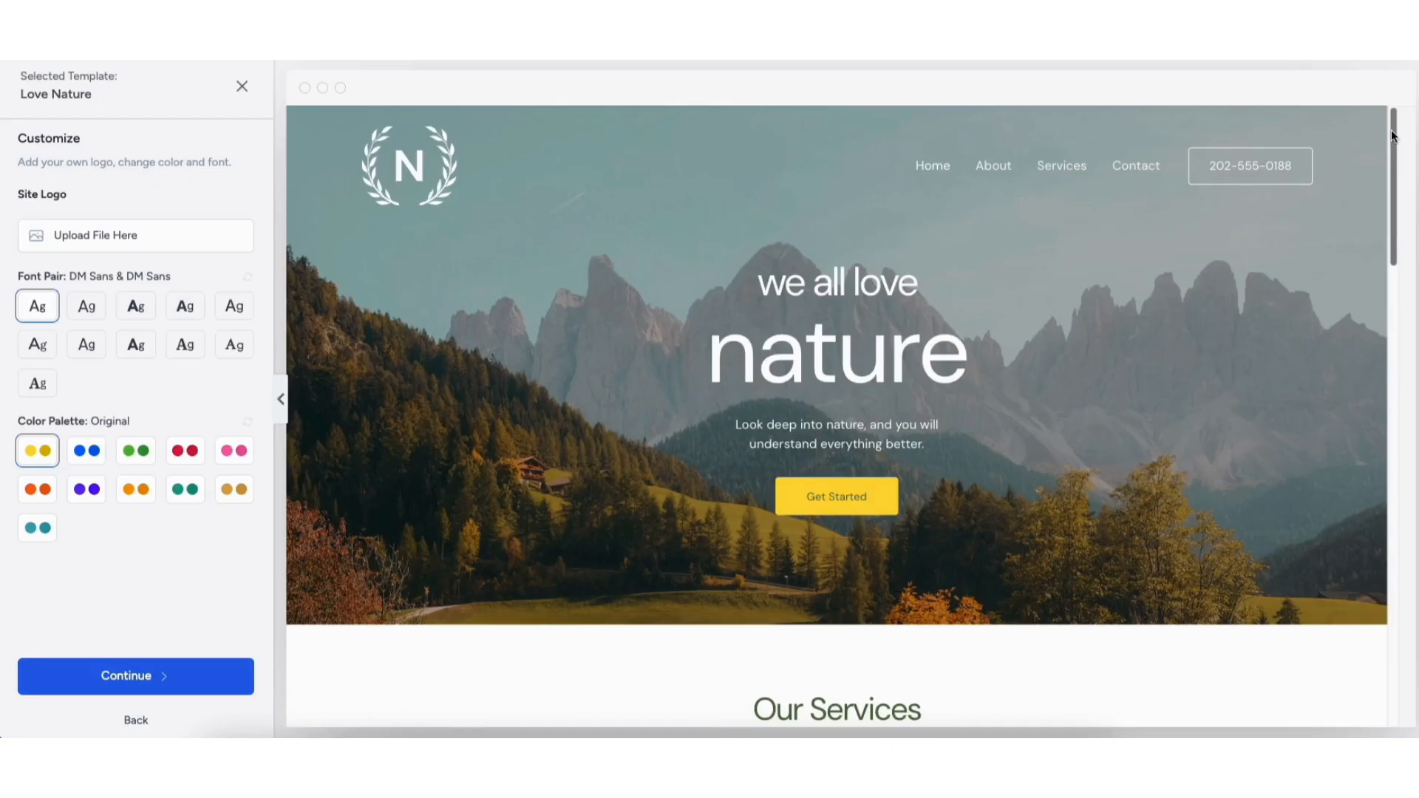
pyautogui.moveTo(1392, 135); pyautogui.dragTo(1393, 431)
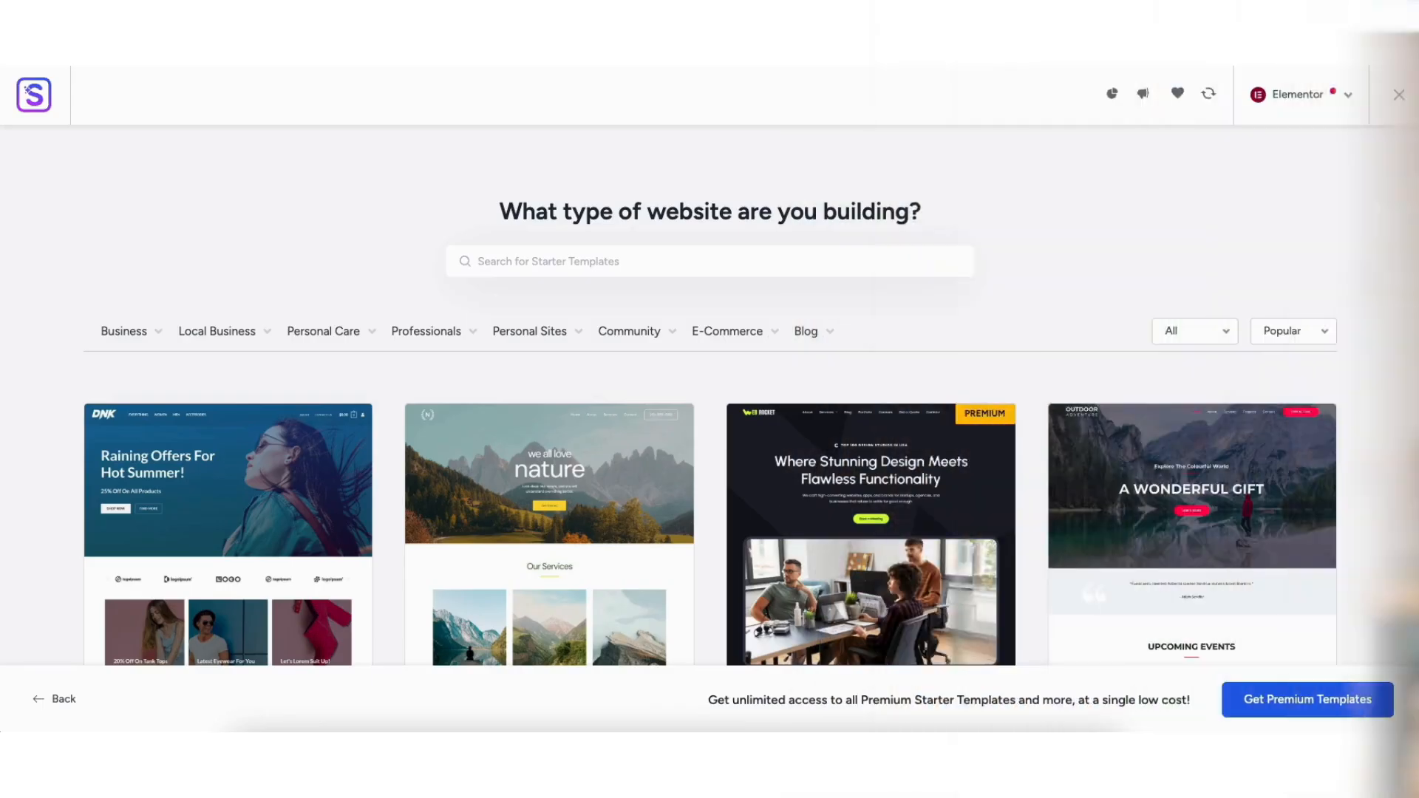
pyautogui.scroll(-5, 710, 392)
pyautogui.scroll(-10, 709, 391)
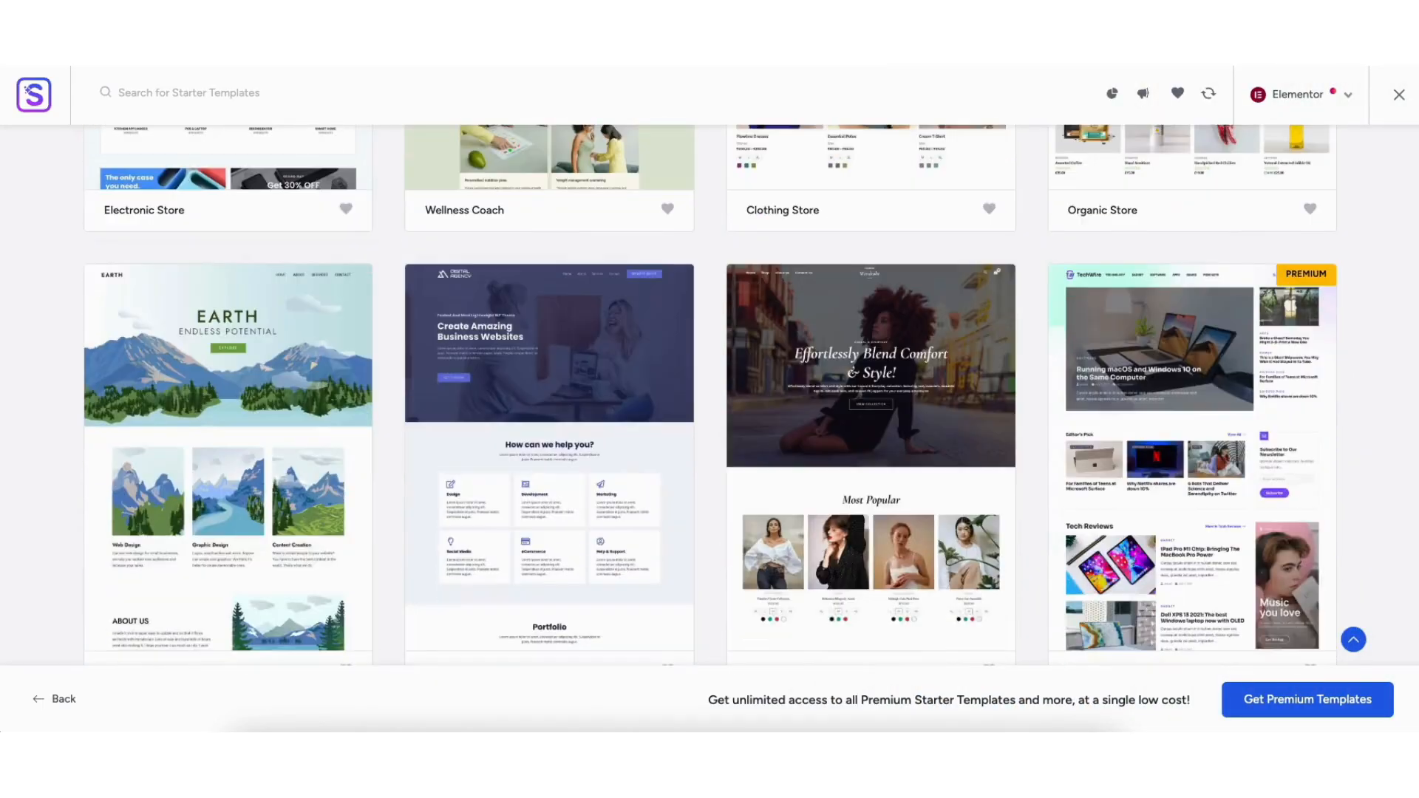
# Browse further through the Elementor starter template library to examine the free and premium website designs.
pyautogui.scroll(-14, 709, 391)
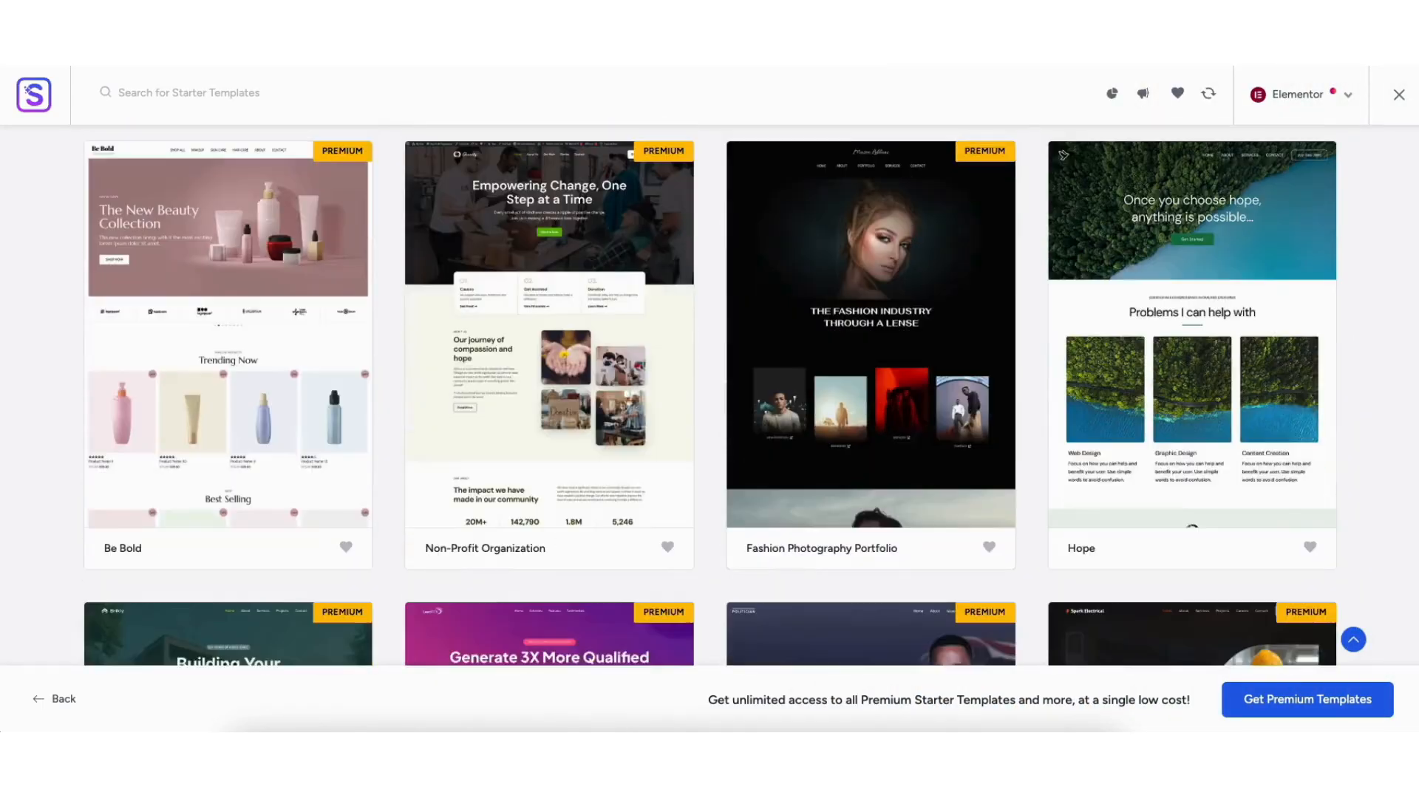
pyautogui.scroll(-10, 709, 392)
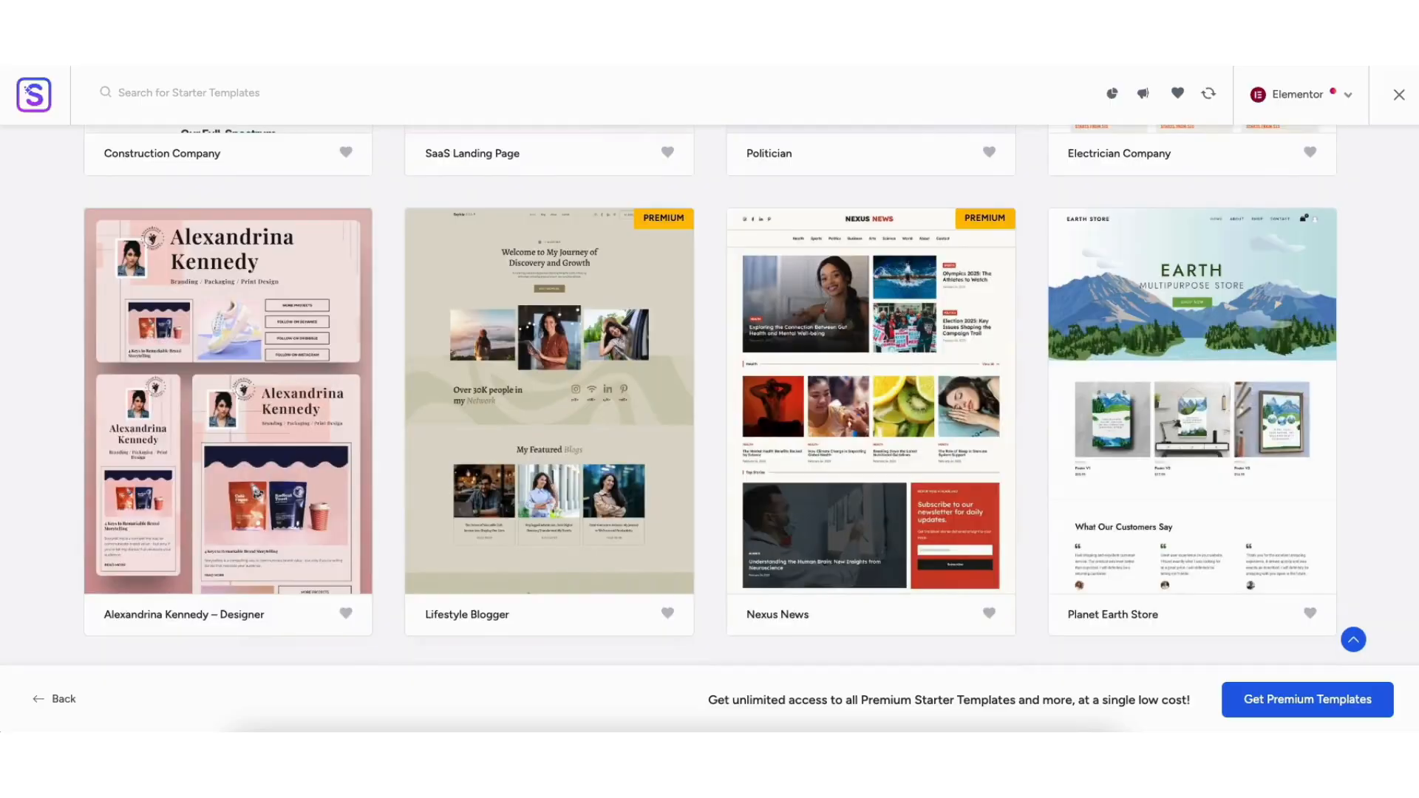
pyautogui.scroll(-10, 710, 392)
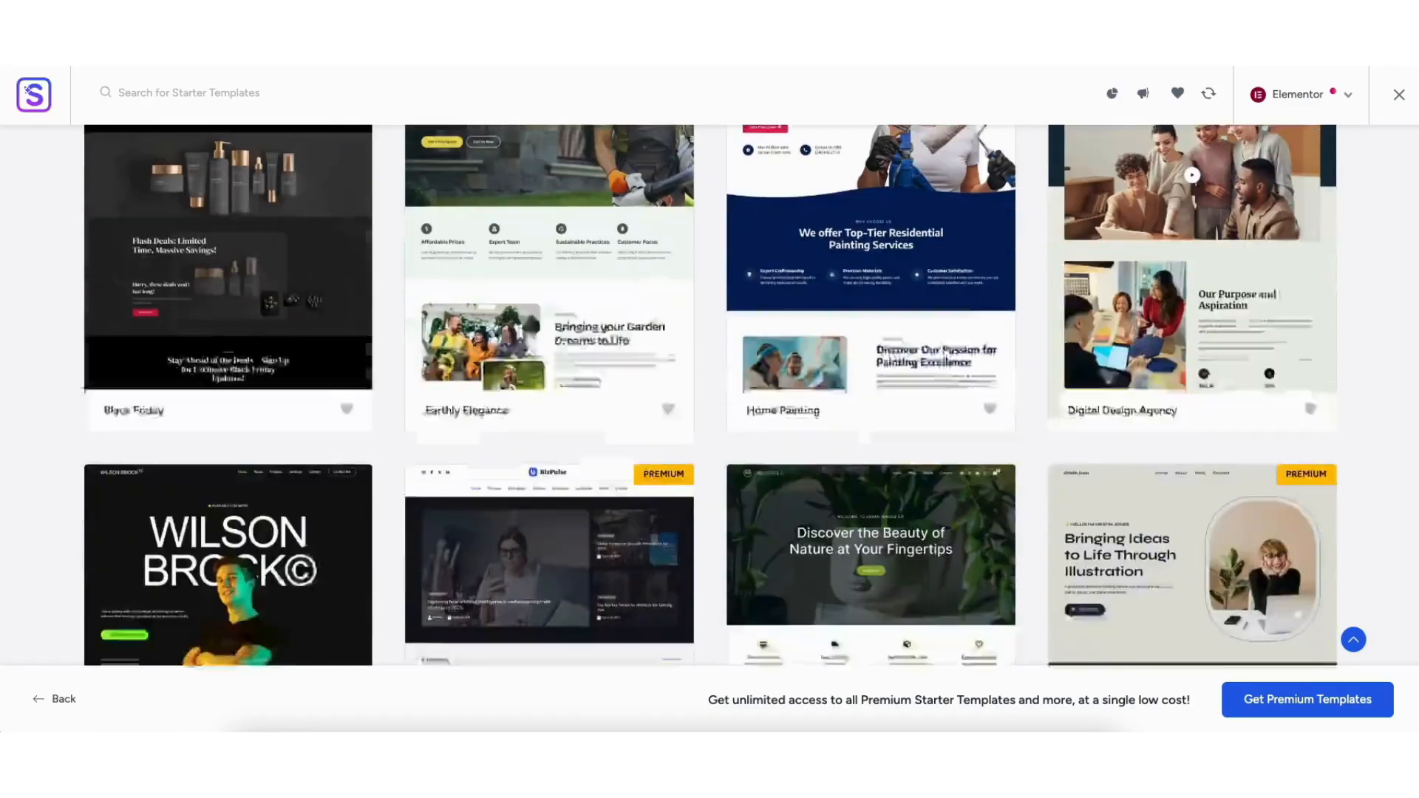
pyautogui.scroll(-12, 710, 391)
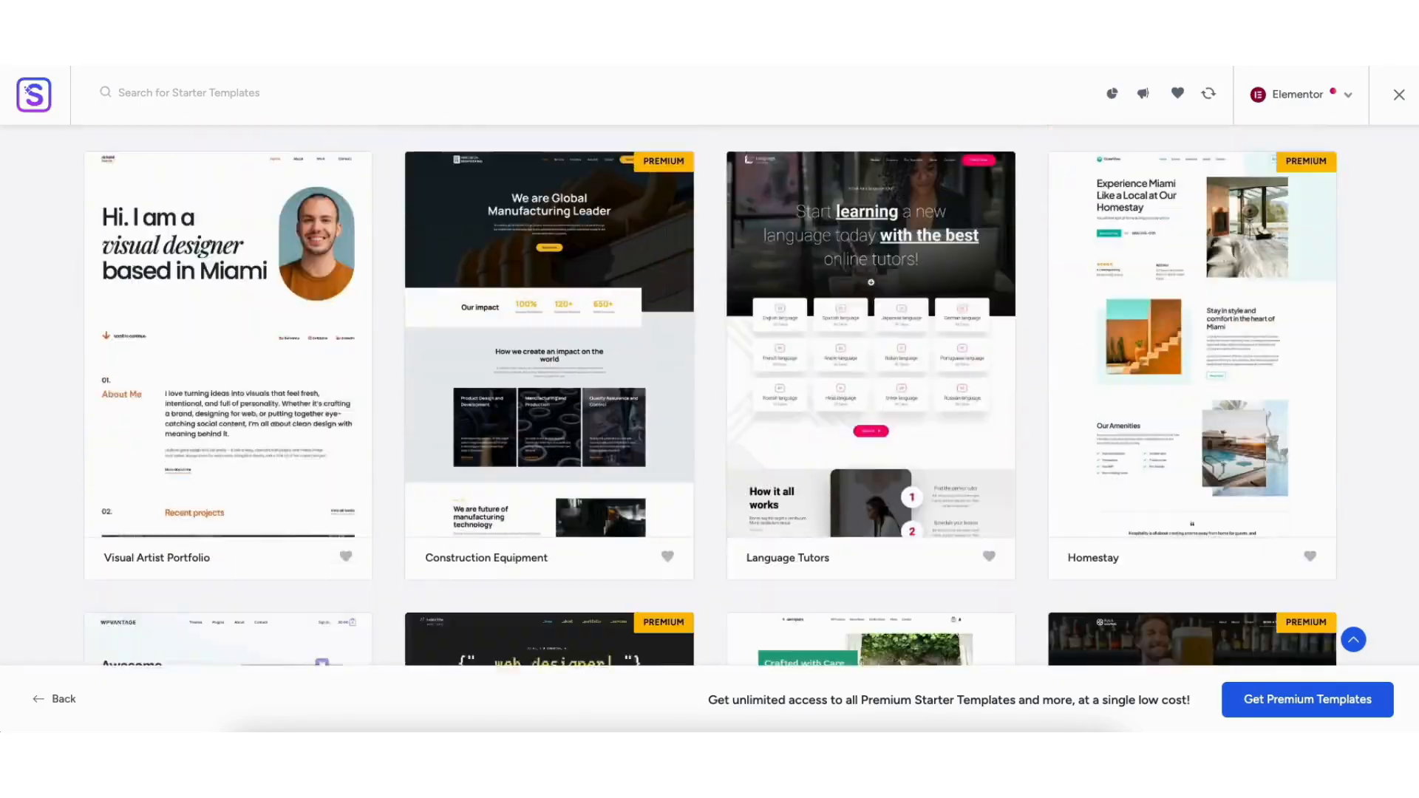
pyautogui.scroll(-8, 709, 391)
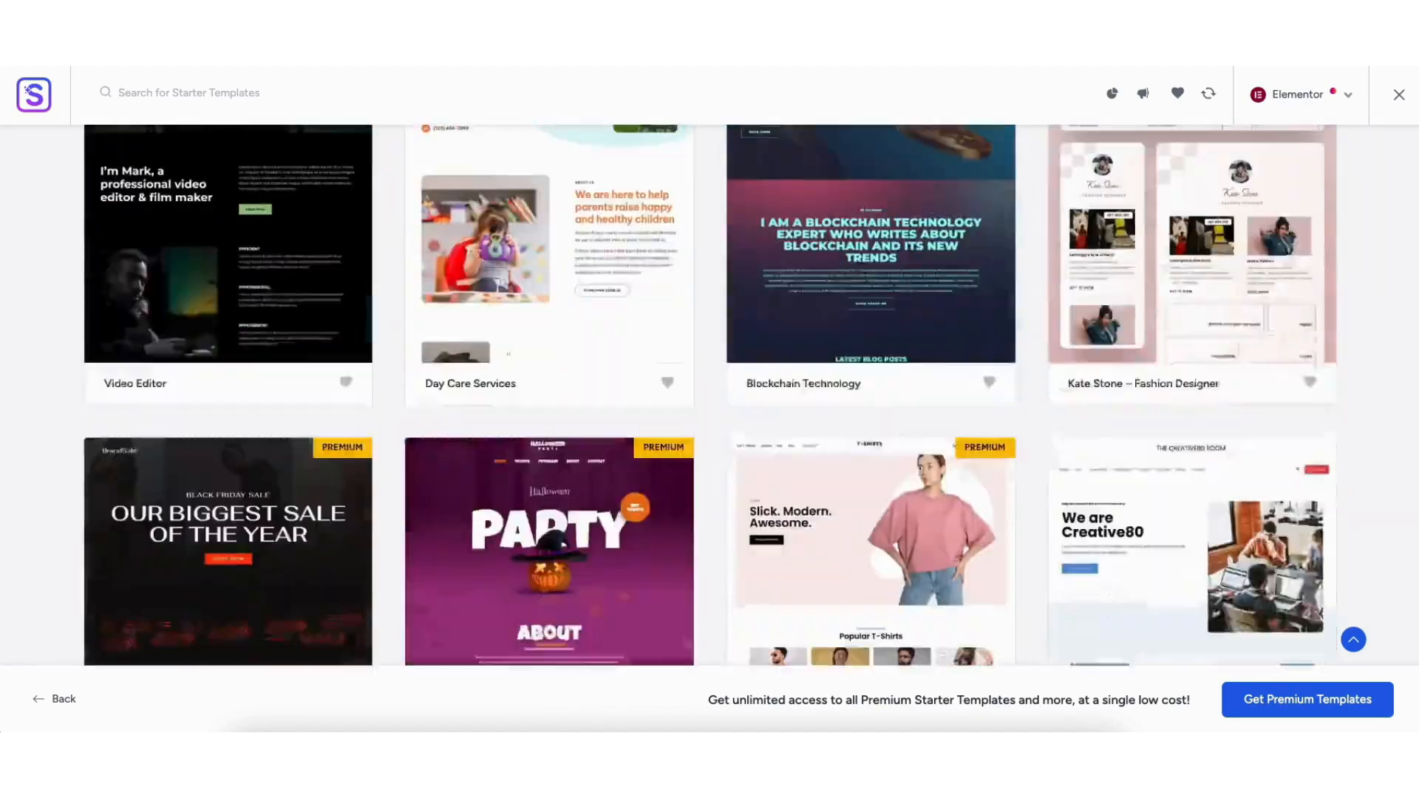
pyautogui.scroll(-15, 709, 392)
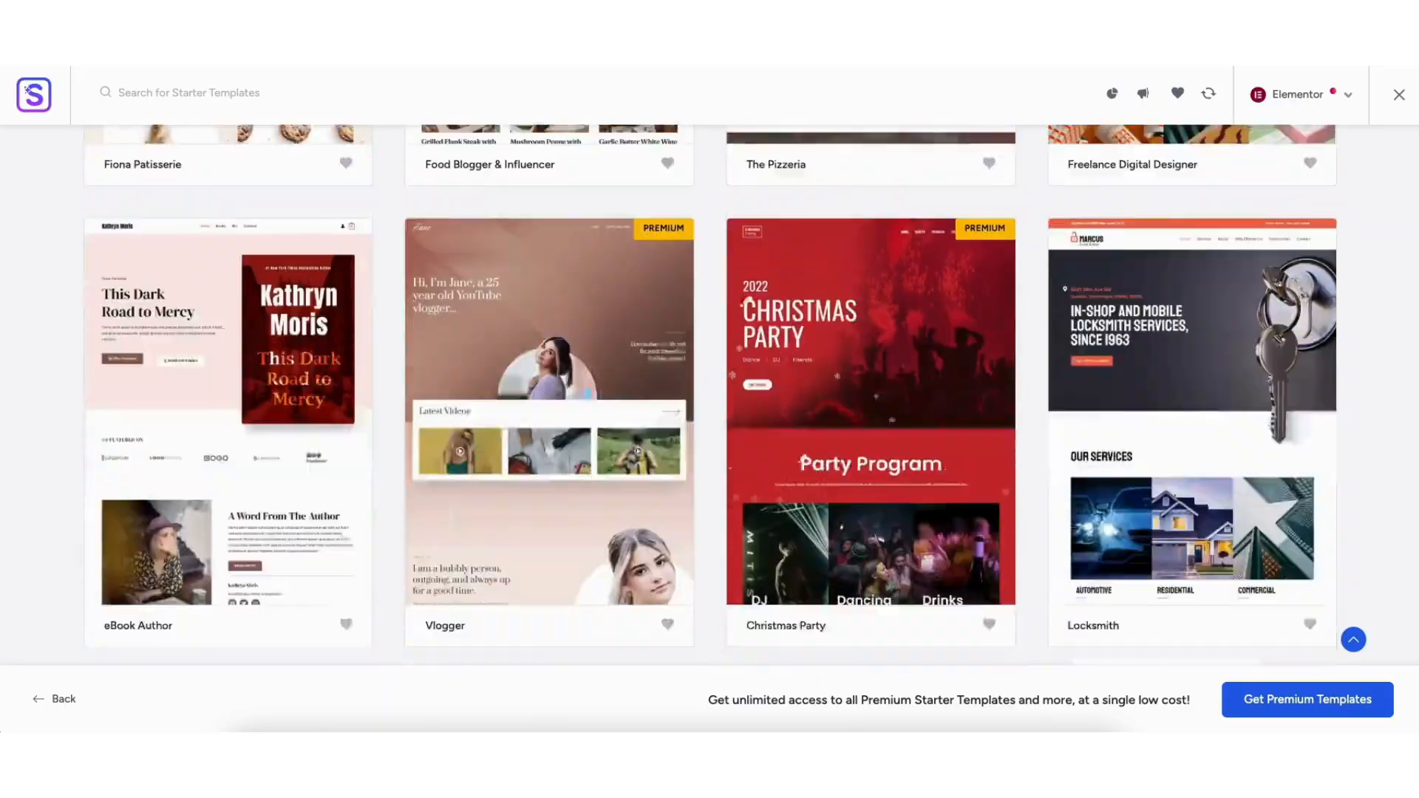
pyautogui.scroll(-20, 710, 392)
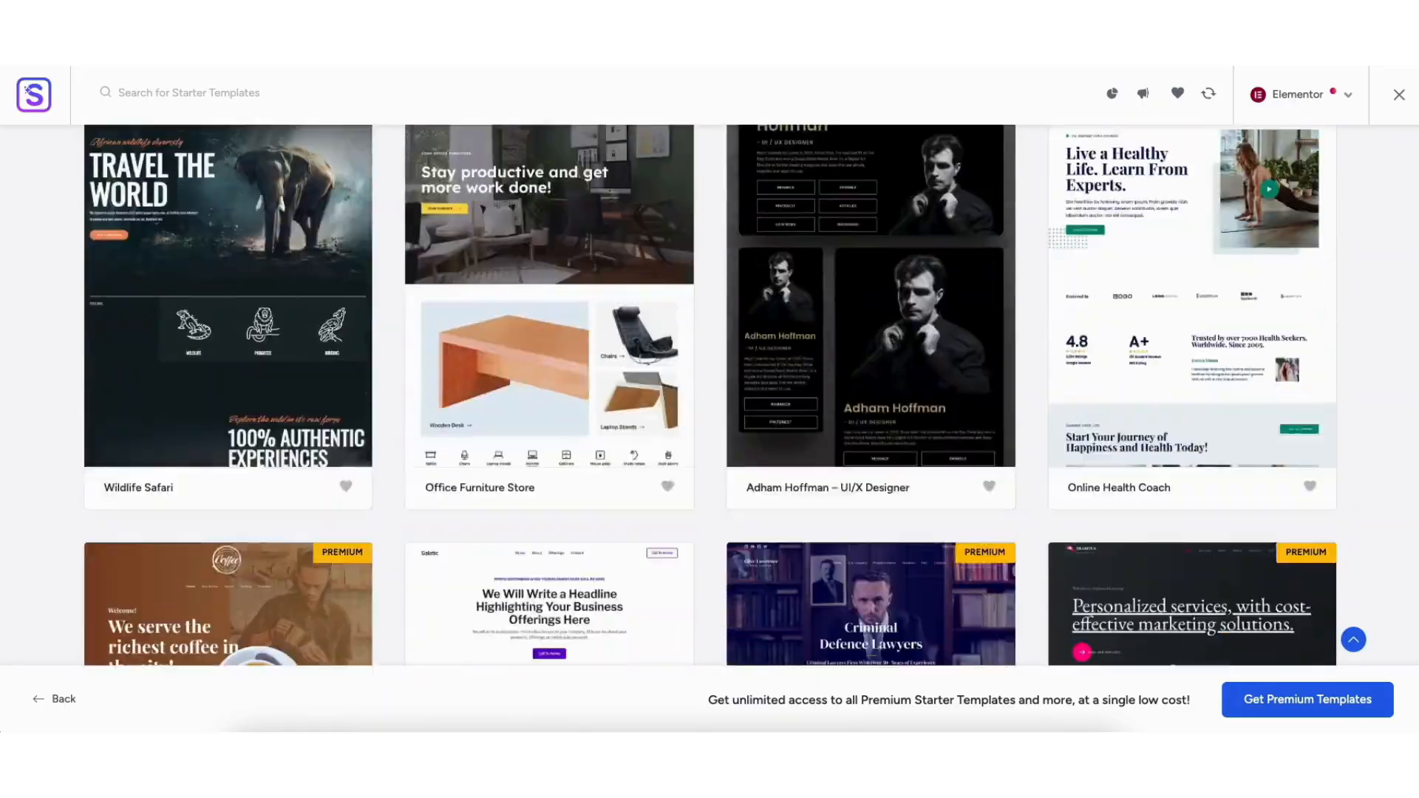
pyautogui.scroll(-20, 710, 391)
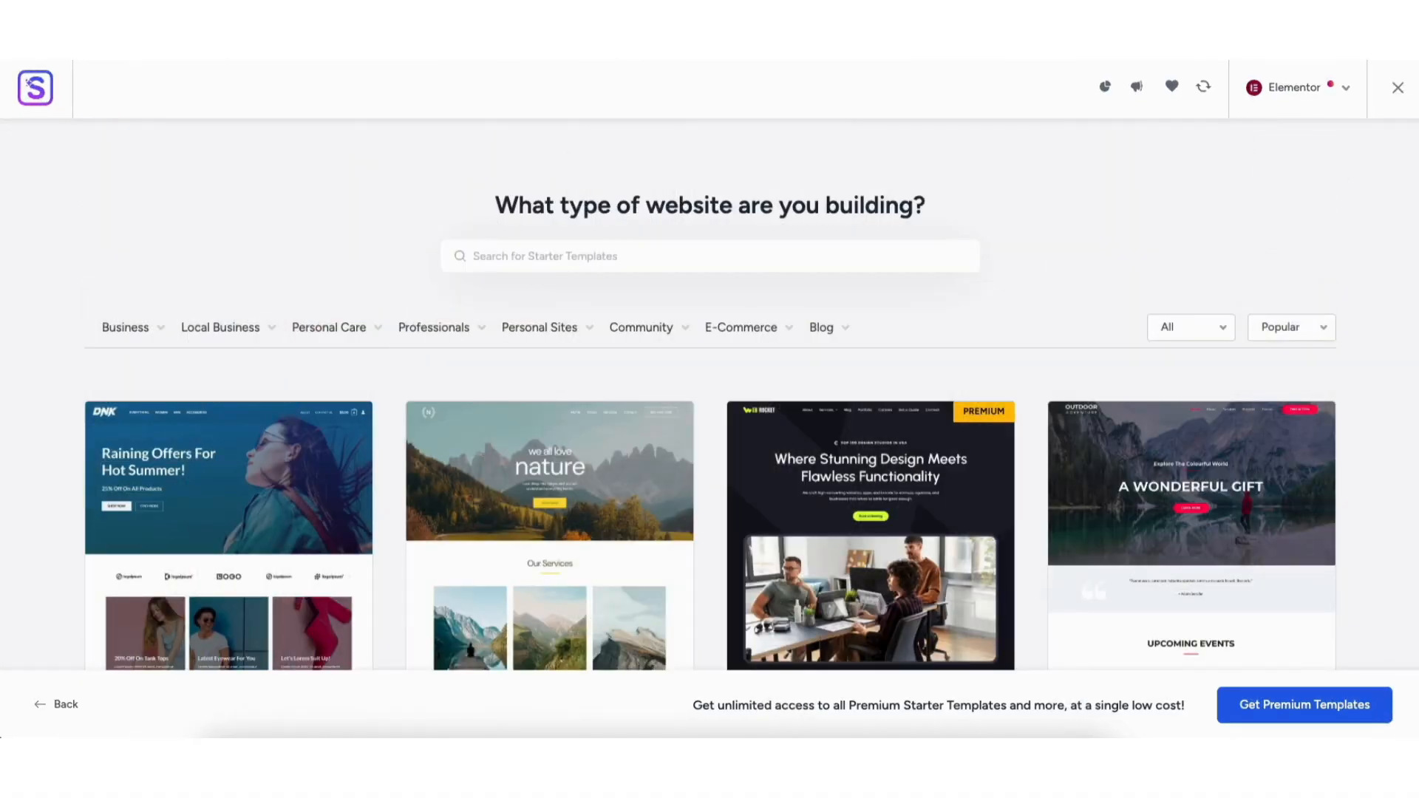
# Find the Digital Agency template in the Elementor template library and select it for the website.
pyautogui.scroll(-14, 709, 392)
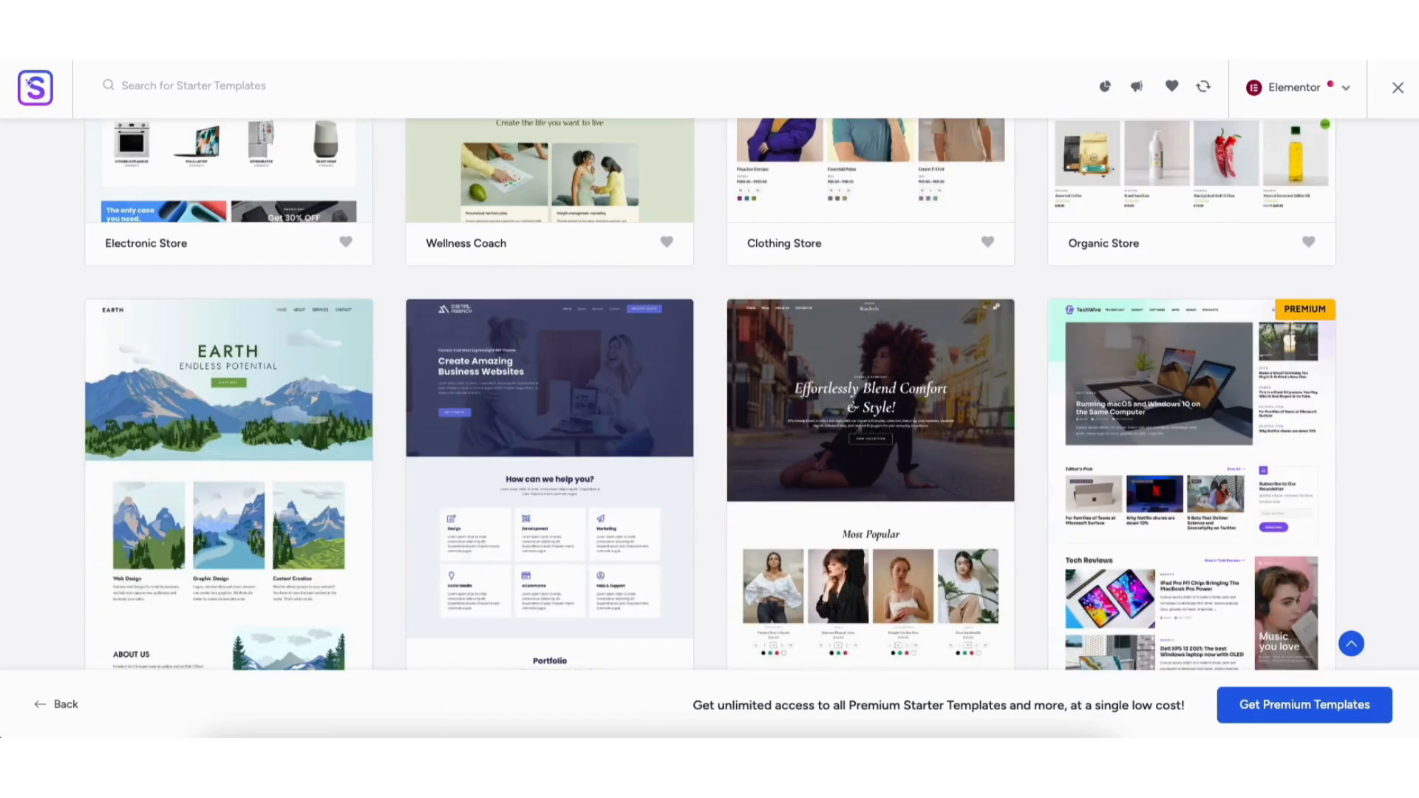
pyautogui.scroll(-1, 709, 391)
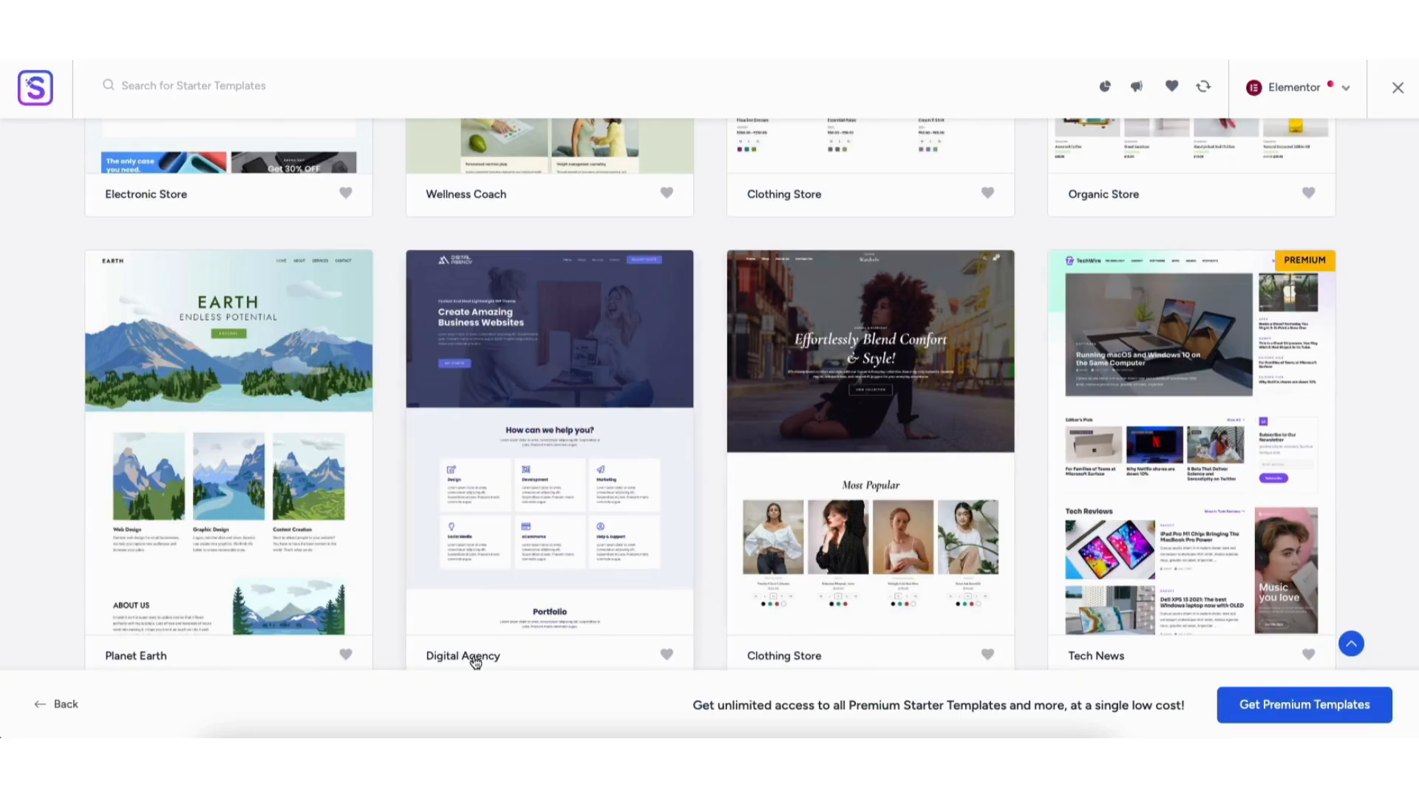
pyautogui.click(539, 447)
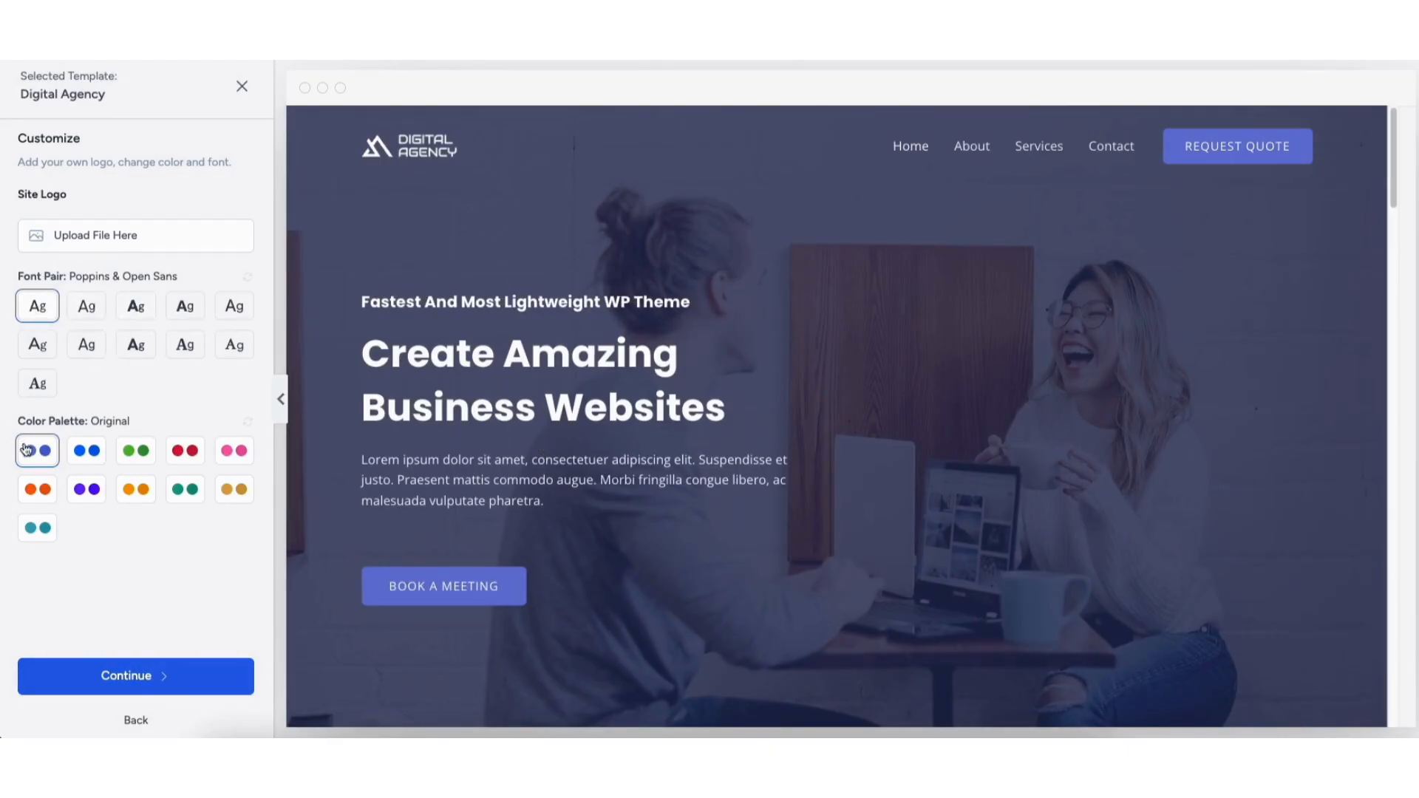
# Try each alternative color palette on the Digital Agency template and return to the Original palette.
pyautogui.click(87, 450)
pyautogui.click(135, 450)
pyautogui.click(185, 450)
pyautogui.click(231, 451)
pyautogui.click(37, 489)
pyautogui.click(87, 489)
pyautogui.click(125, 491)
pyautogui.click(185, 488)
pyautogui.click(233, 488)
pyautogui.click(44, 532)
pyautogui.click(38, 453)
# Keep the template's styling, skip the optional feature selection, and submit the final form to build the website.
pyautogui.click(117, 679)
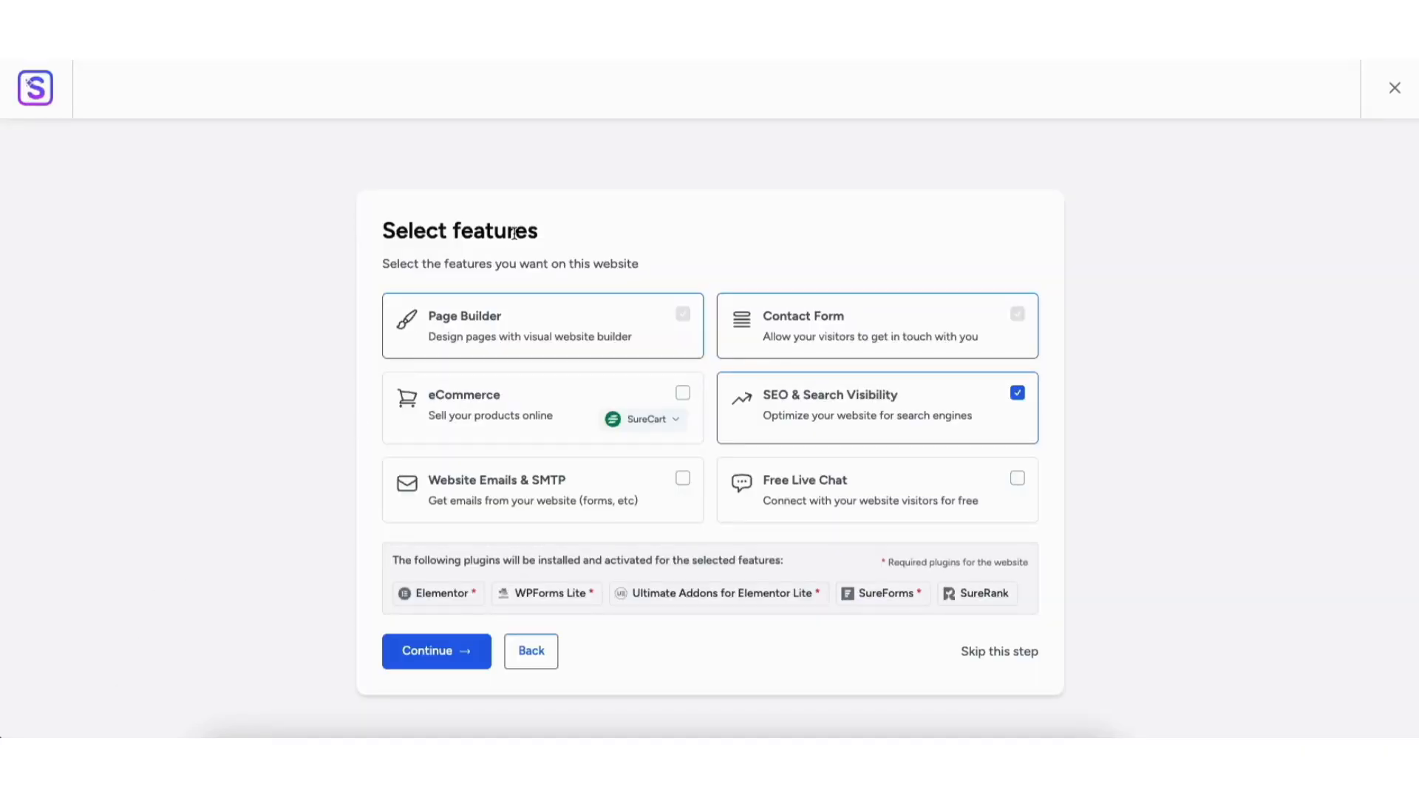
pyautogui.click(1017, 479)
pyautogui.click(1017, 480)
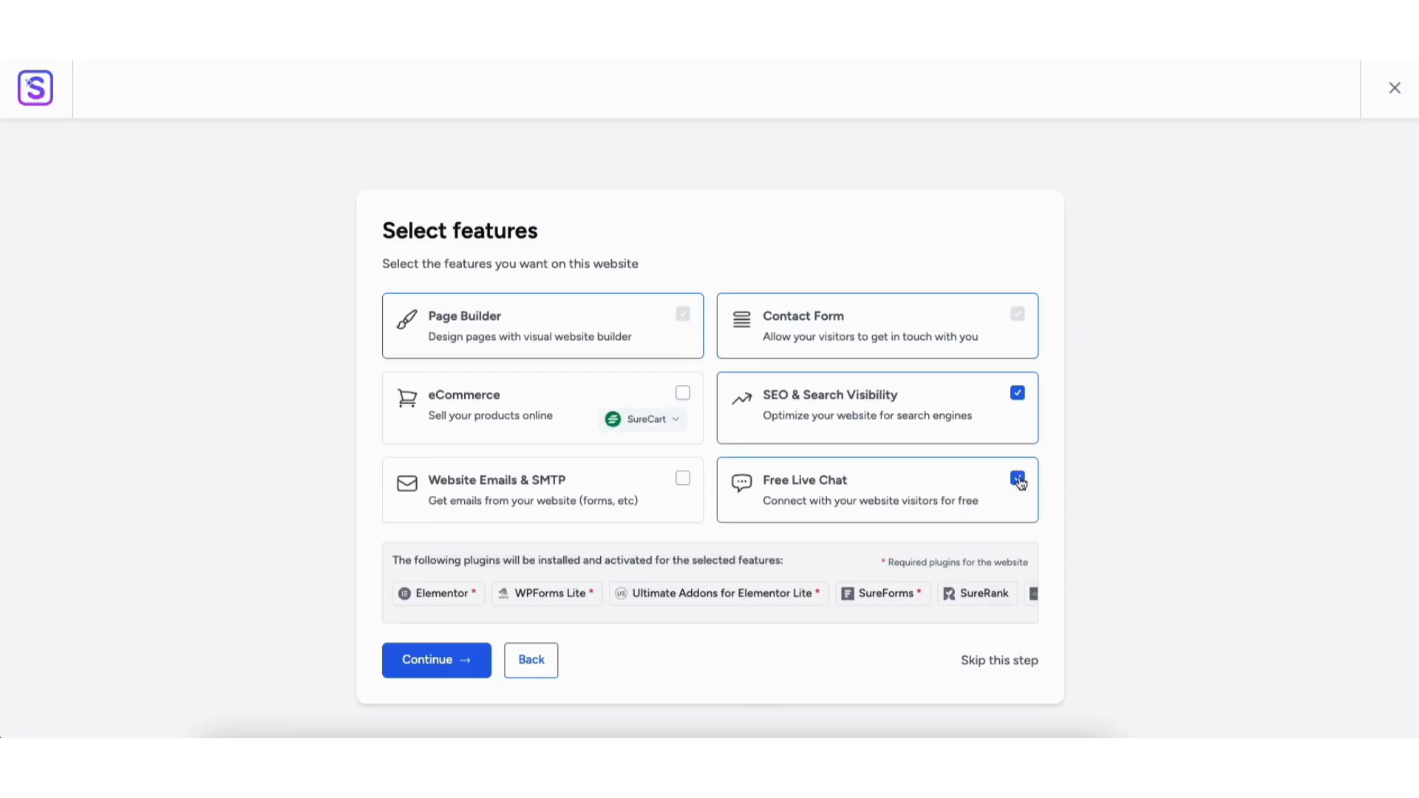
pyautogui.click(994, 654)
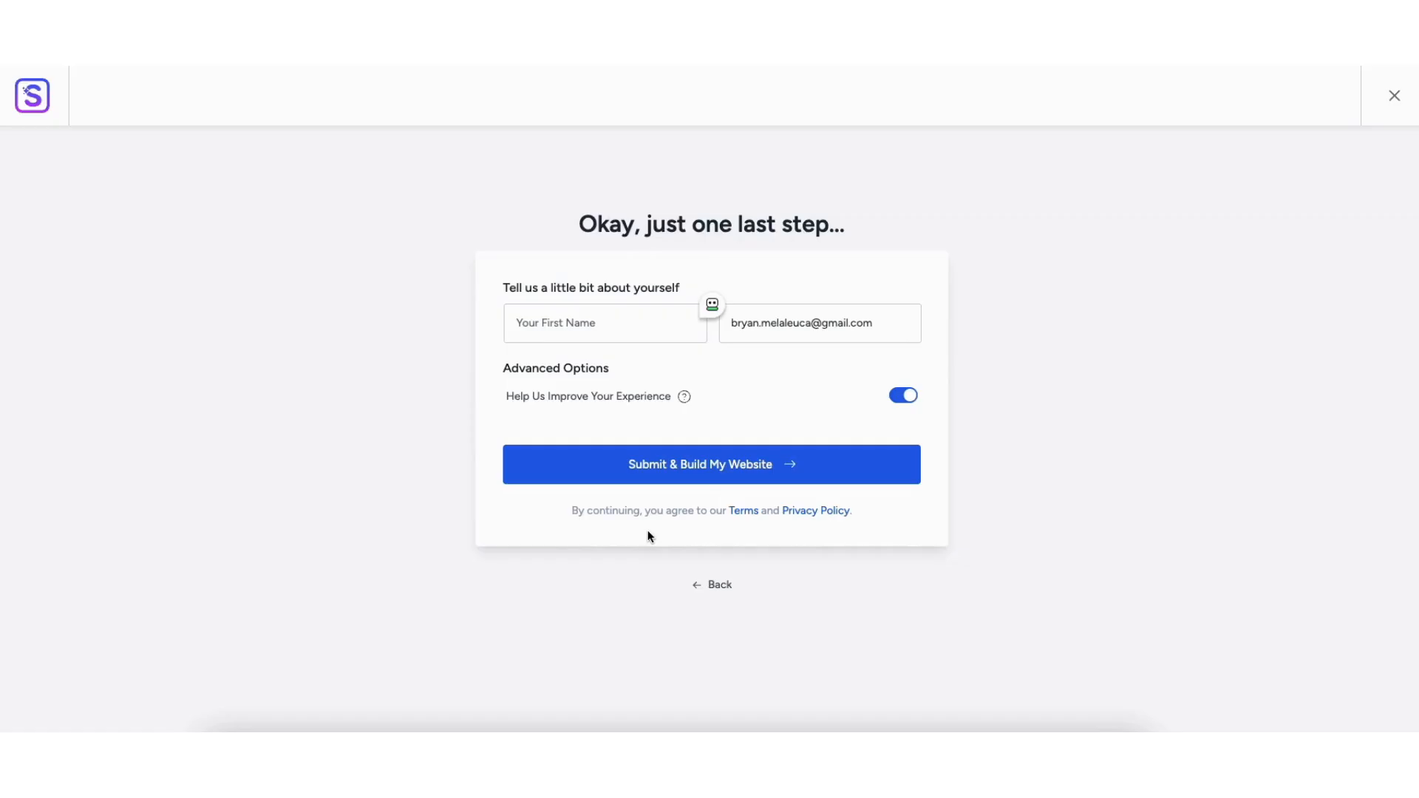
pyautogui.click(633, 465)
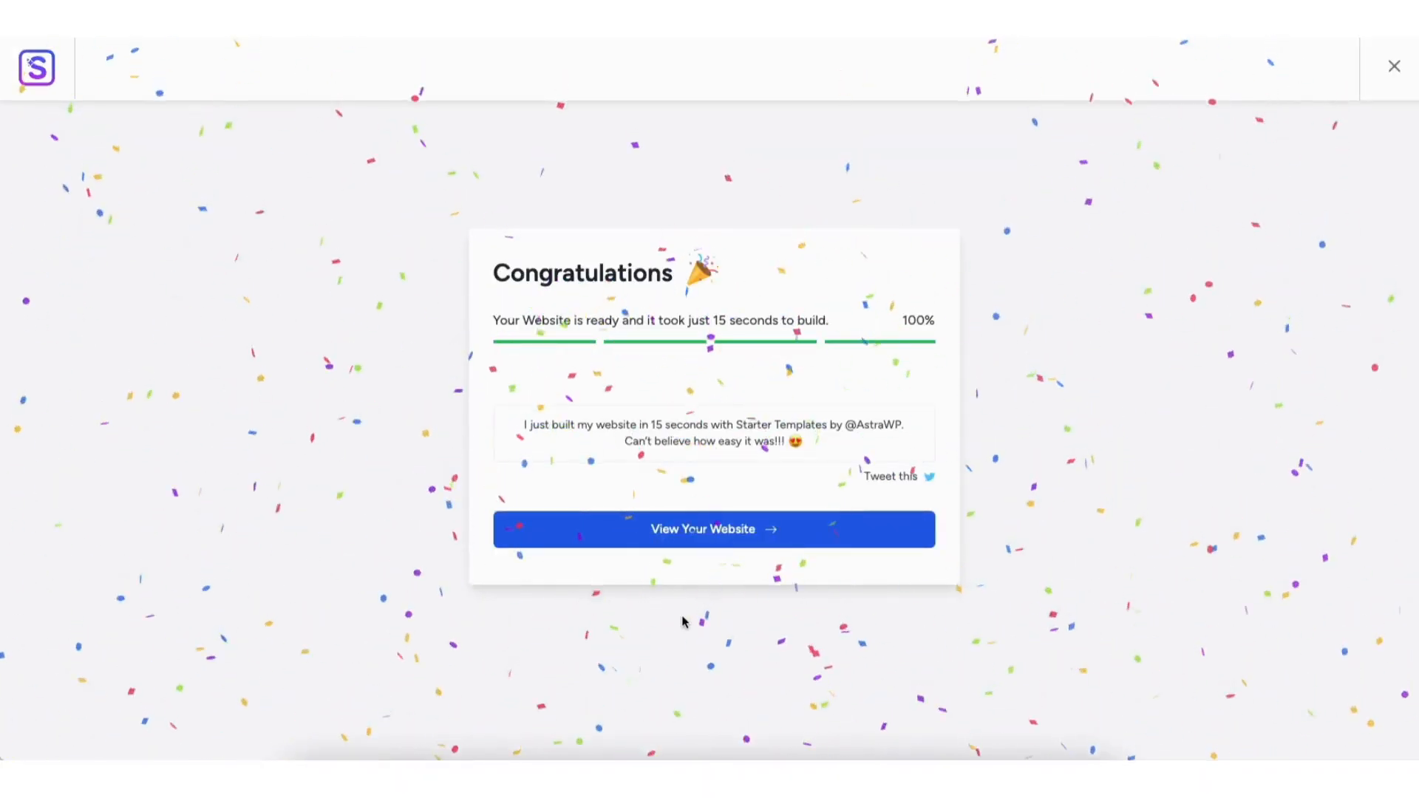
# View the newly built website and look through the home page from the hero to the leadership section.
pyautogui.click(682, 530)
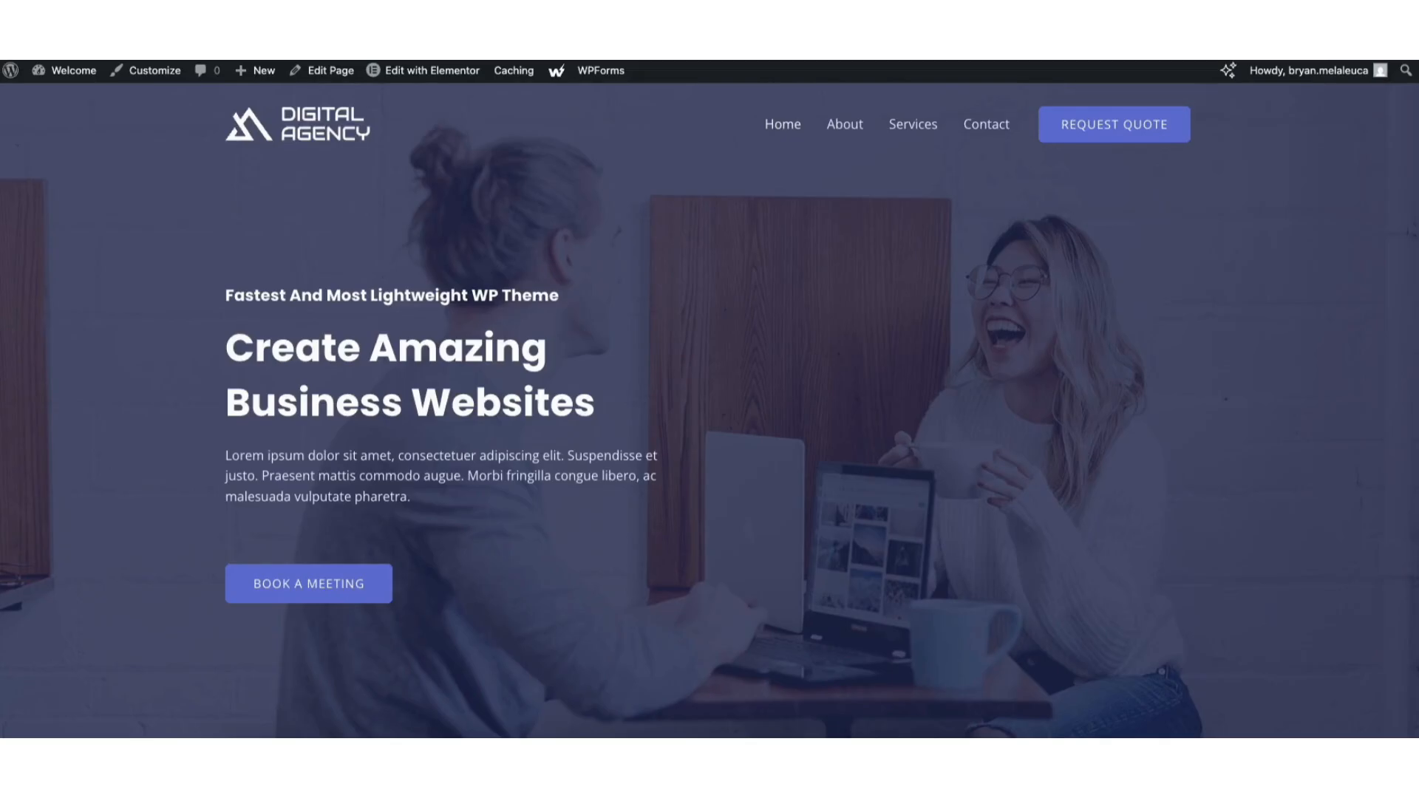
pyautogui.scroll(-3, 709, 410)
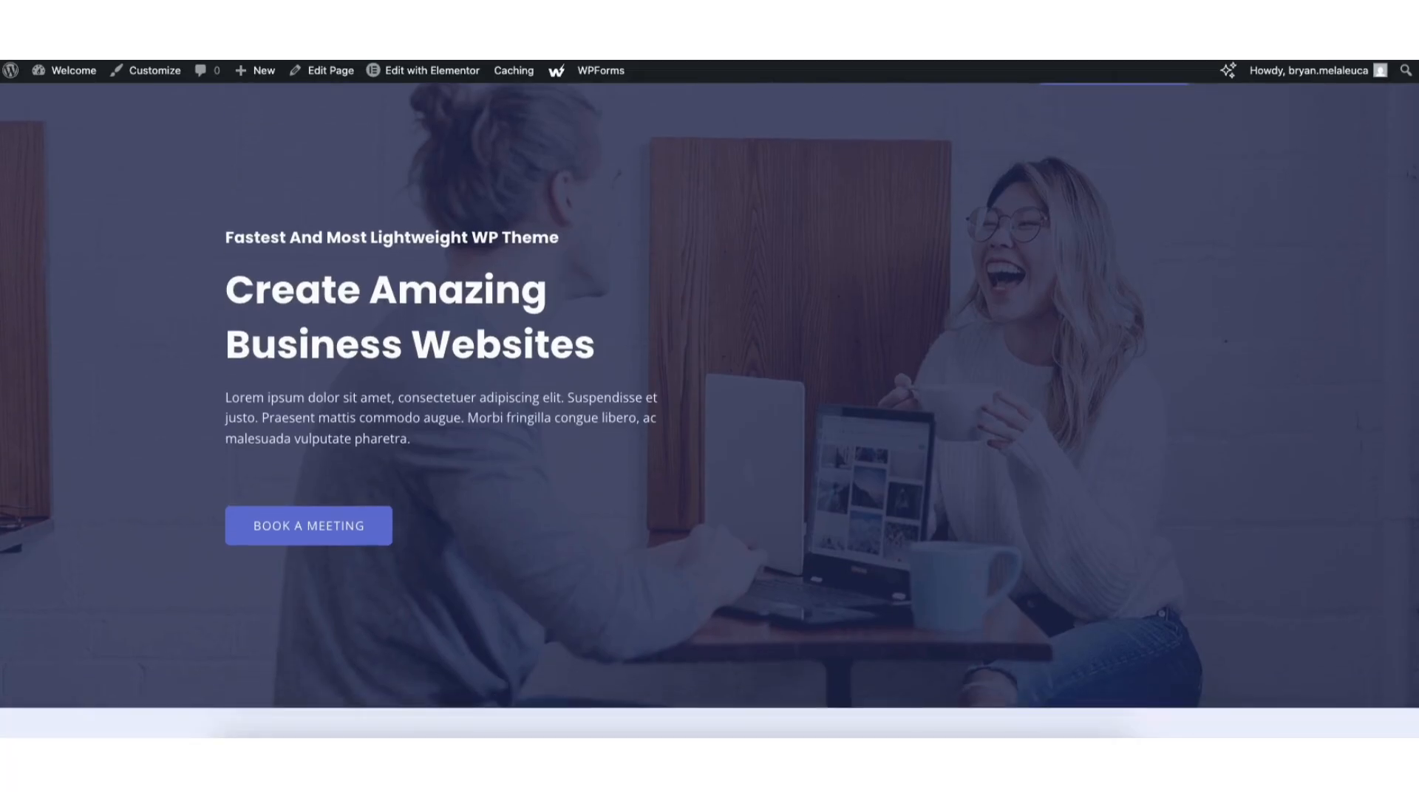
pyautogui.scroll(-8, 710, 410)
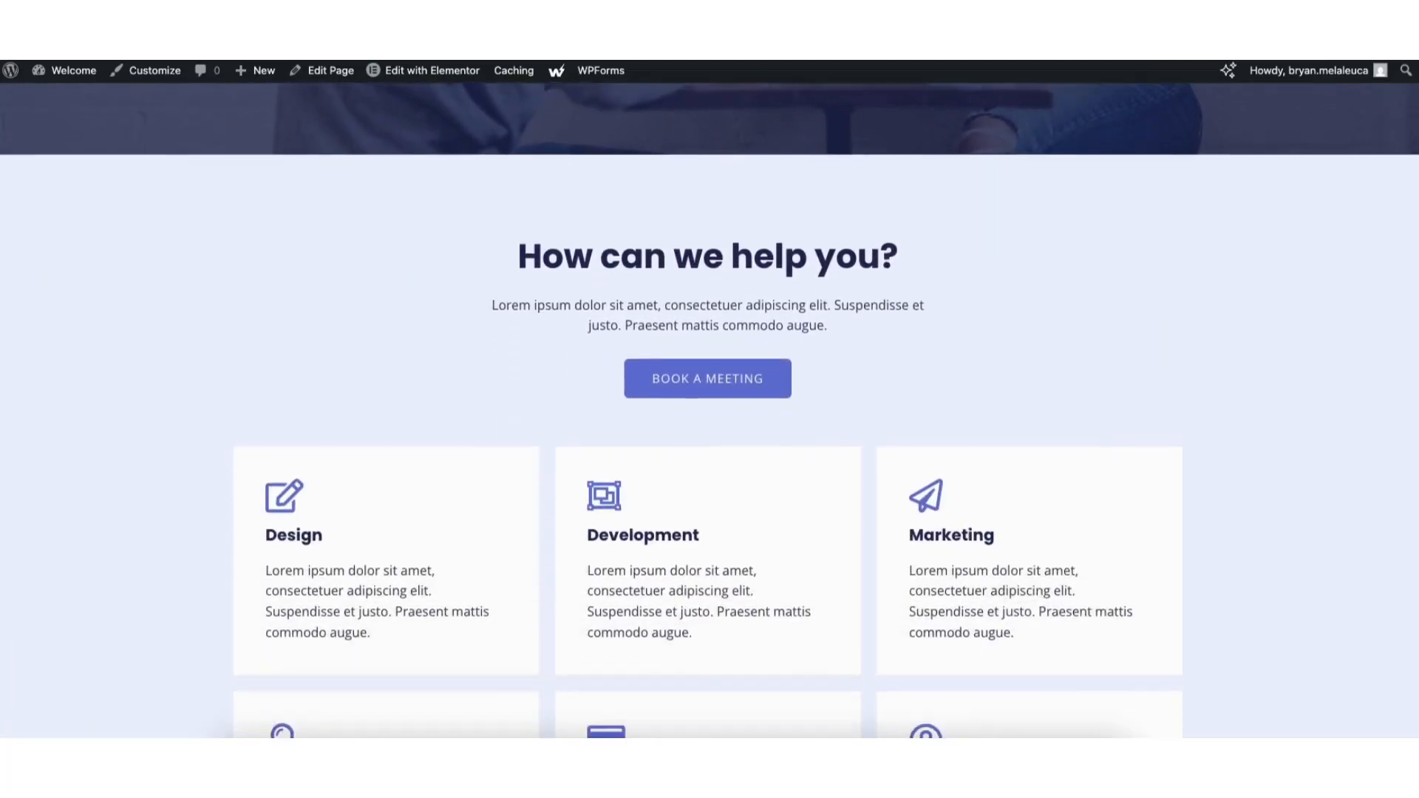
pyautogui.scroll(-8, 709, 410)
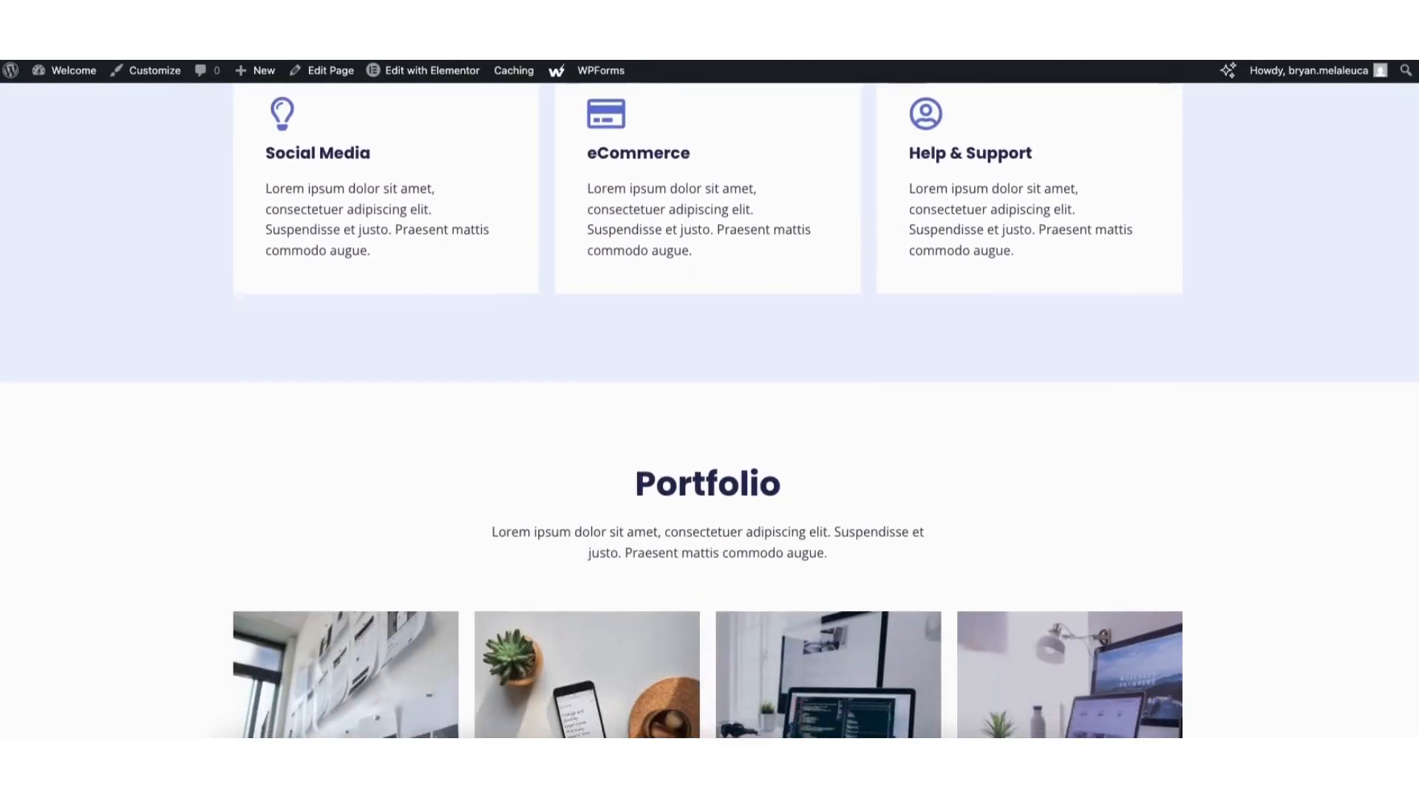
pyautogui.scroll(-12, 709, 410)
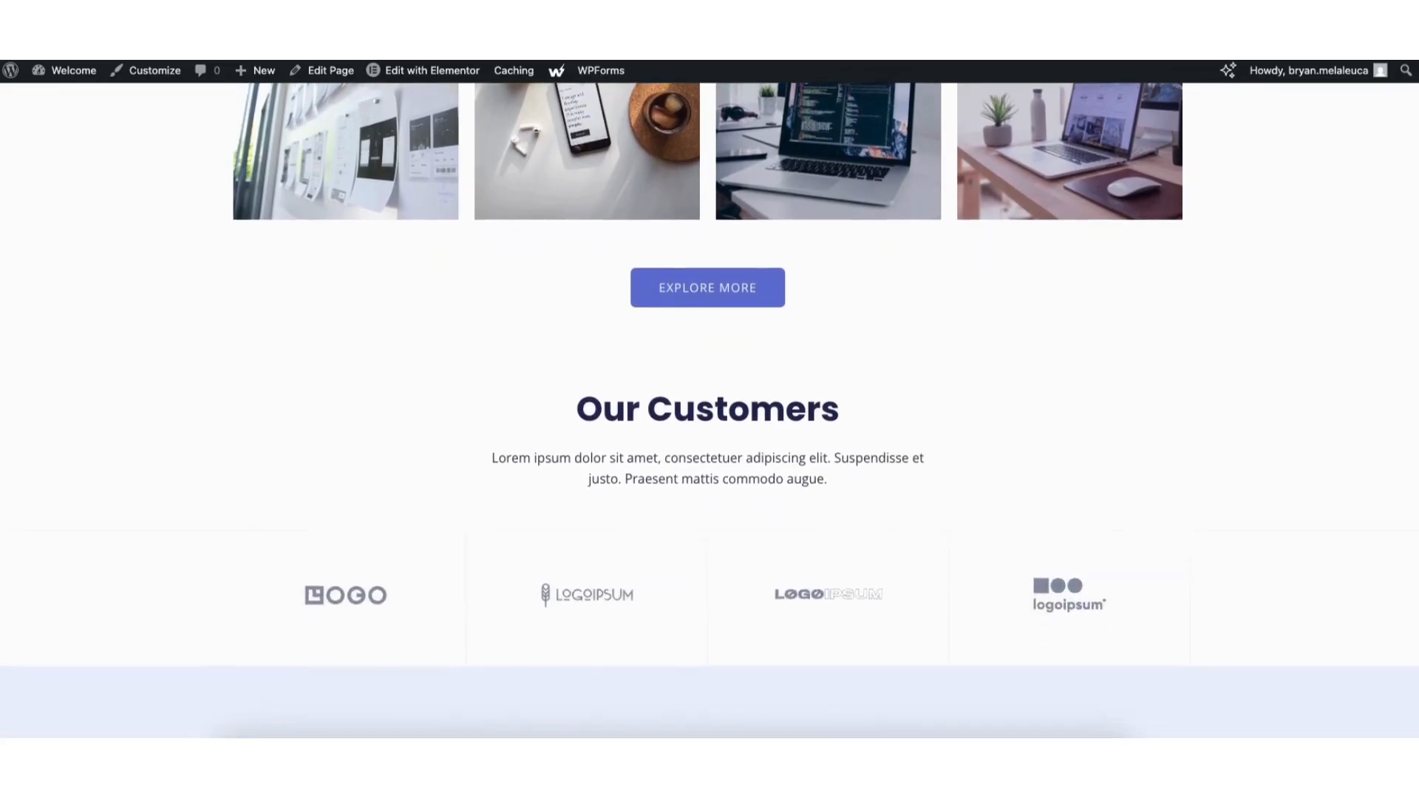
pyautogui.scroll(-1, 990, 389)
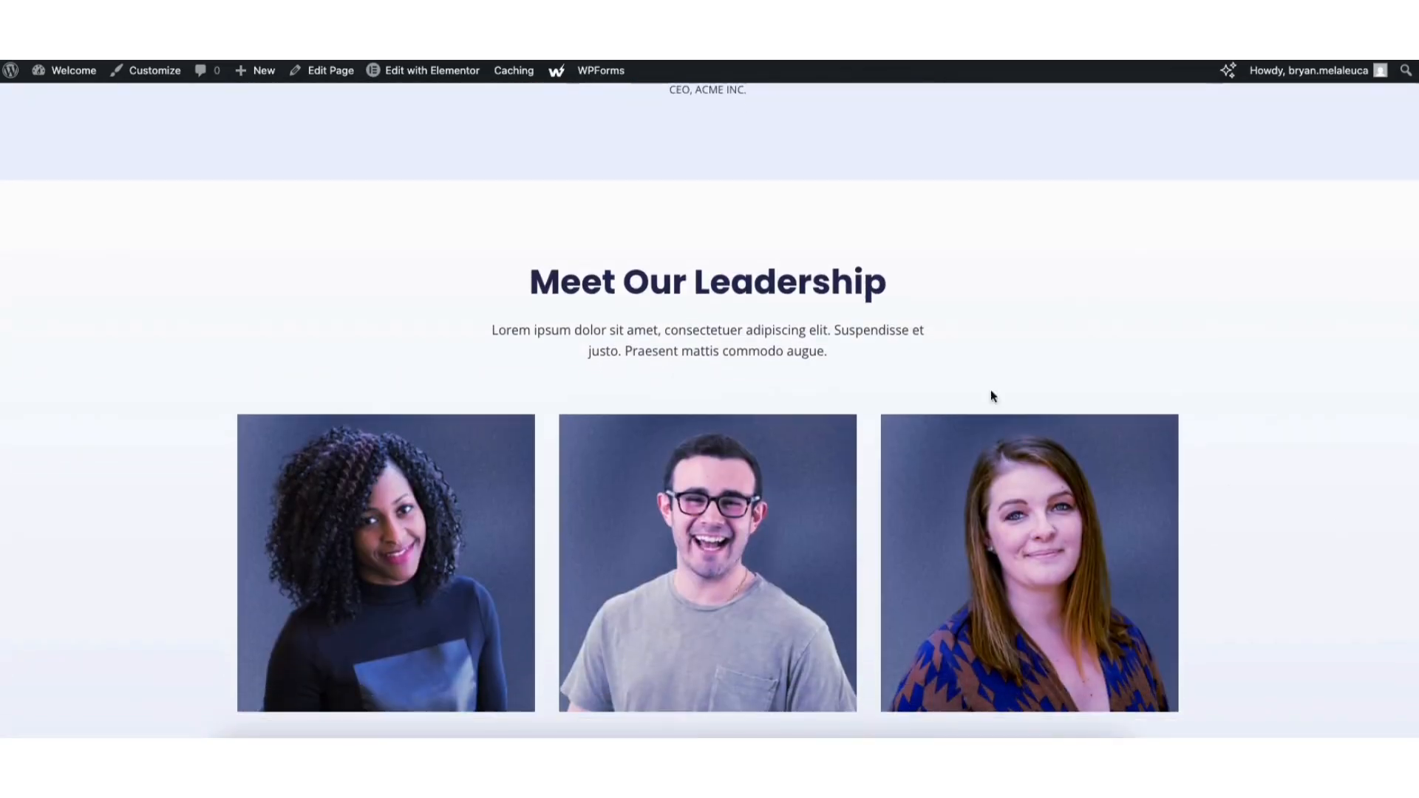
# Open the home page for editing with Elementor and change the main hero heading to "WordPress Tutorial".
pyautogui.click(409, 71)
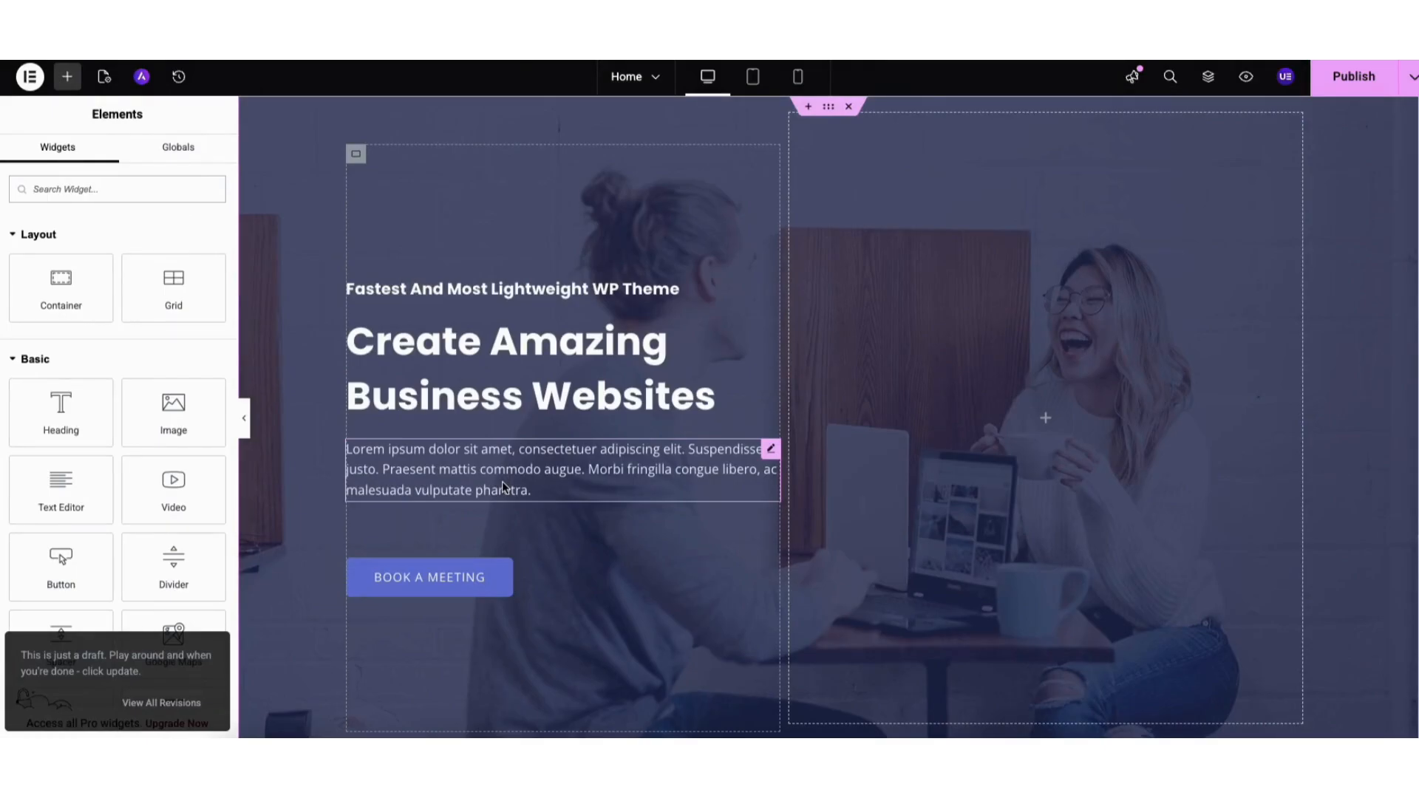
pyautogui.click(406, 349)
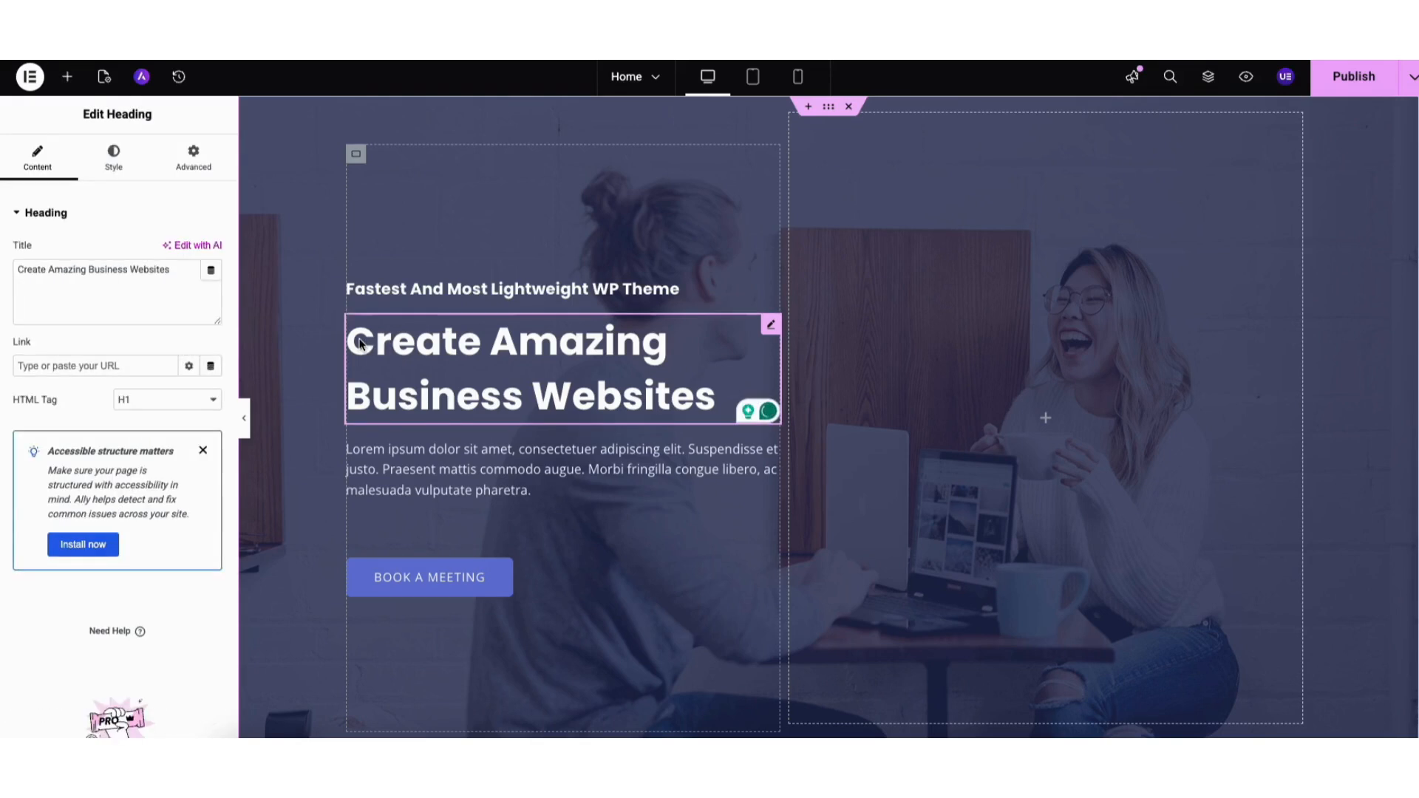
pyautogui.moveTo(18, 271); pyautogui.dragTo(135, 285)
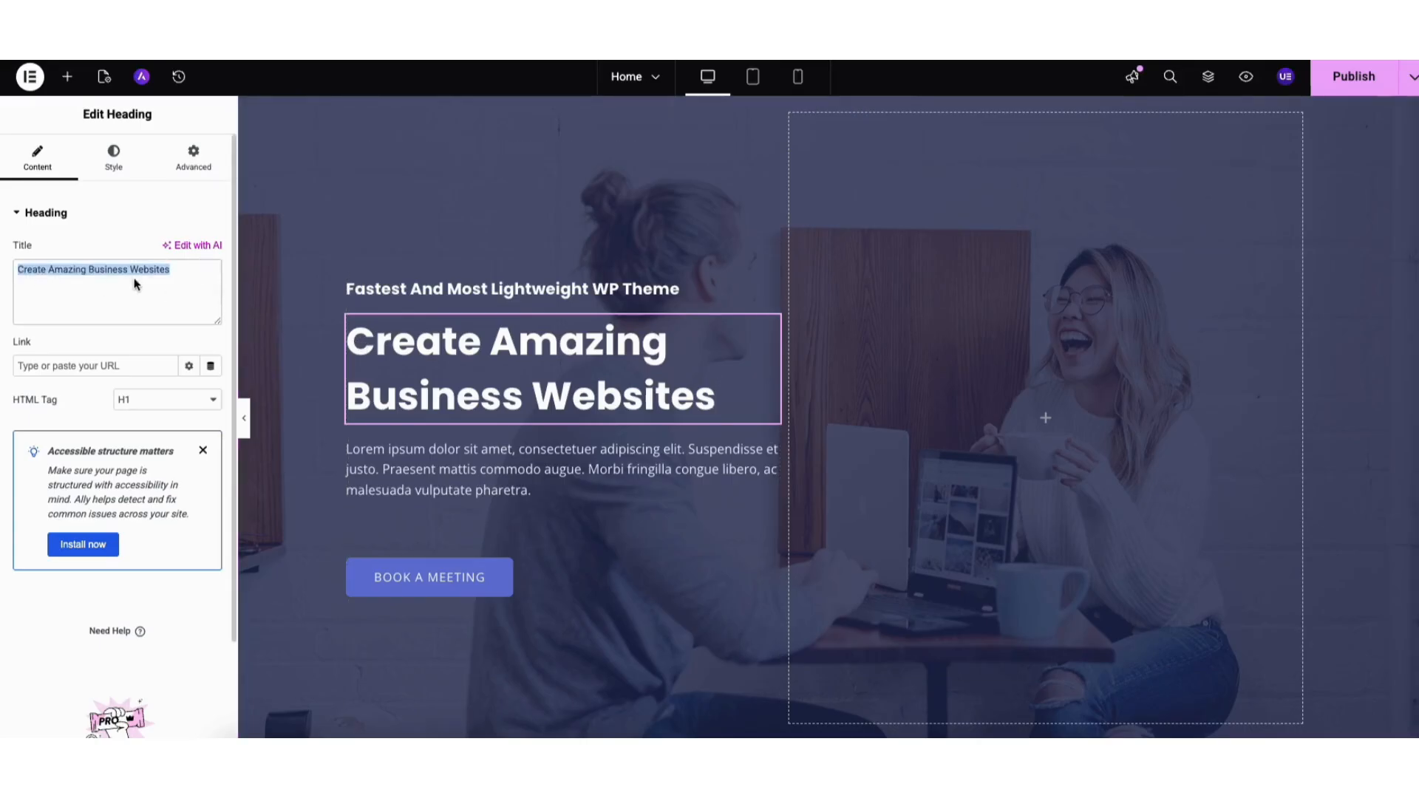
pyautogui.click(715, 399)
pyautogui.moveTo(348, 341); pyautogui.dragTo(715, 395)
pyautogui.write('Word')
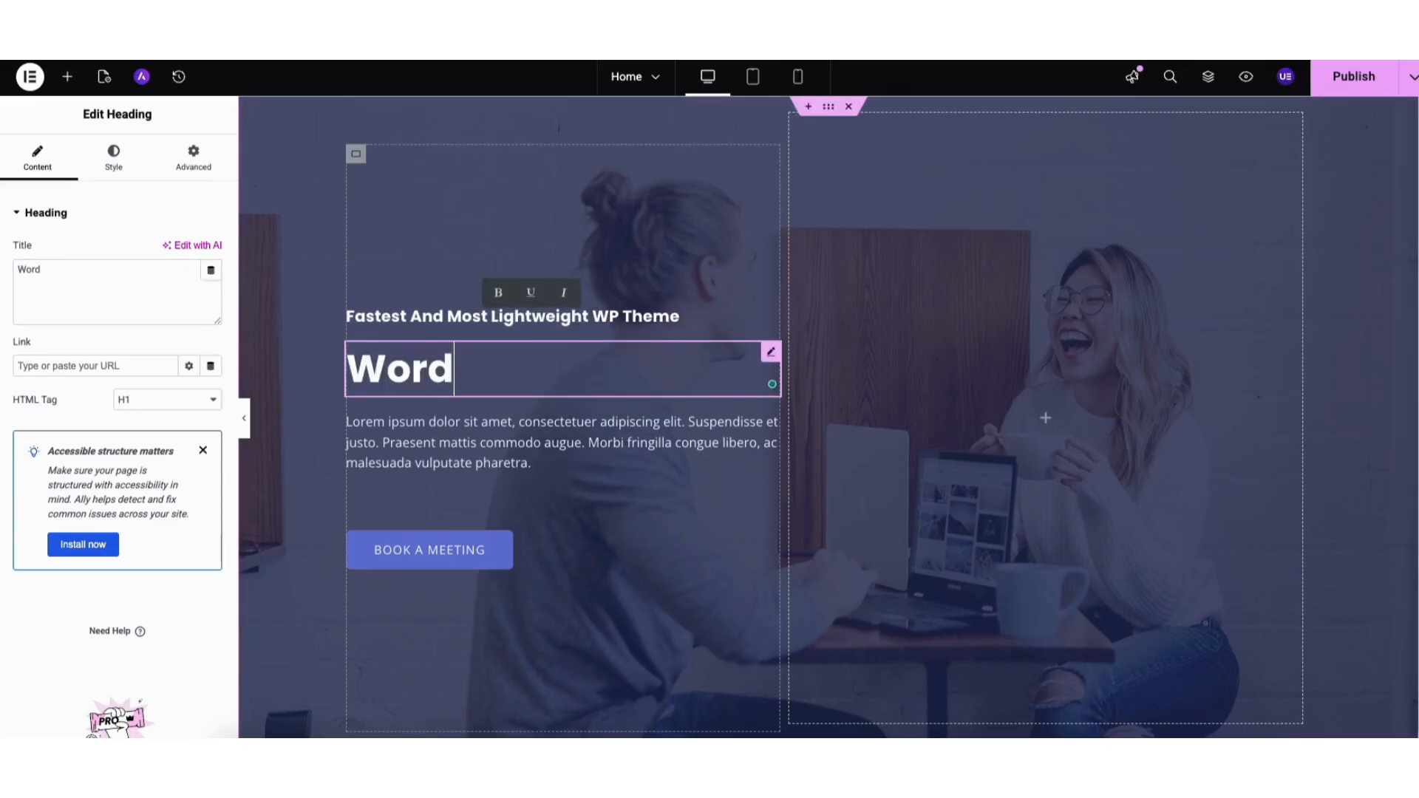
pyautogui.write('Press Tu')
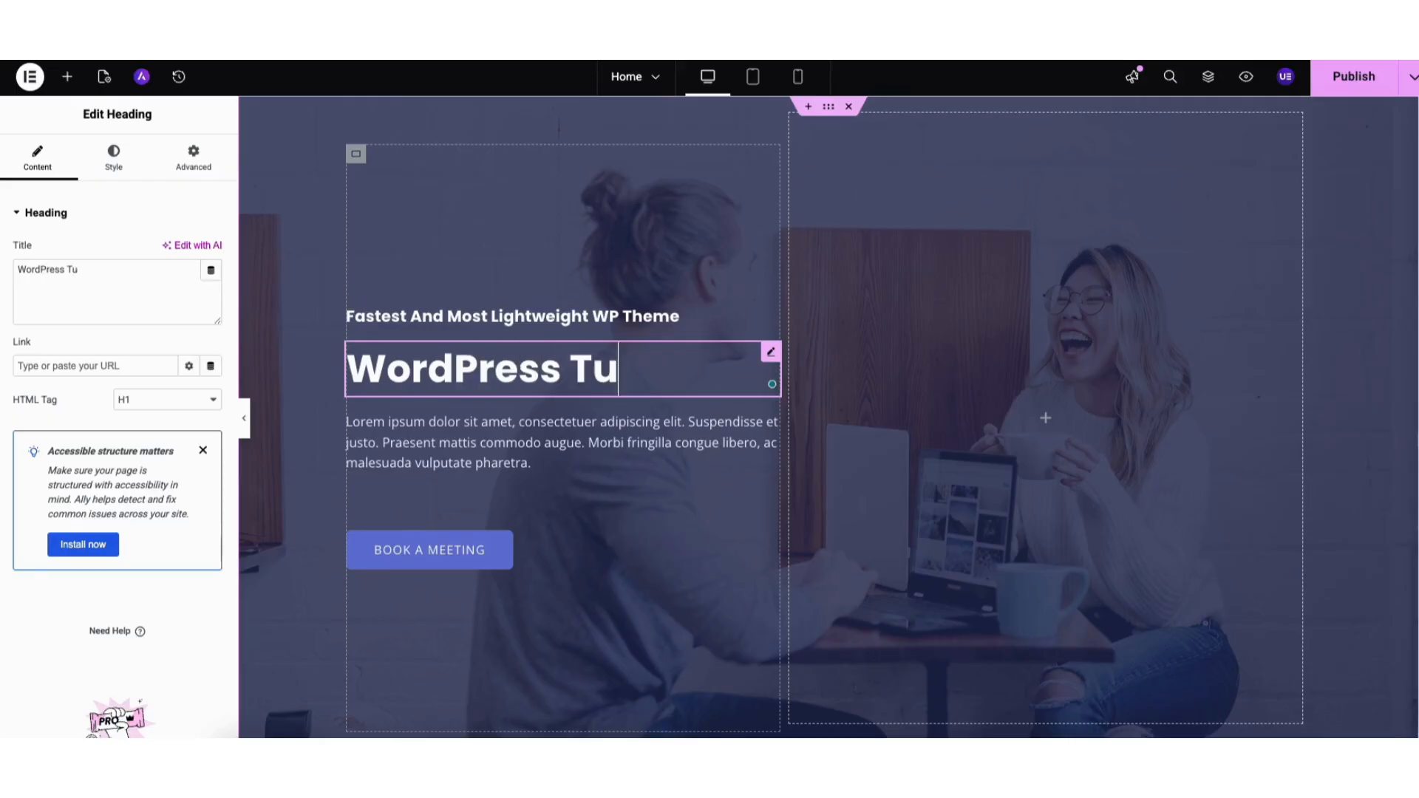
pyautogui.write('torial')
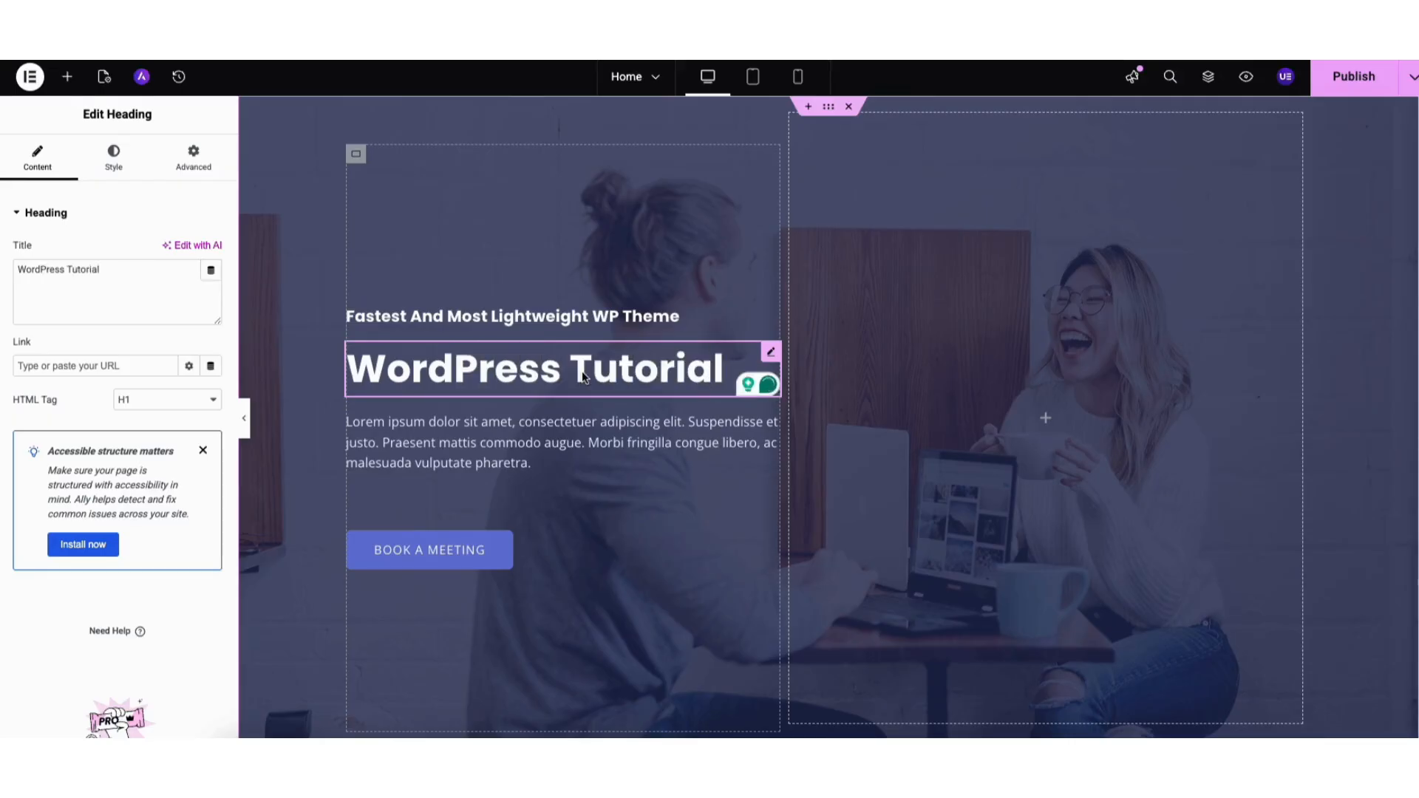
# Save the edited home page as a draft and preview the changes.
pyautogui.click(1412, 80)
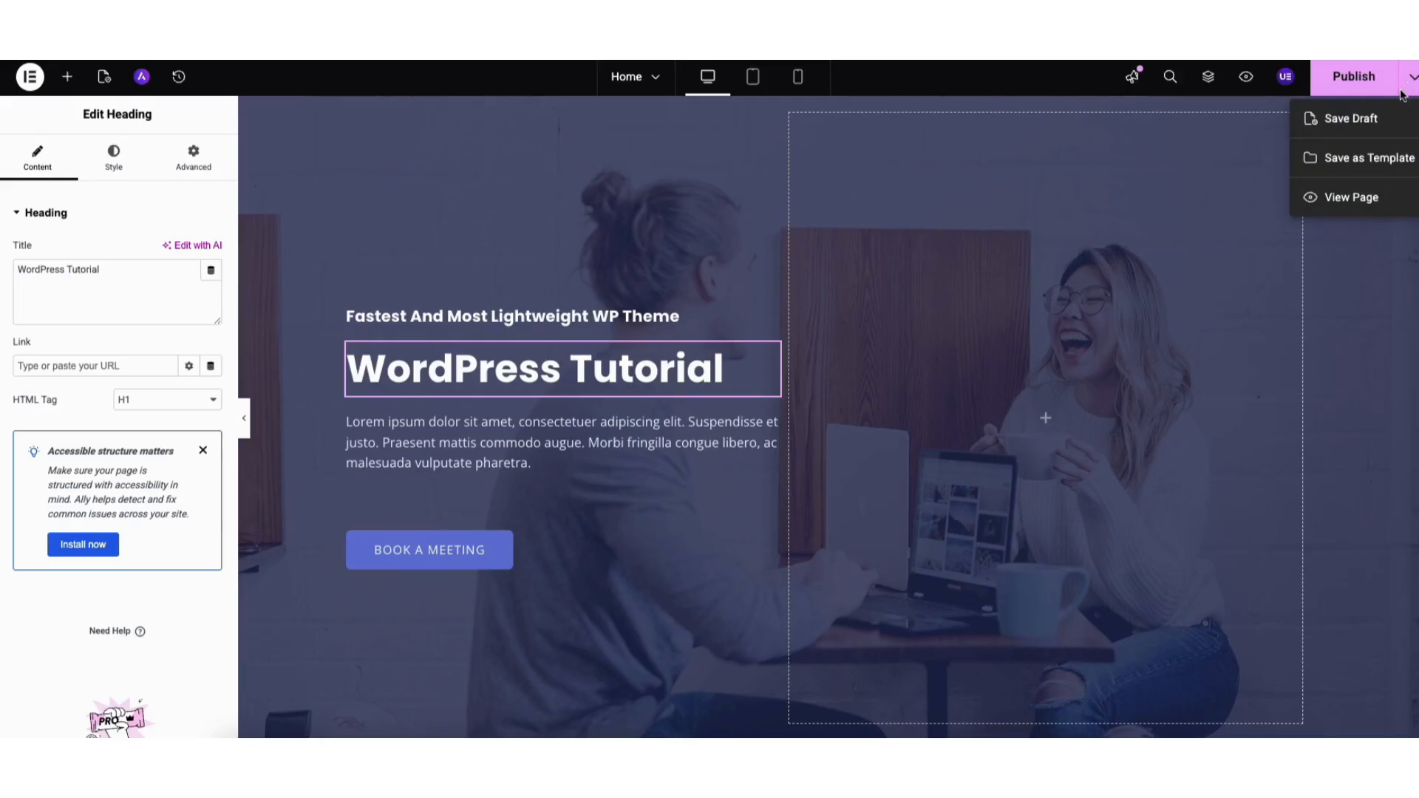
pyautogui.click(1350, 121)
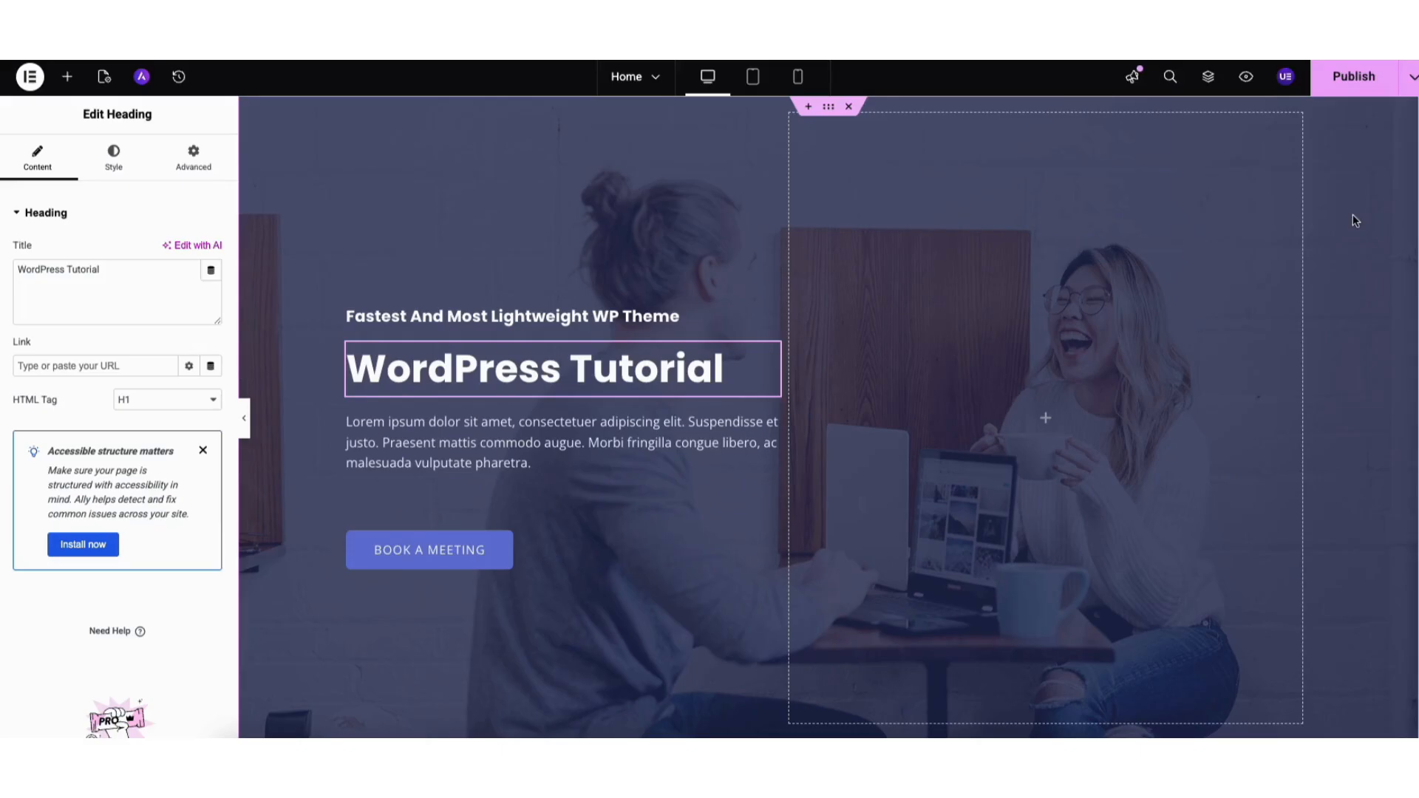
pyautogui.click(1246, 77)
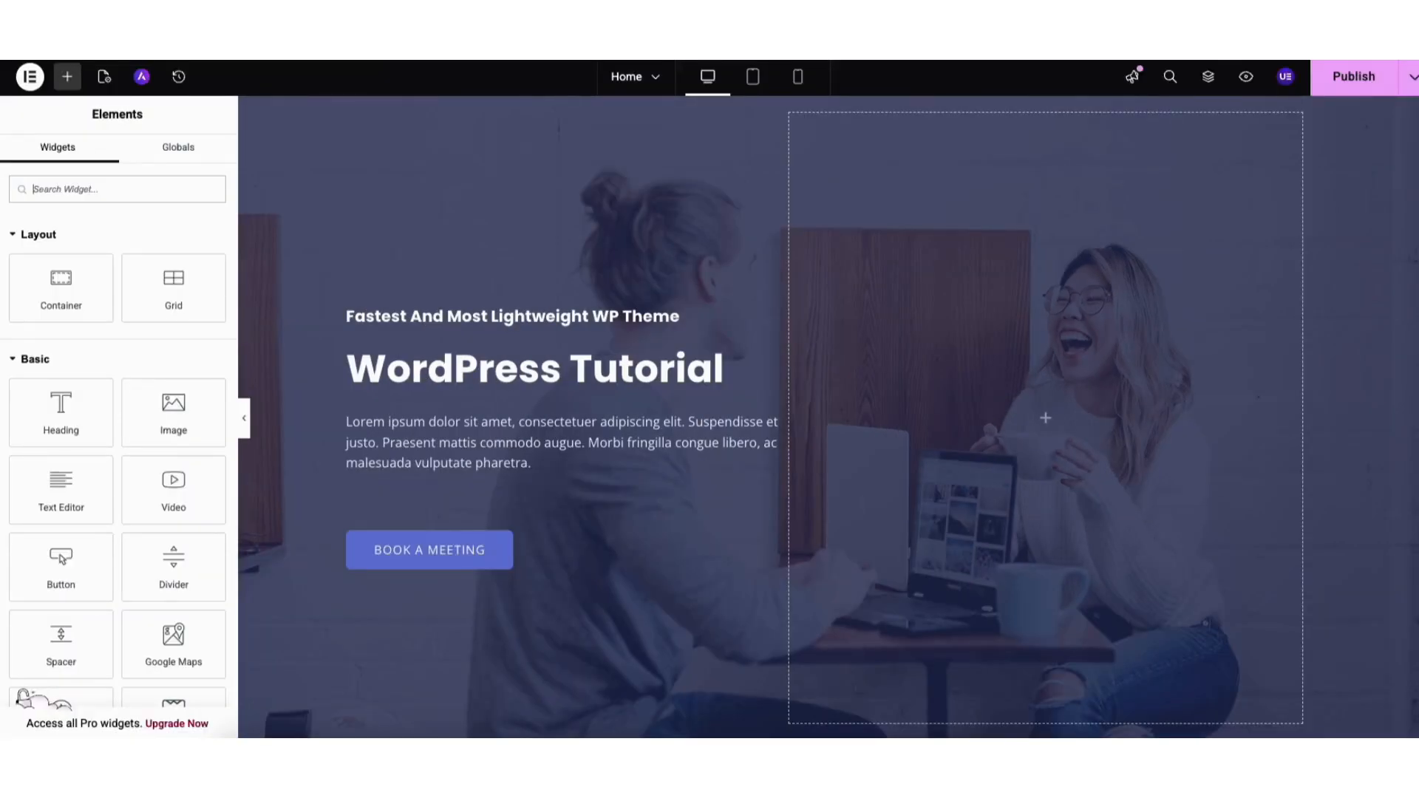
# Open the image chooser for the Founder's image box in the home page's leadership section.
pyautogui.scroll(-5, 1417, 199)
pyautogui.scroll(-20, 1410, 280)
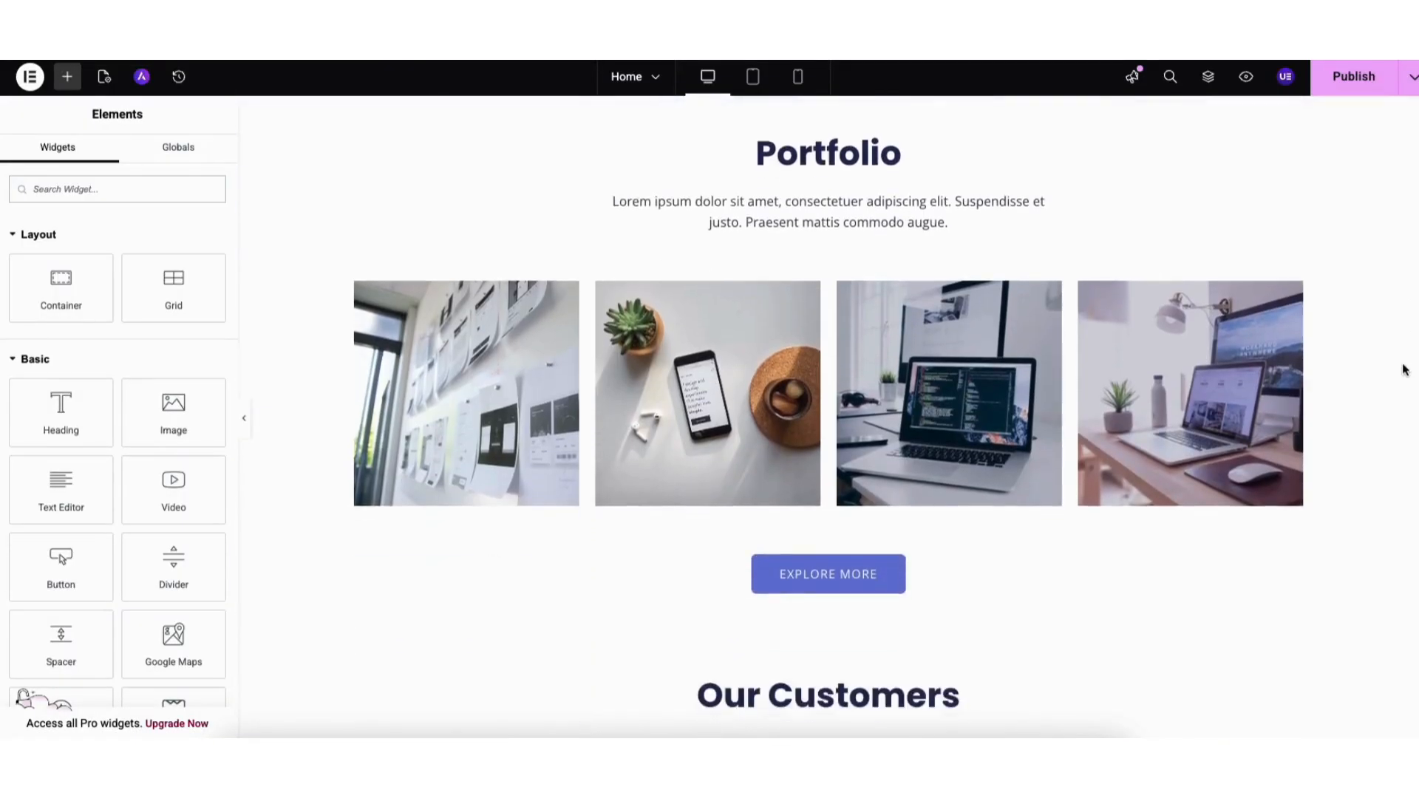
pyautogui.scroll(-3, 1395, 541)
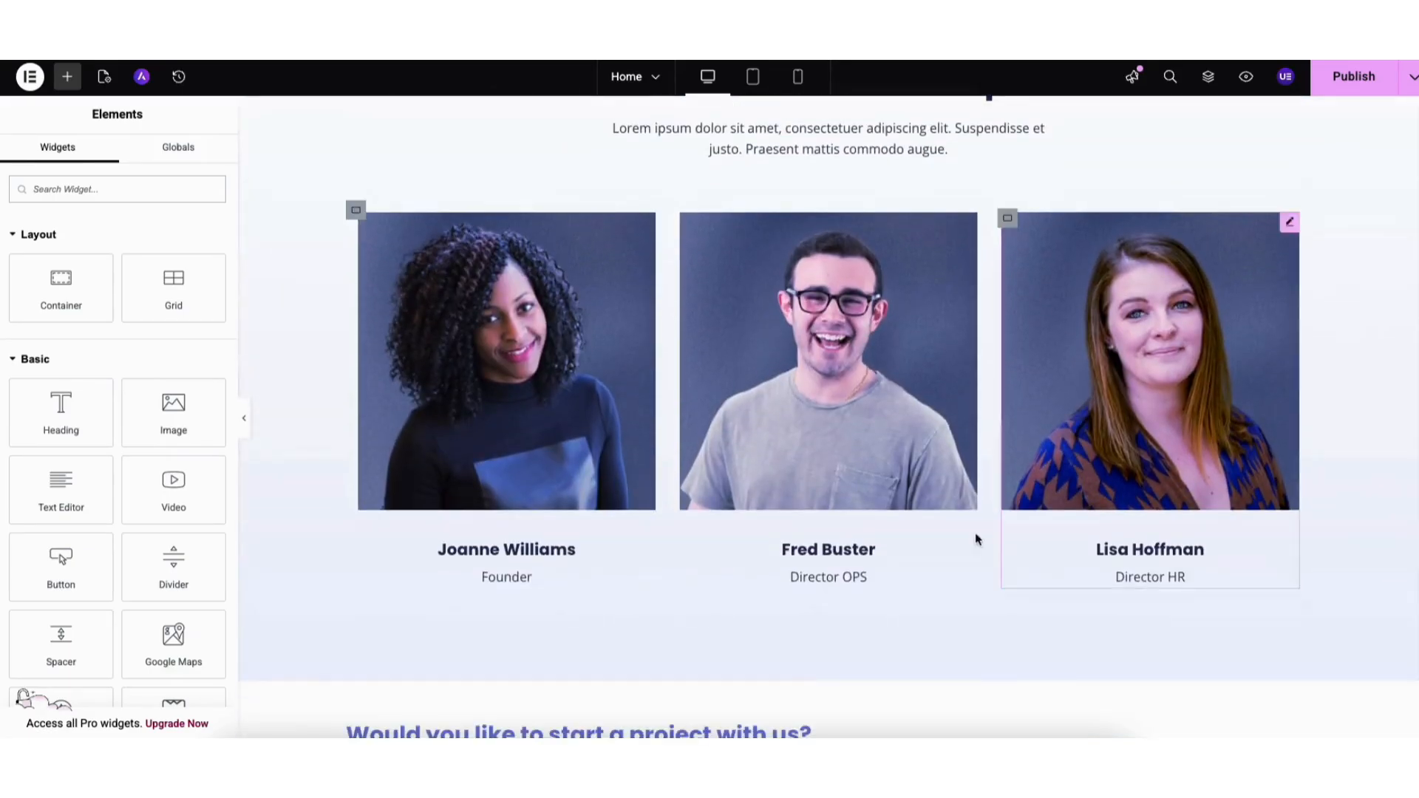
pyautogui.click(471, 364)
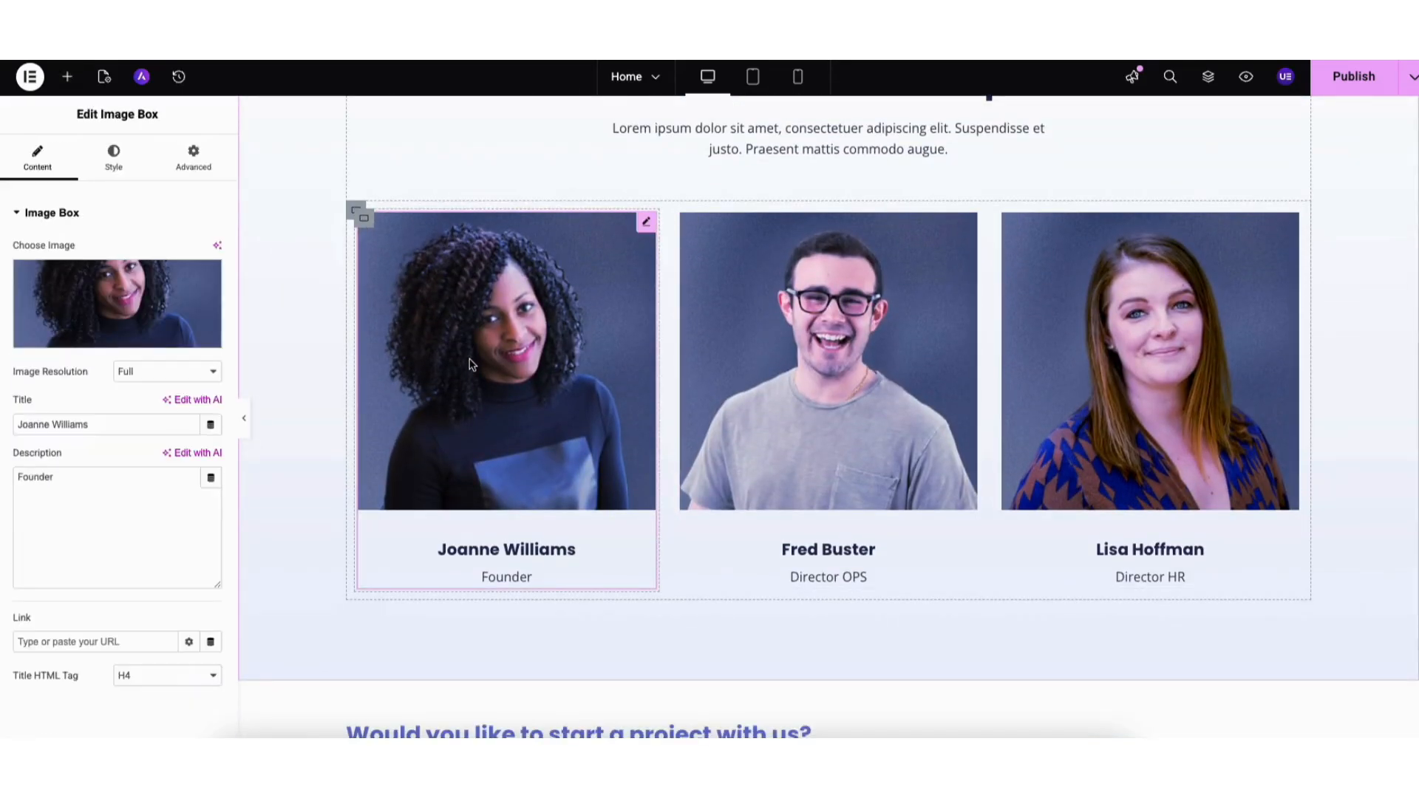
pyautogui.moveTo(185, 322)
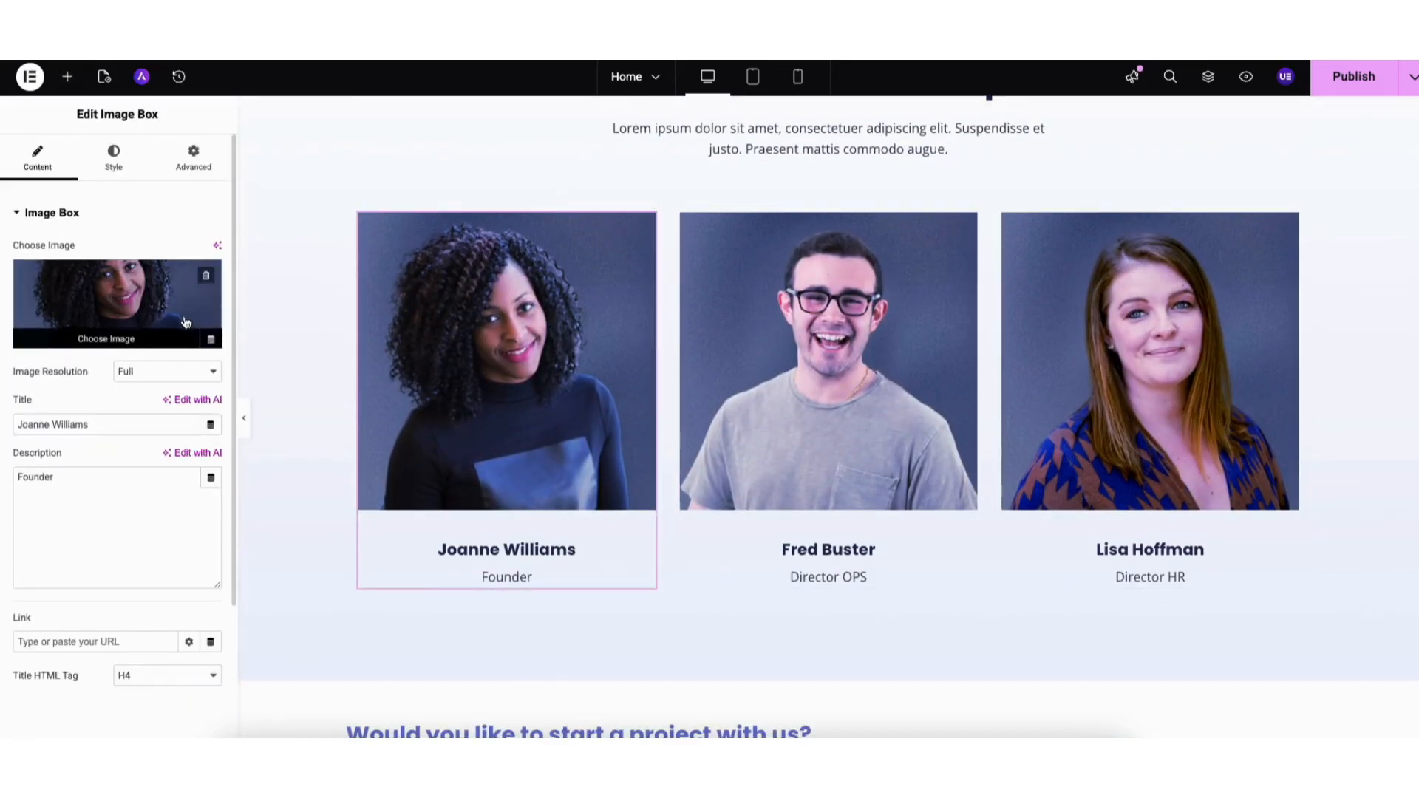
pyautogui.click(104, 313)
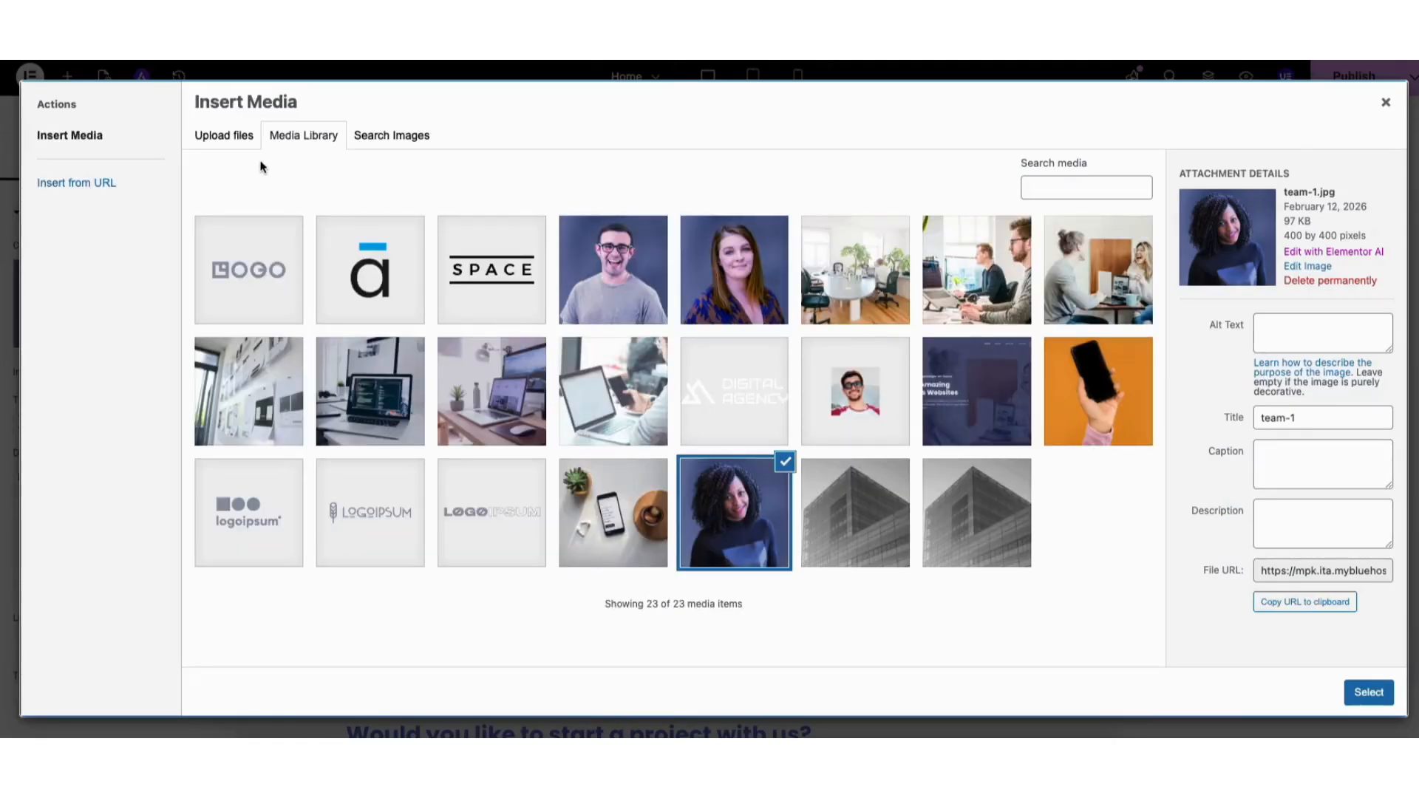
# Review the file upload and image search options, then insert team-1.jpg from the media library as the Founder's picture.
pyautogui.click(226, 140)
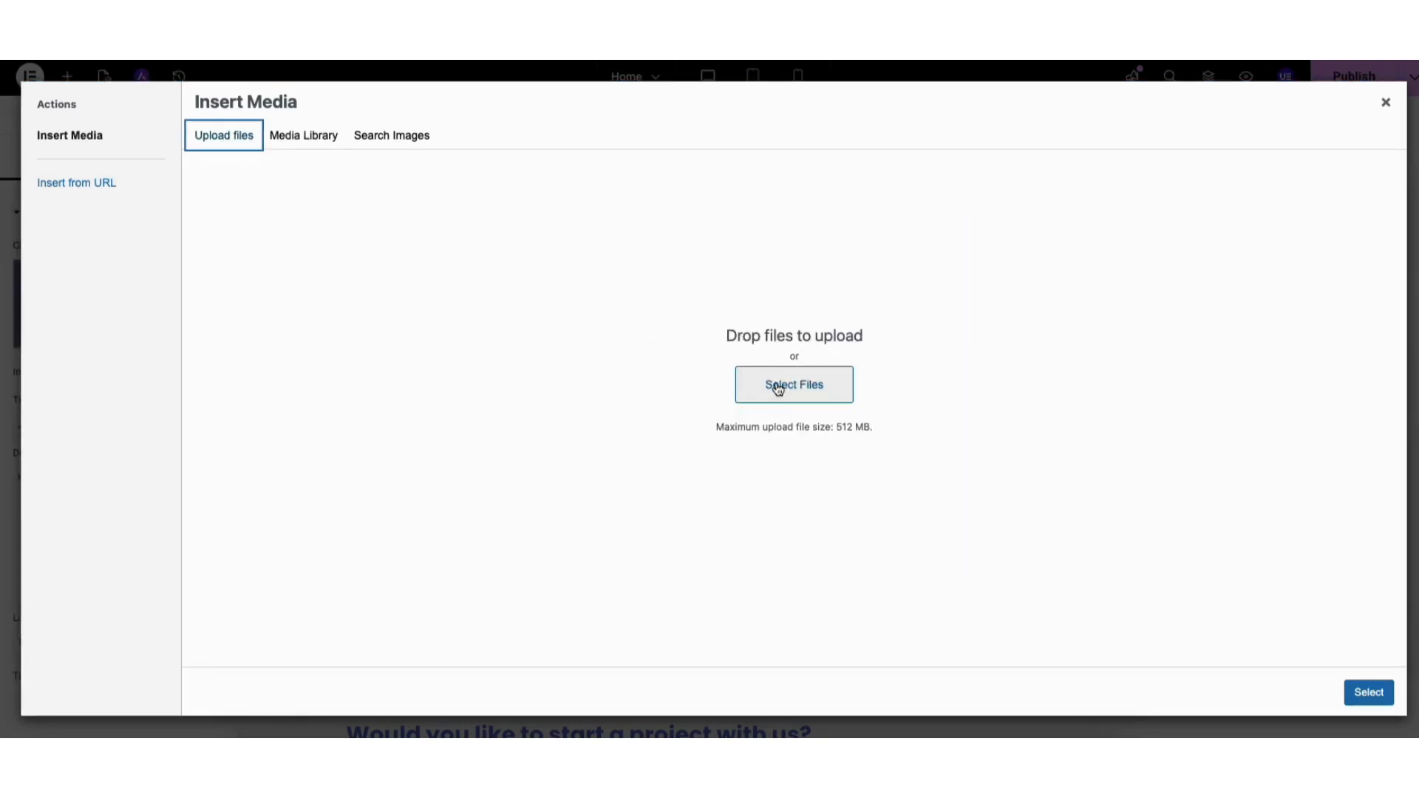
pyautogui.click(404, 139)
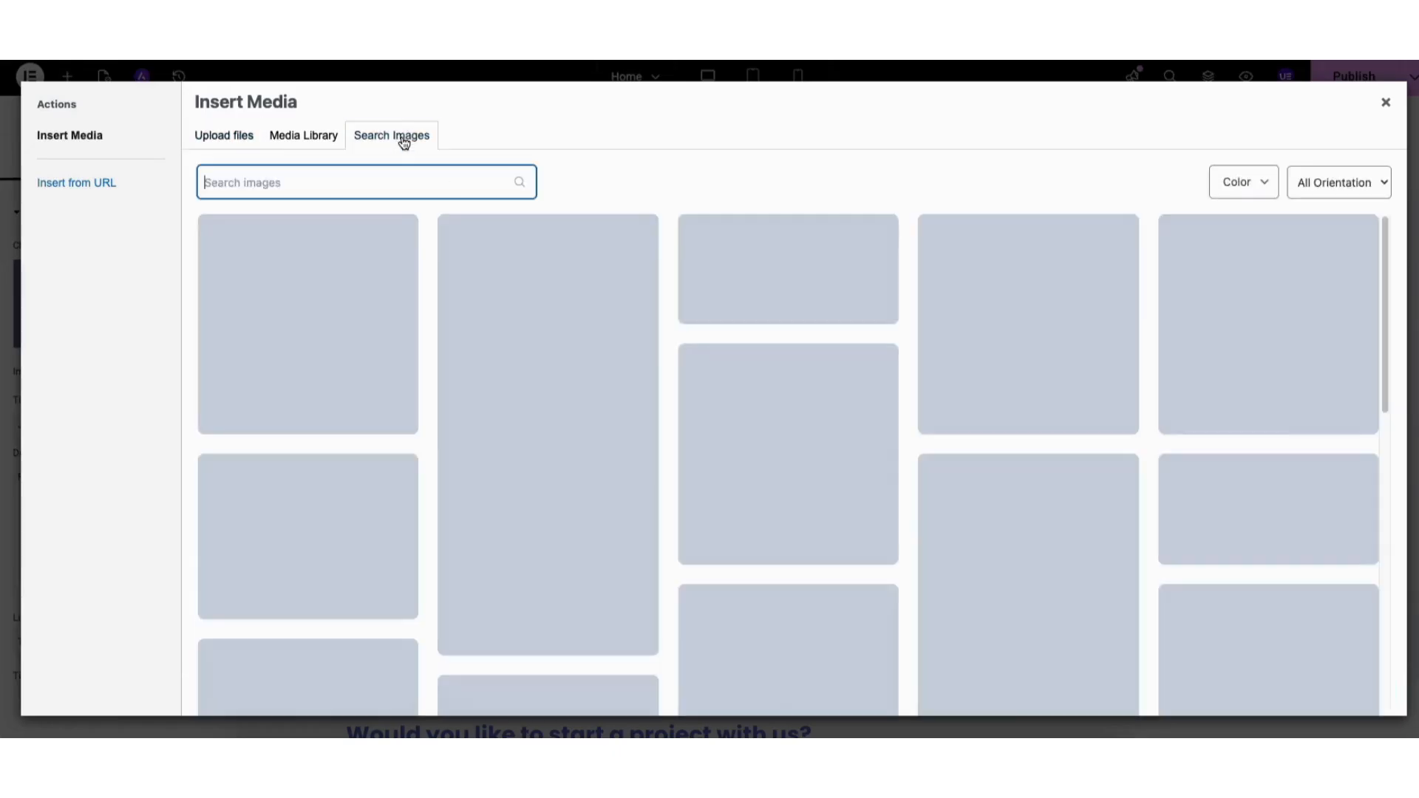
pyautogui.moveTo(1384, 232); pyautogui.dragTo(1384, 403)
pyautogui.click(303, 135)
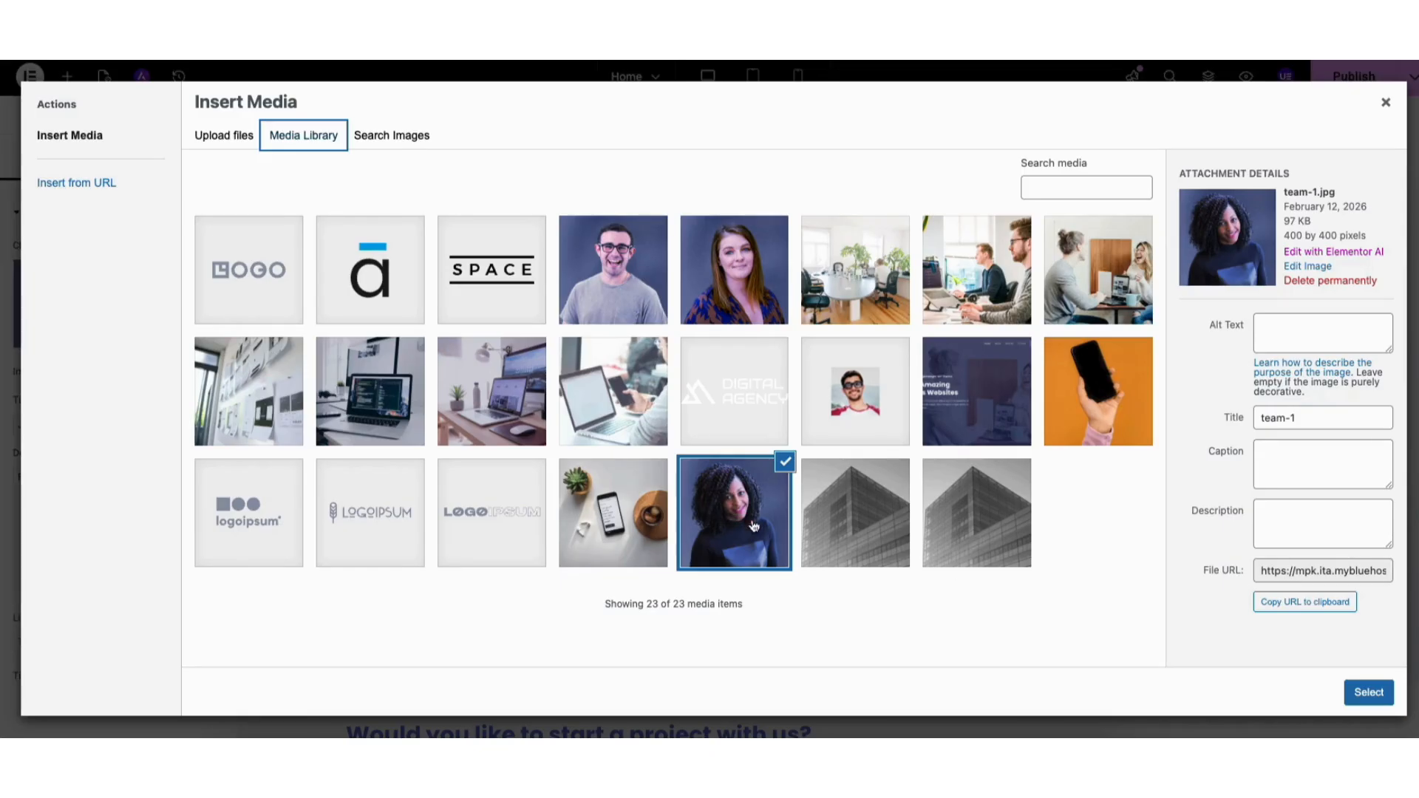
pyautogui.click(1358, 695)
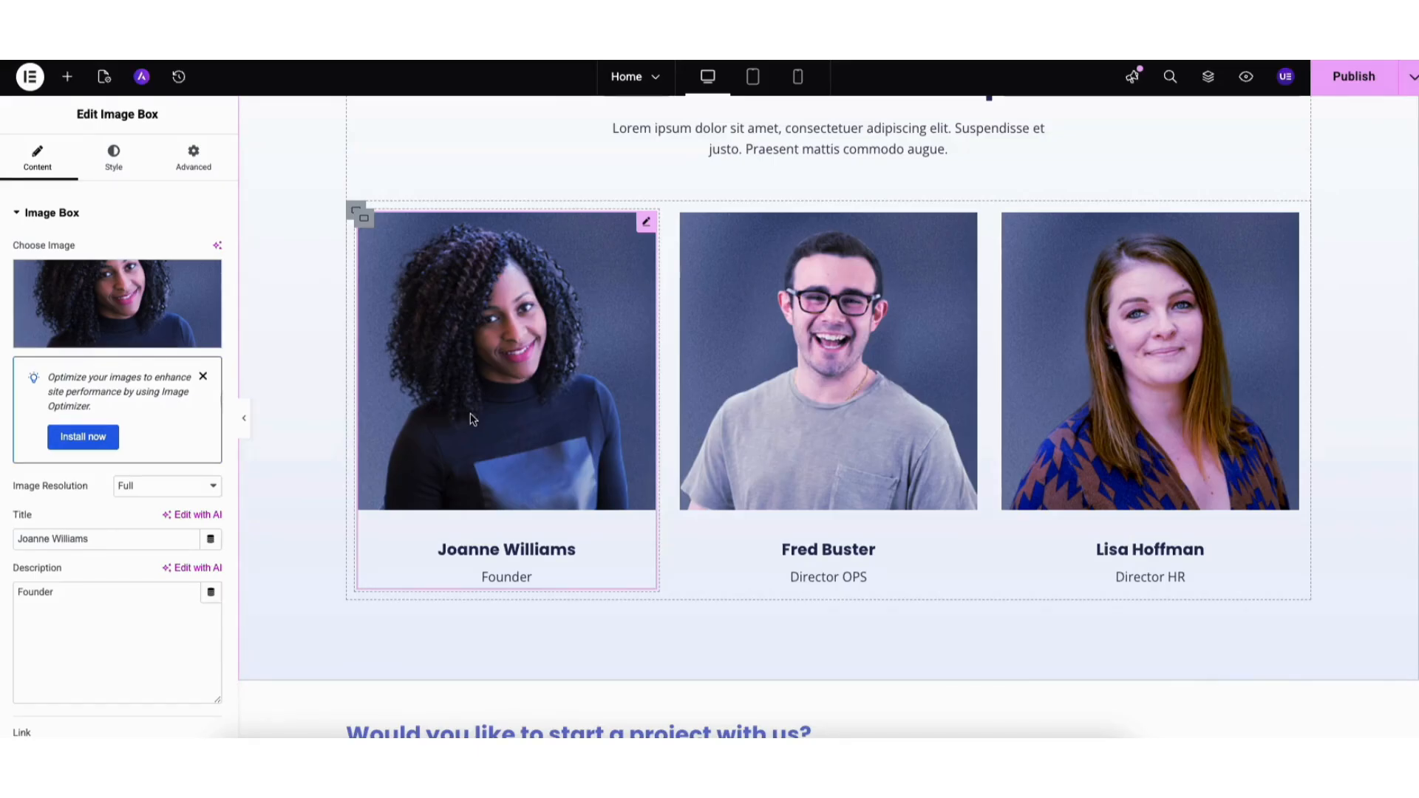
# Show the Founder image box's style settings and save the page as a draft.
pyautogui.click(109, 157)
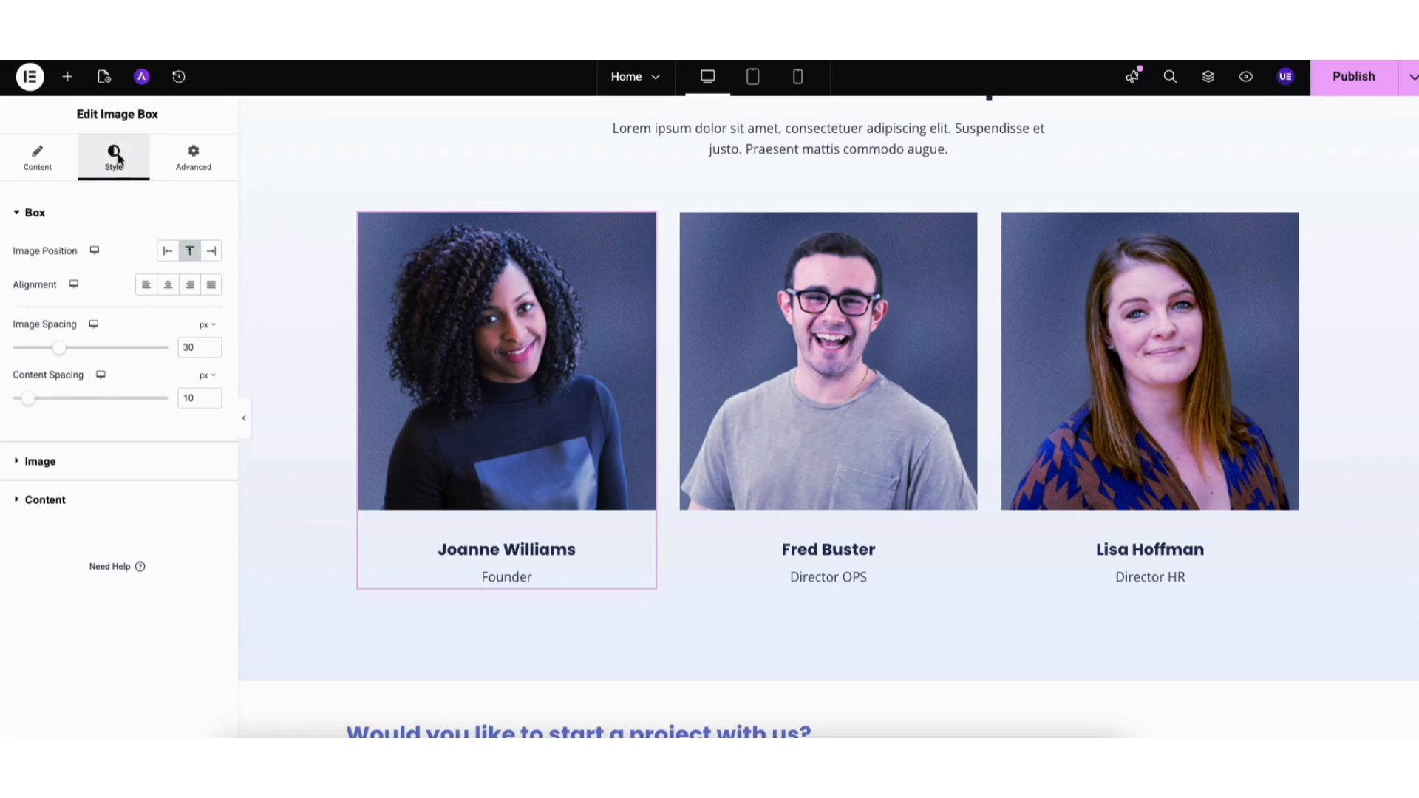
pyautogui.click(1412, 79)
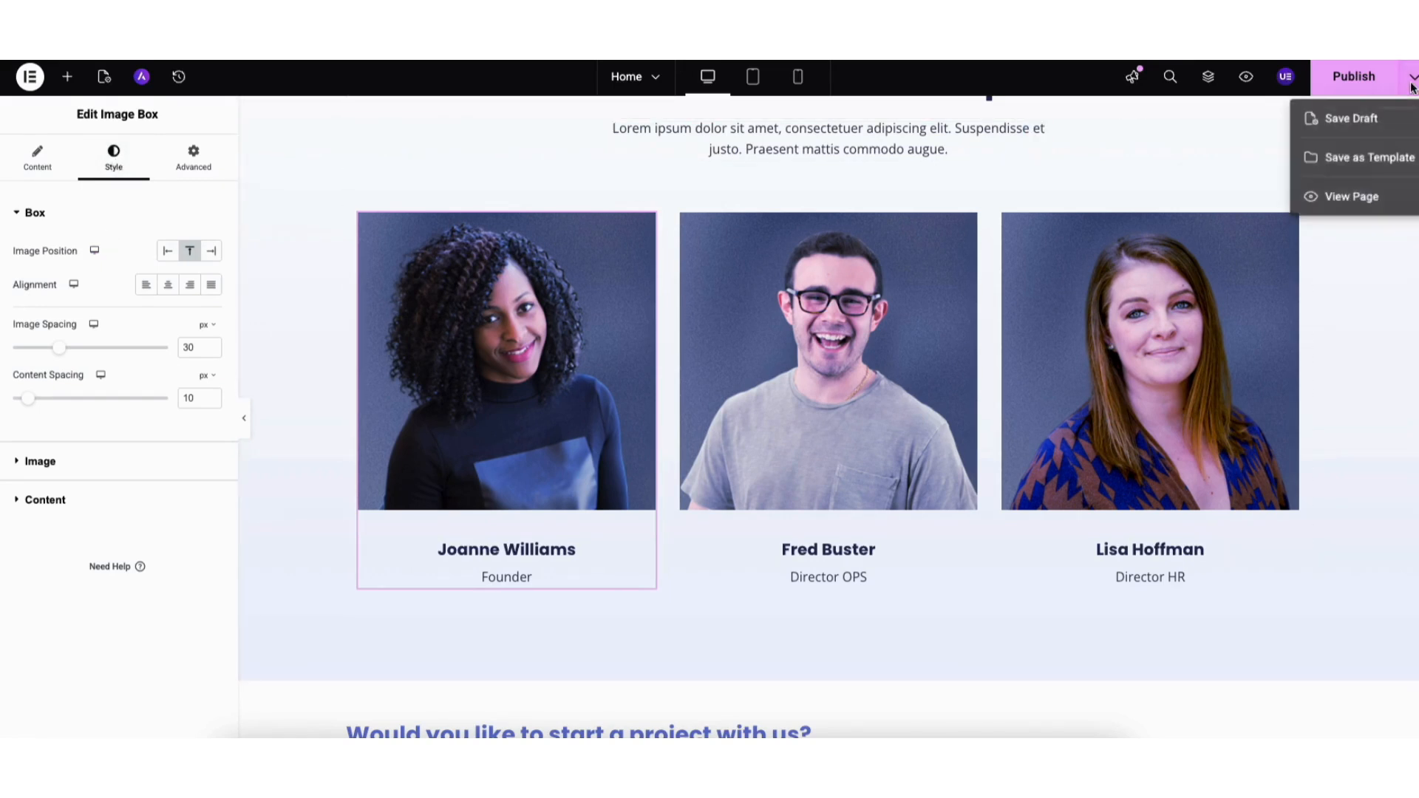
pyautogui.click(1346, 126)
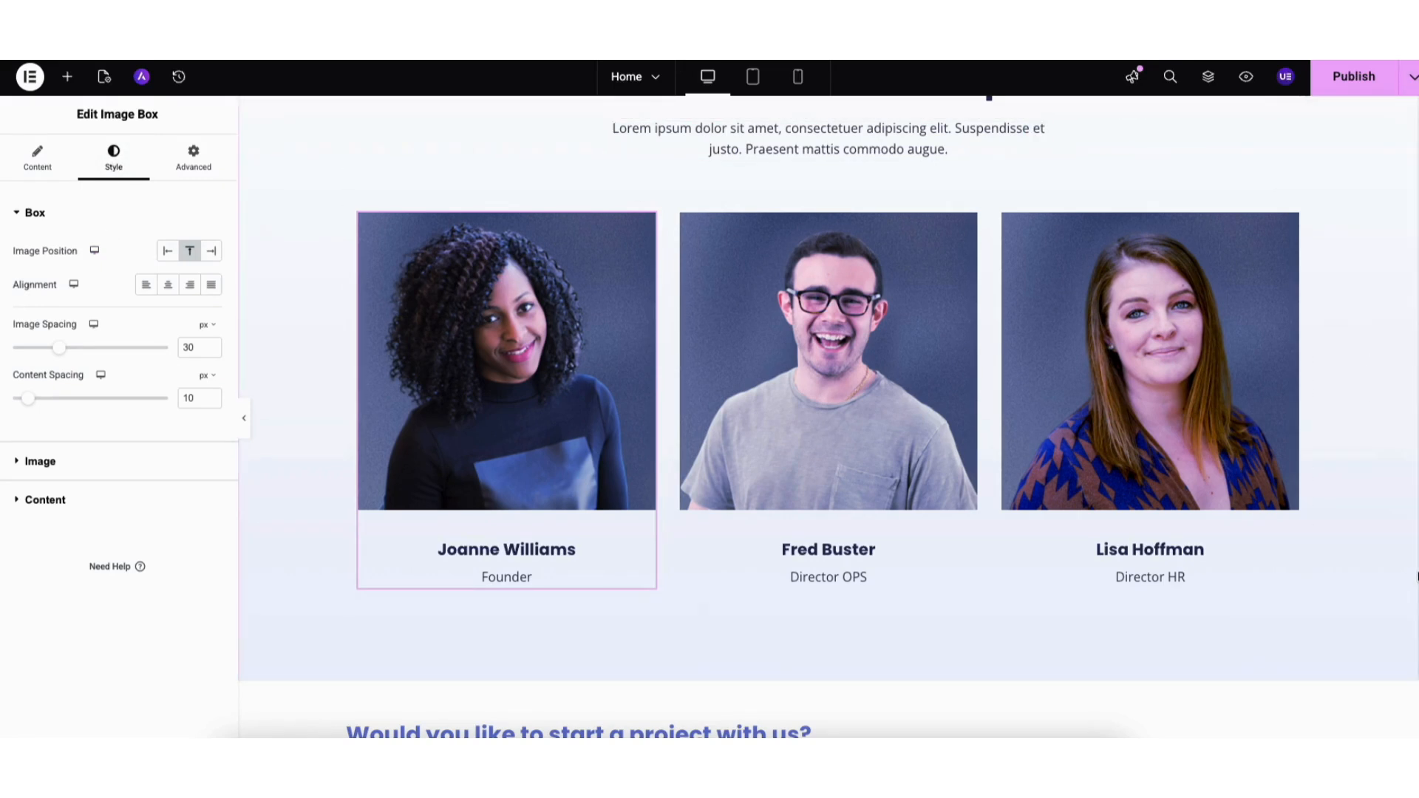
# Examine the text, link and link options of the hero section's Book A Meeting button.
pyautogui.scroll(15, 569, 415)
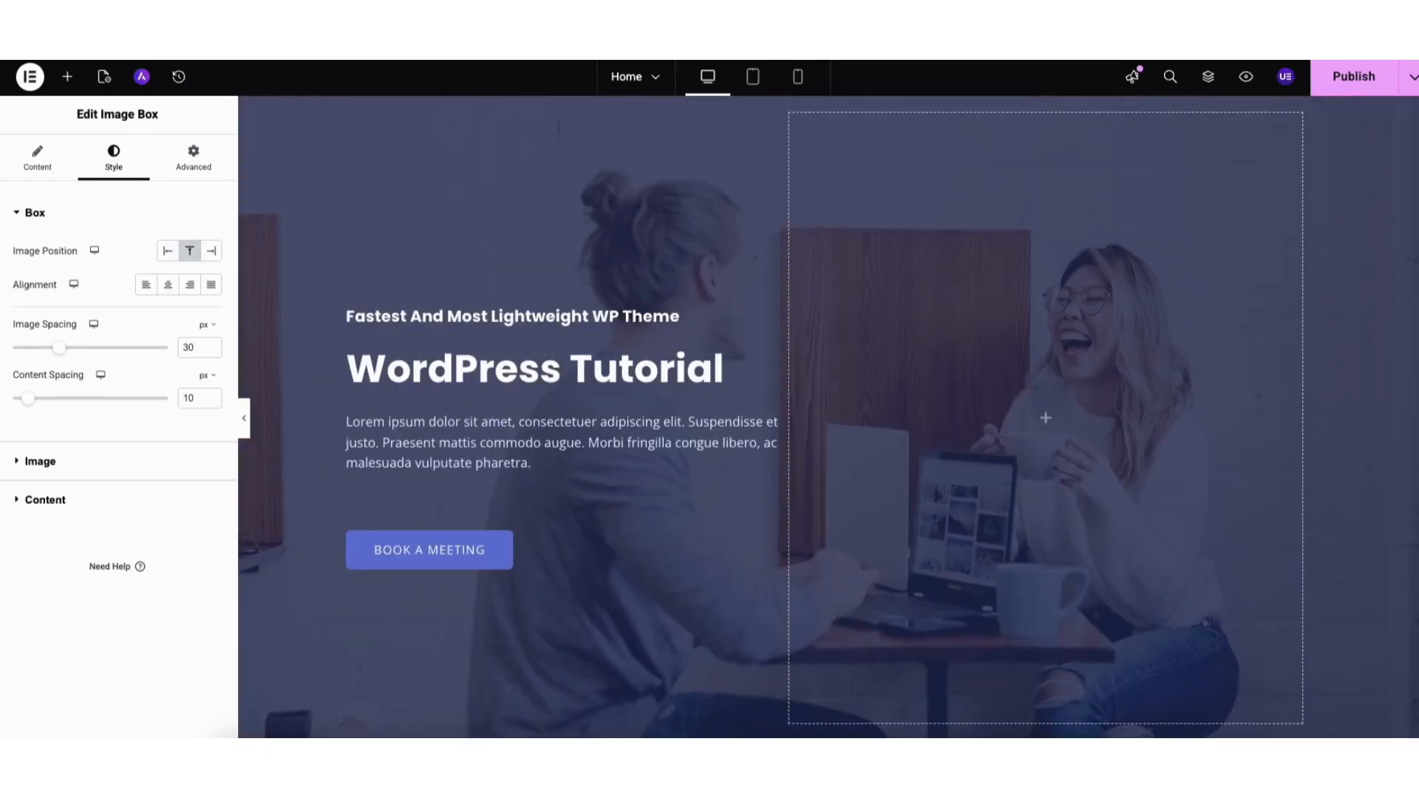
pyautogui.click(388, 556)
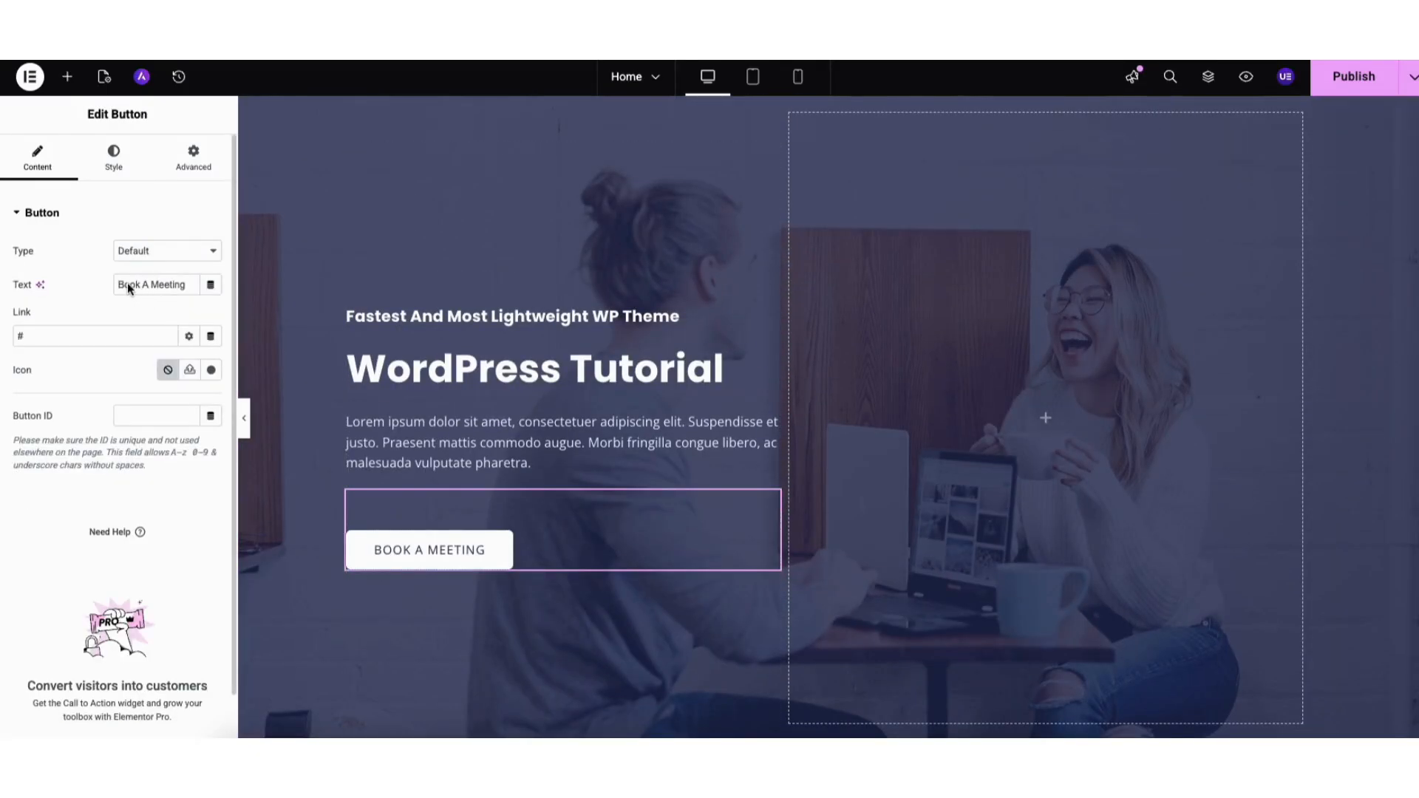
pyautogui.moveTo(116, 286); pyautogui.dragTo(139, 286)
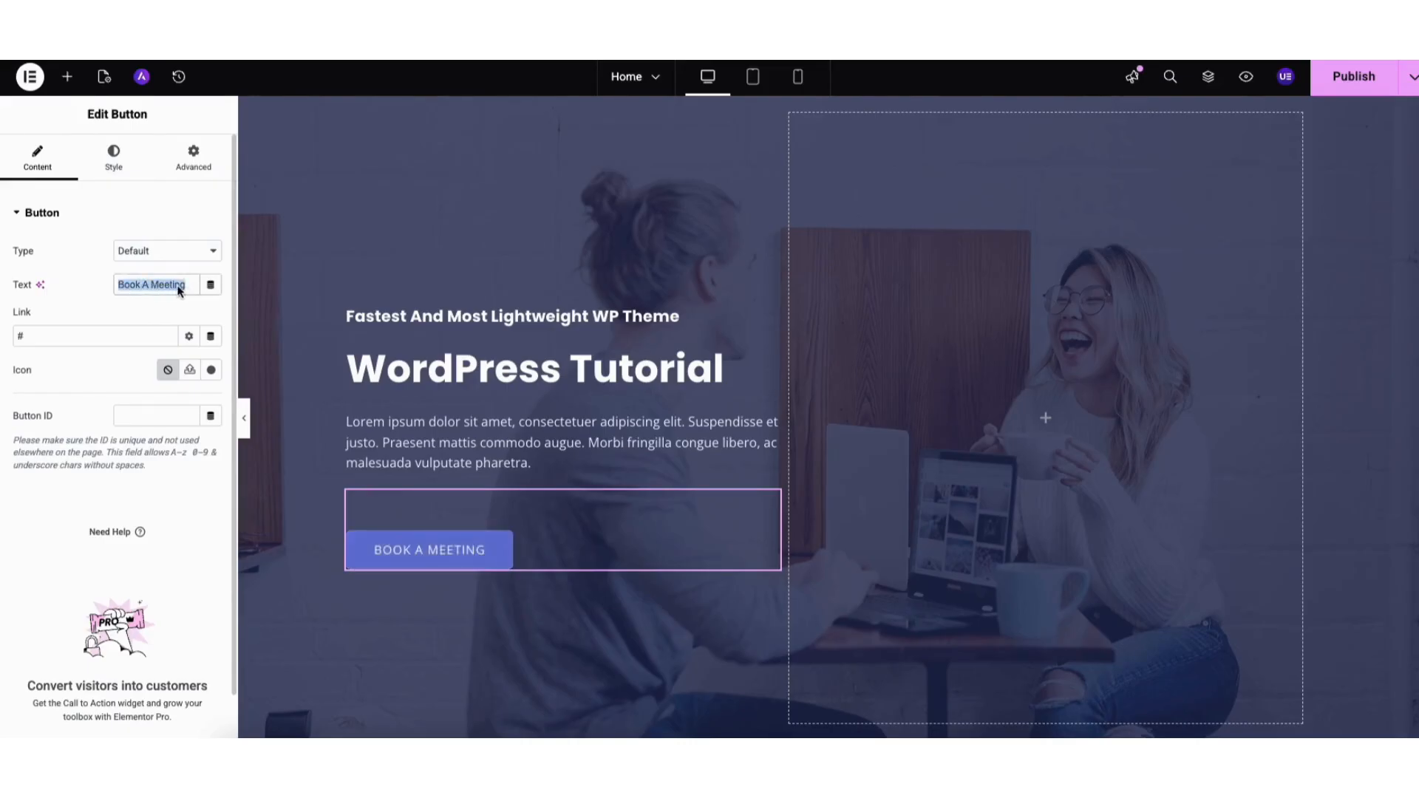
pyautogui.click(158, 309)
pyautogui.moveTo(48, 337); pyautogui.dragTo(19, 337)
pyautogui.click(188, 338)
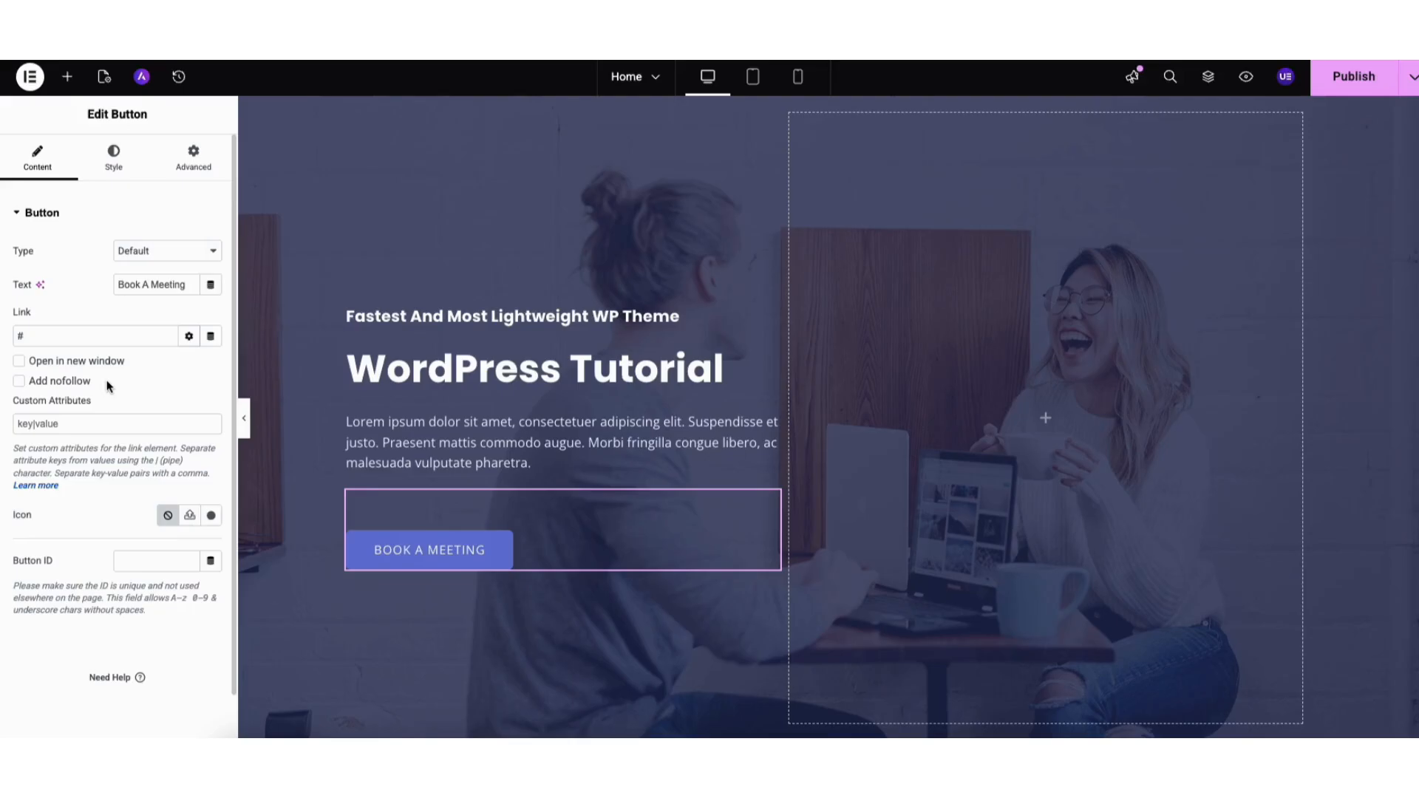
pyautogui.click(188, 337)
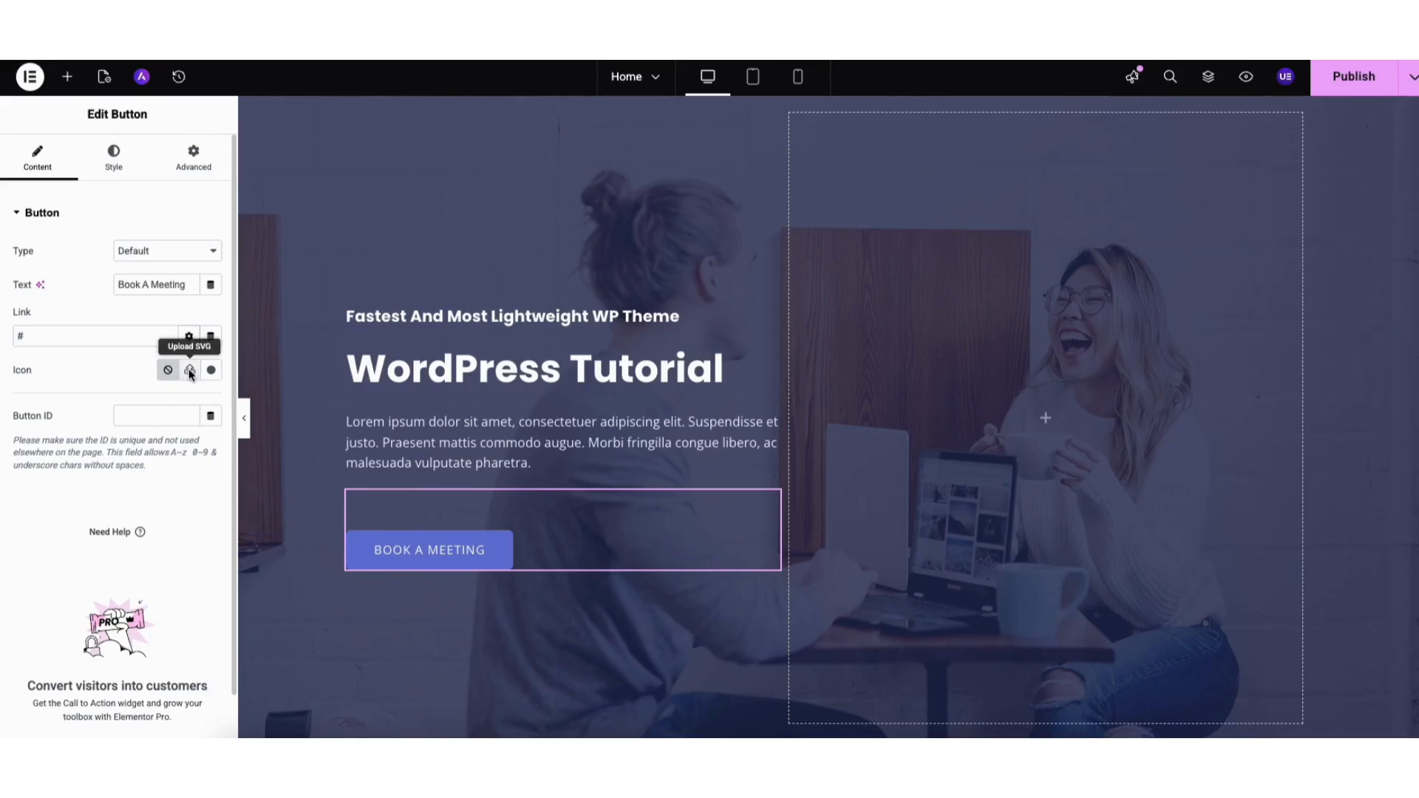
# Browse the icon library for the Book A Meeting button and leave it without inserting an icon.
pyautogui.click(211, 369)
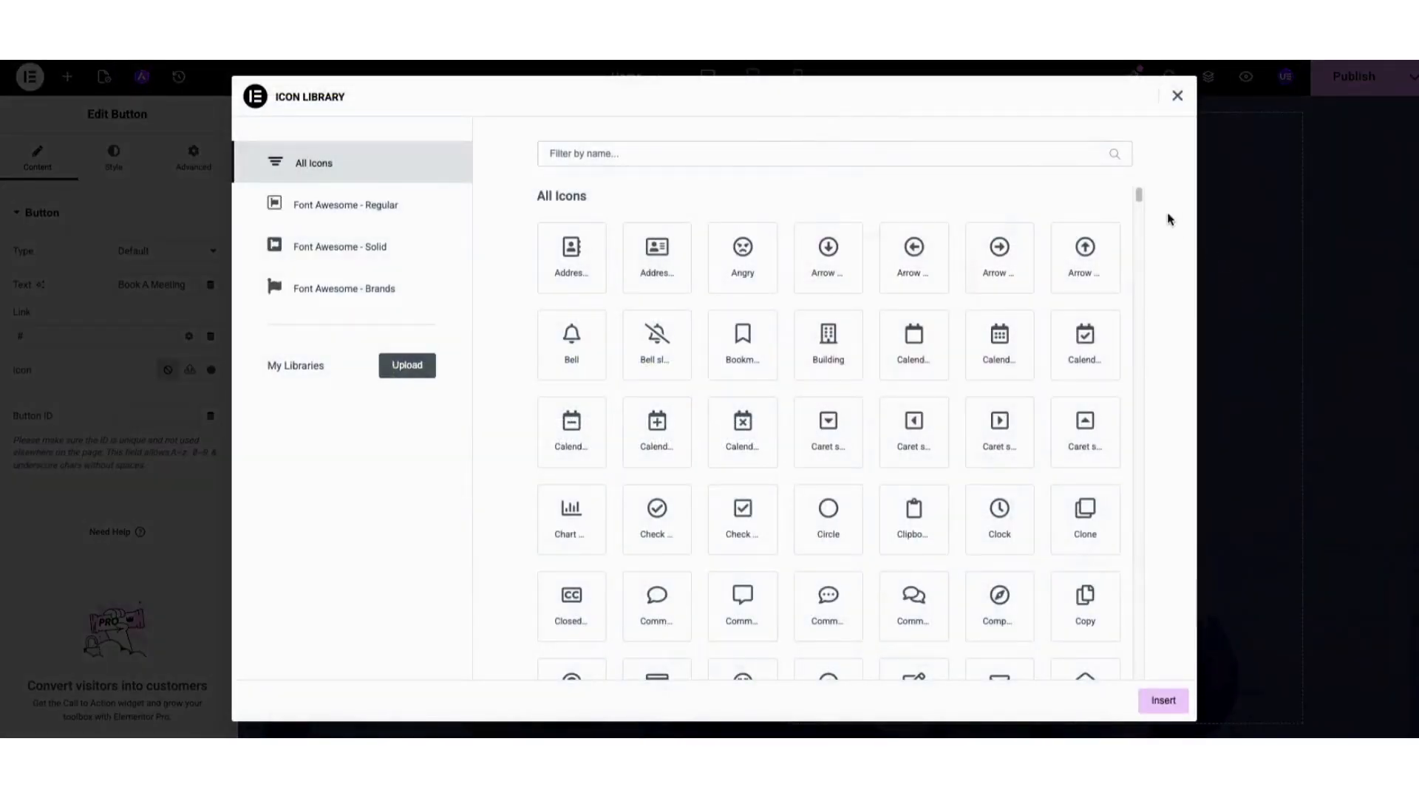
pyautogui.moveTo(1137, 190); pyautogui.dragTo(1137, 225)
pyautogui.click(1176, 96)
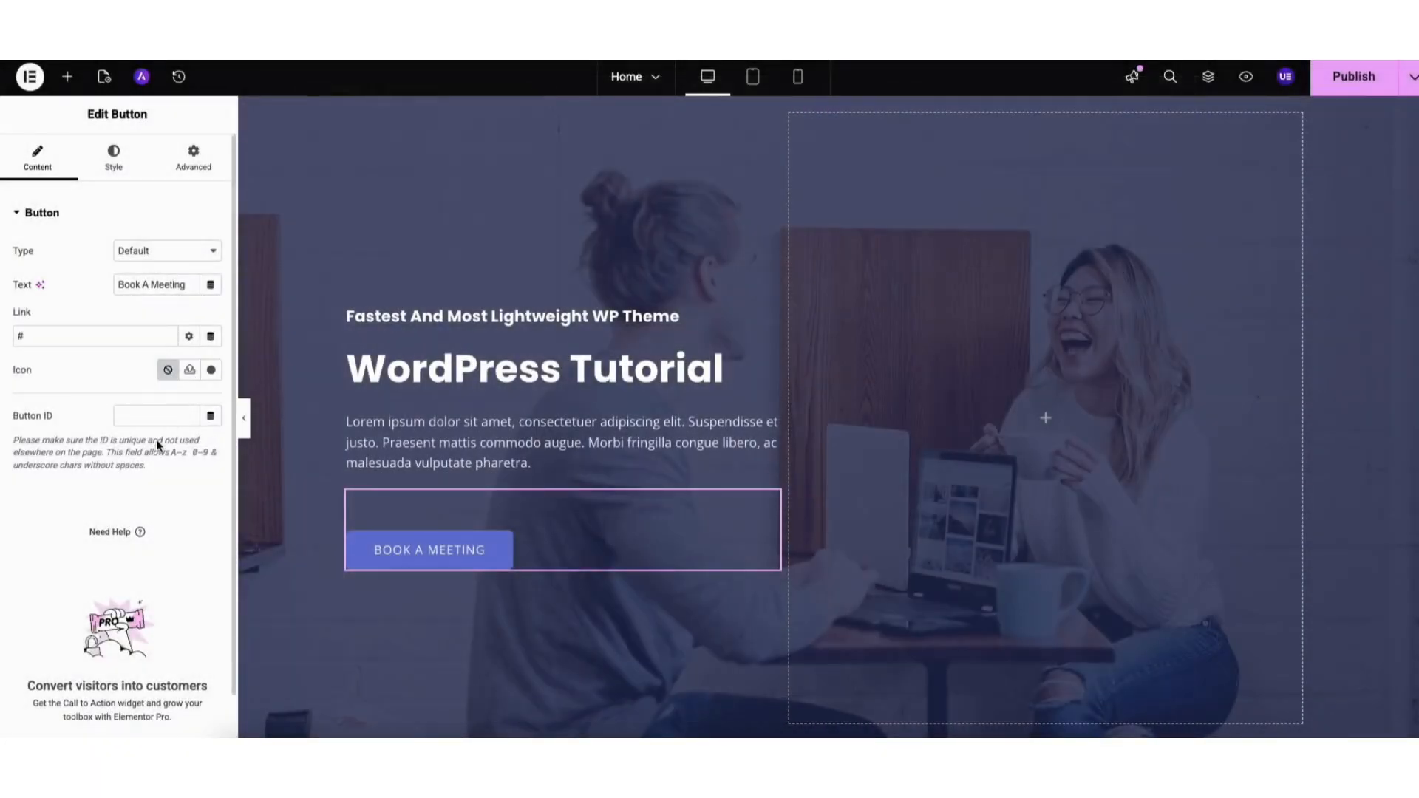
# Examine the Book A Meeting button's style settings, including its normal-state text and background color choices.
pyautogui.click(120, 164)
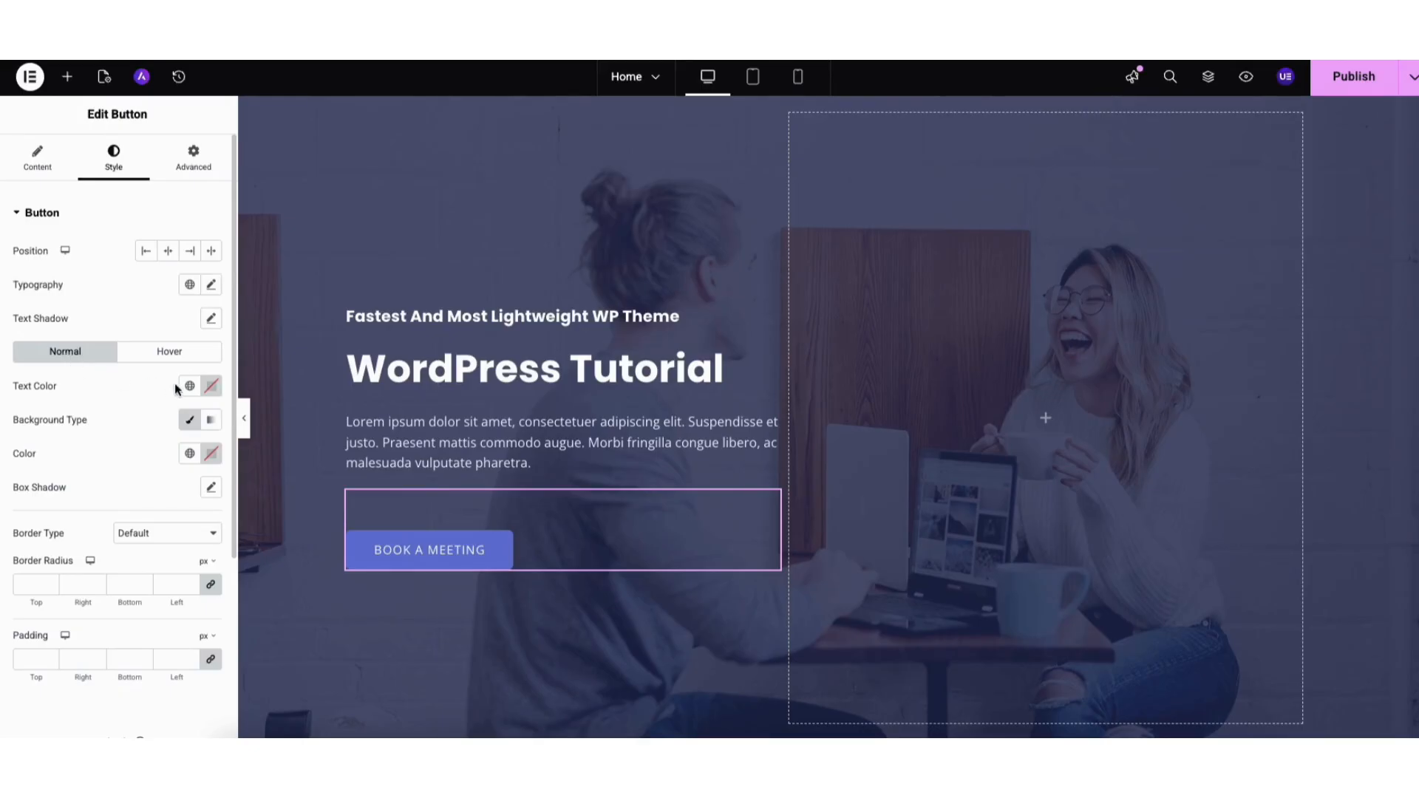
pyautogui.click(211, 386)
pyautogui.click(138, 385)
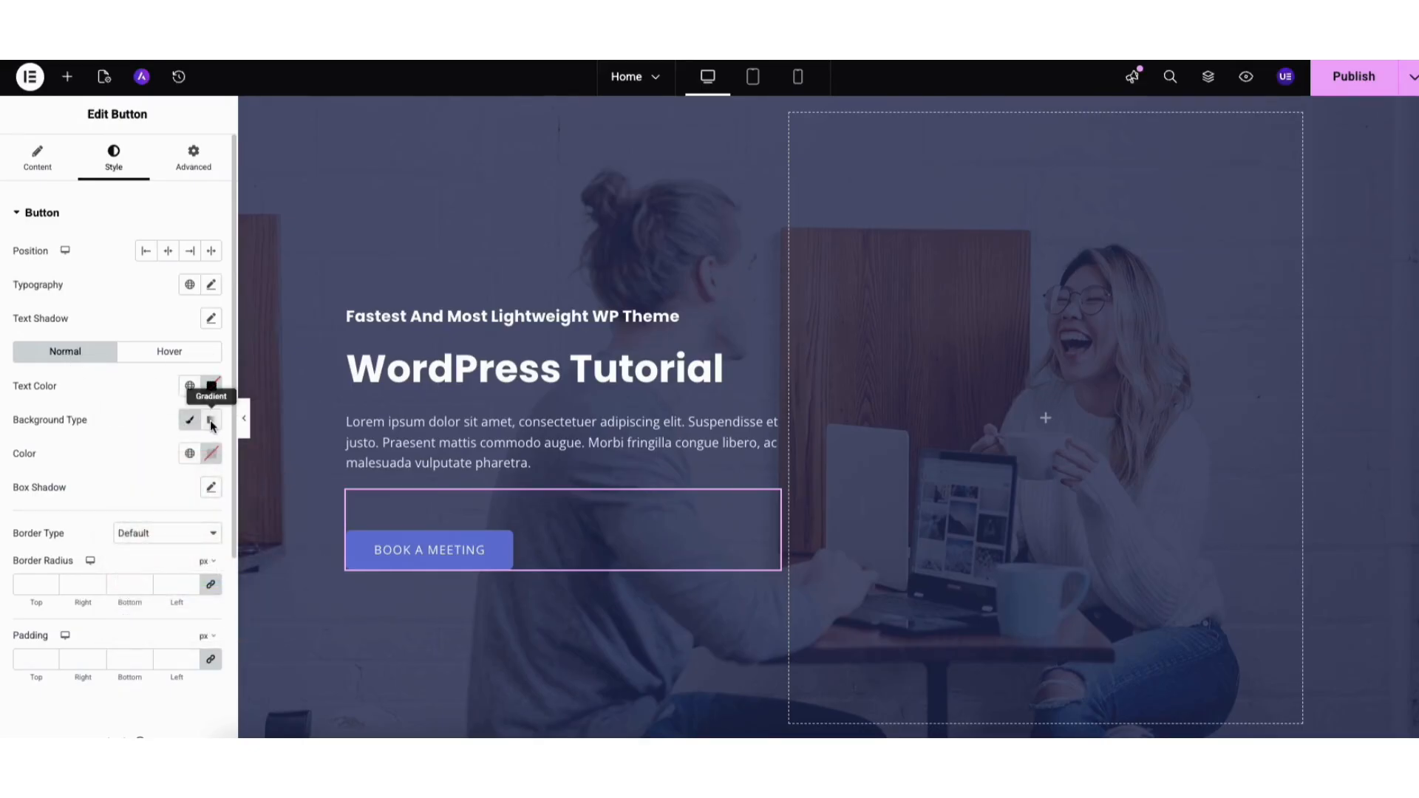
pyautogui.click(212, 453)
pyautogui.click(149, 453)
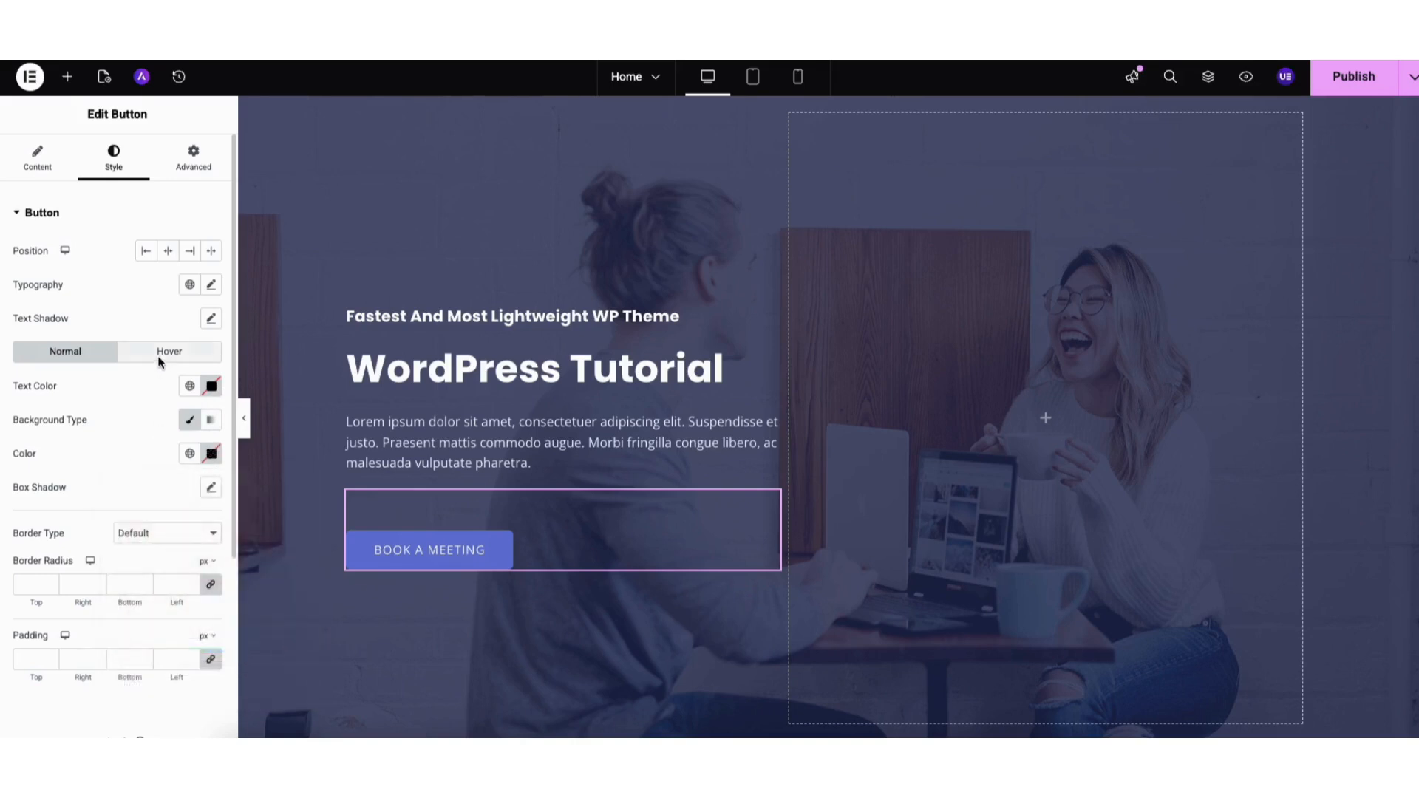
# Examine the Book A Meeting button's hover-state text and background color choices and the page's save options.
pyautogui.click(160, 352)
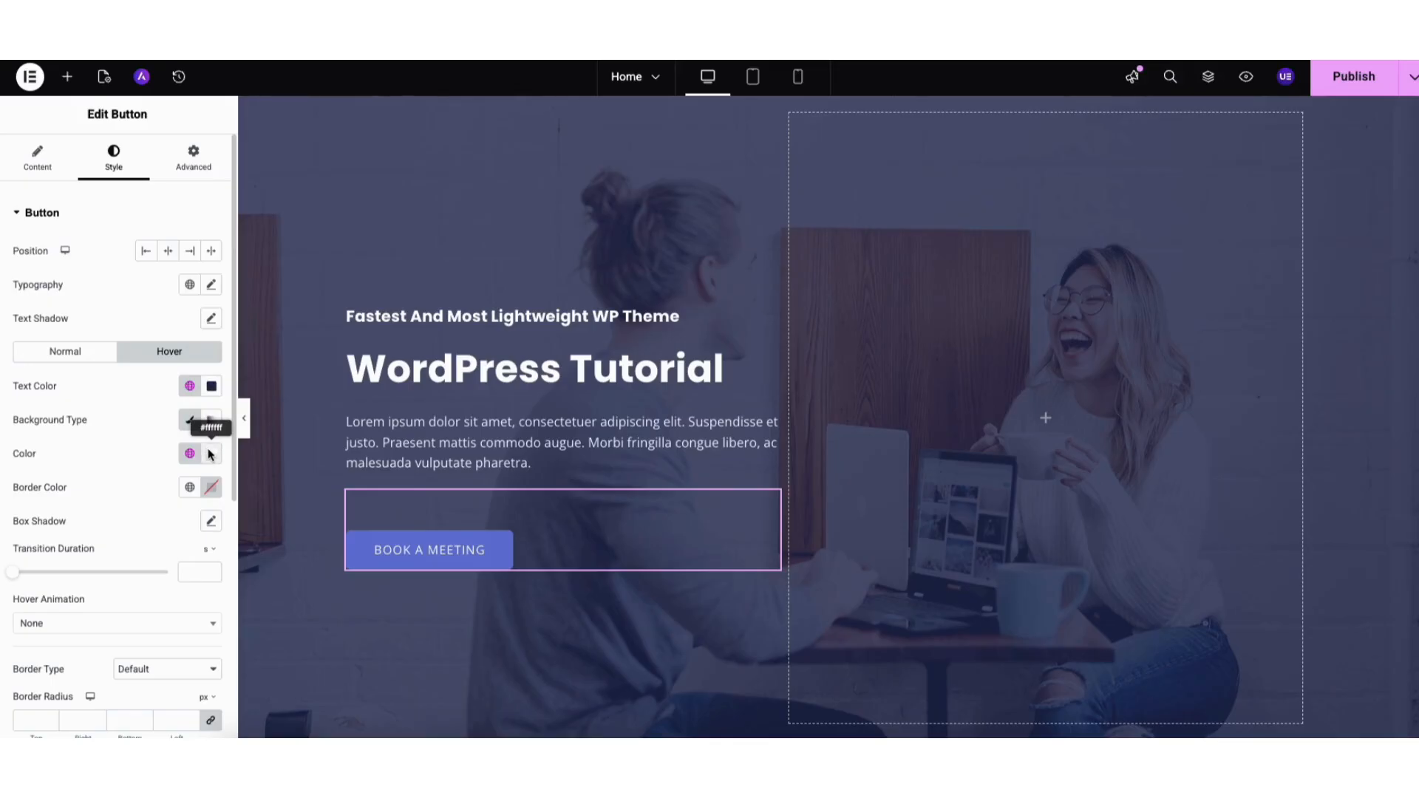
pyautogui.click(212, 386)
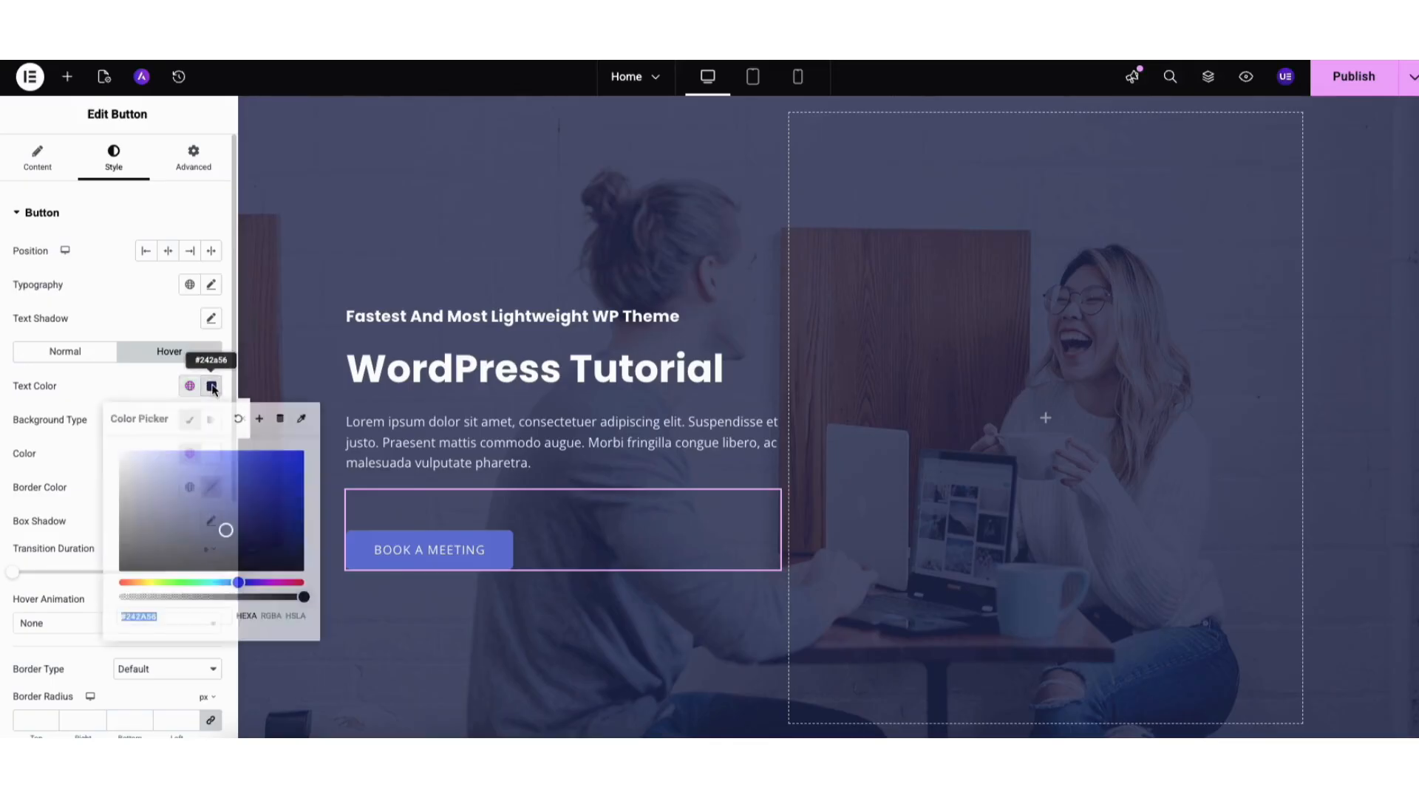
pyautogui.click(151, 388)
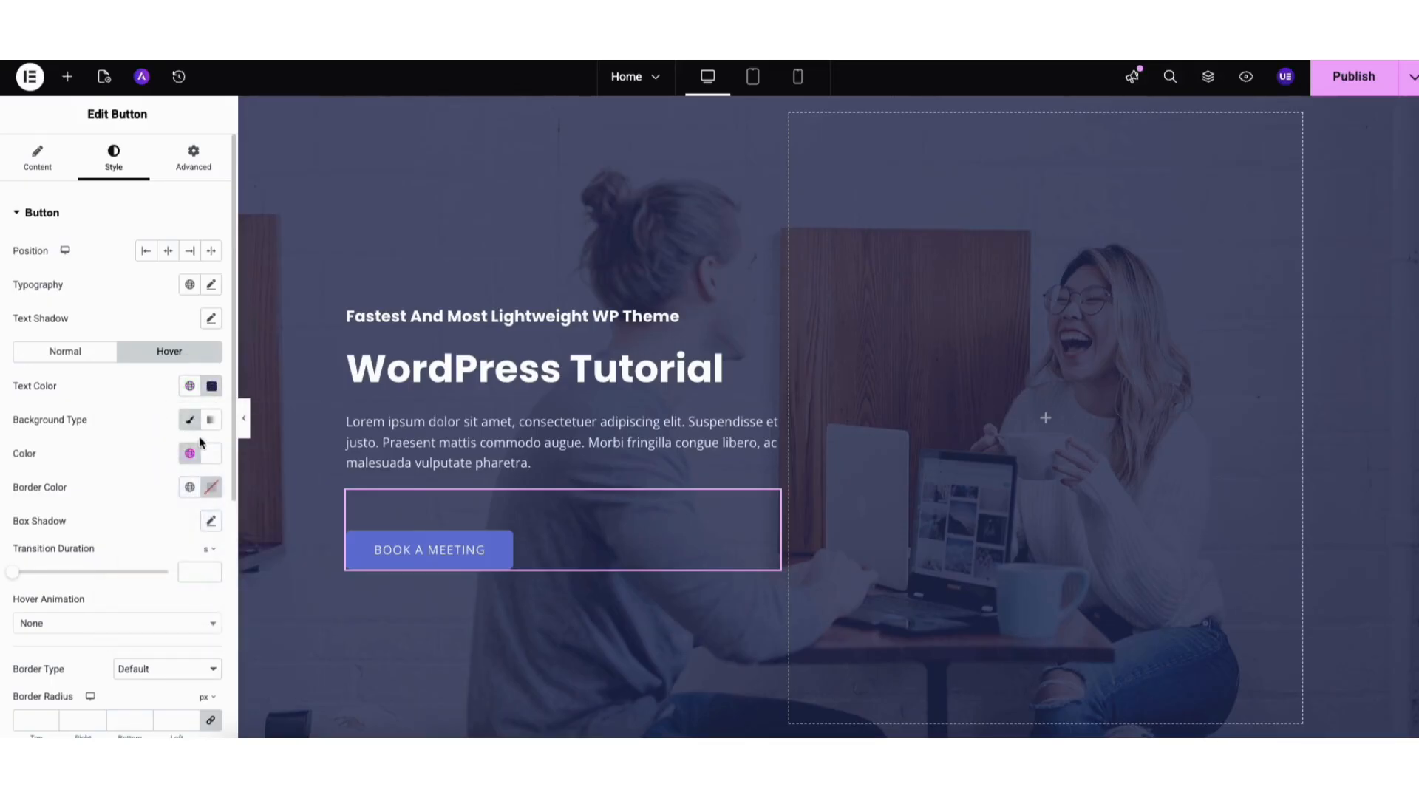
pyautogui.click(210, 452)
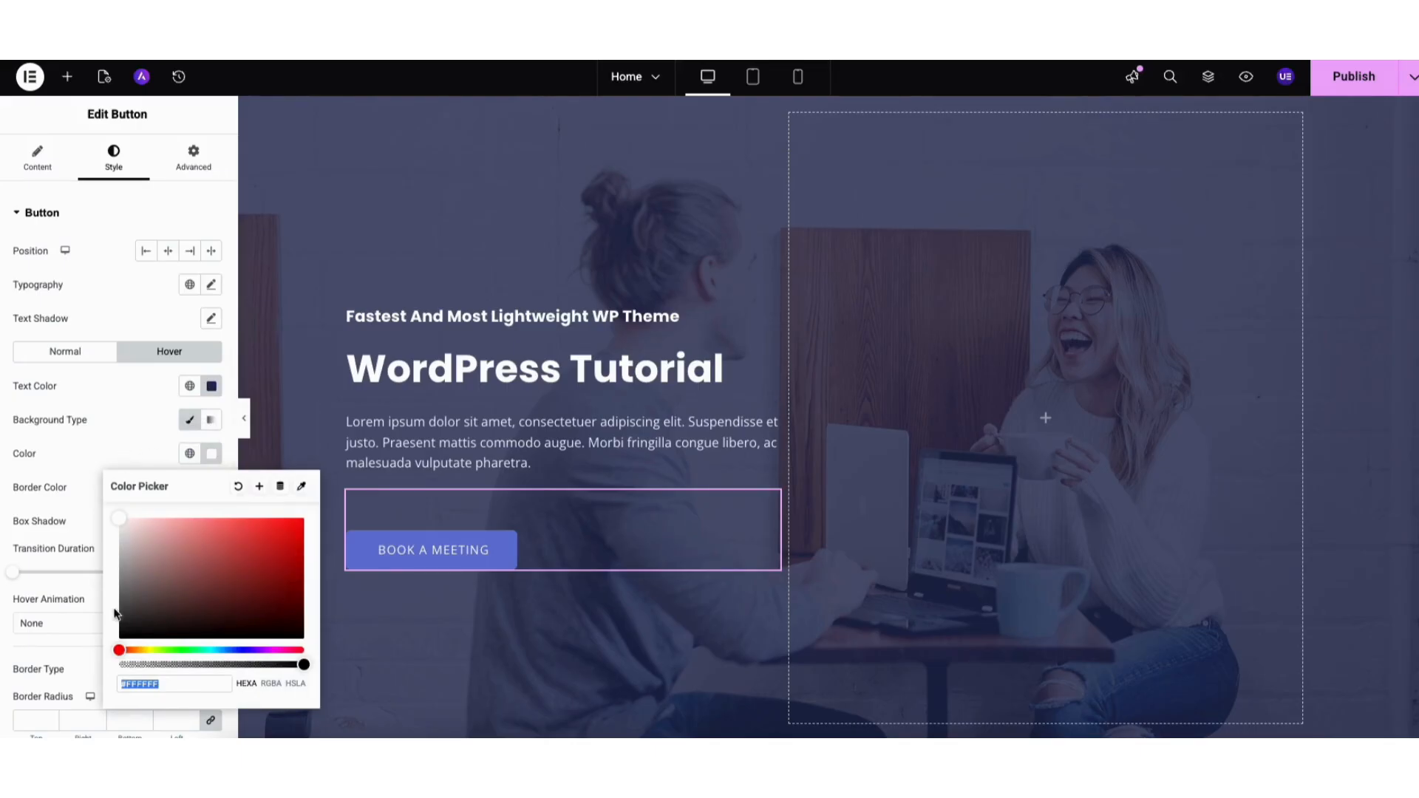
pyautogui.click(144, 446)
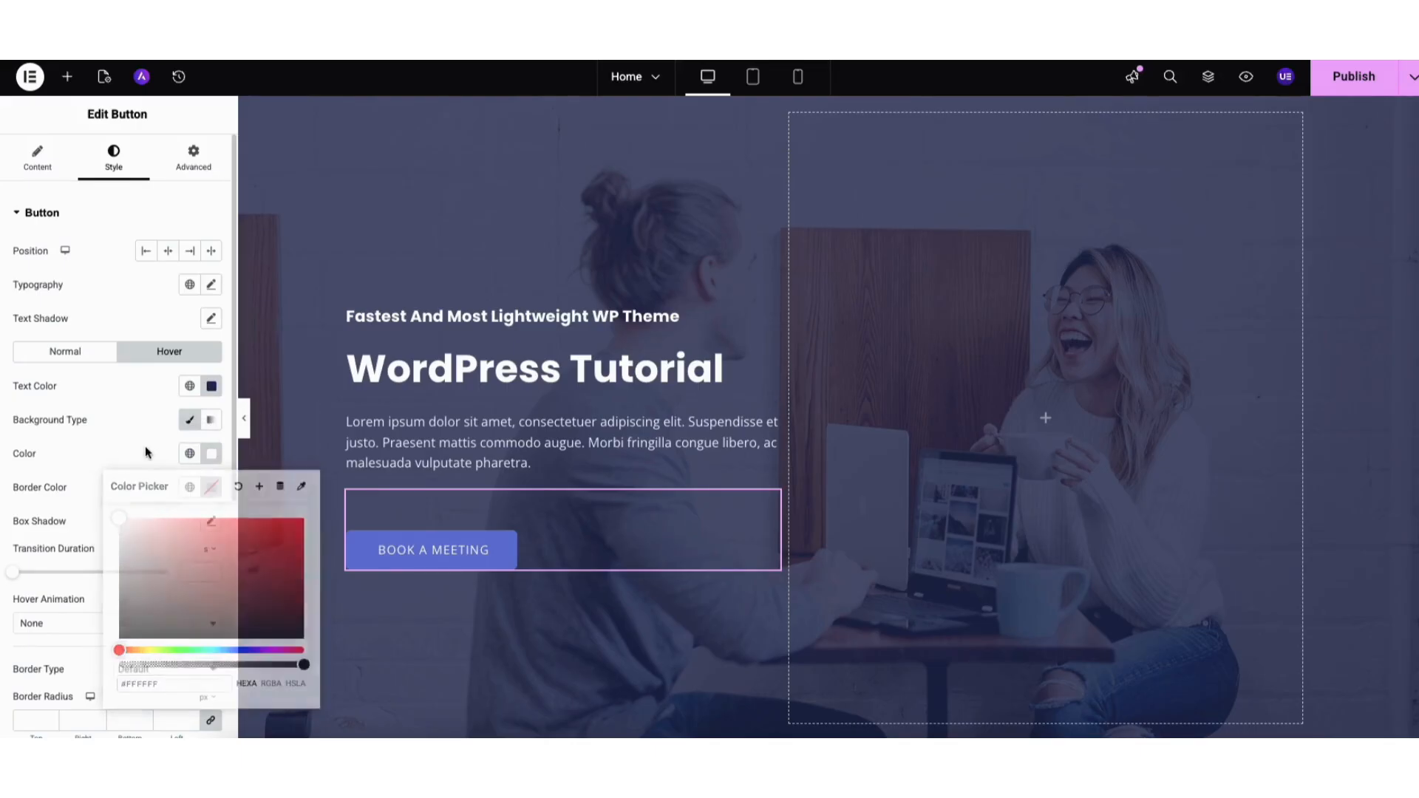
pyautogui.click(1412, 76)
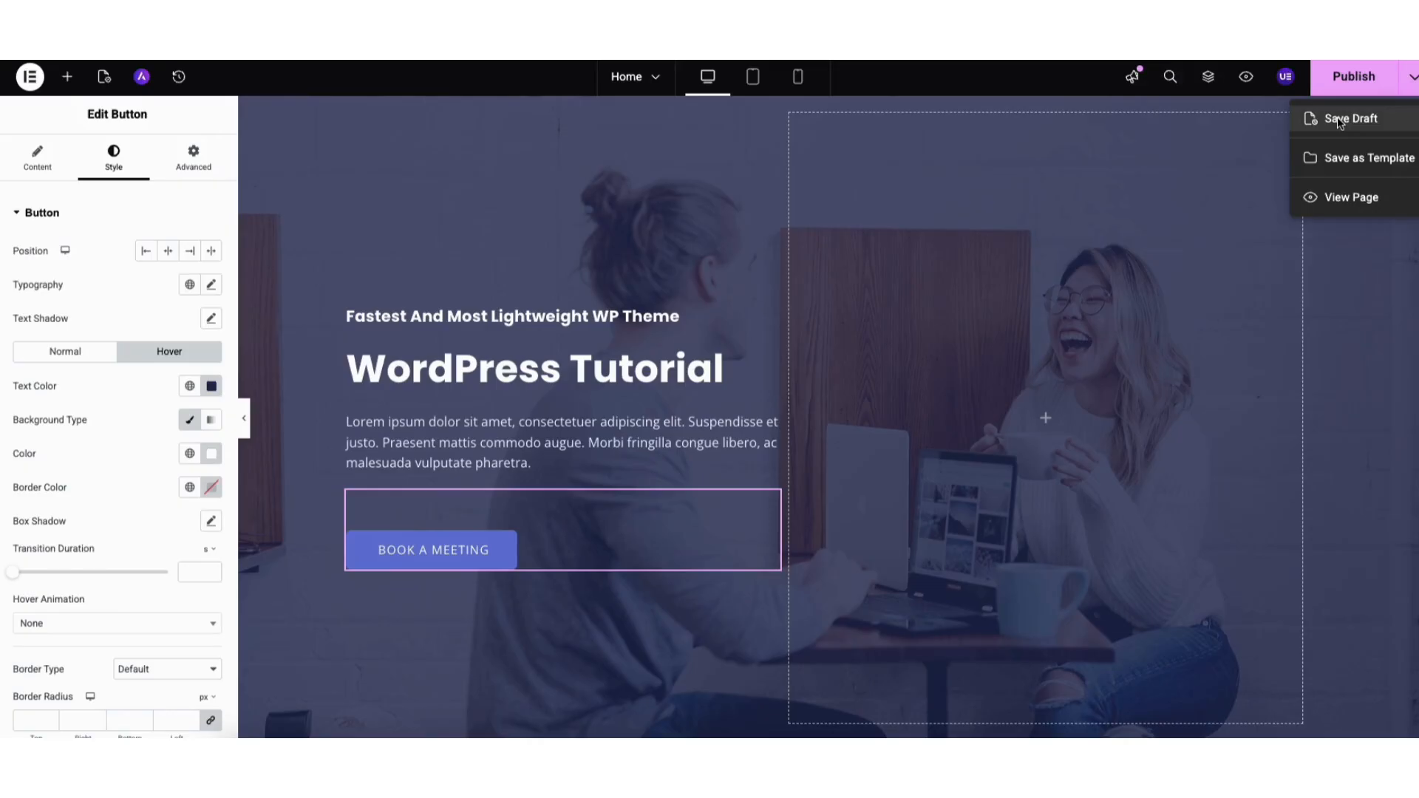
pyautogui.click(1335, 260)
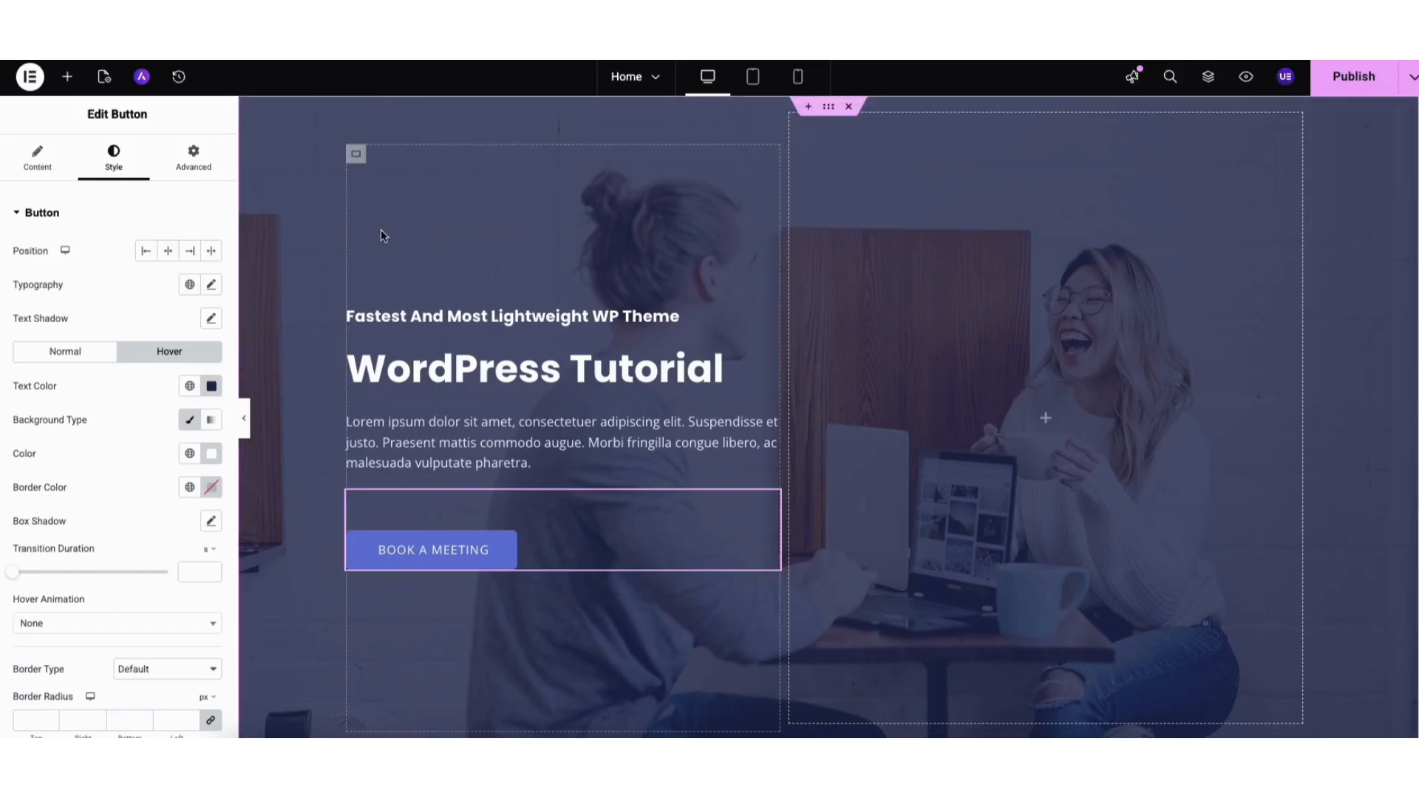
# Edit the hero section's outer container and choose home-hero-bg.jpg from the media library as its background image.
pyautogui.rightClick(308, 205)
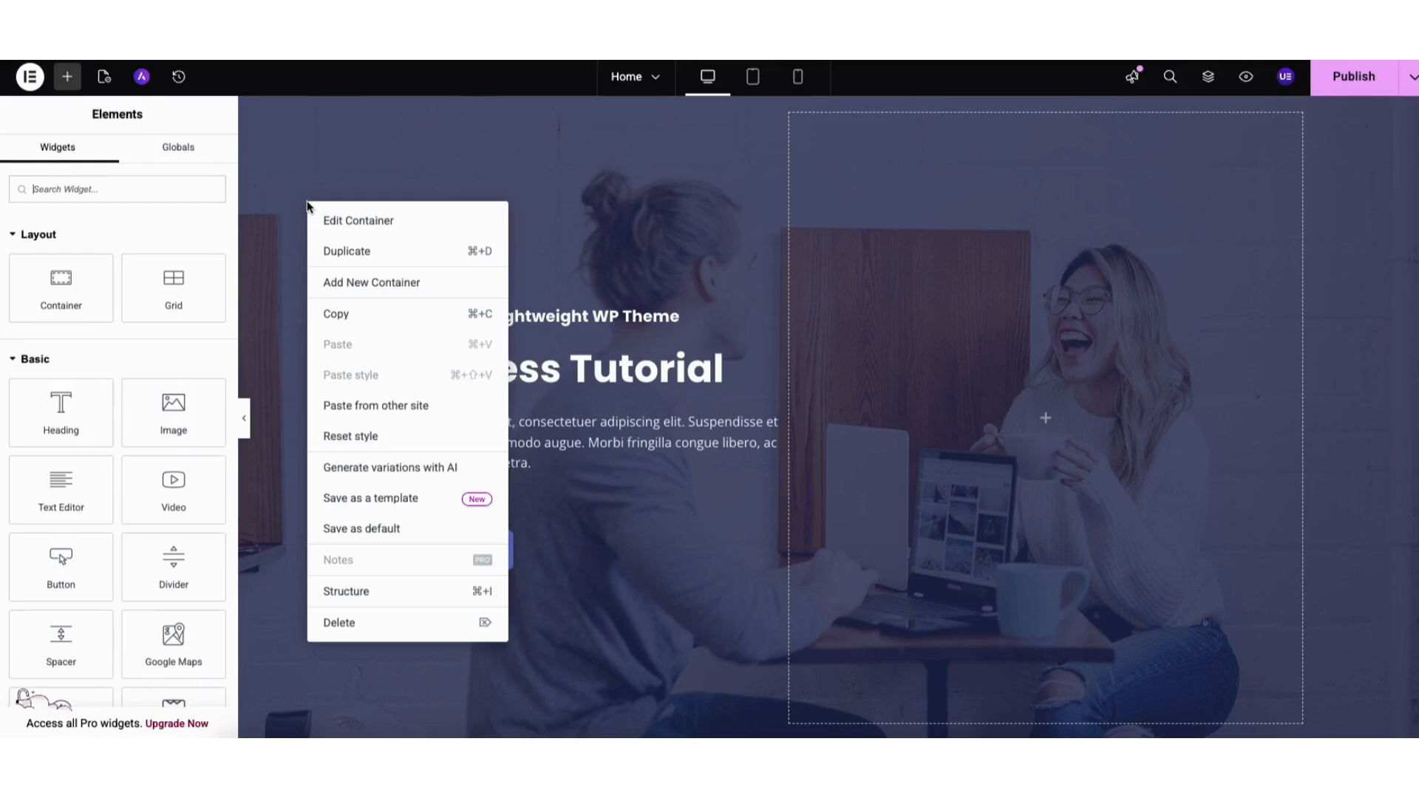
pyautogui.click(344, 222)
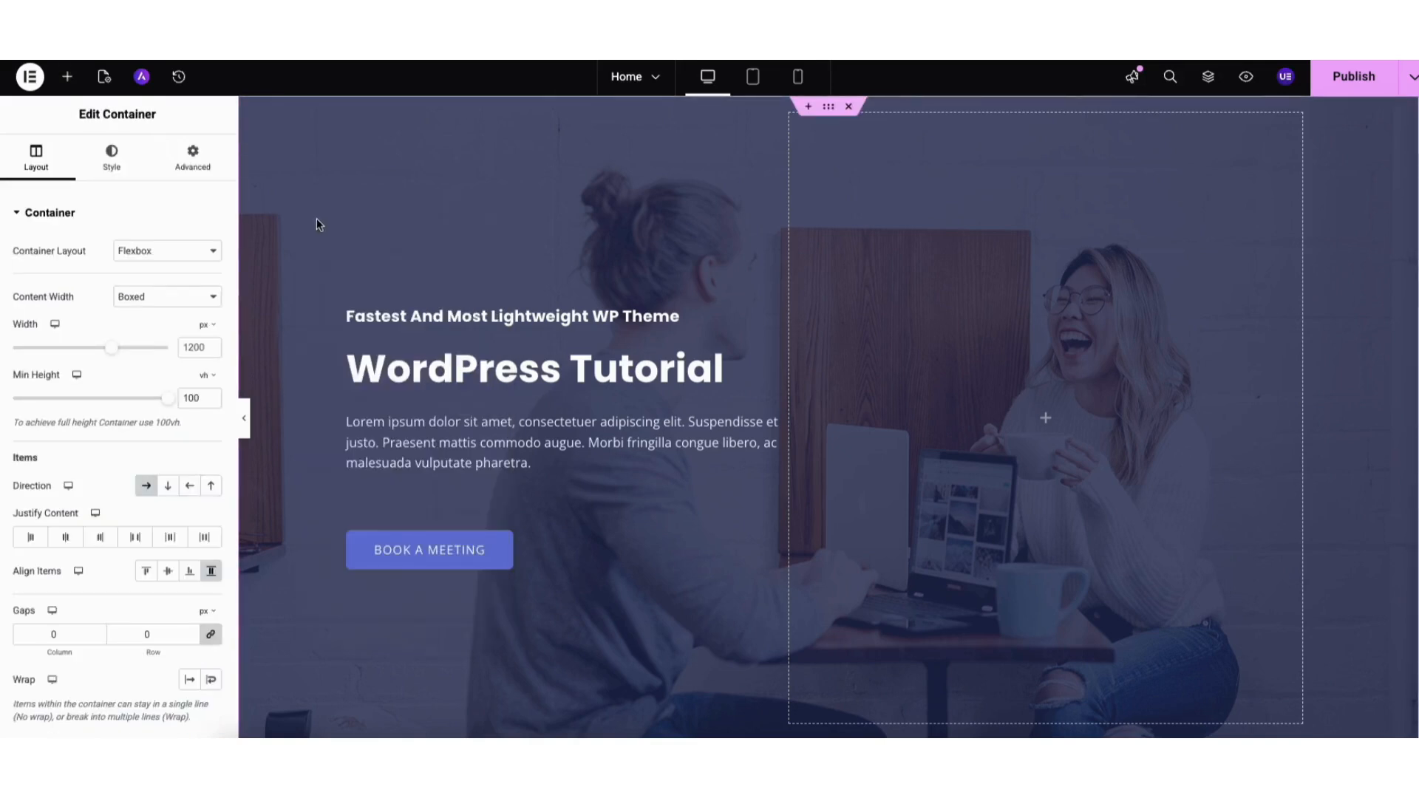
pyautogui.click(107, 167)
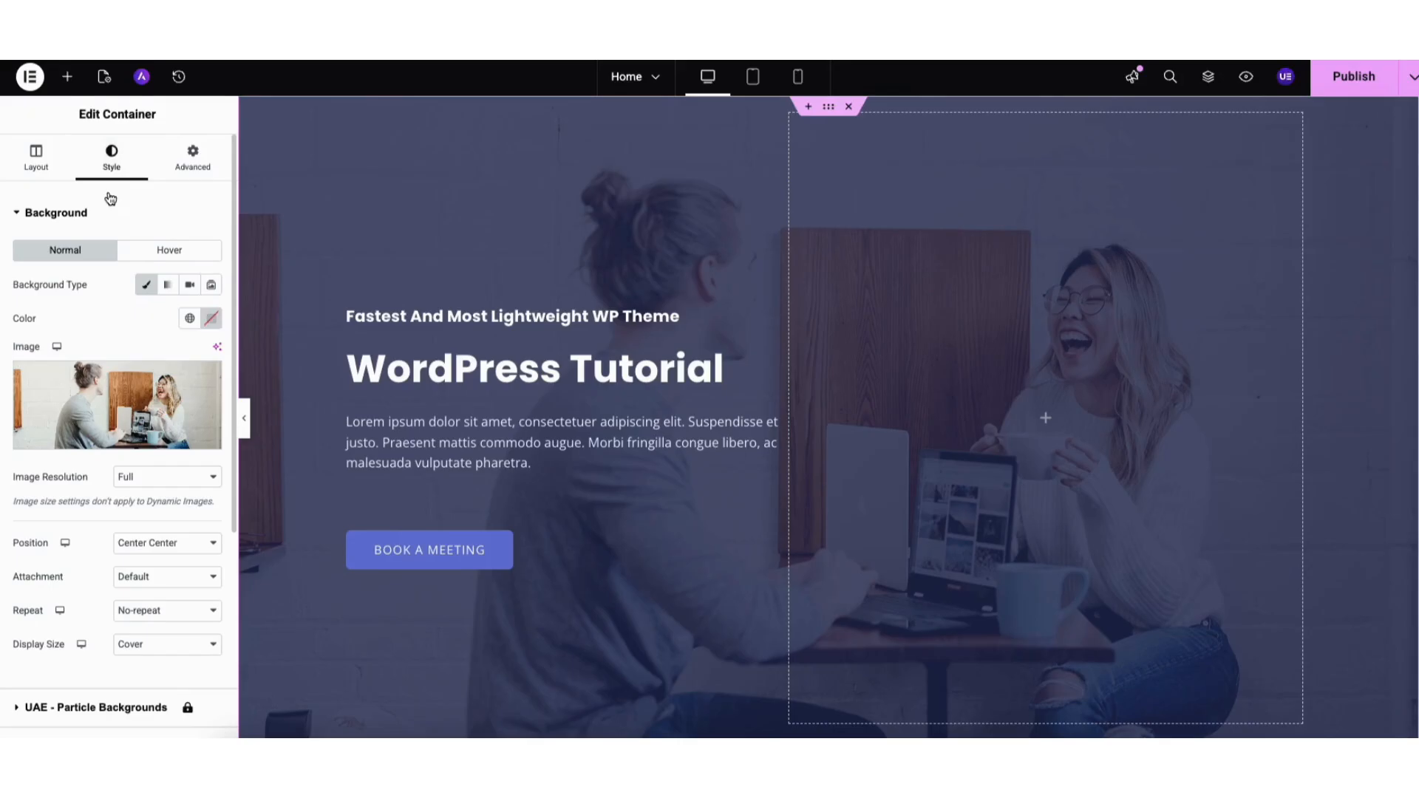
pyautogui.moveTo(115, 403)
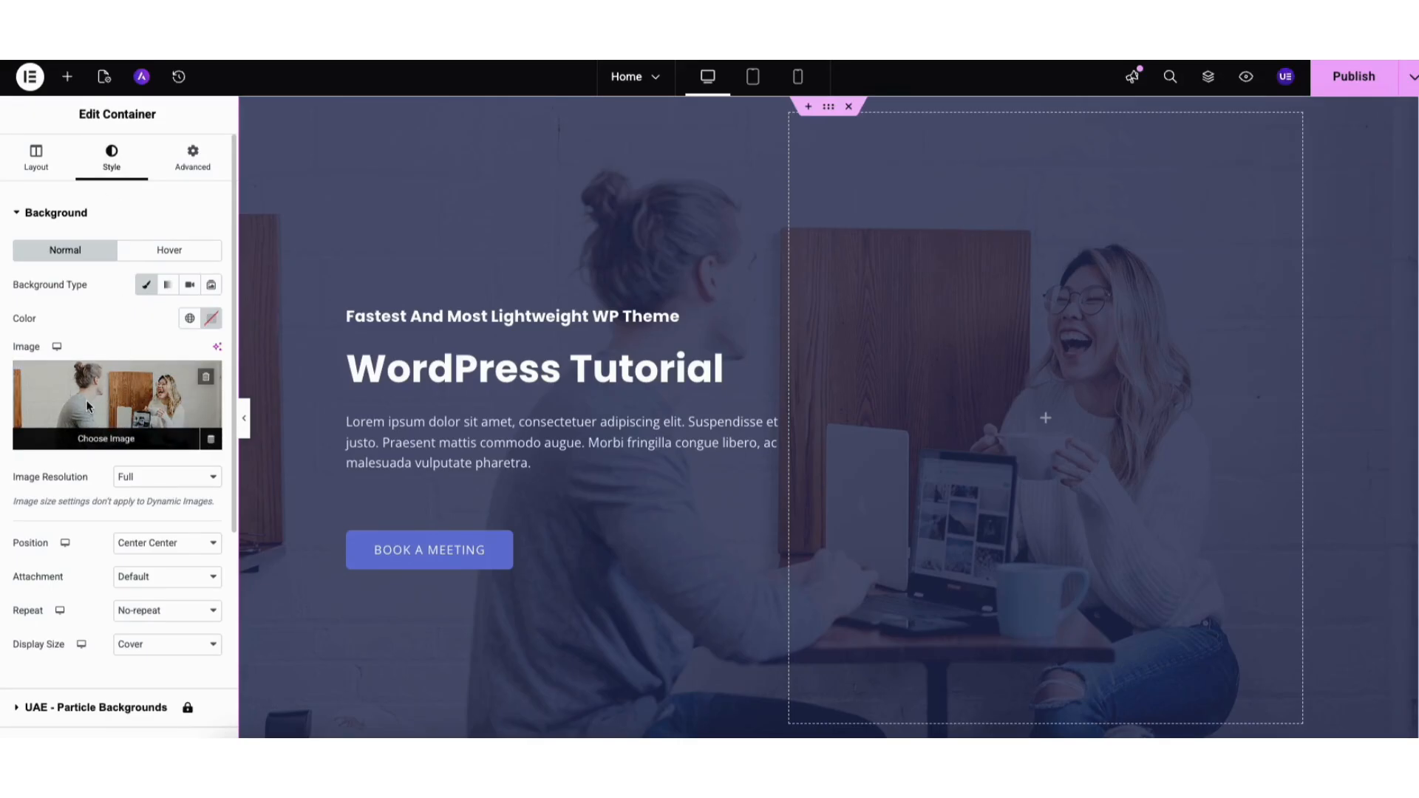
pyautogui.click(101, 405)
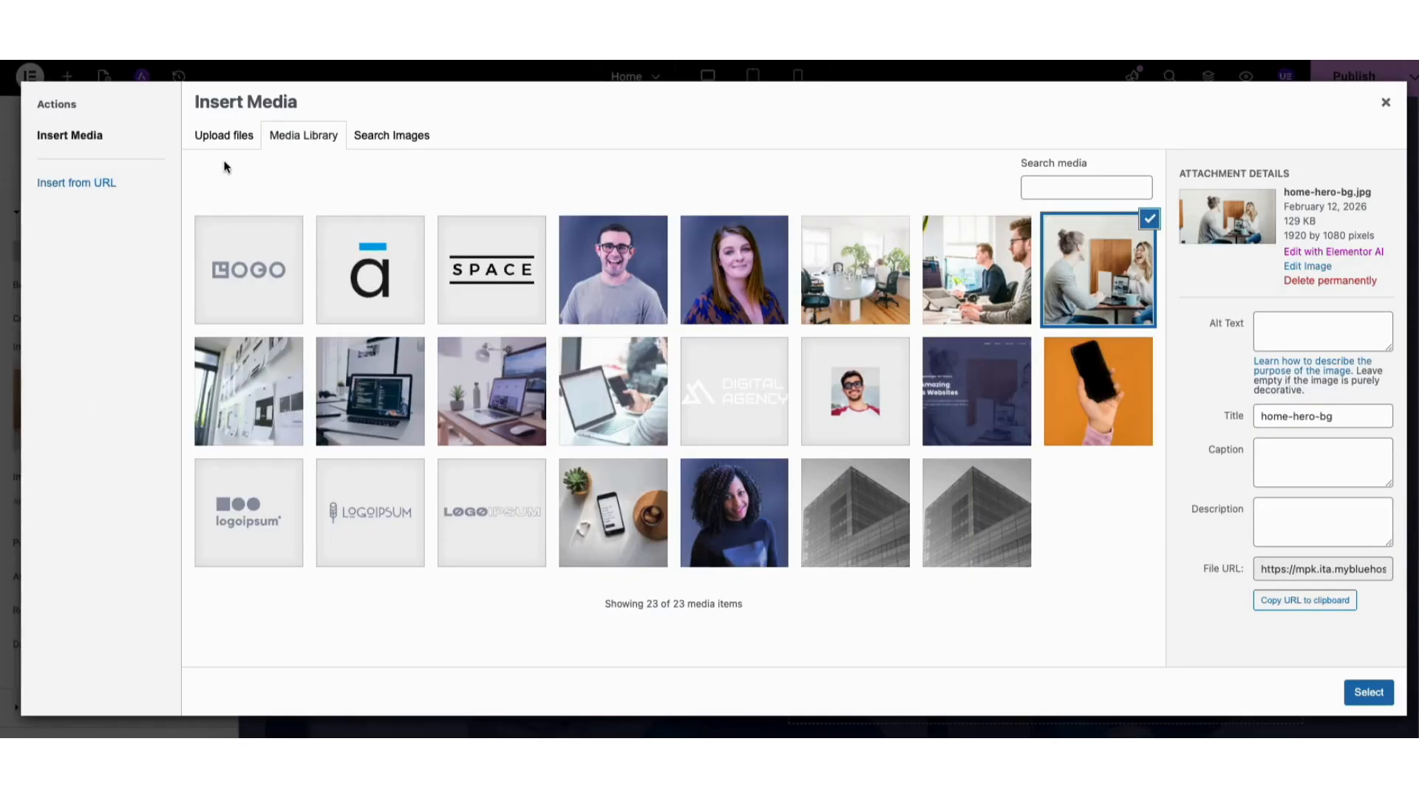
pyautogui.click(224, 137)
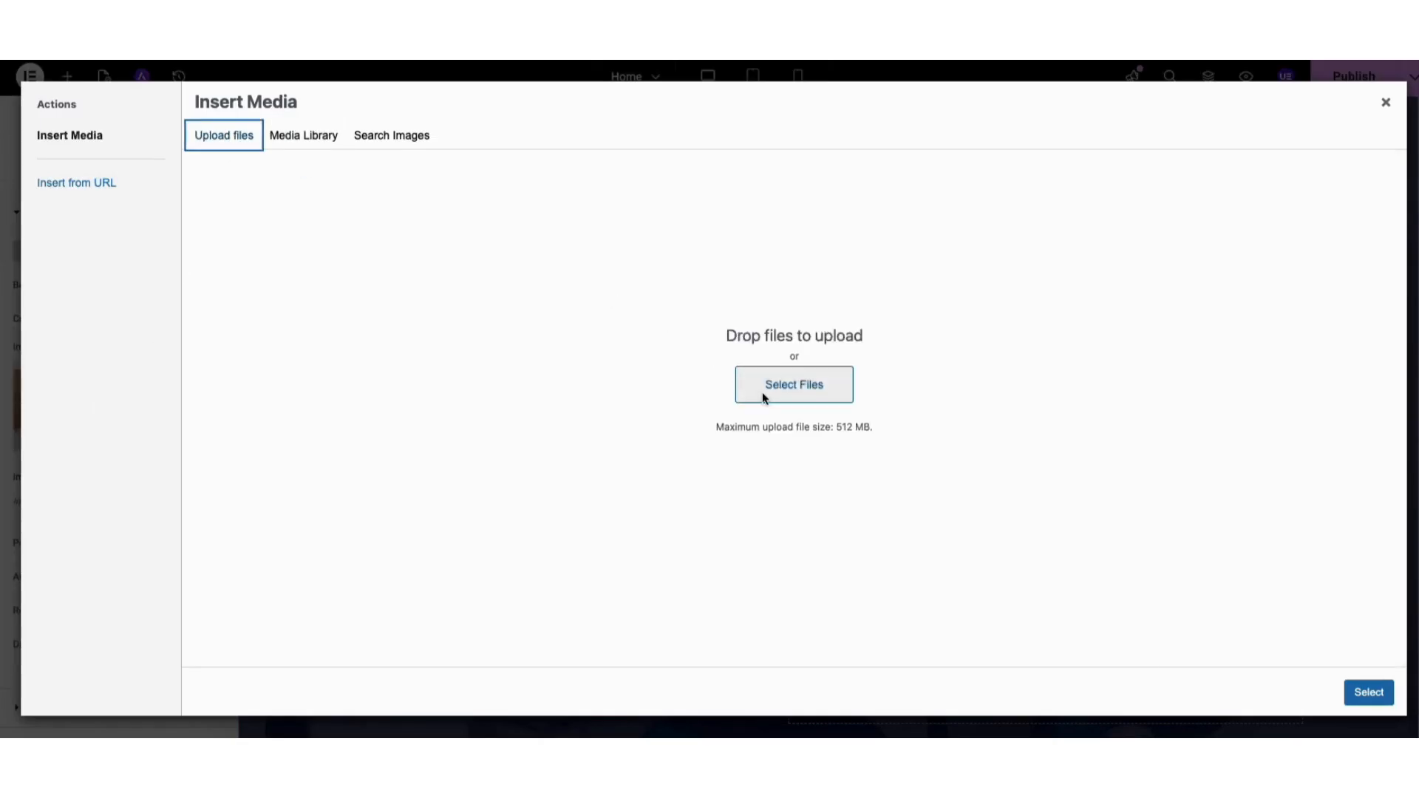
pyautogui.click(319, 135)
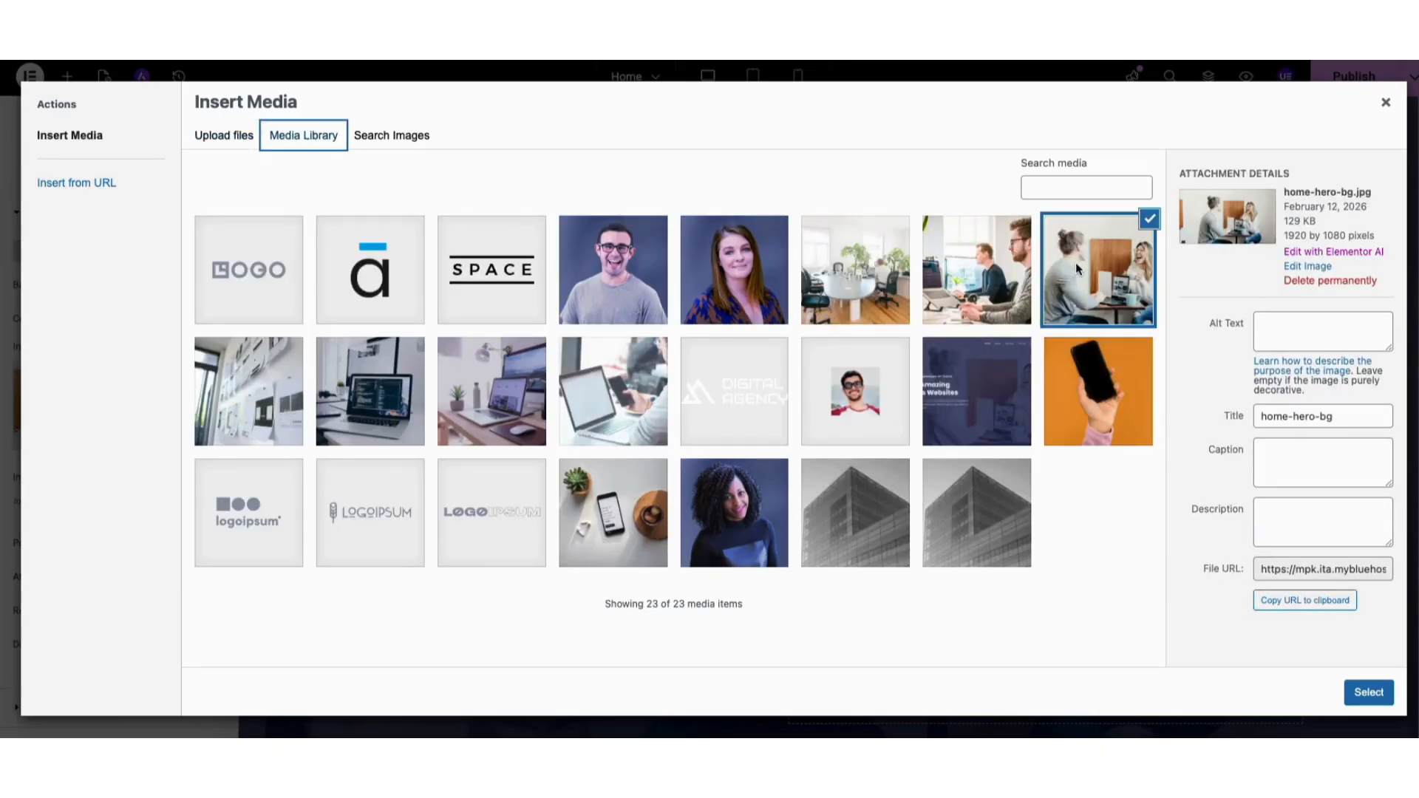
pyautogui.click(1369, 692)
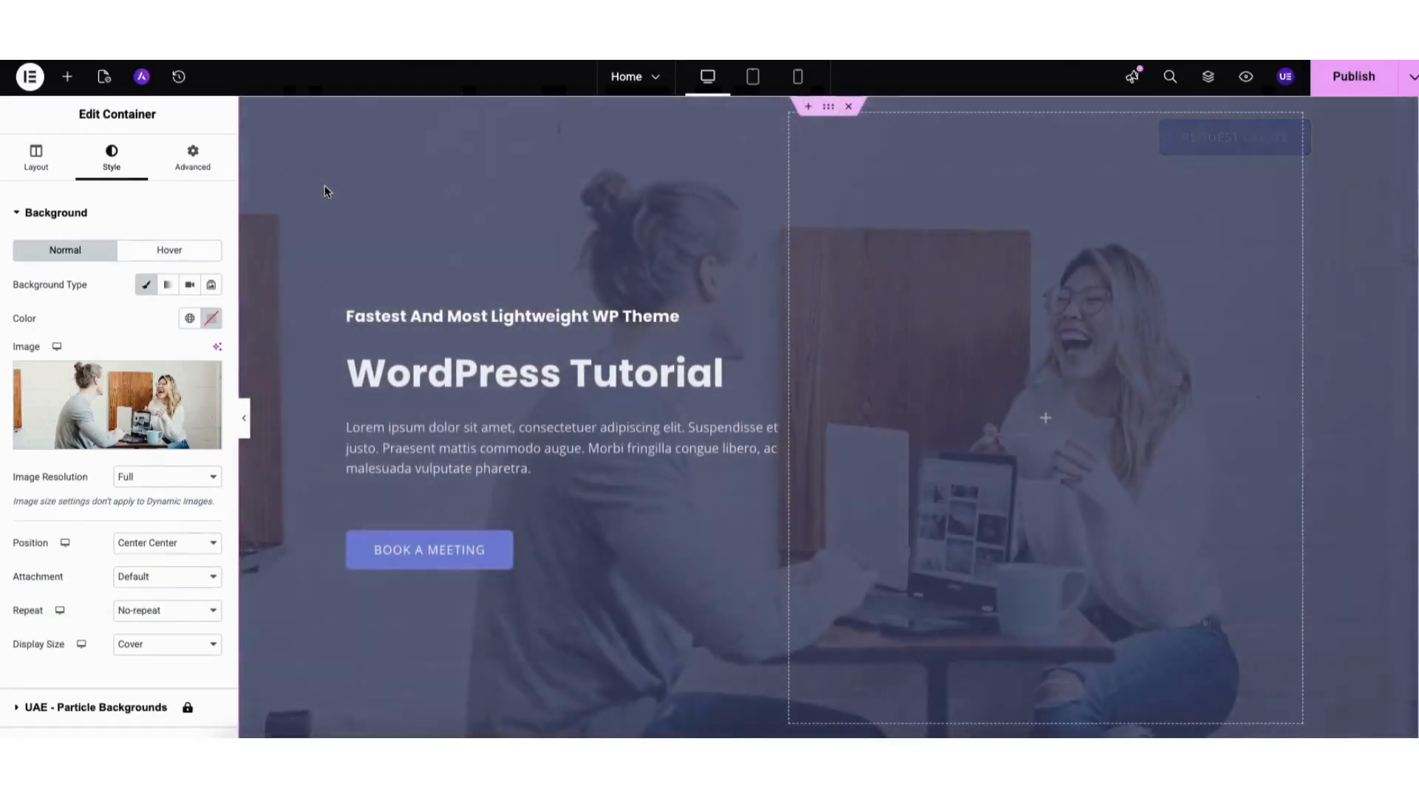
# Set the hero container's background overlay color to #313972 with an opacity of 0.8.
pyautogui.scroll(-5, 118, 443)
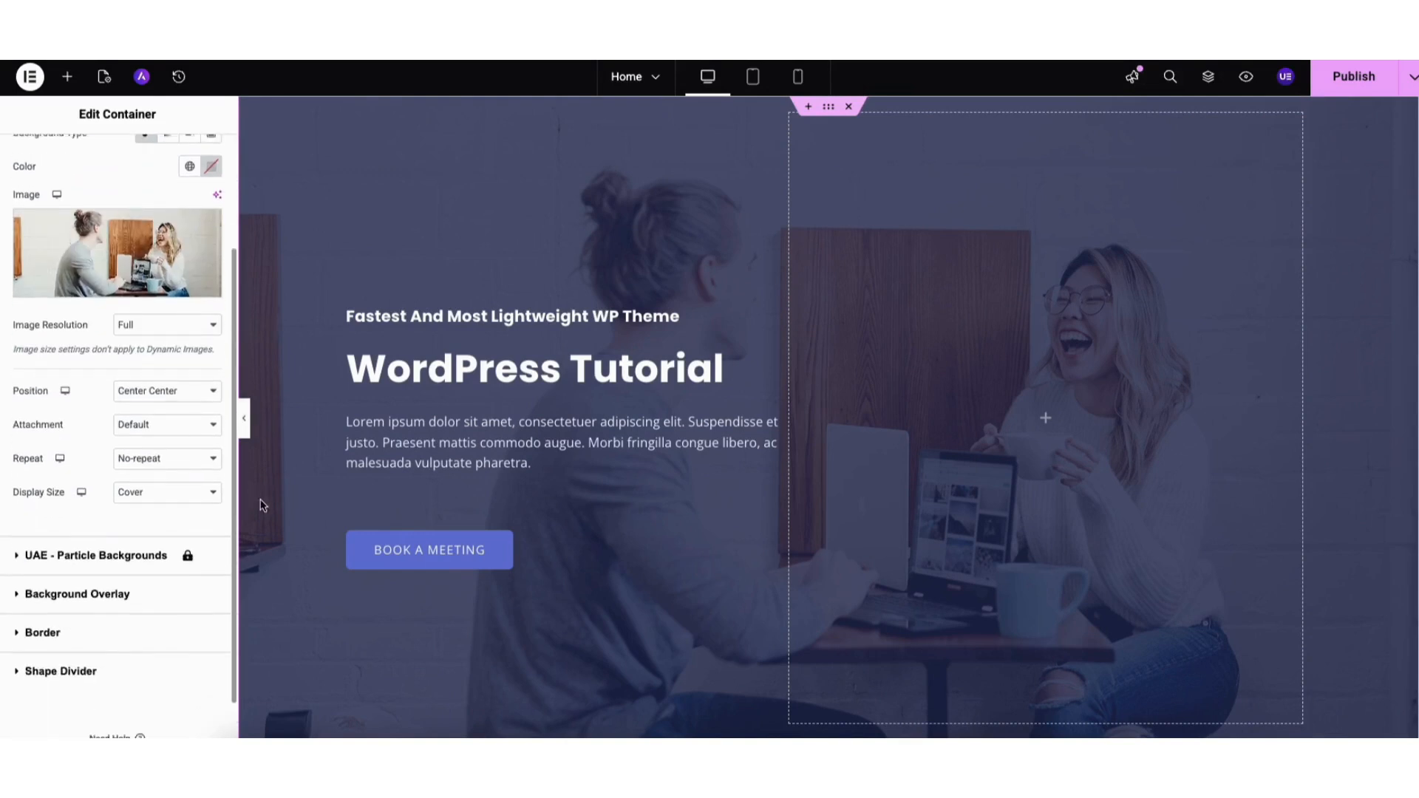
pyautogui.click(99, 547)
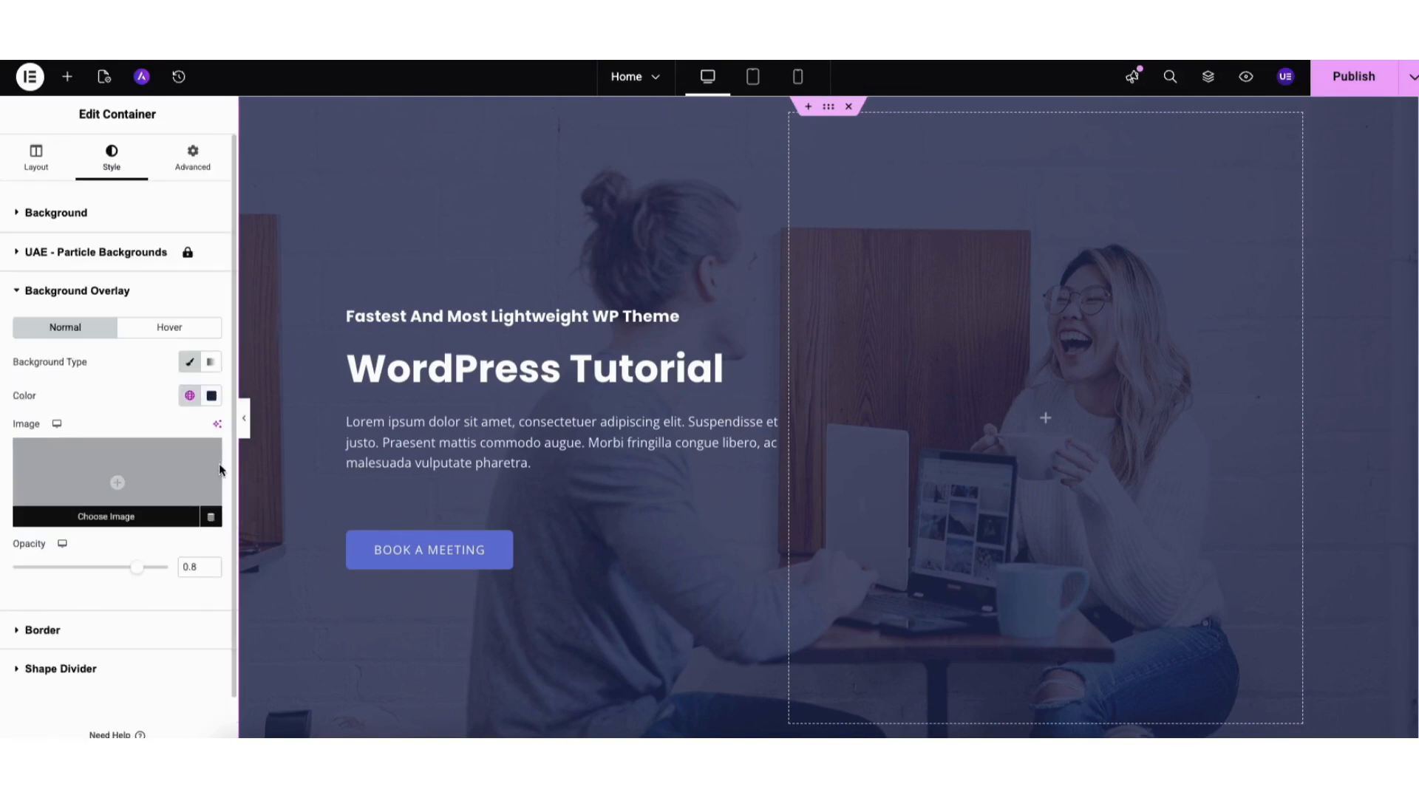
pyautogui.click(211, 395)
pyautogui.moveTo(210, 517)
pyautogui.mouseDown()
pyautogui.moveTo(252, 481)
pyautogui.moveTo(223, 527)
pyautogui.mouseUp()
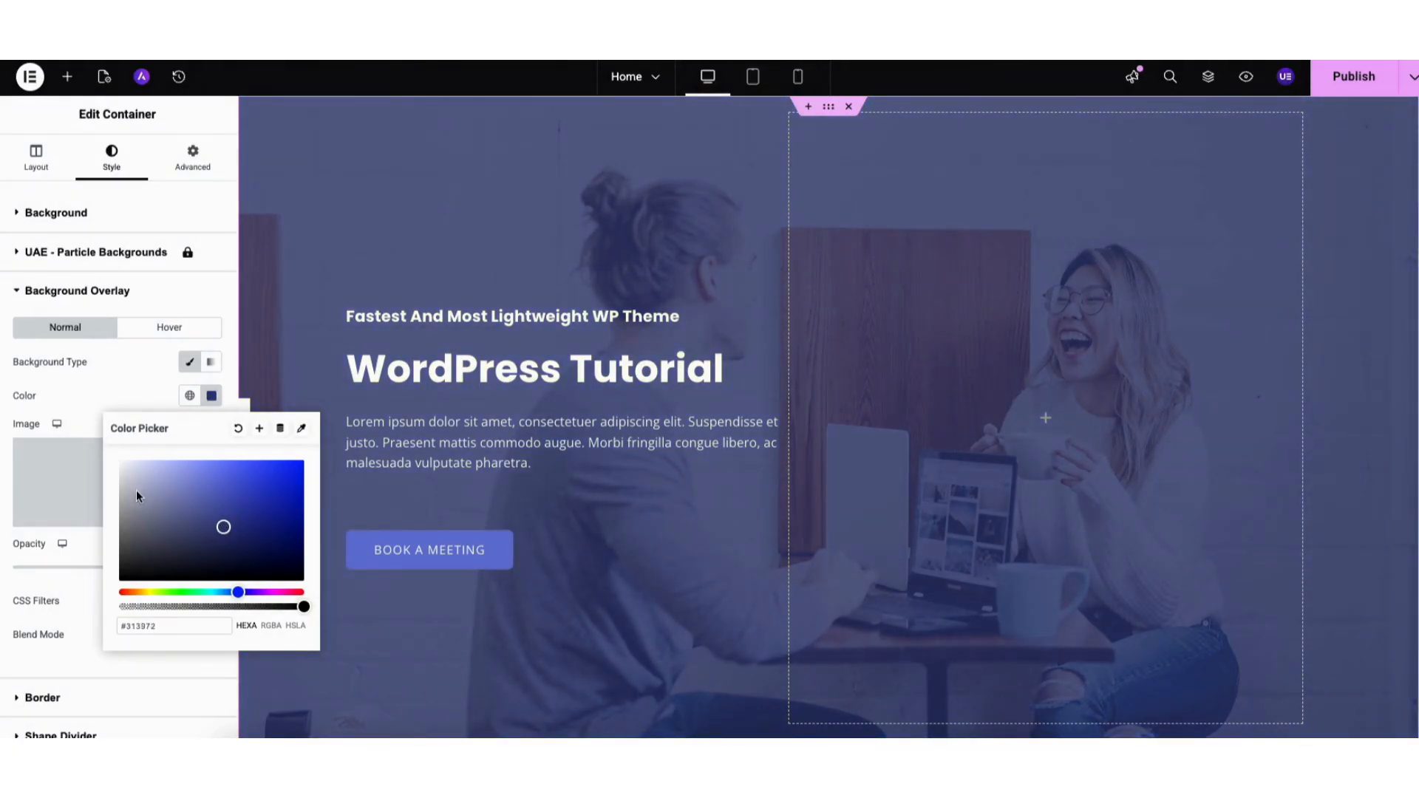
pyautogui.click(96, 403)
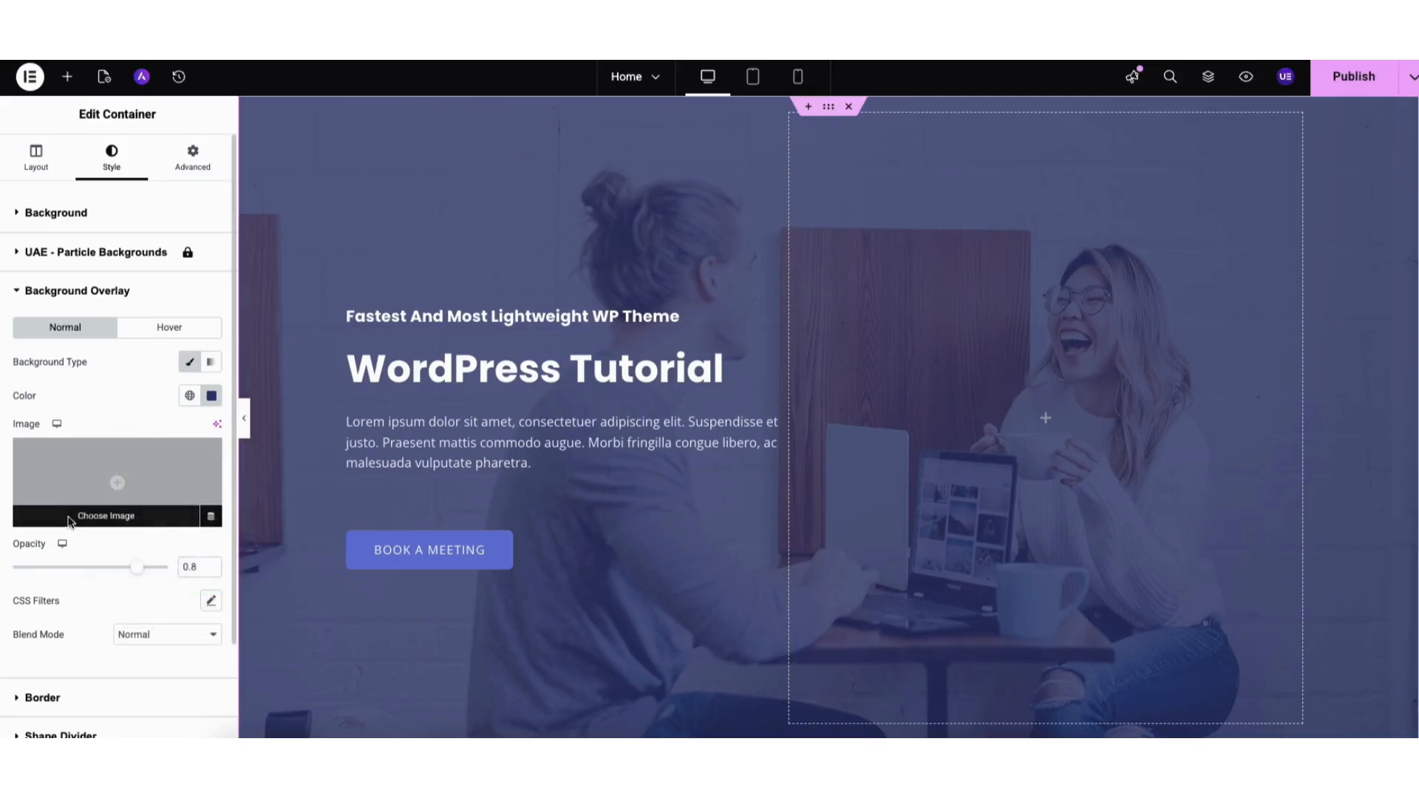
pyautogui.moveTo(139, 571)
pyautogui.mouseDown()
pyautogui.moveTo(45, 576)
pyautogui.moveTo(165, 570)
pyautogui.moveTo(140, 576)
pyautogui.mouseUp()
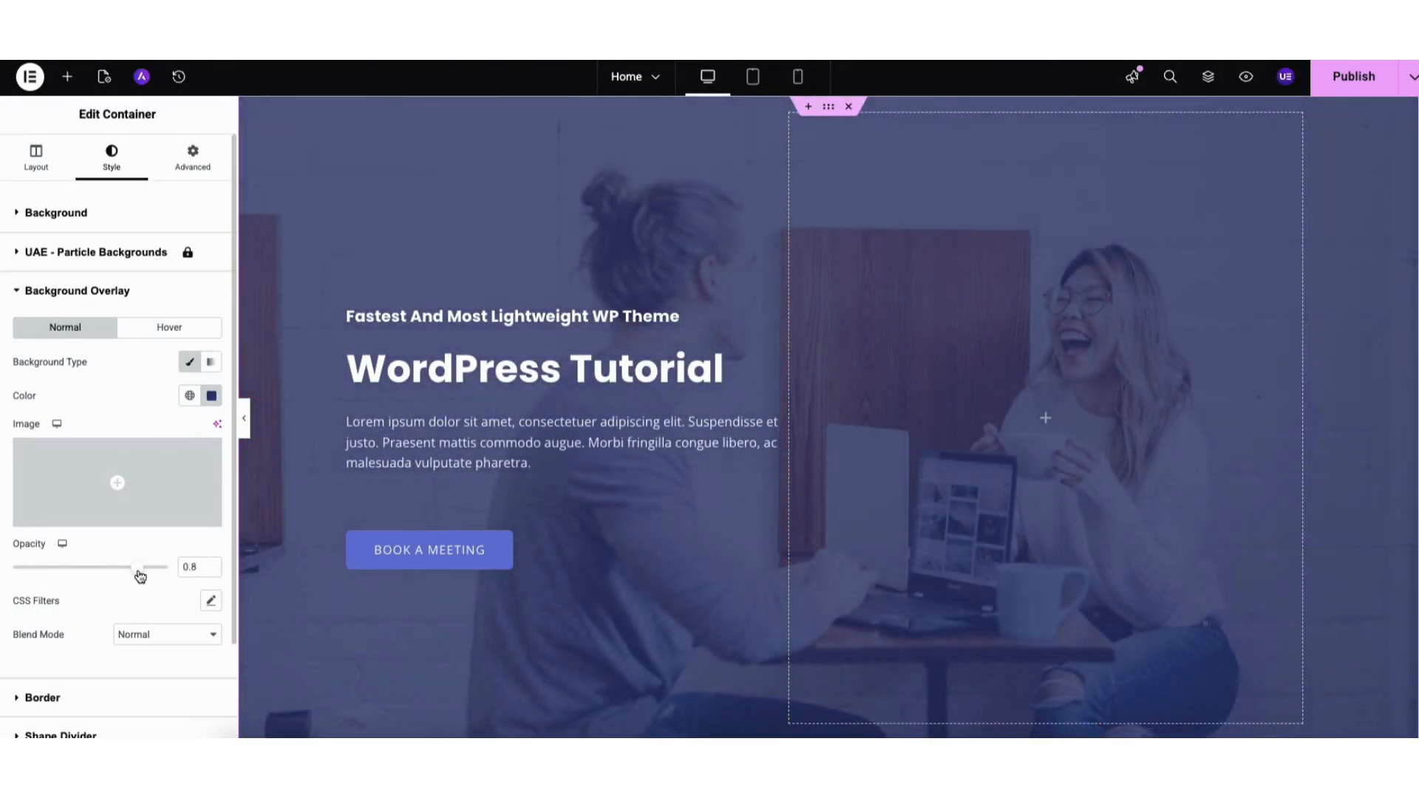
pyautogui.click(1408, 82)
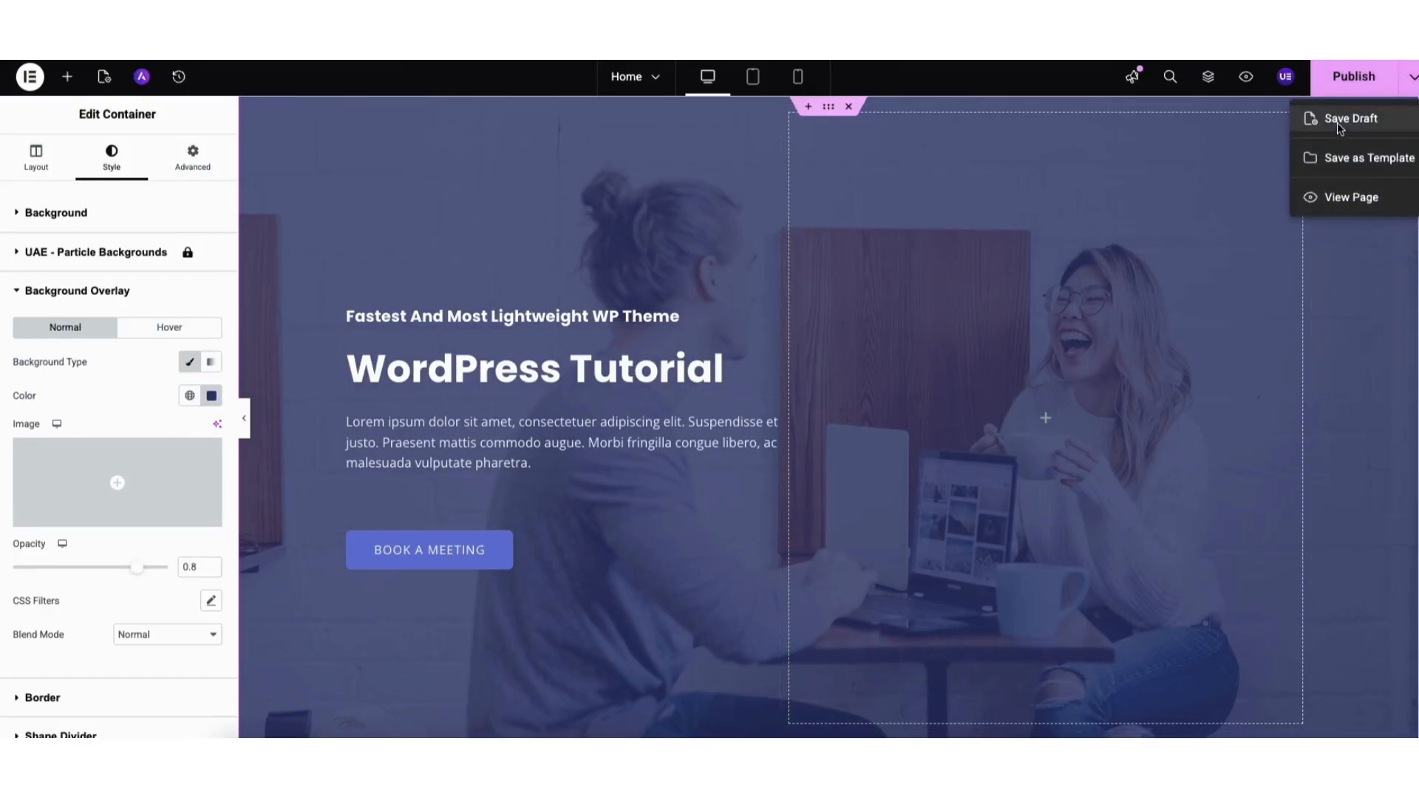
pyautogui.click(1355, 264)
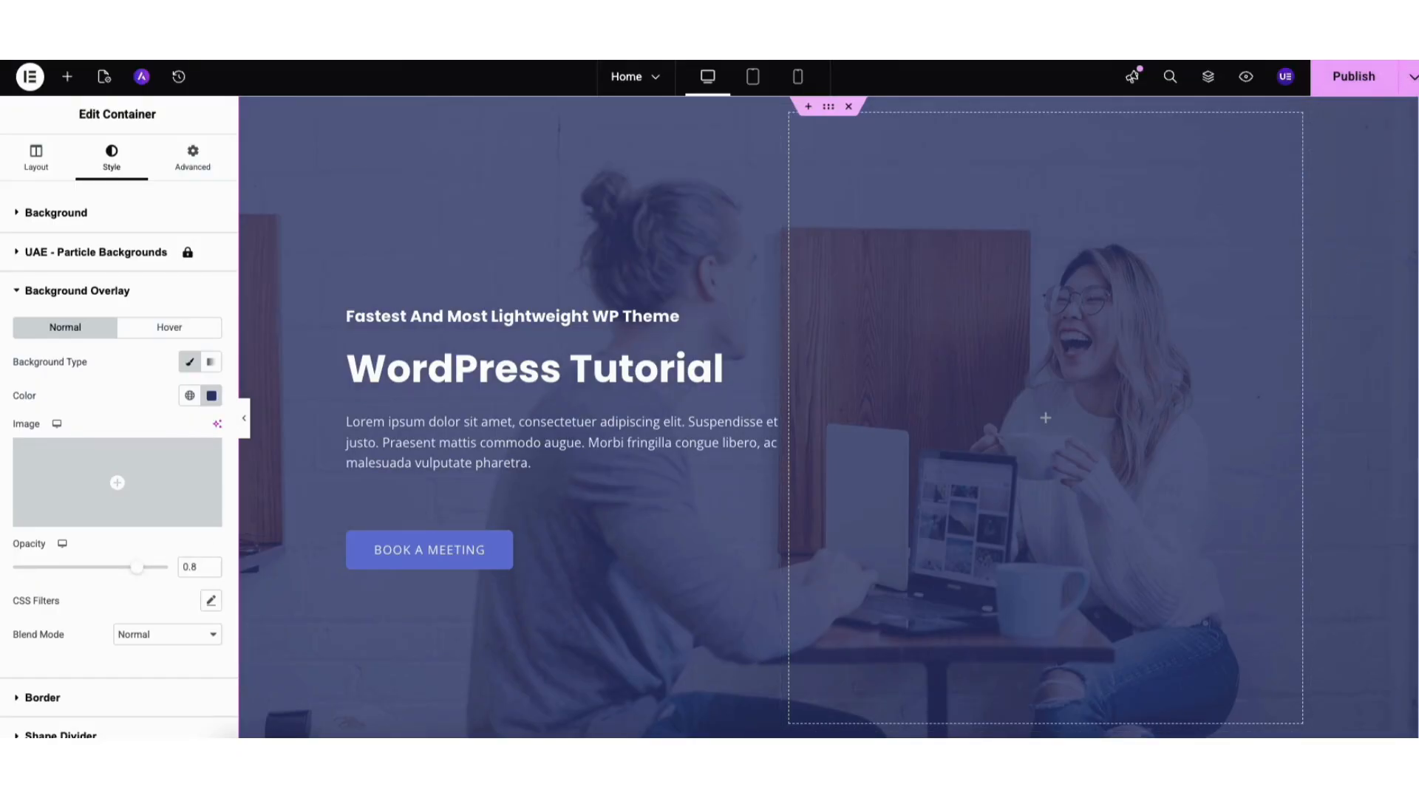
# Add a Heading widget between the paragraph and button of the "How can we help you?" section and open its style settings.
pyautogui.scroll(-8, 1406, 214)
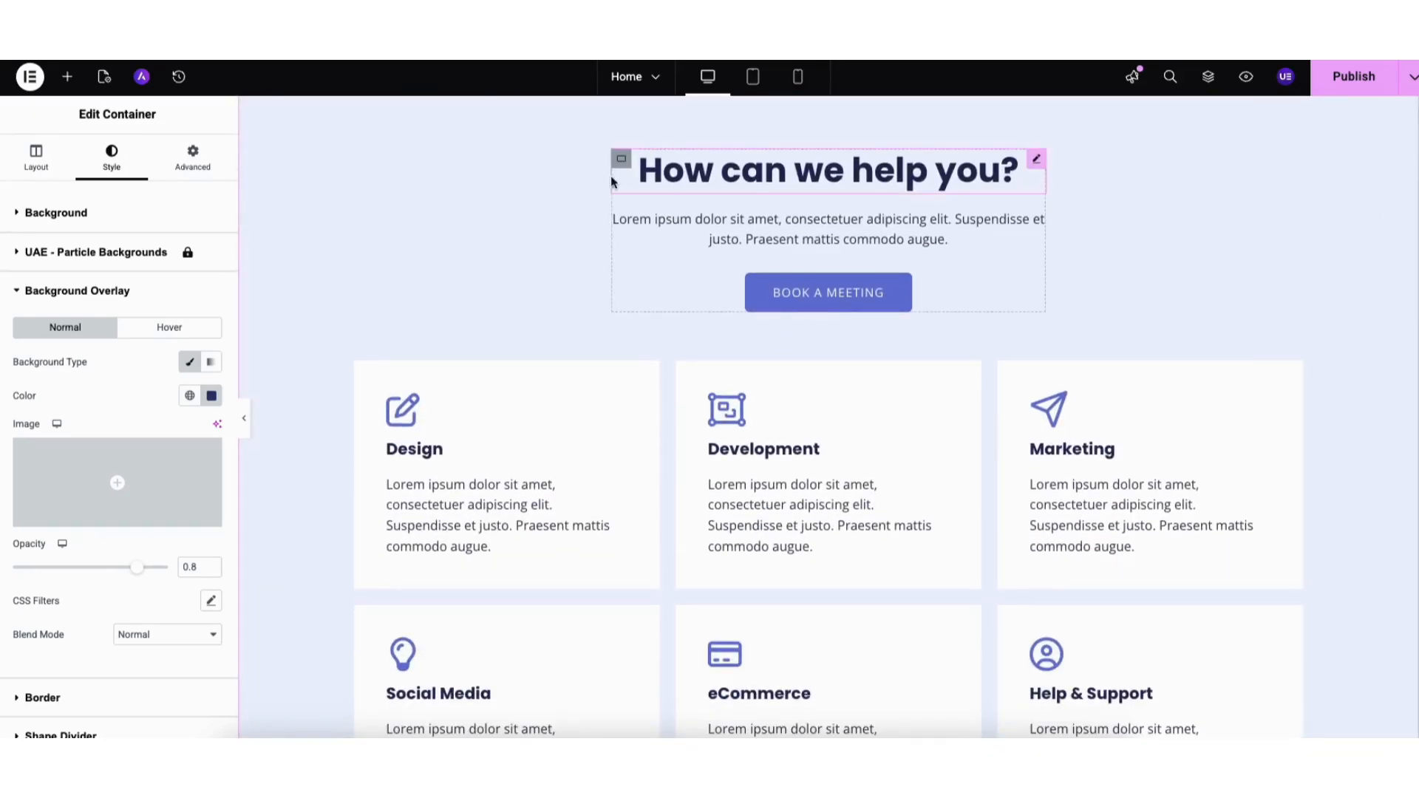
pyautogui.click(68, 78)
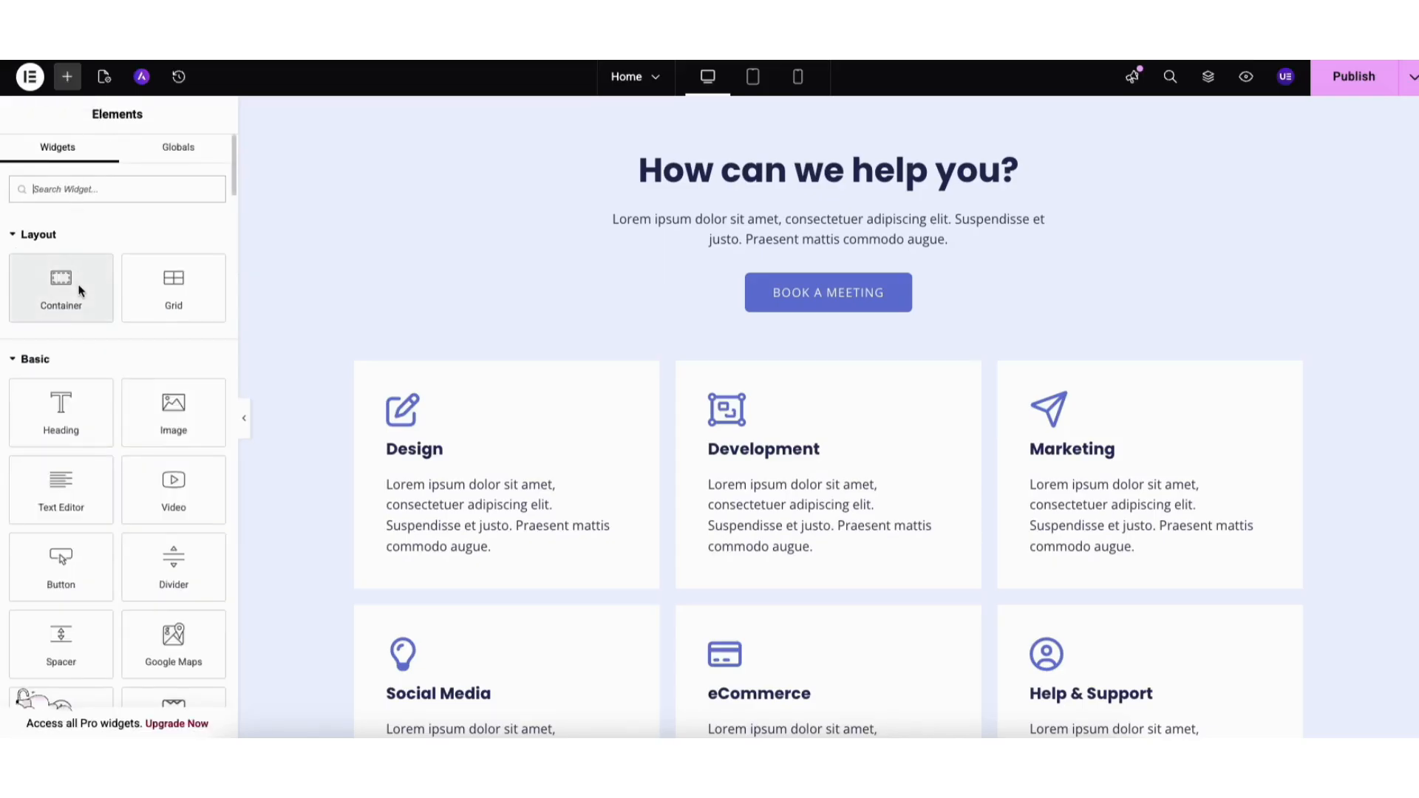
pyautogui.moveTo(231, 162)
pyautogui.mouseDown()
pyautogui.moveTo(238, 529)
pyautogui.moveTo(228, 151)
pyautogui.mouseUp()
pyautogui.moveTo(73, 397); pyautogui.dragTo(816, 275)
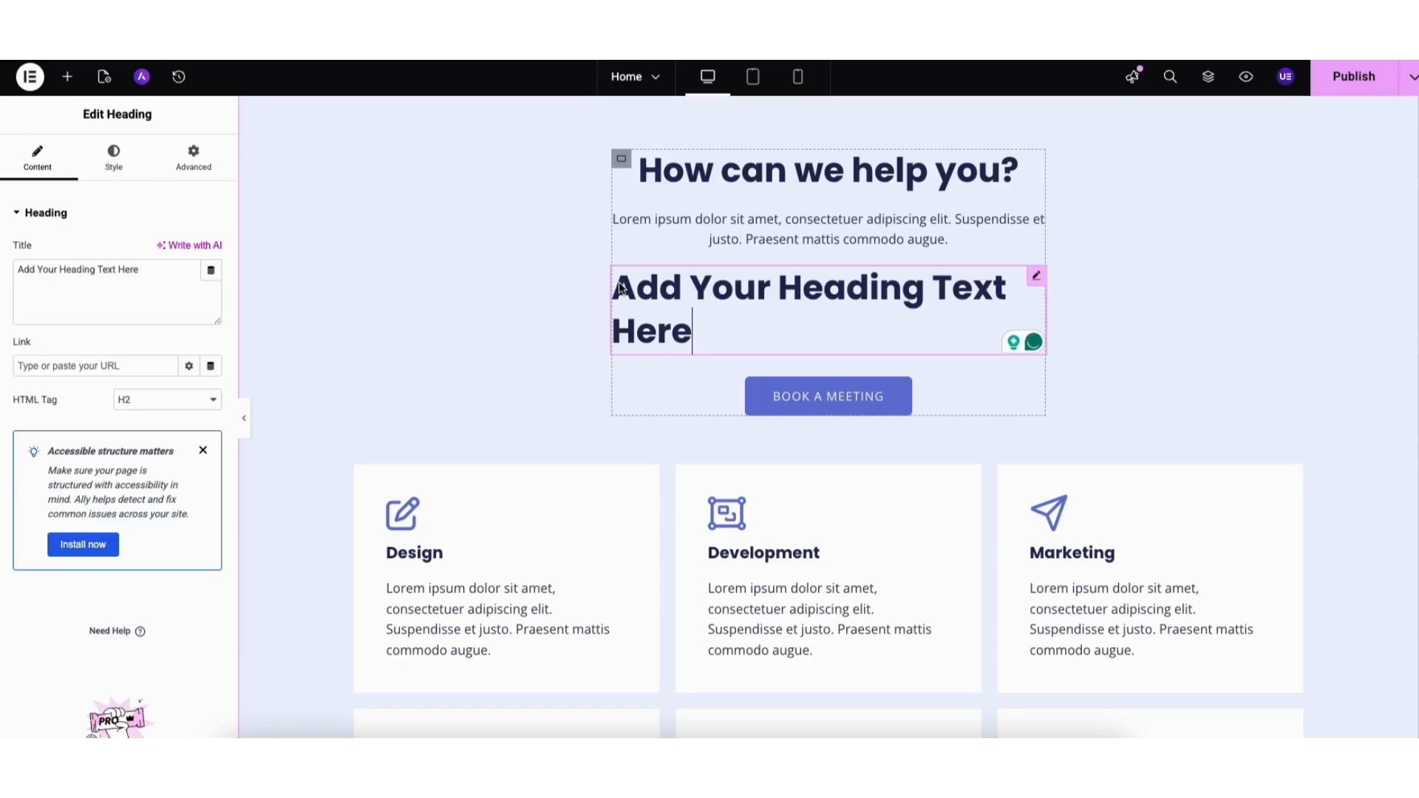
pyautogui.moveTo(619, 292); pyautogui.dragTo(671, 316)
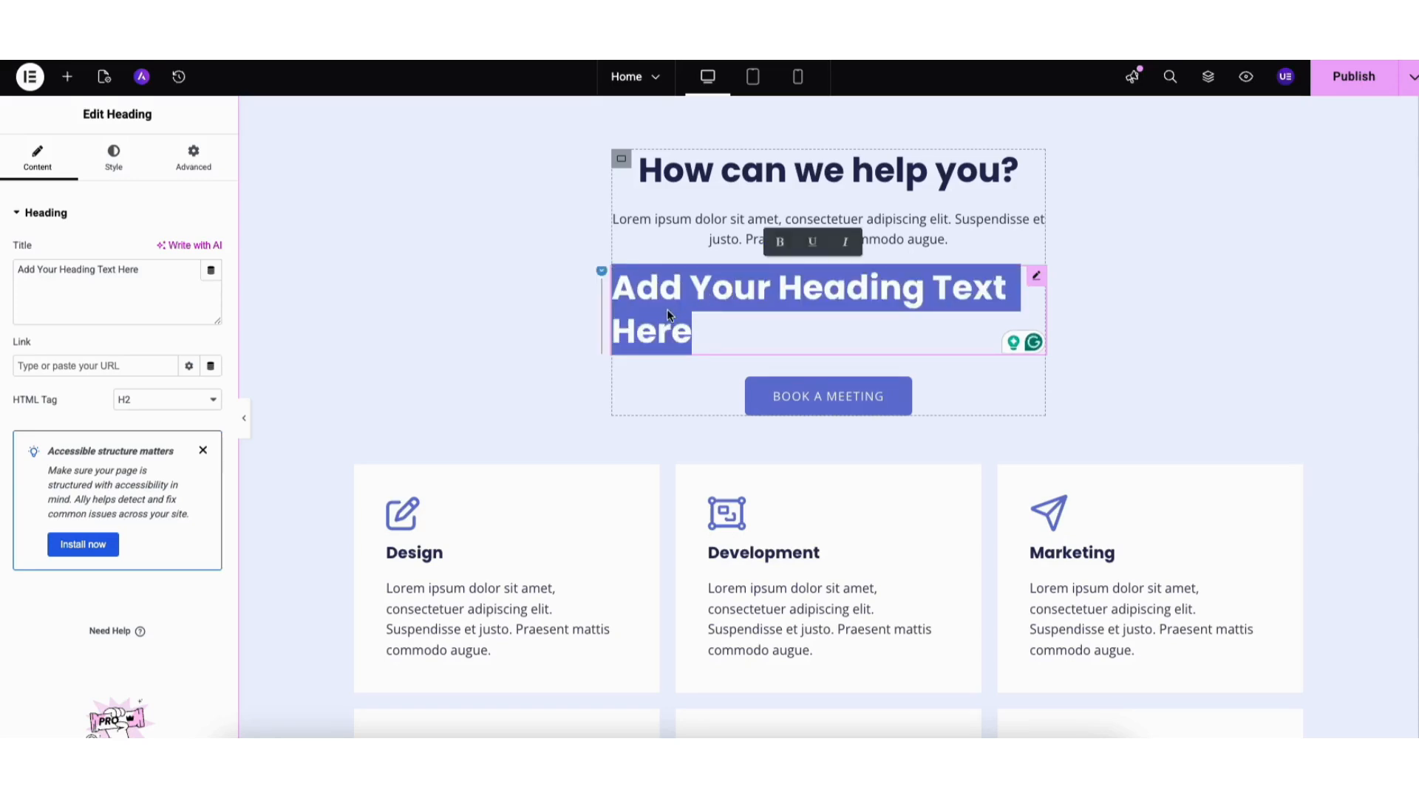
pyautogui.click(667, 309)
pyautogui.click(114, 152)
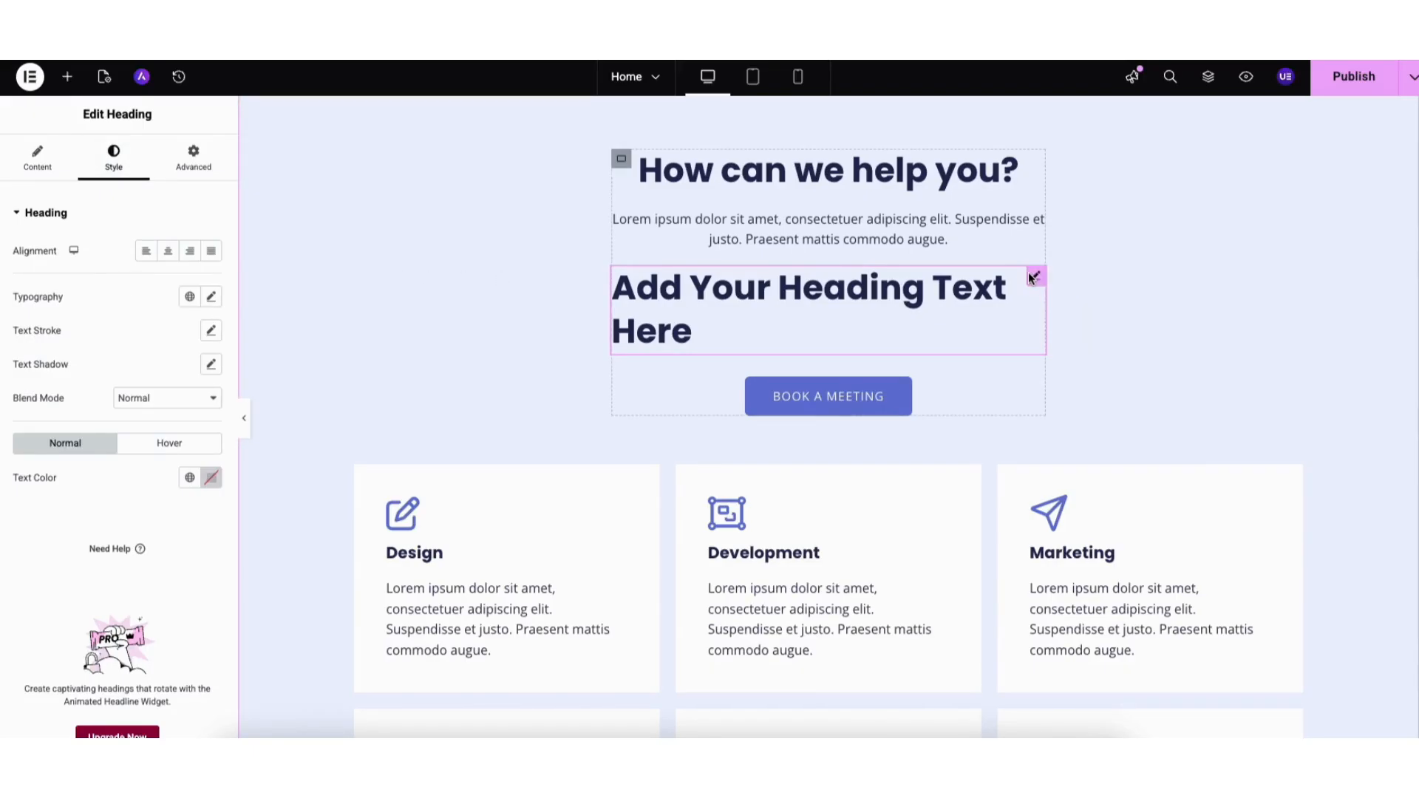
# Move the placeholder heading directly below the "How can we help you?" title and duplicate it.
pyautogui.moveTo(1032, 277); pyautogui.dragTo(929, 215)
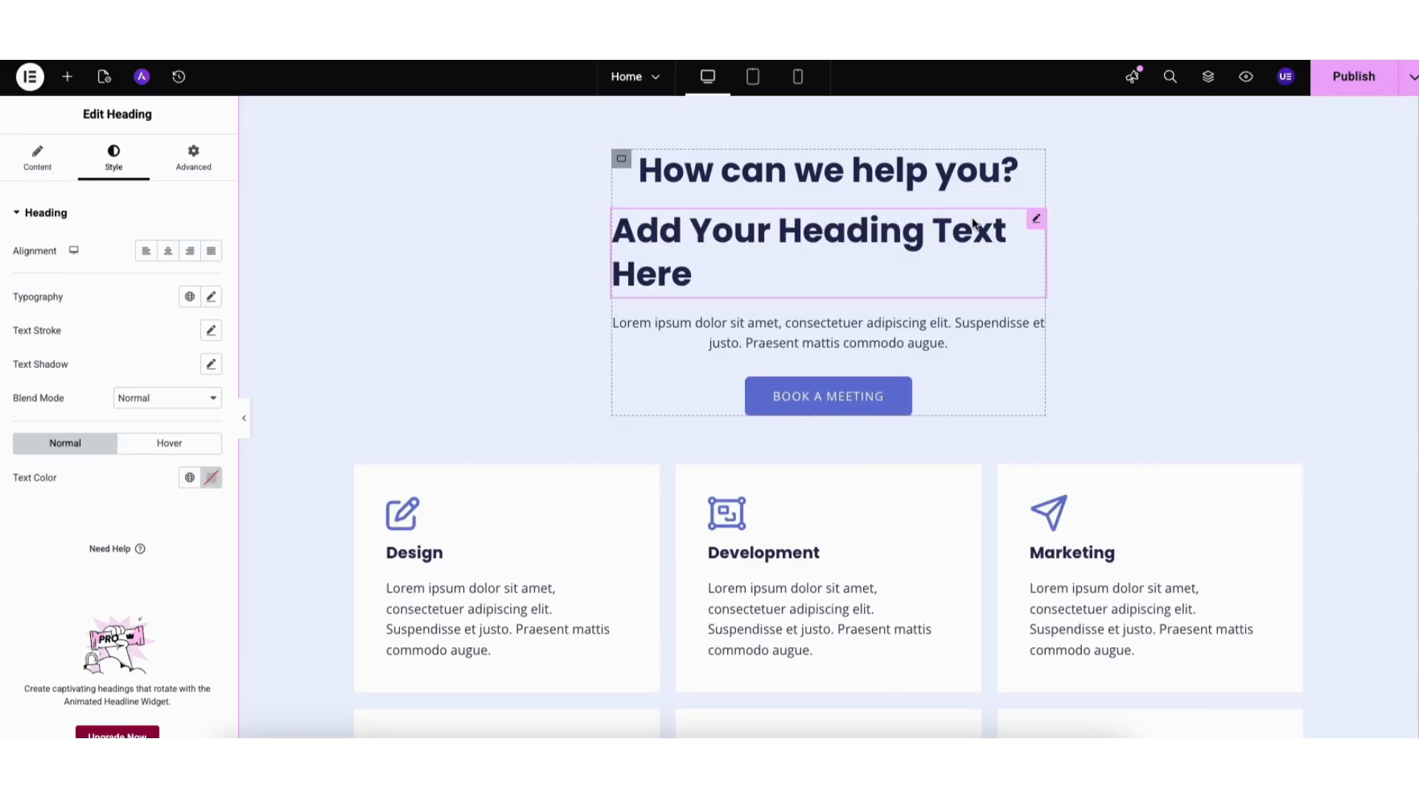
pyautogui.rightClick(750, 238)
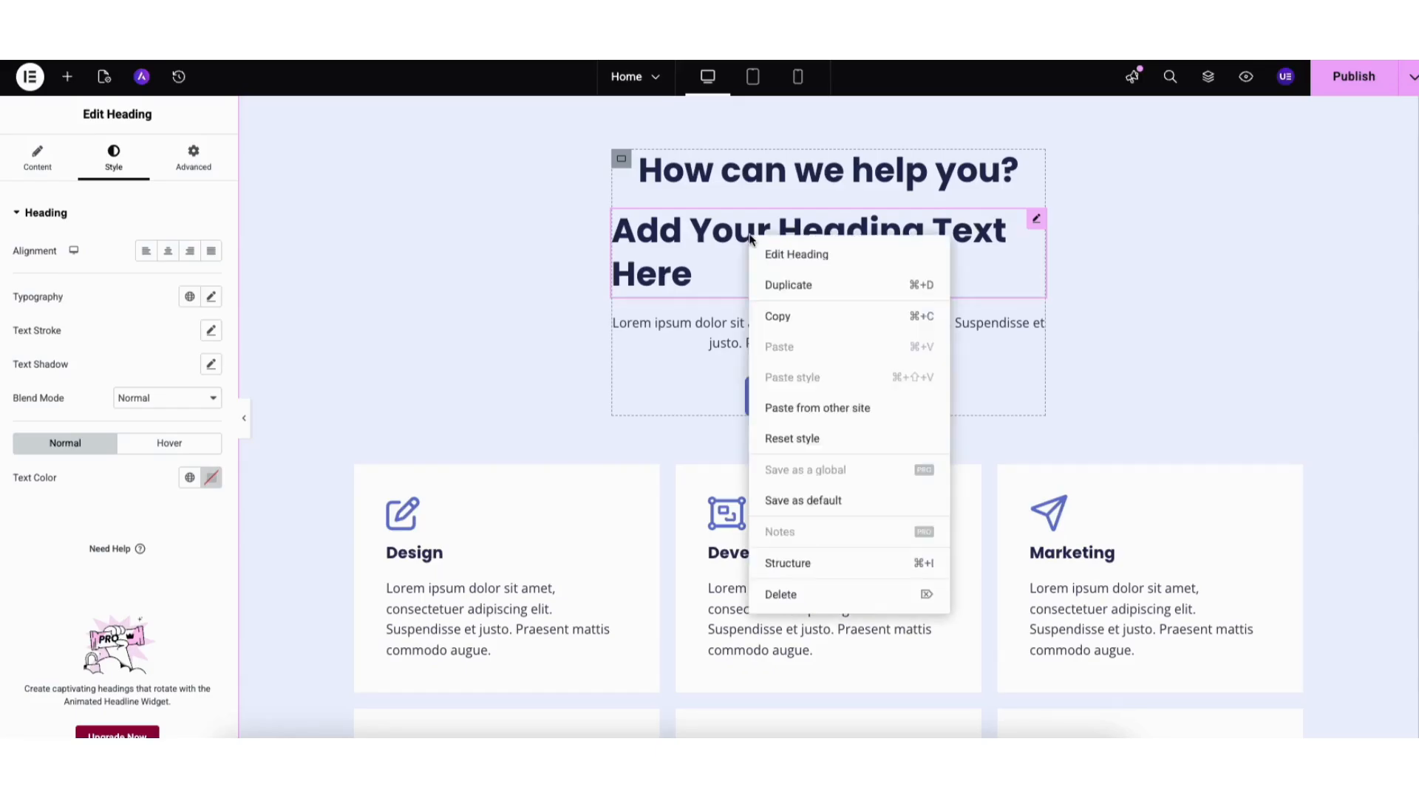
pyautogui.click(777, 285)
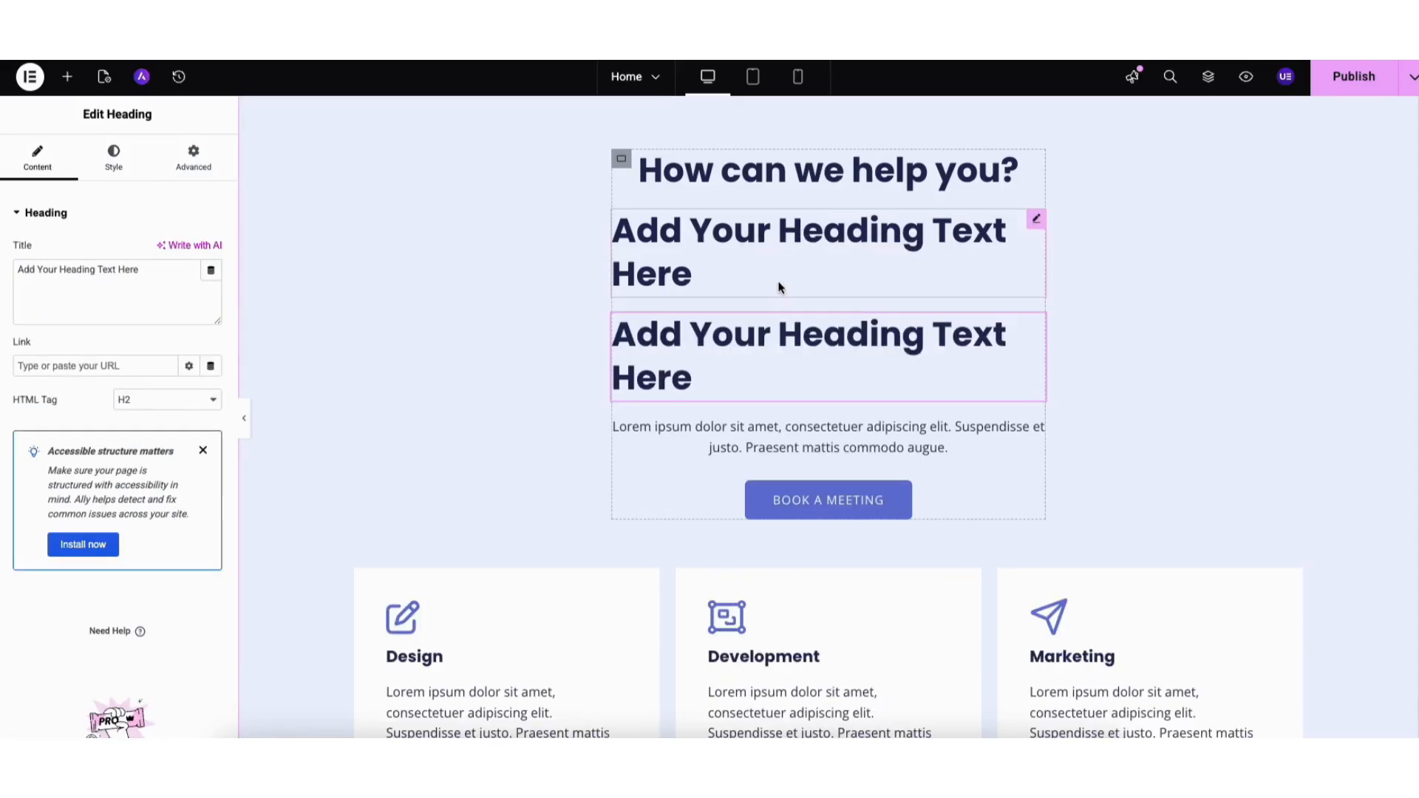
# Delete both placeholder headings from the "How can we help you?" section.
pyautogui.rightClick(729, 342)
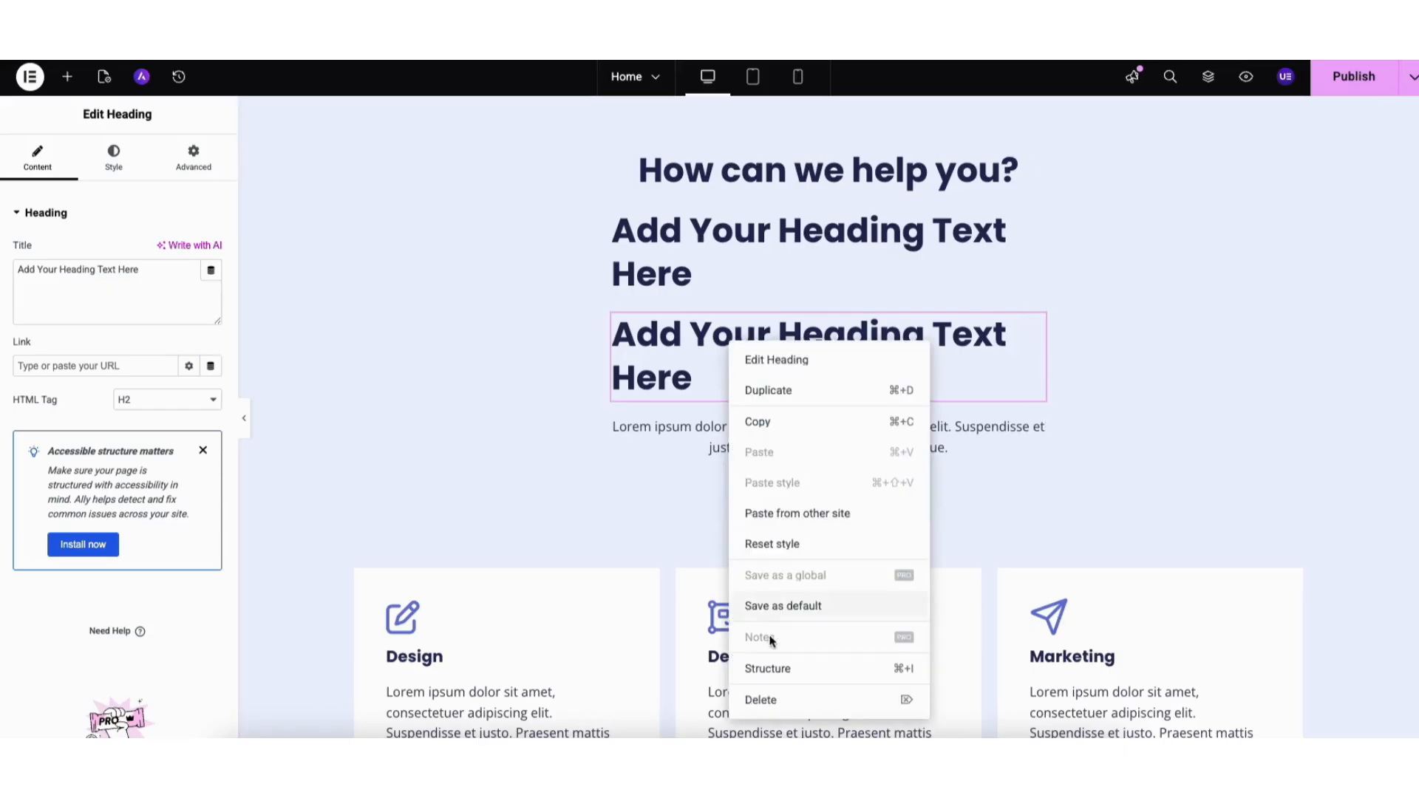
pyautogui.click(764, 698)
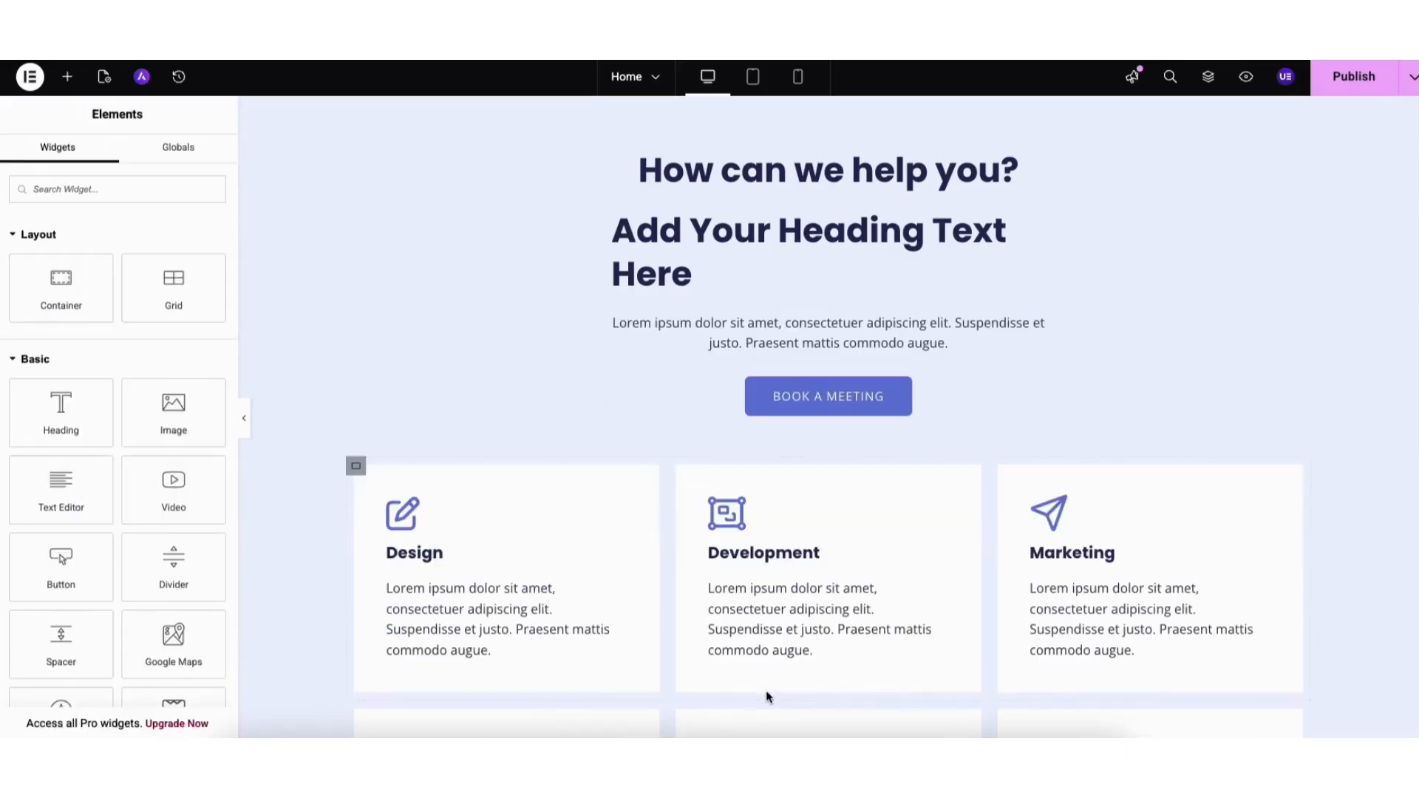
pyautogui.rightClick(687, 246)
pyautogui.click(720, 601)
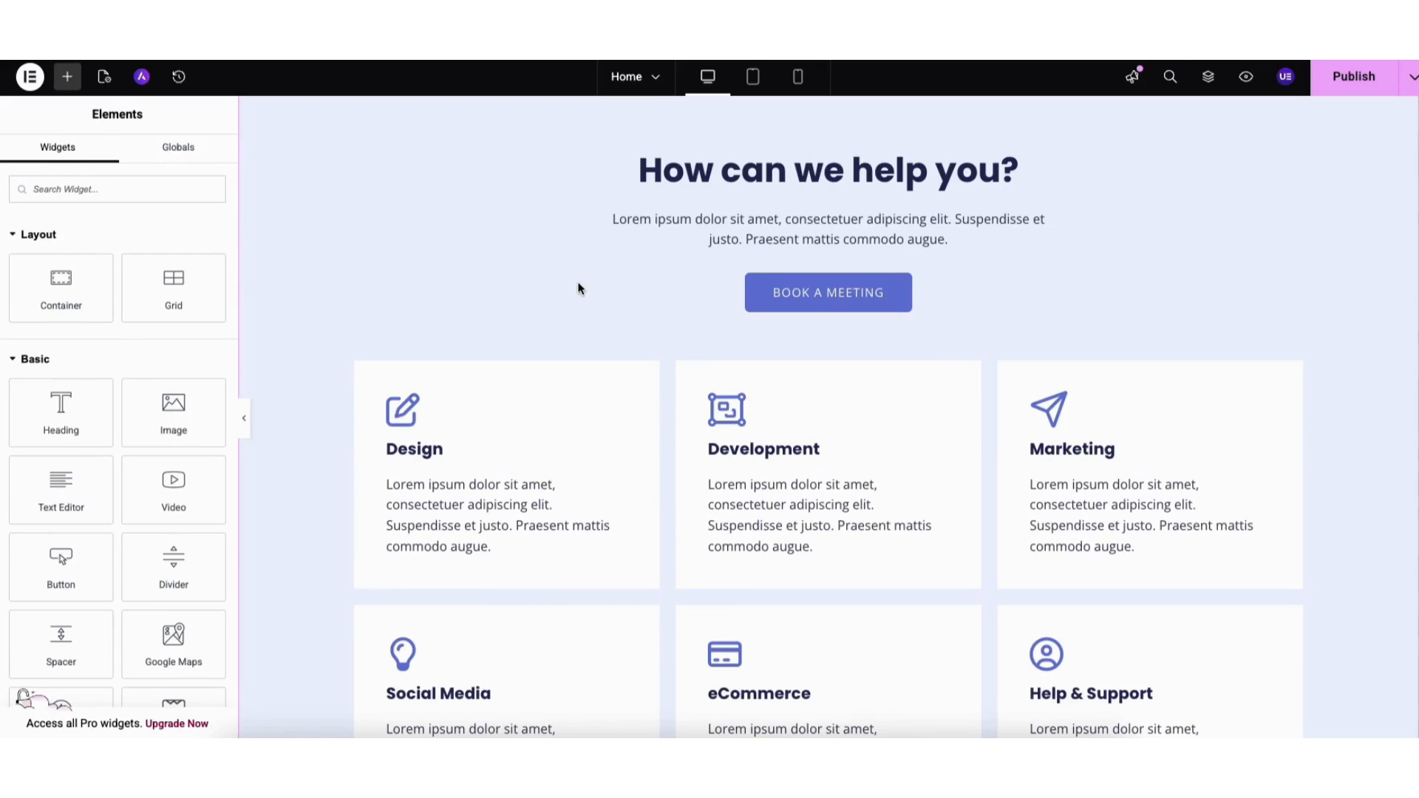
# Insert a three-column flexbox container with a wide middle column above the "How can we help you?" section.
pyautogui.scroll(2, 841, 201)
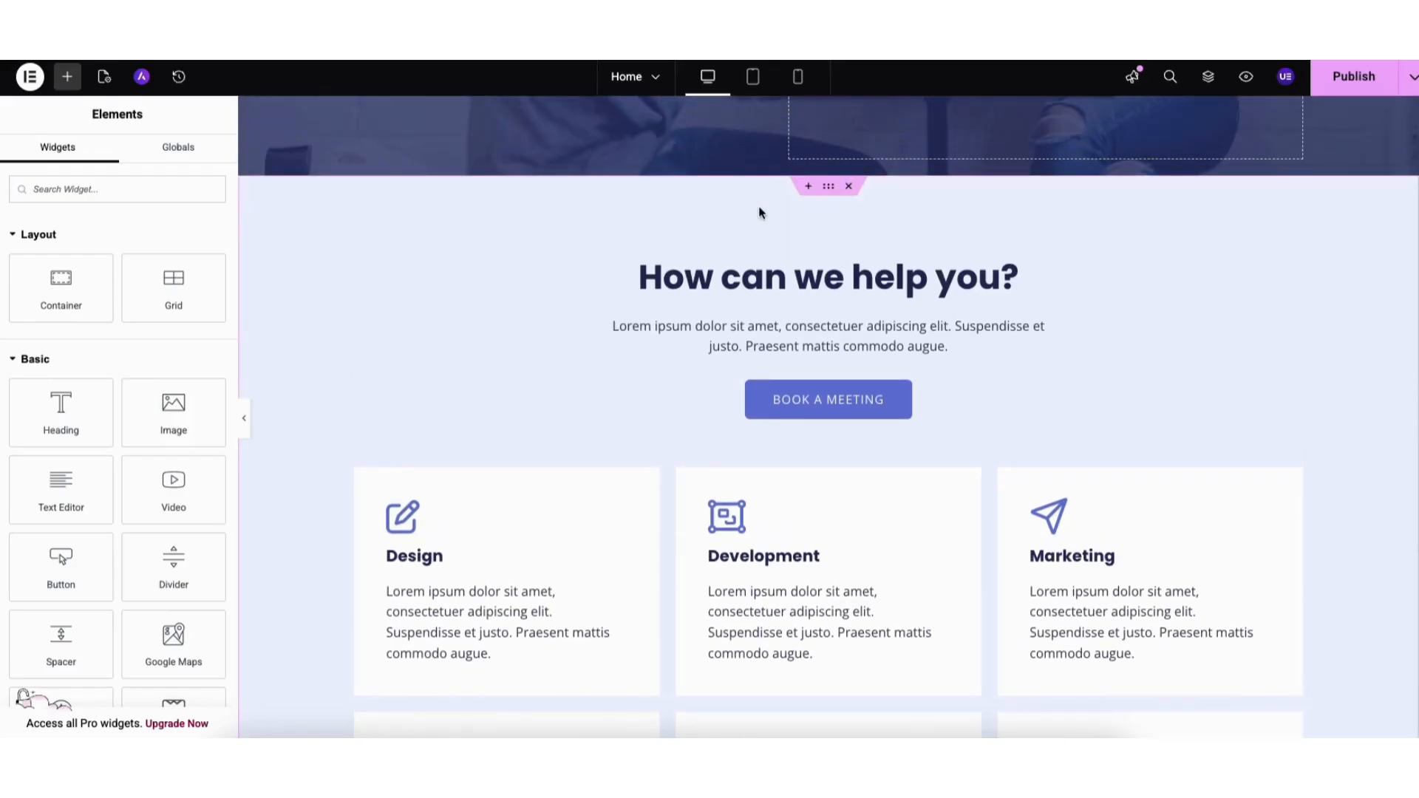
pyautogui.click(808, 188)
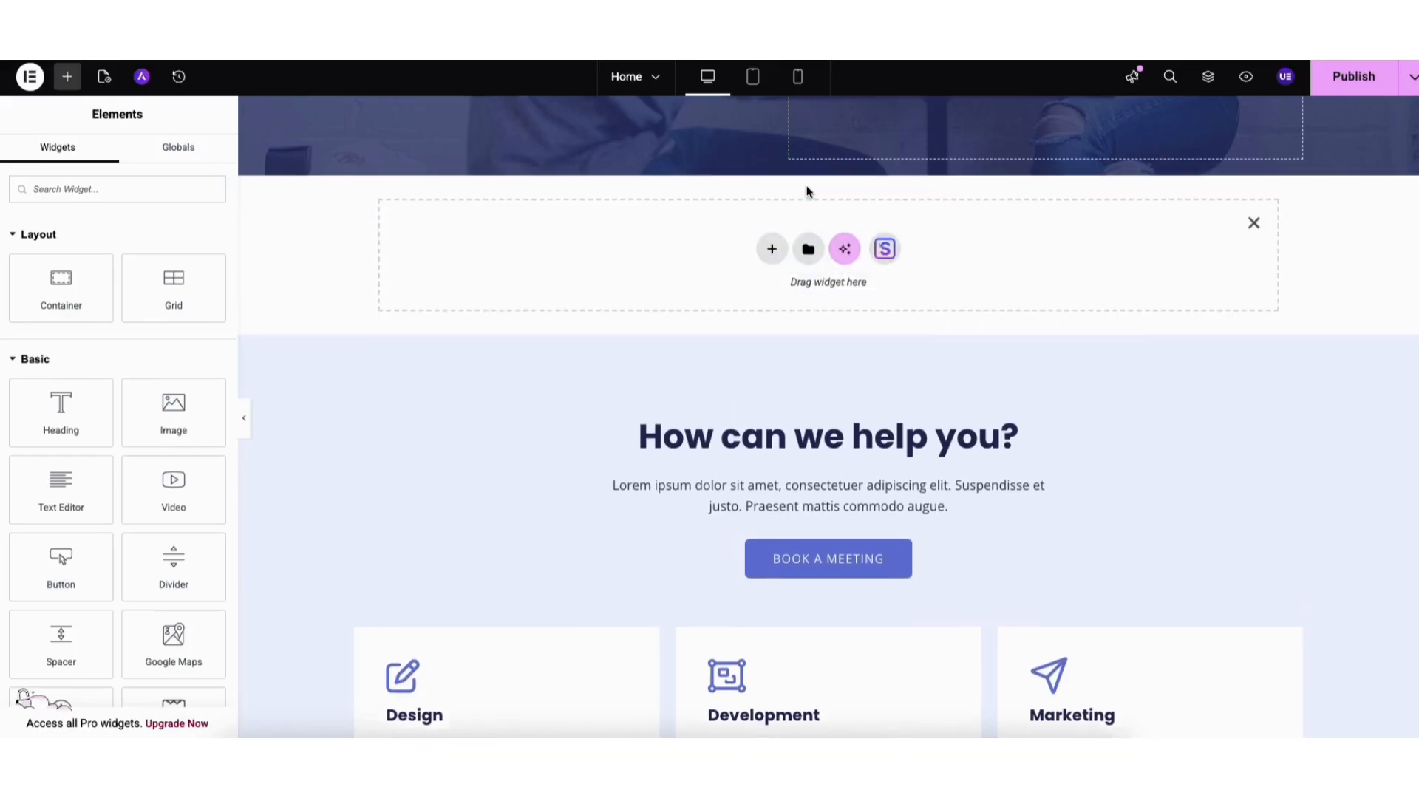
pyautogui.click(771, 250)
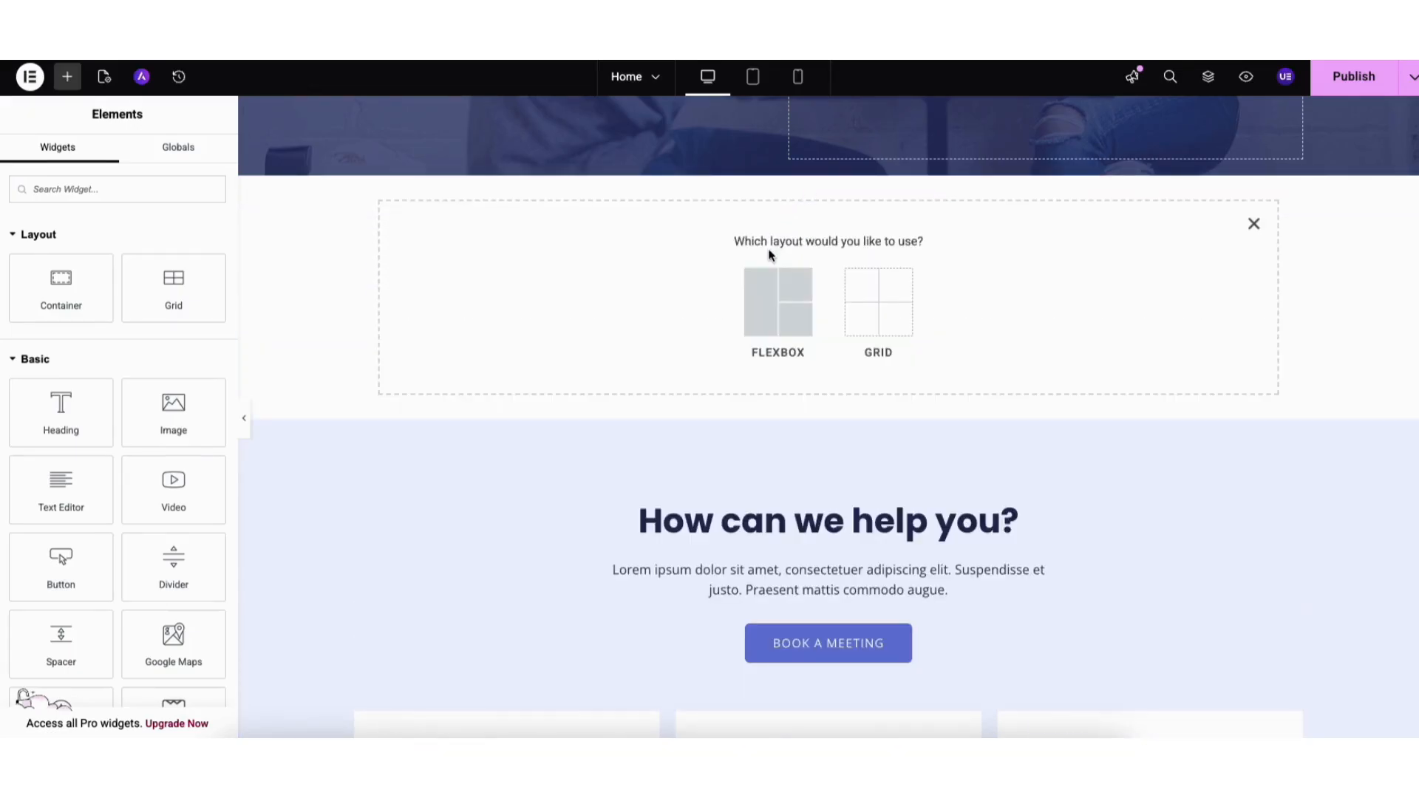
pyautogui.click(767, 296)
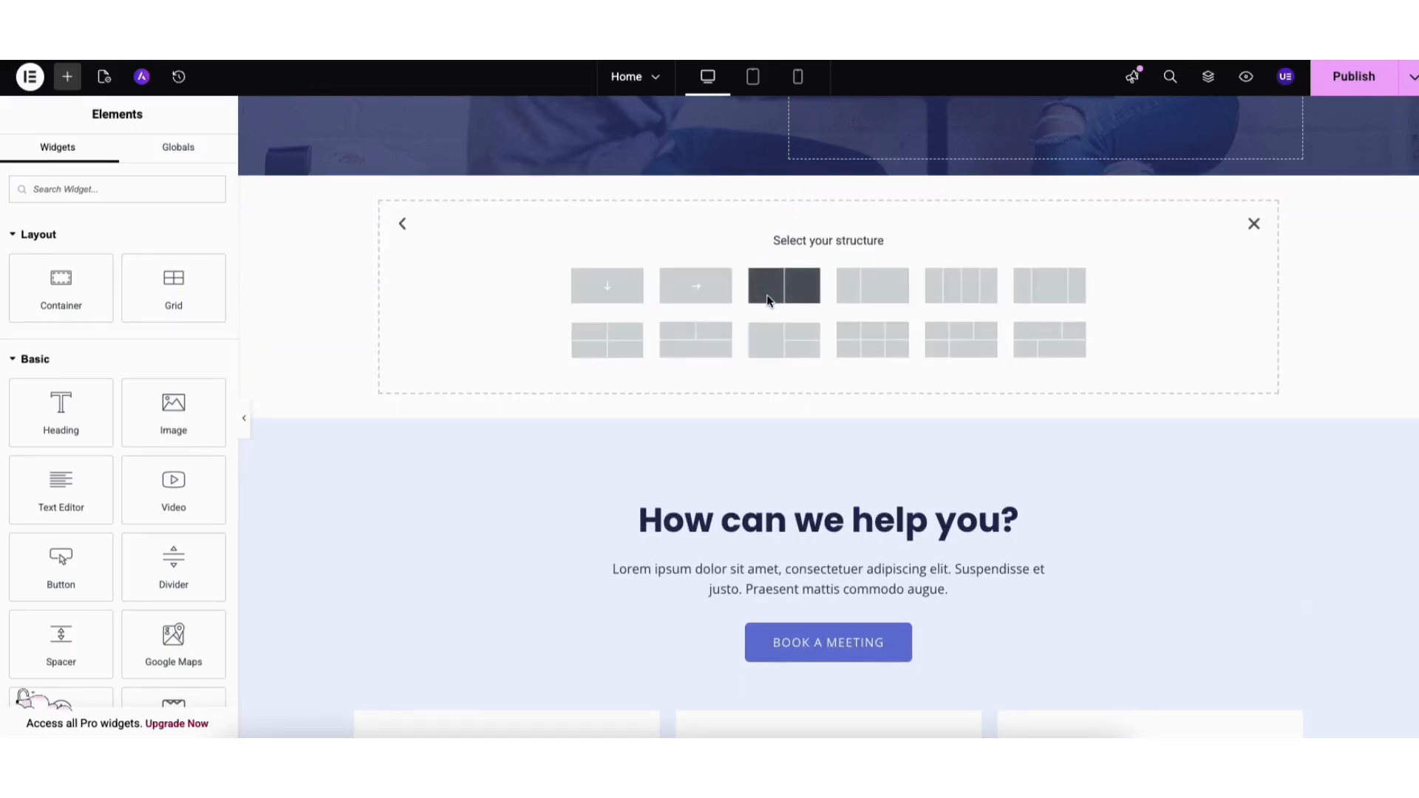
pyautogui.click(1045, 284)
# Place a Heading widget in the new container's middle column and delete the whole container.
pyautogui.click(66, 77)
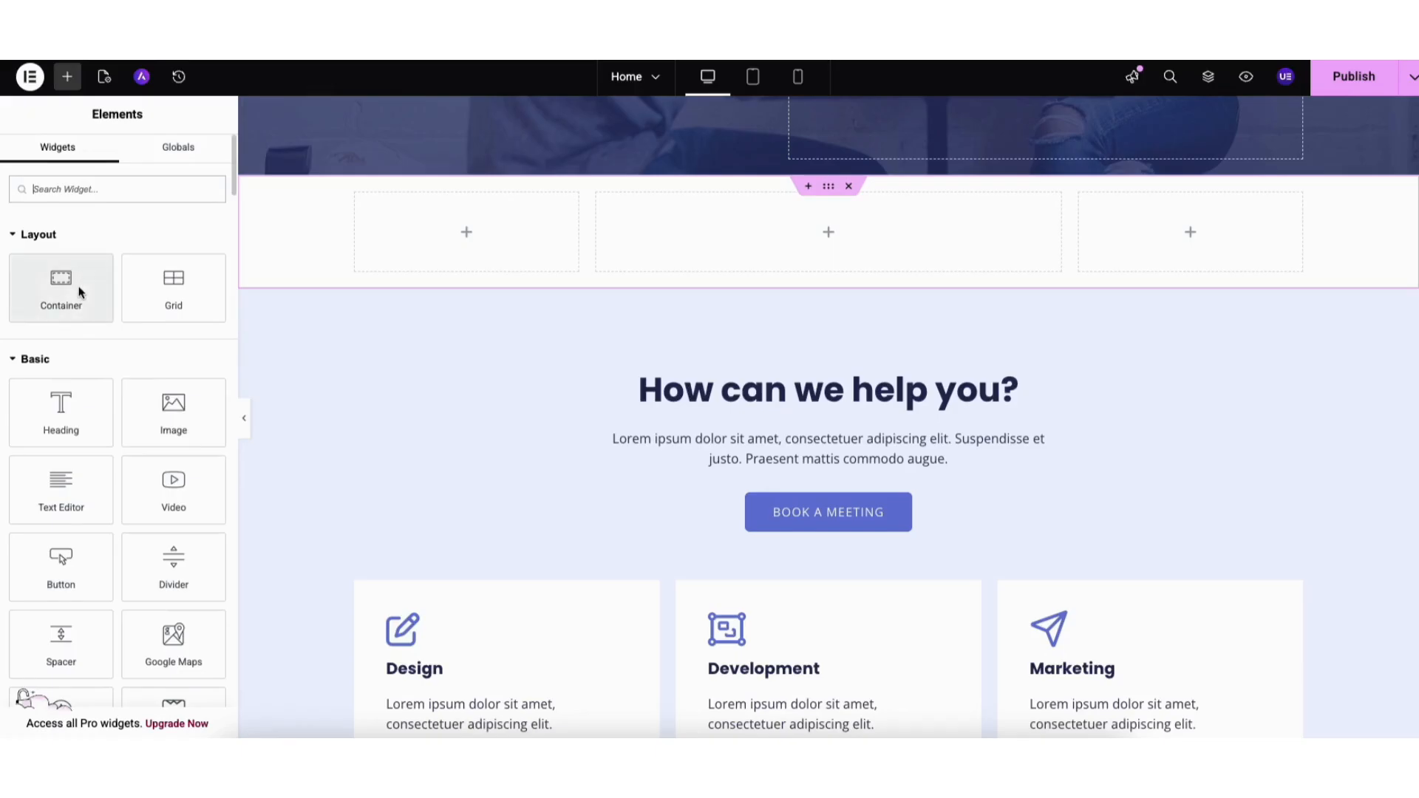
pyautogui.moveTo(62, 414); pyautogui.dragTo(836, 245)
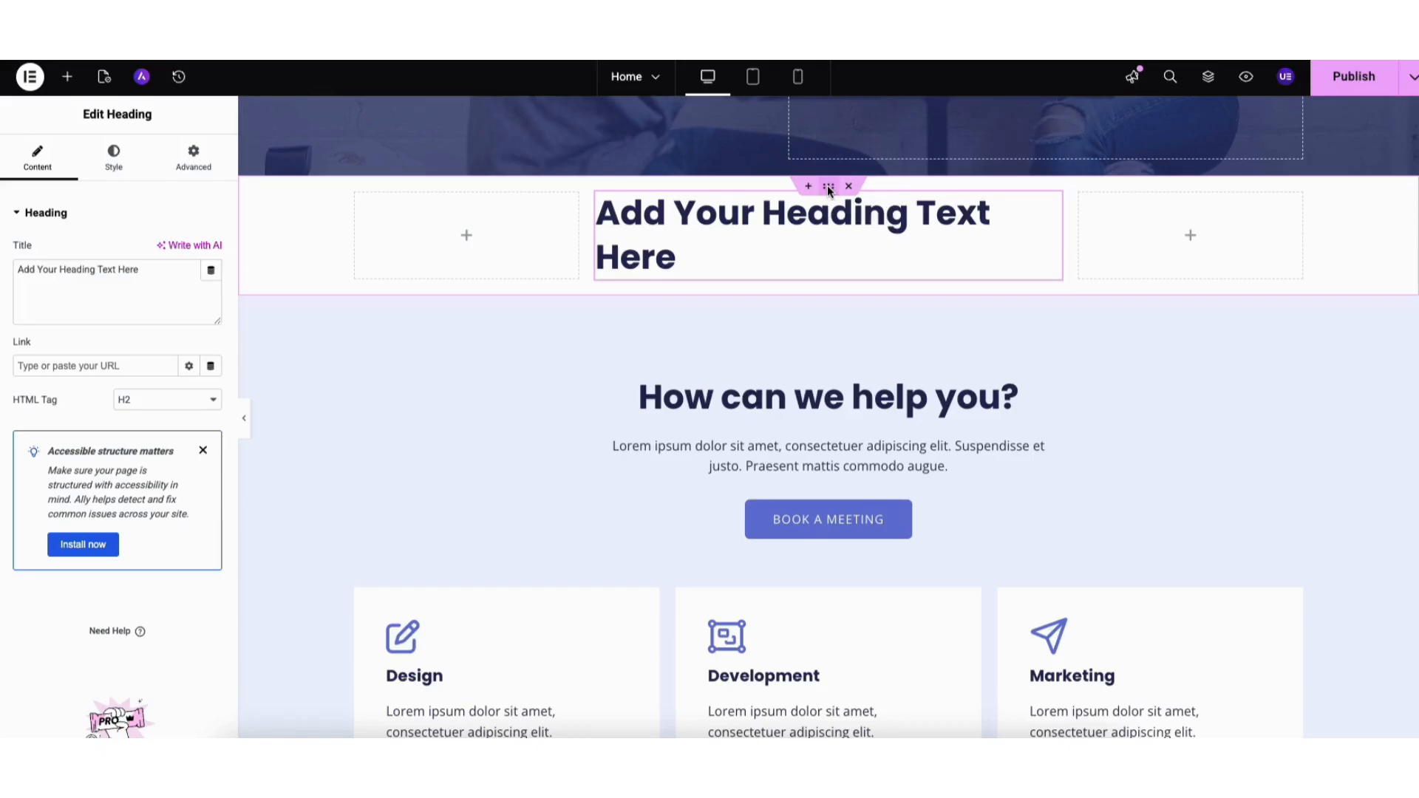
pyautogui.moveTo(827, 185); pyautogui.dragTo(766, 196)
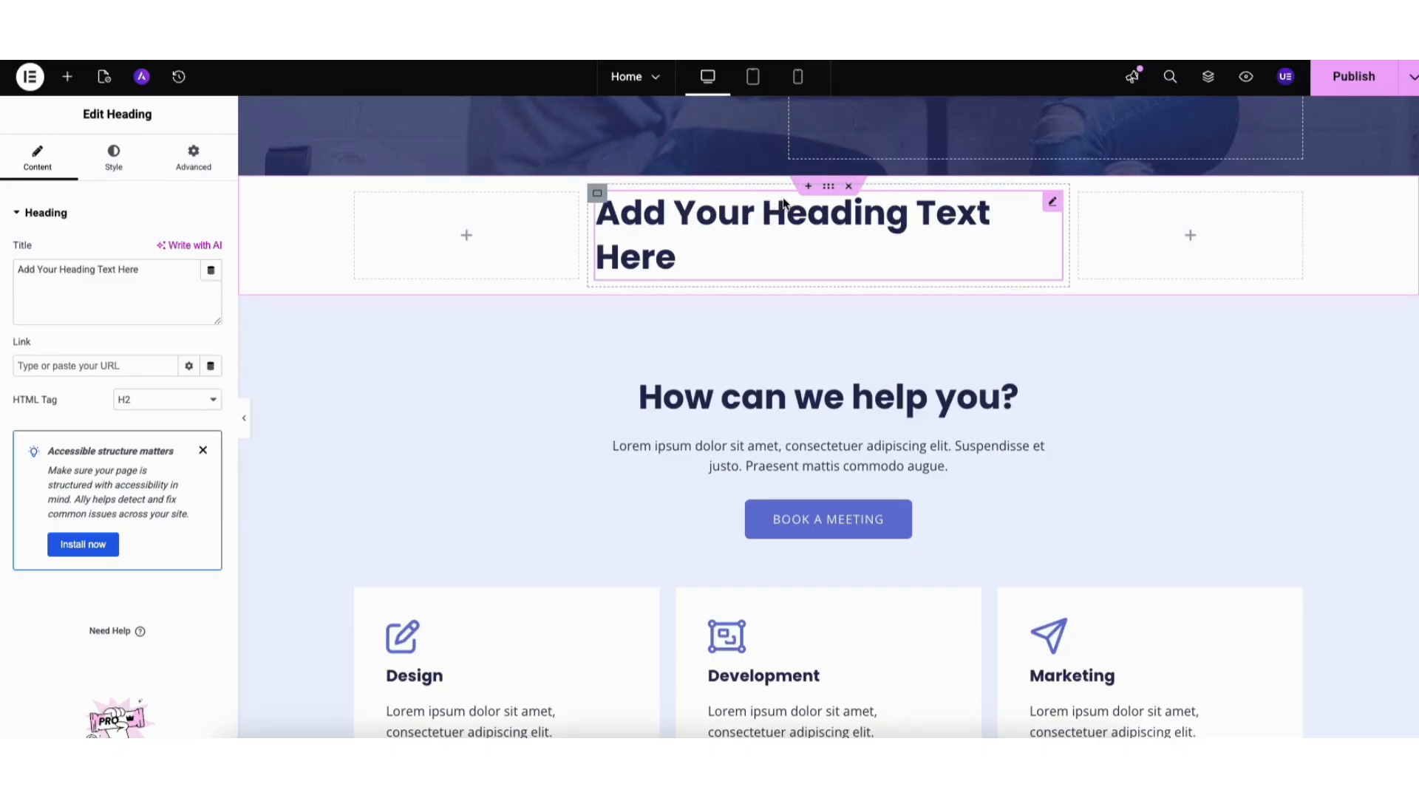
pyautogui.click(848, 186)
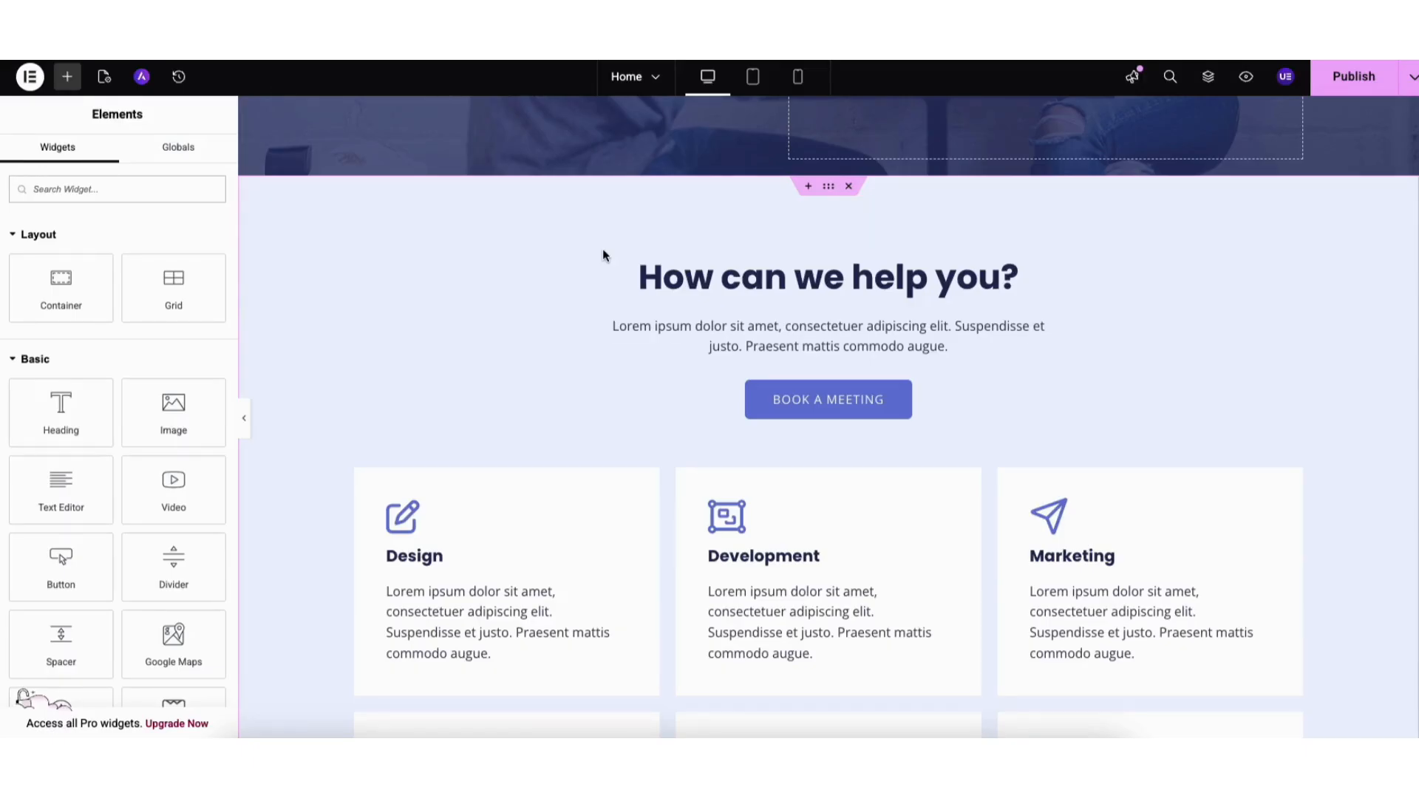
# Import the Starter Templates block with a secondary heading and text beside a building photo at the end of the home page.
pyautogui.scroll(-12, 1403, 422)
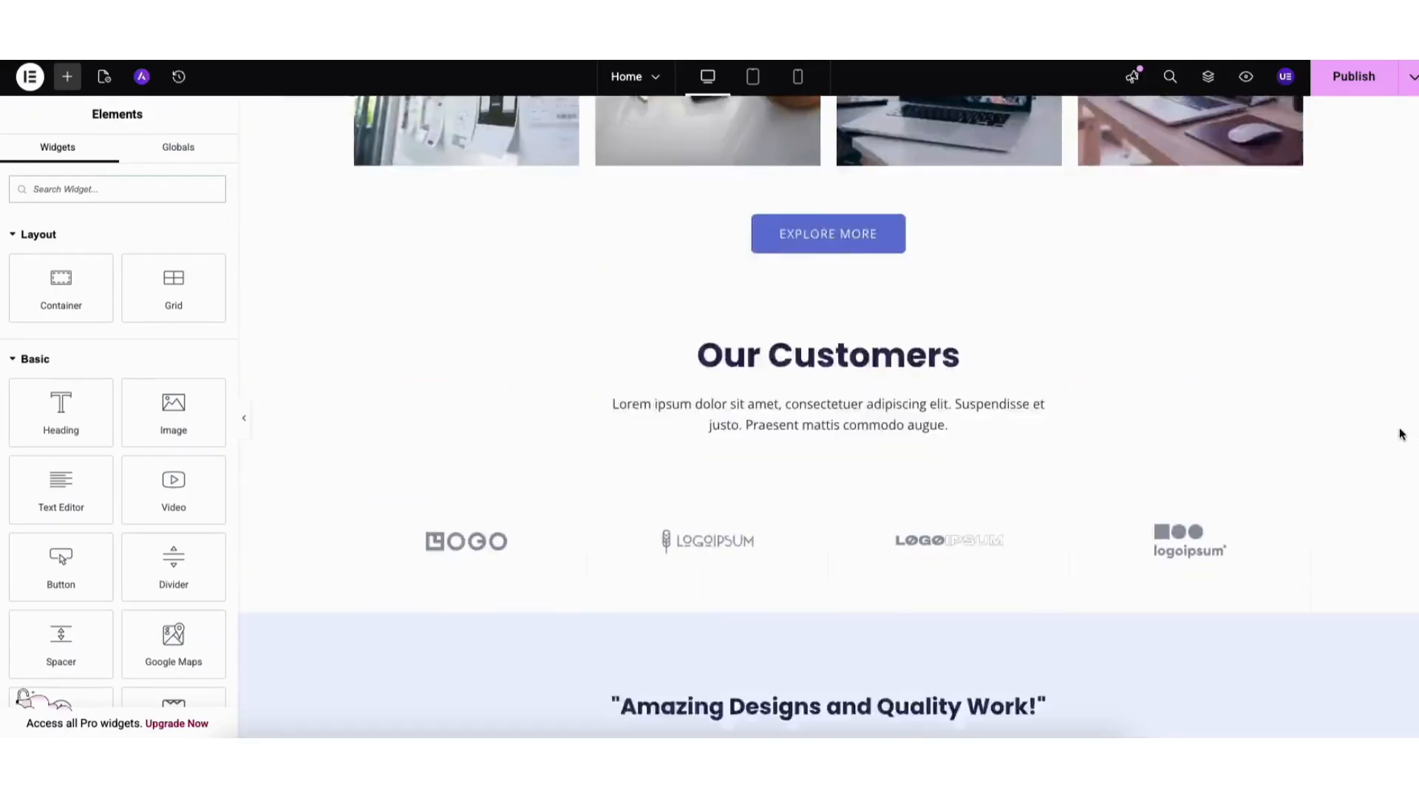
pyautogui.scroll(-15, 1402, 421)
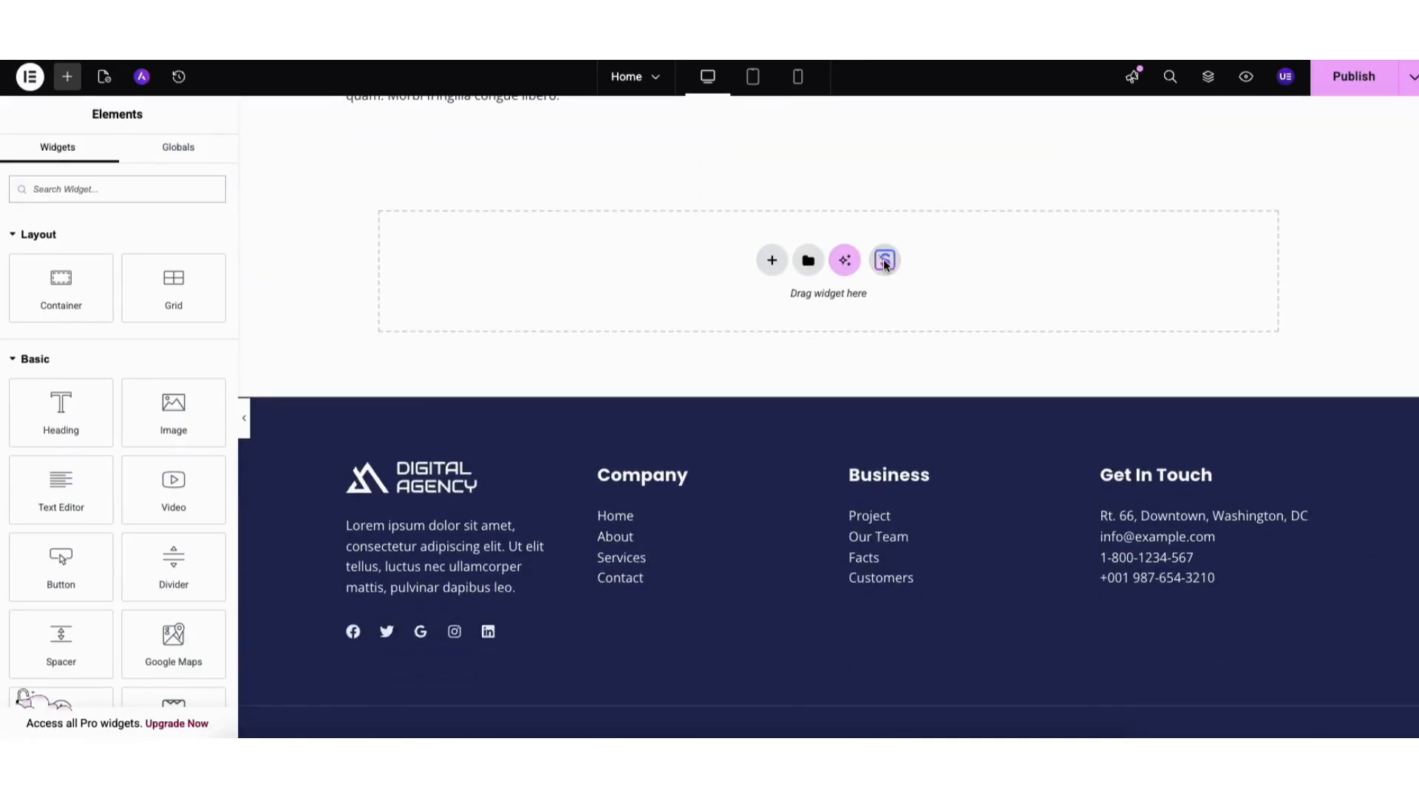
pyautogui.click(885, 261)
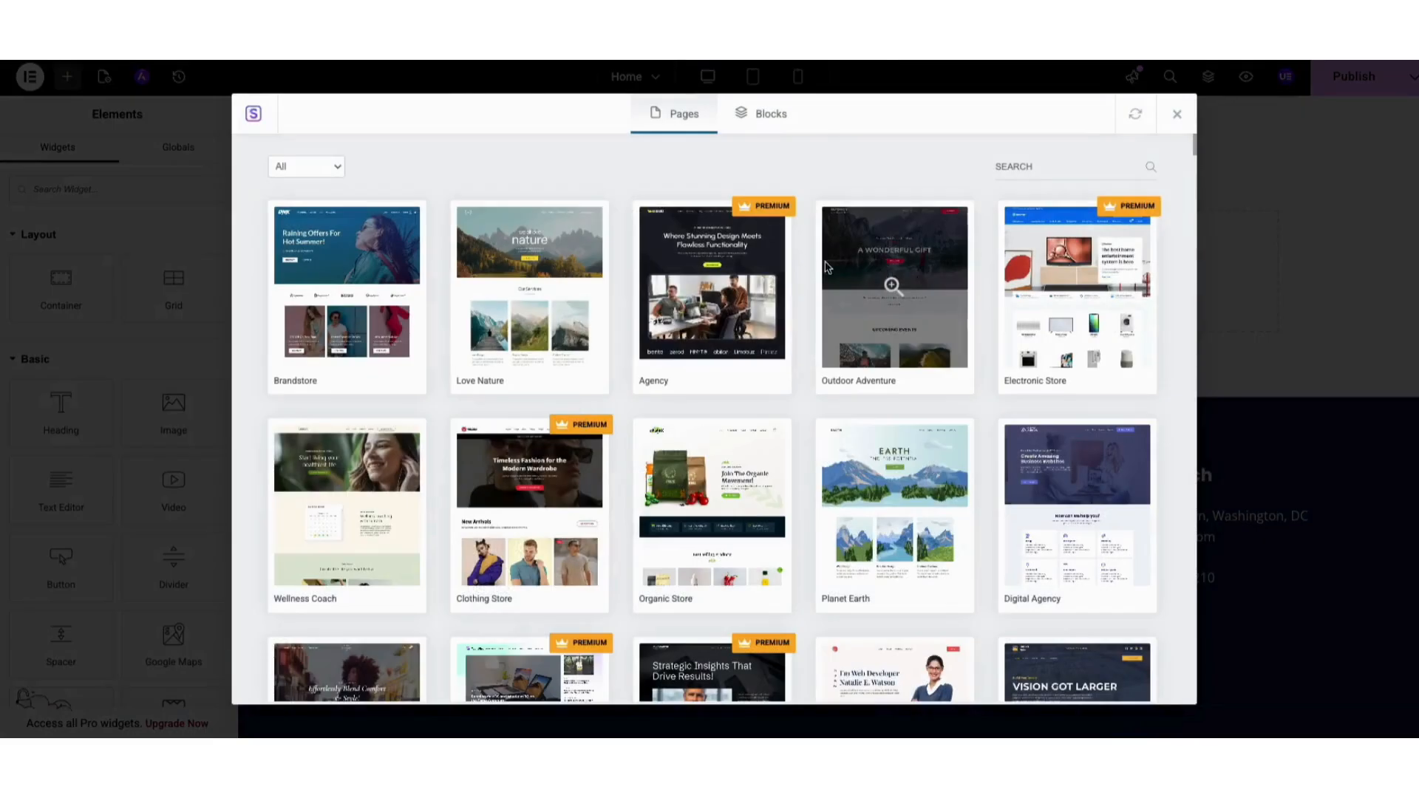
pyautogui.click(765, 122)
pyautogui.moveTo(1194, 145)
pyautogui.mouseDown()
pyautogui.moveTo(1194, 333)
pyautogui.moveTo(1182, 136)
pyautogui.mouseUp()
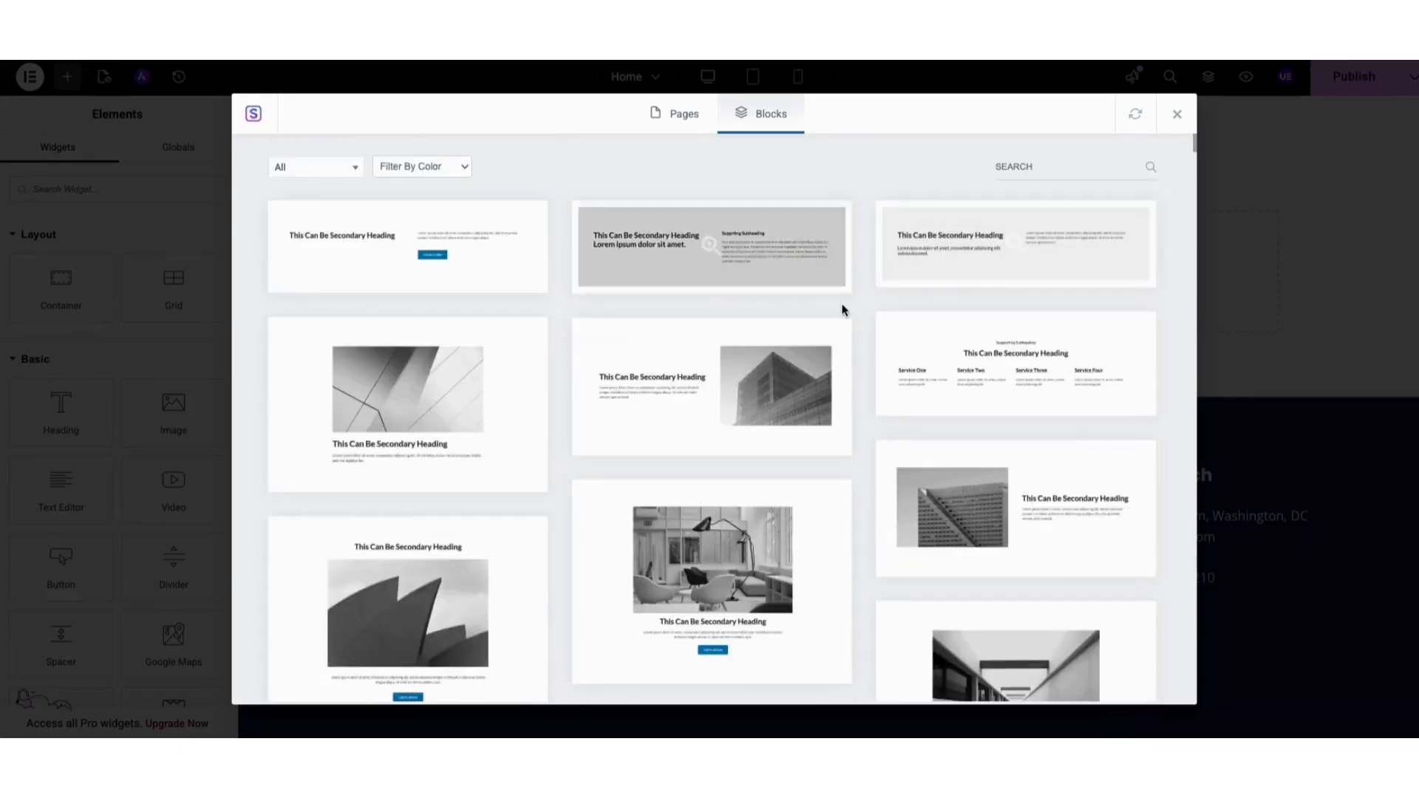
pyautogui.click(688, 387)
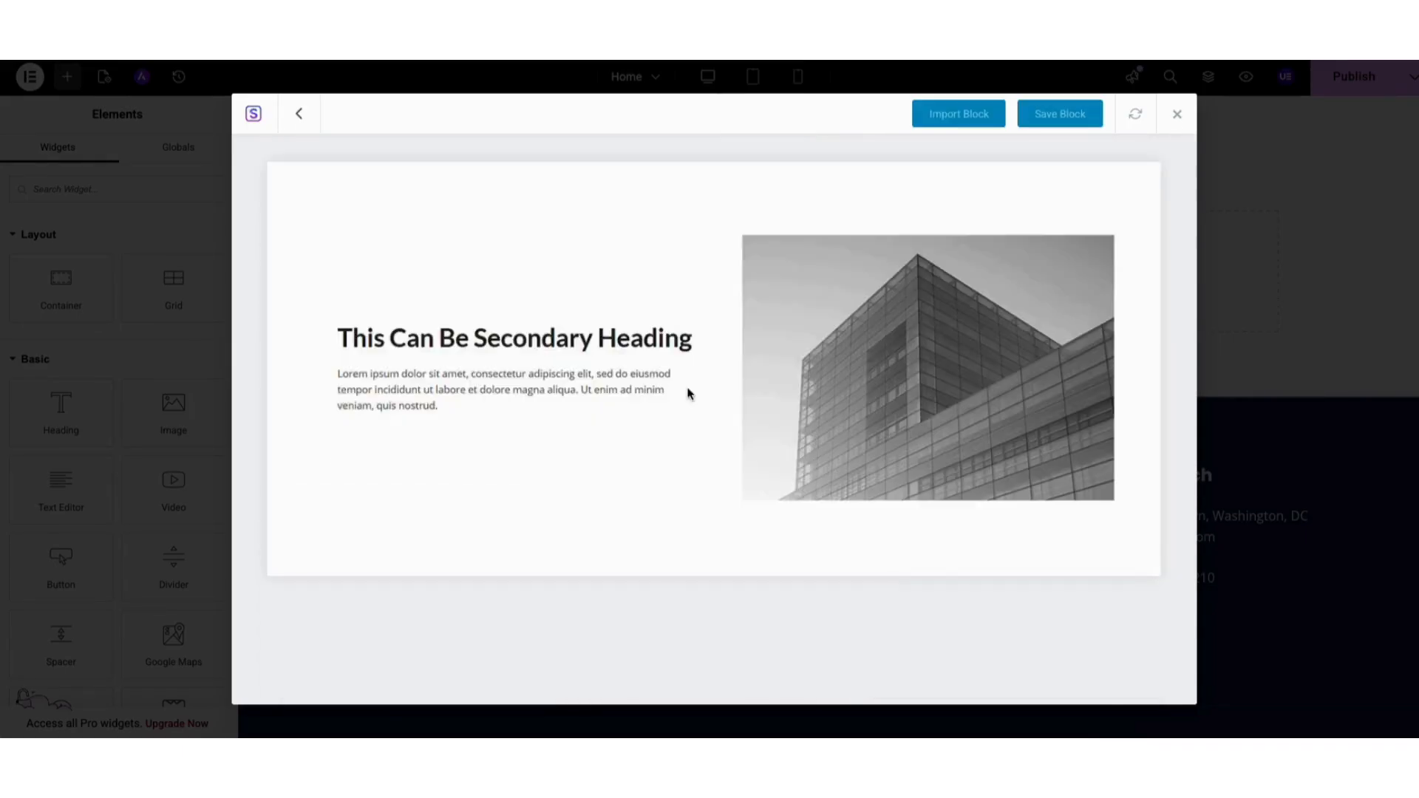
pyautogui.click(941, 117)
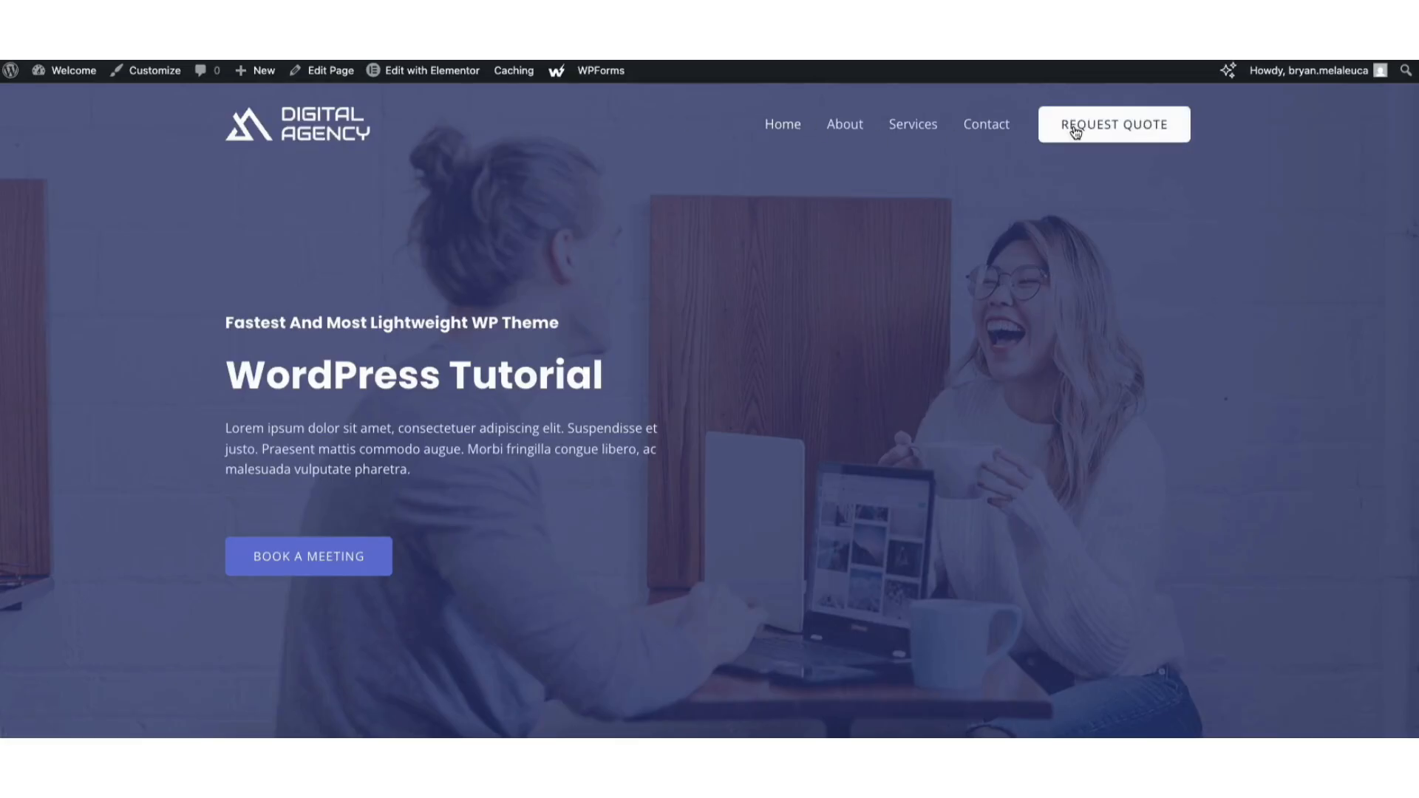
# Open the theme customizer for the site and examine the Transparent Header settings behind the header logo.
pyautogui.moveTo(1408, 103); pyautogui.dragTo(1416, 669)
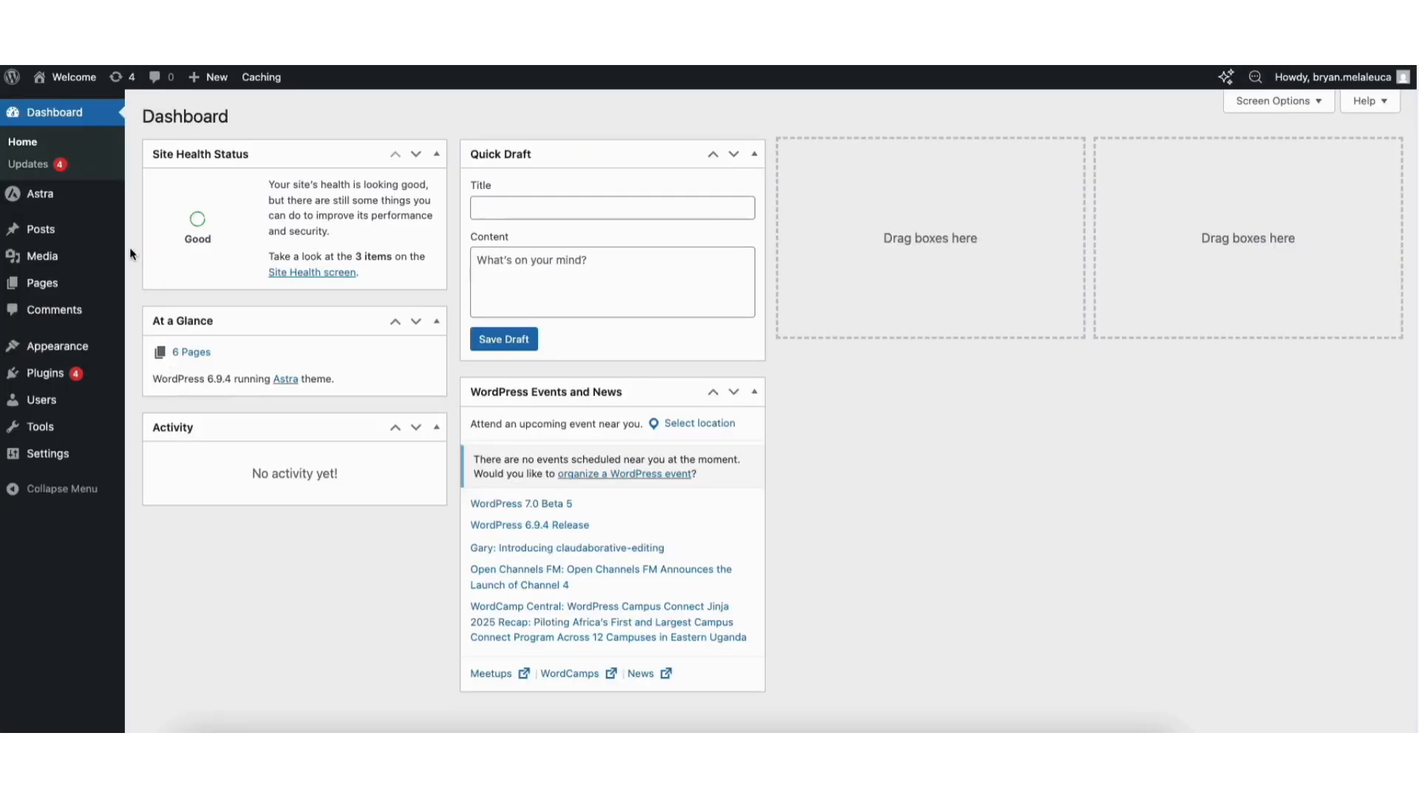
pyautogui.moveTo(59, 346)
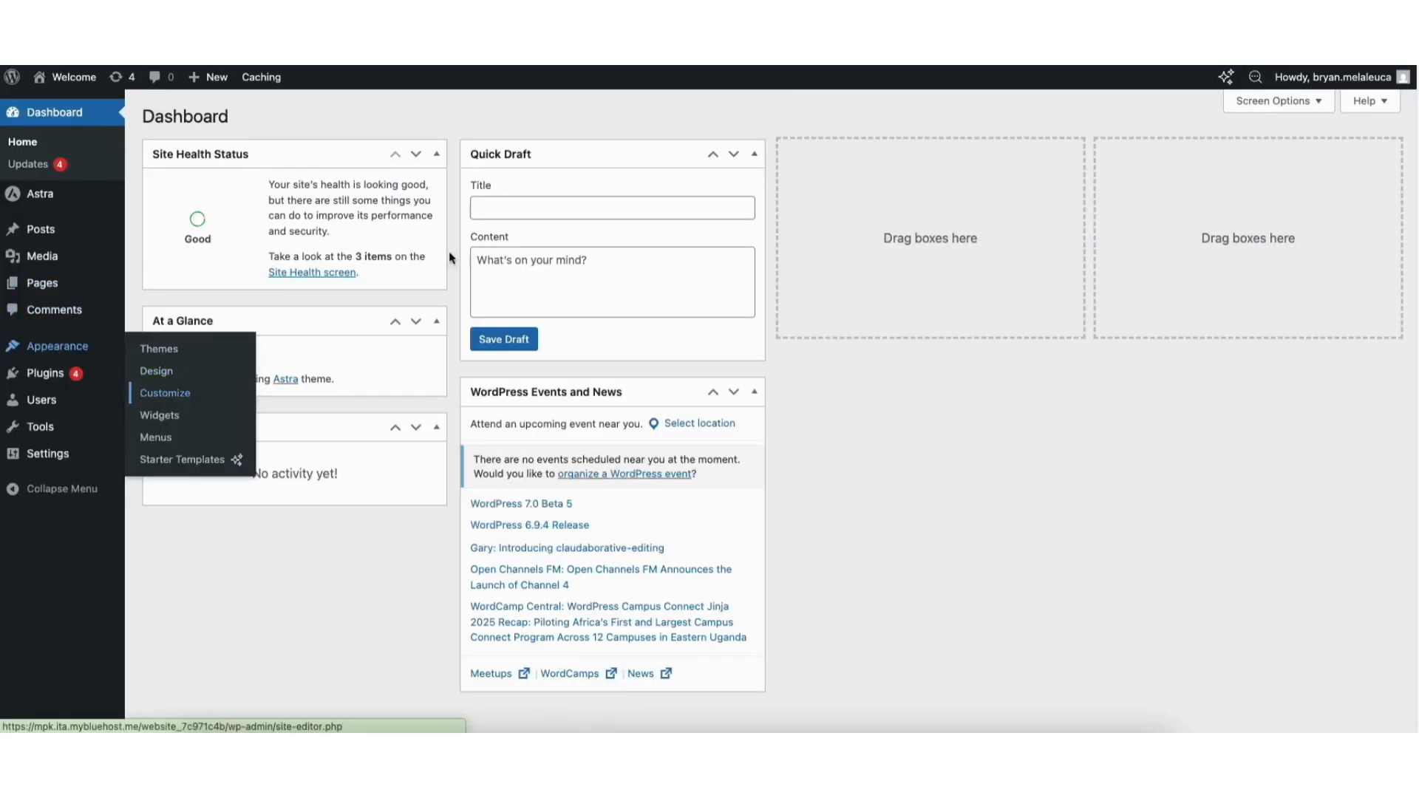
pyautogui.click(159, 397)
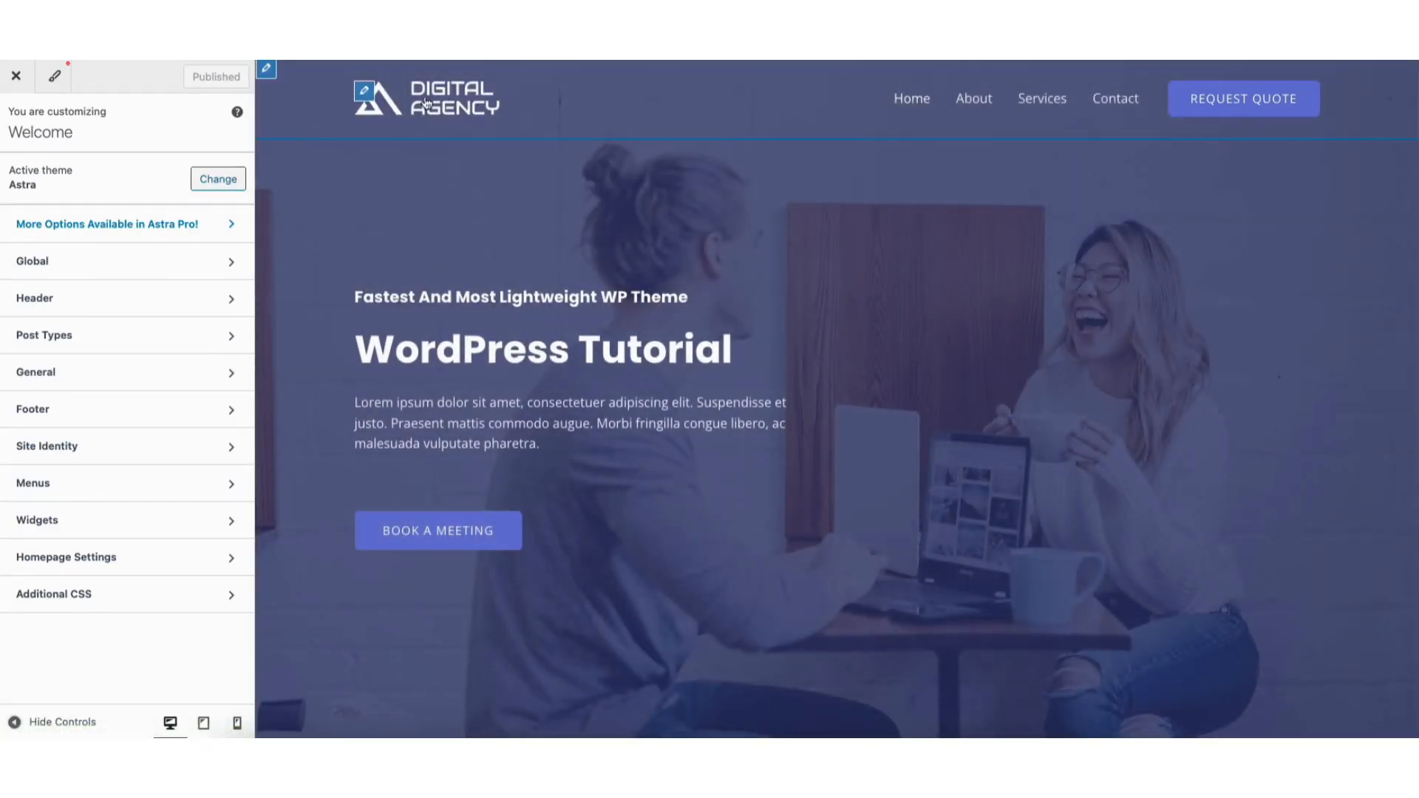
pyautogui.click(364, 92)
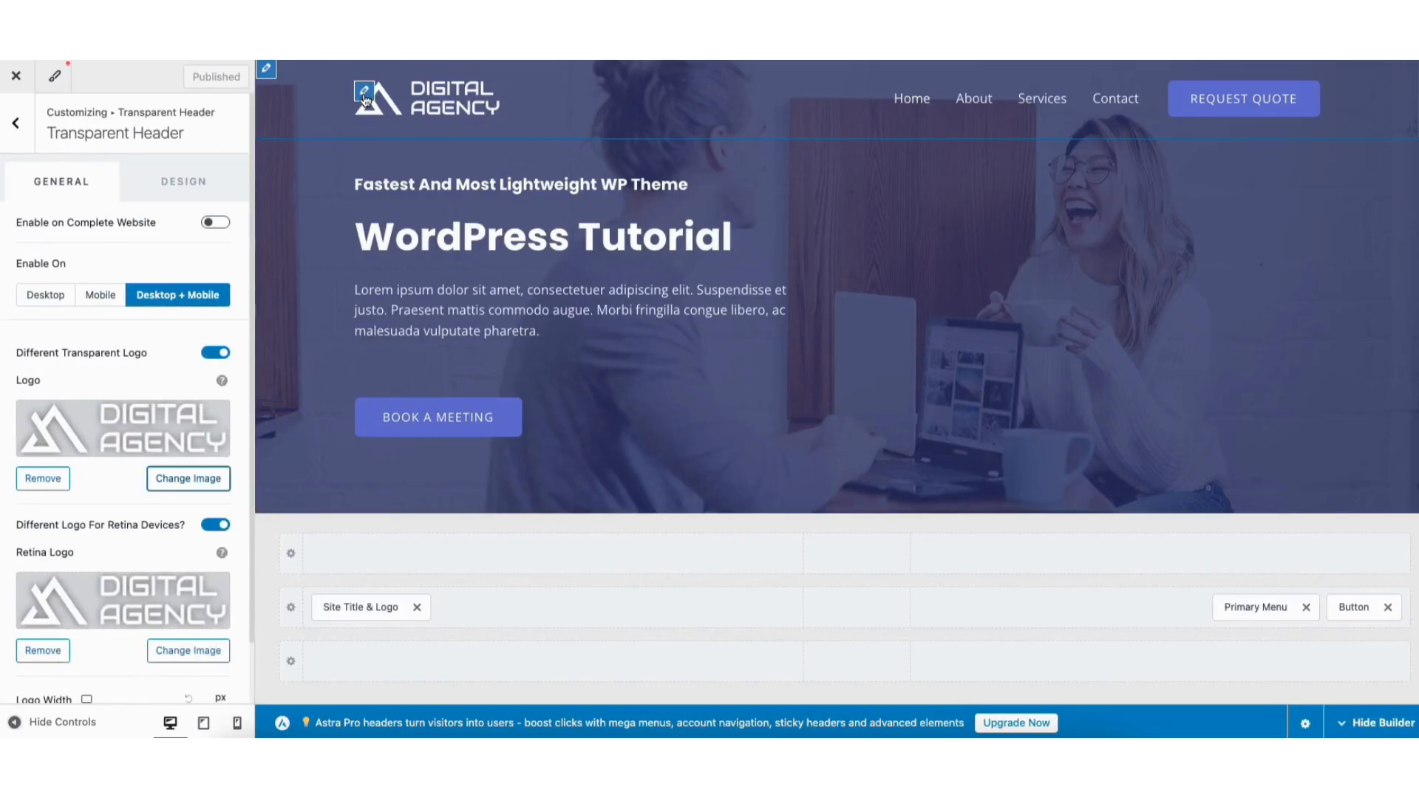
pyautogui.scroll(-2, 155, 333)
pyautogui.scroll(2, 167, 222)
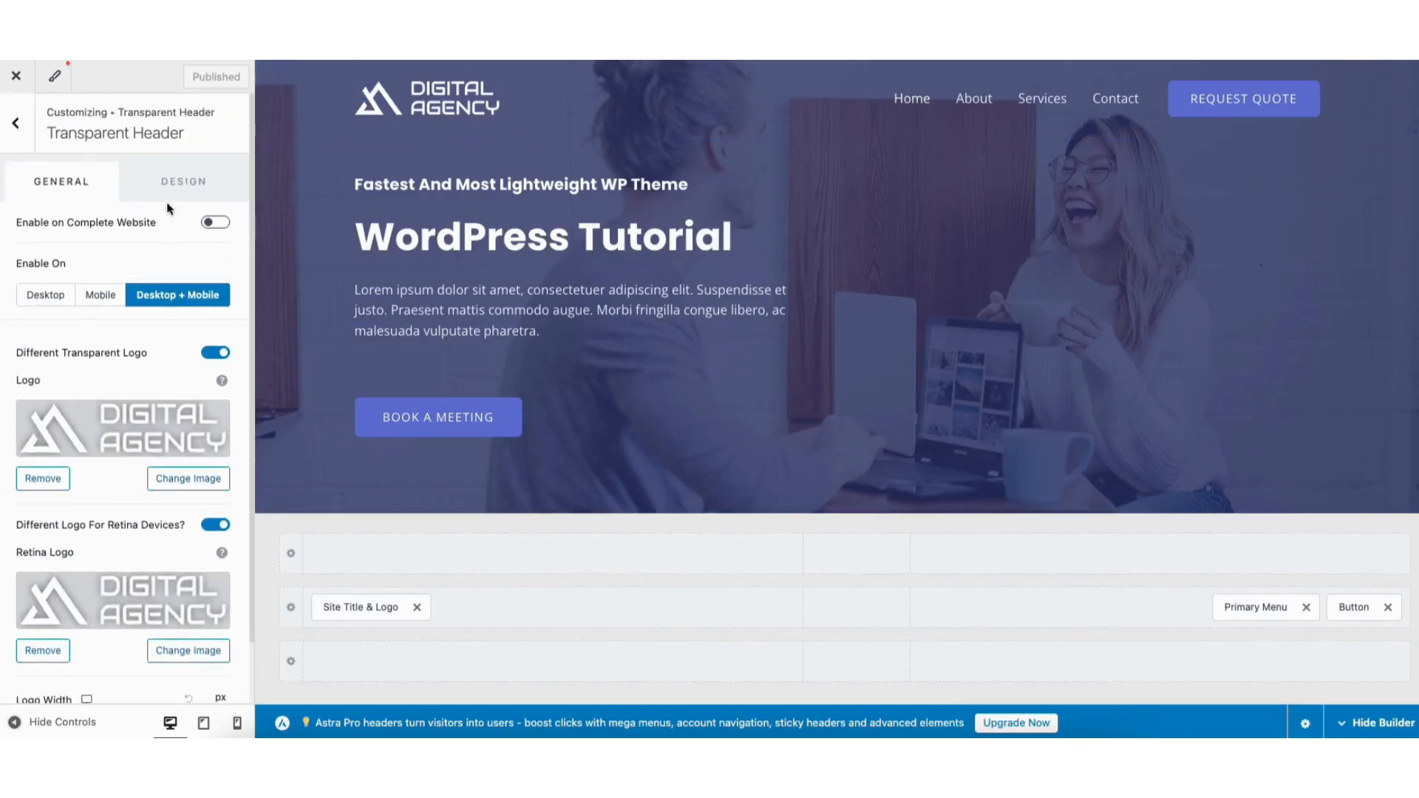
# Open the header's Site Title & Logo settings at the site title, and try repositioning the Button element in the main header row.
pyautogui.click(15, 123)
pyautogui.click(99, 350)
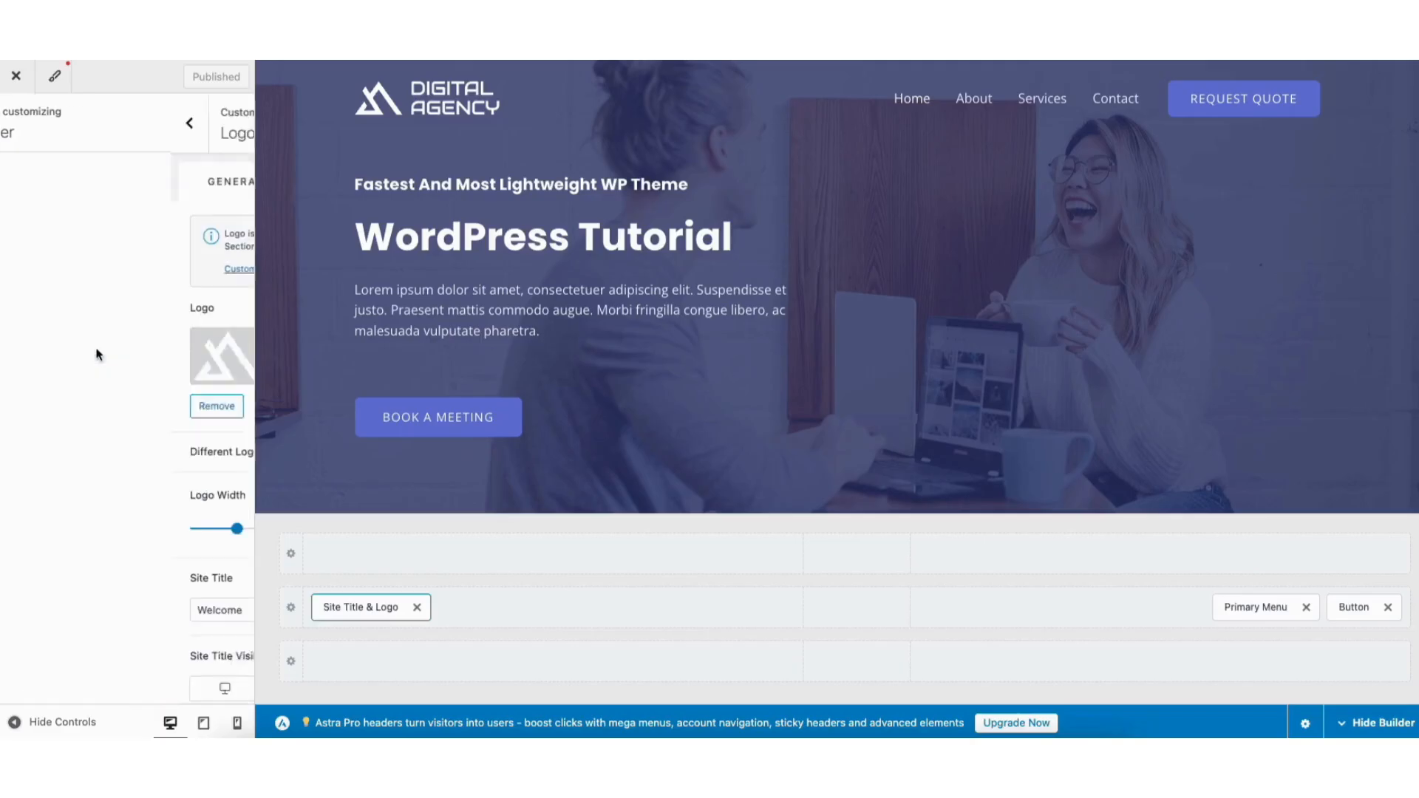
pyautogui.click(60, 610)
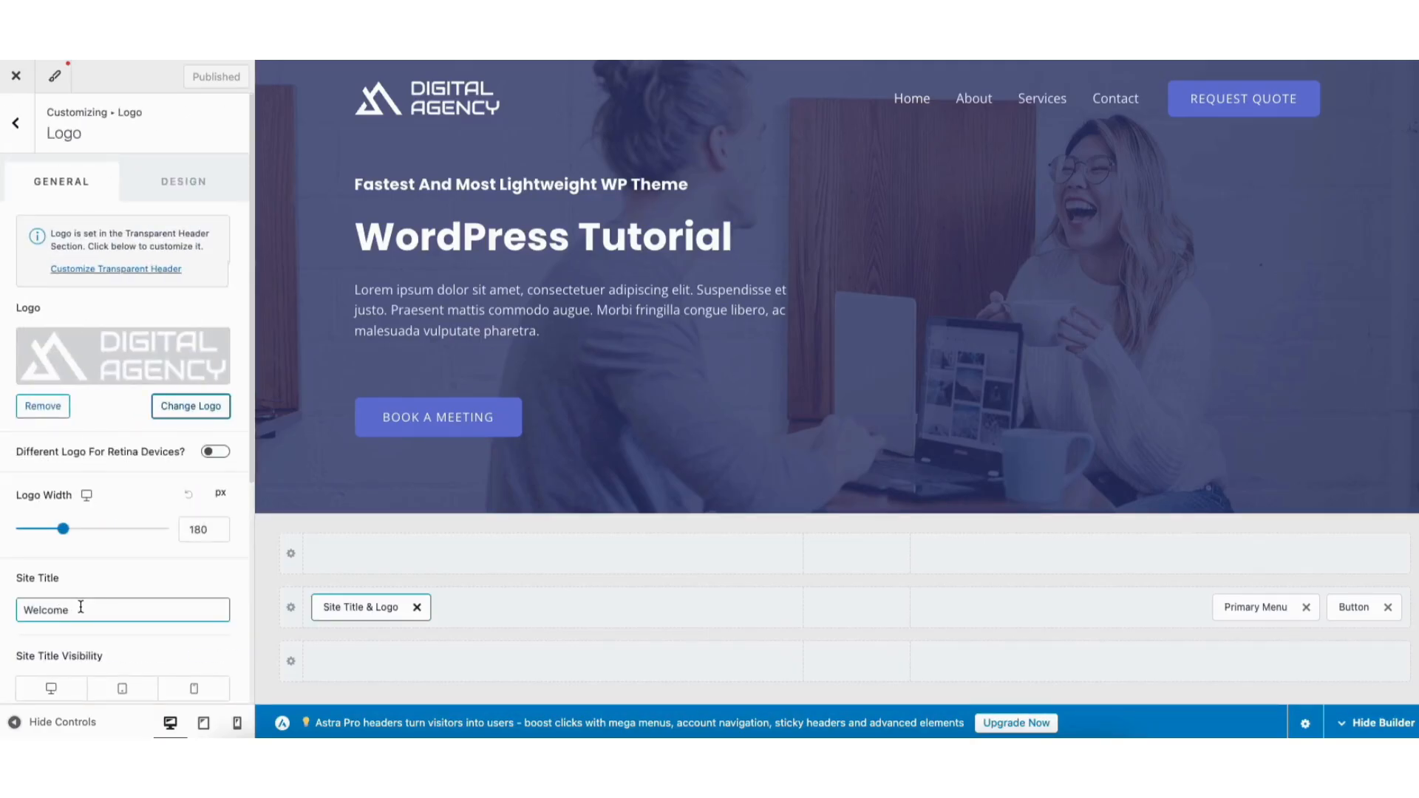
pyautogui.moveTo(1354, 607)
pyautogui.mouseDown()
pyautogui.moveTo(861, 616)
pyautogui.moveTo(1379, 619)
pyautogui.mouseUp()
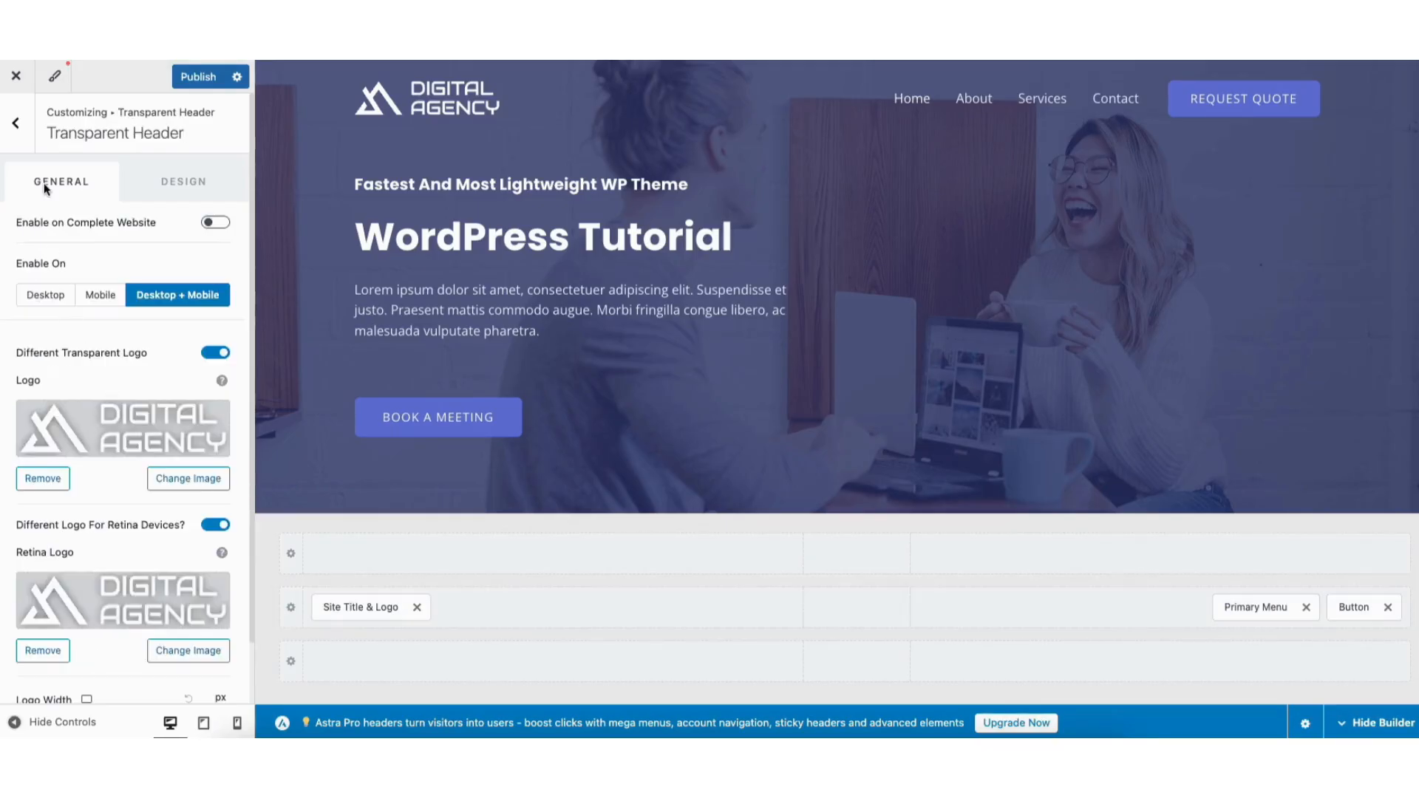
# Open the Site Identity settings and publish the customizer changes.
pyautogui.click(16, 124)
pyautogui.click(16, 123)
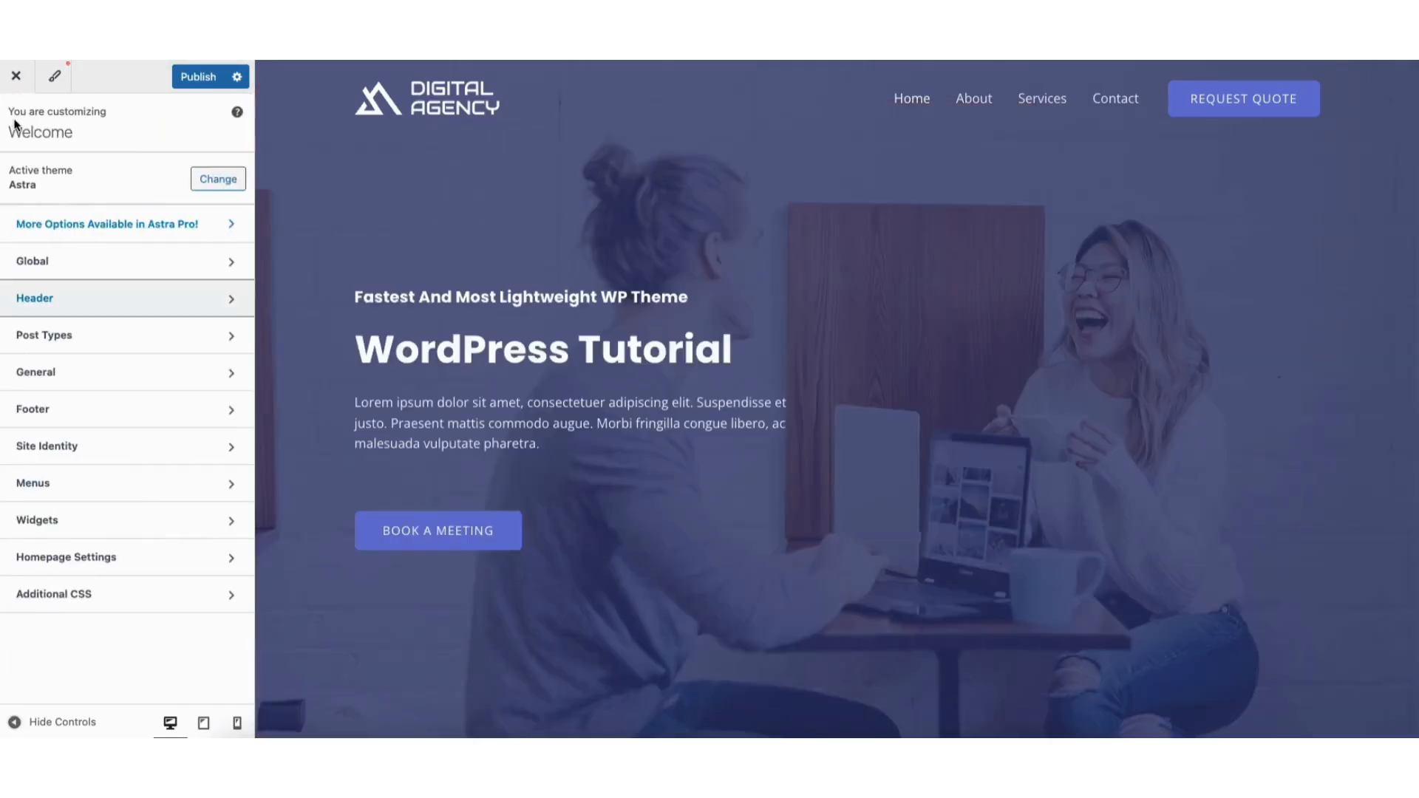
pyautogui.click(46, 444)
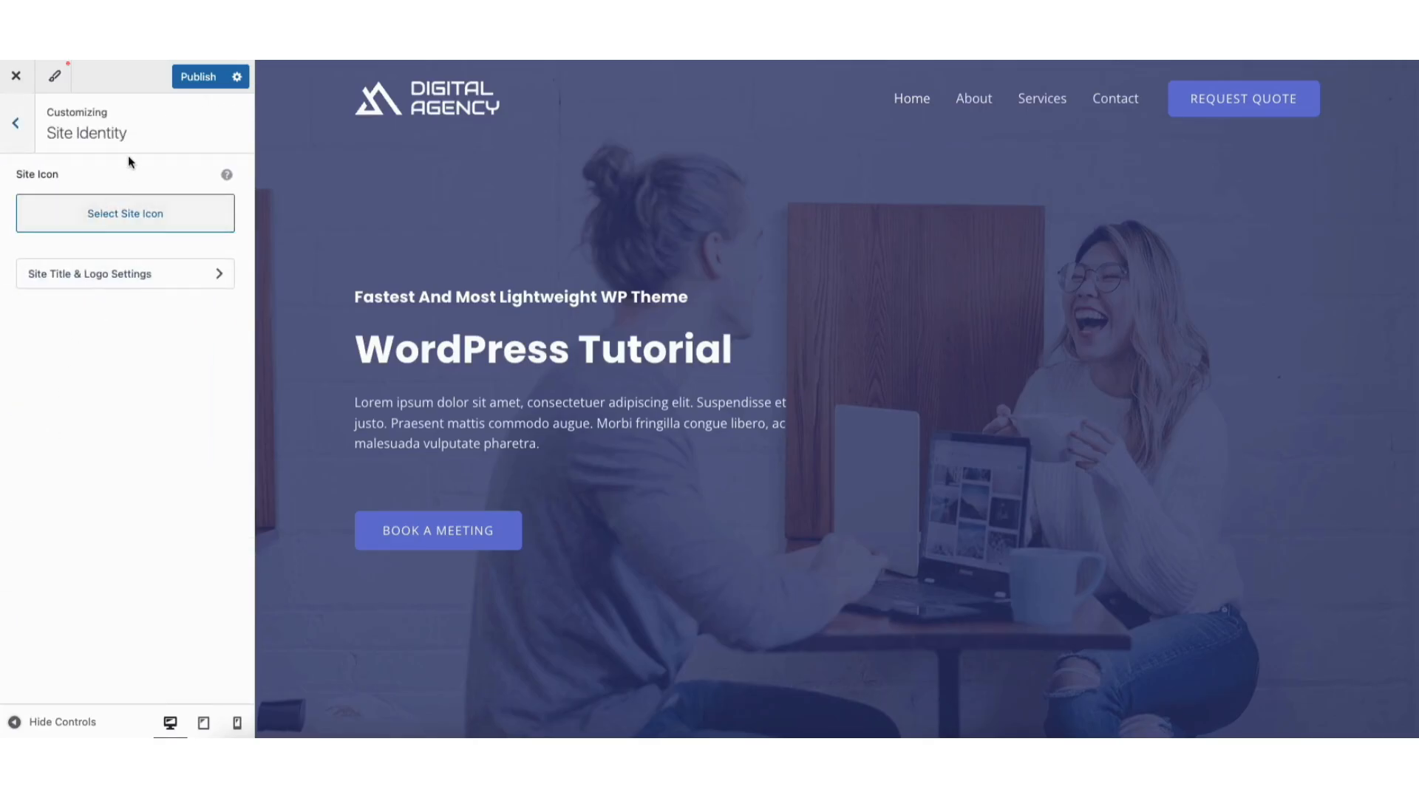
pyautogui.click(189, 77)
# Open the footer's first text widget for editing, below the Digital Agency logo, and publish the footer changes.
pyautogui.scroll(-10, 1379, 272)
pyautogui.scroll(-15, 1379, 272)
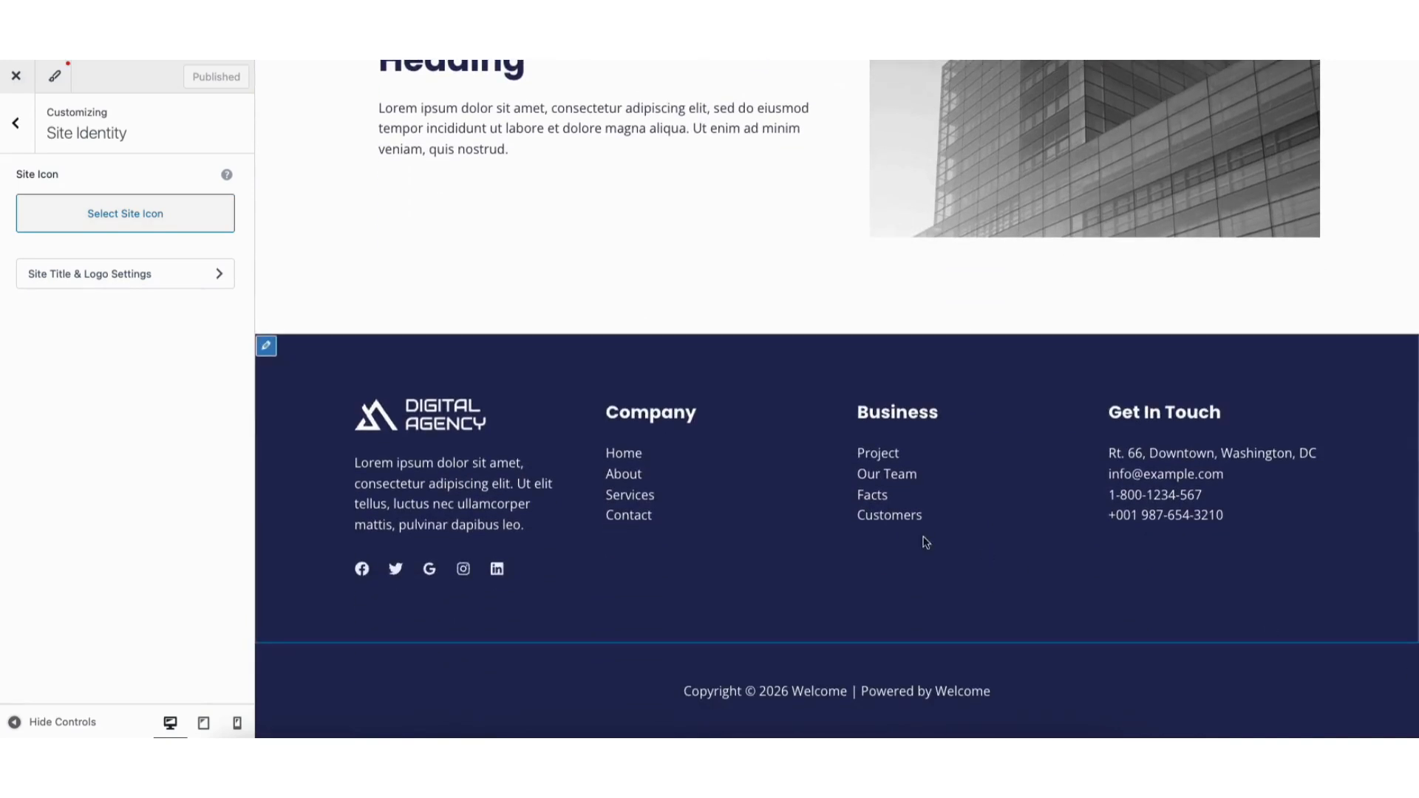
pyautogui.click(365, 412)
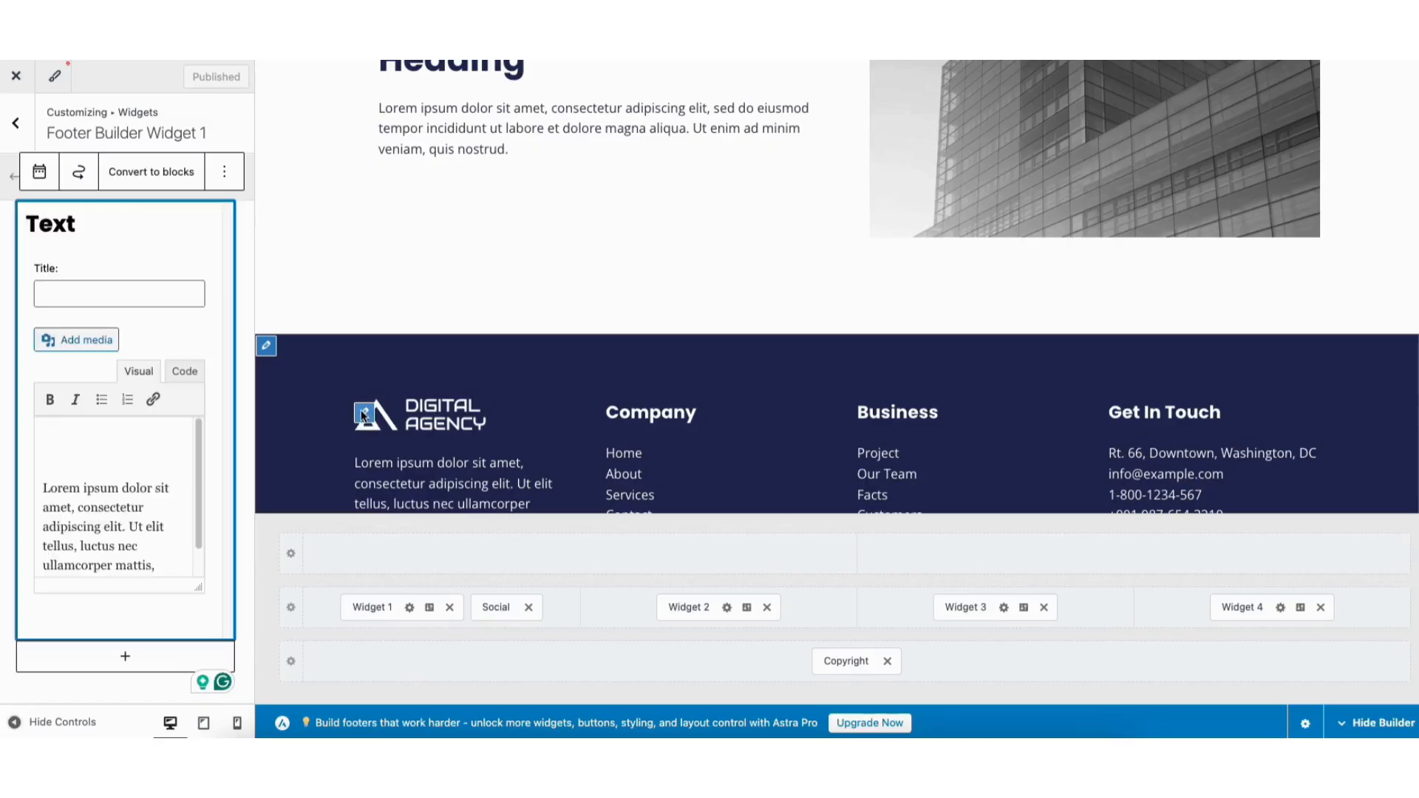
pyautogui.moveTo(43, 488); pyautogui.dragTo(108, 552)
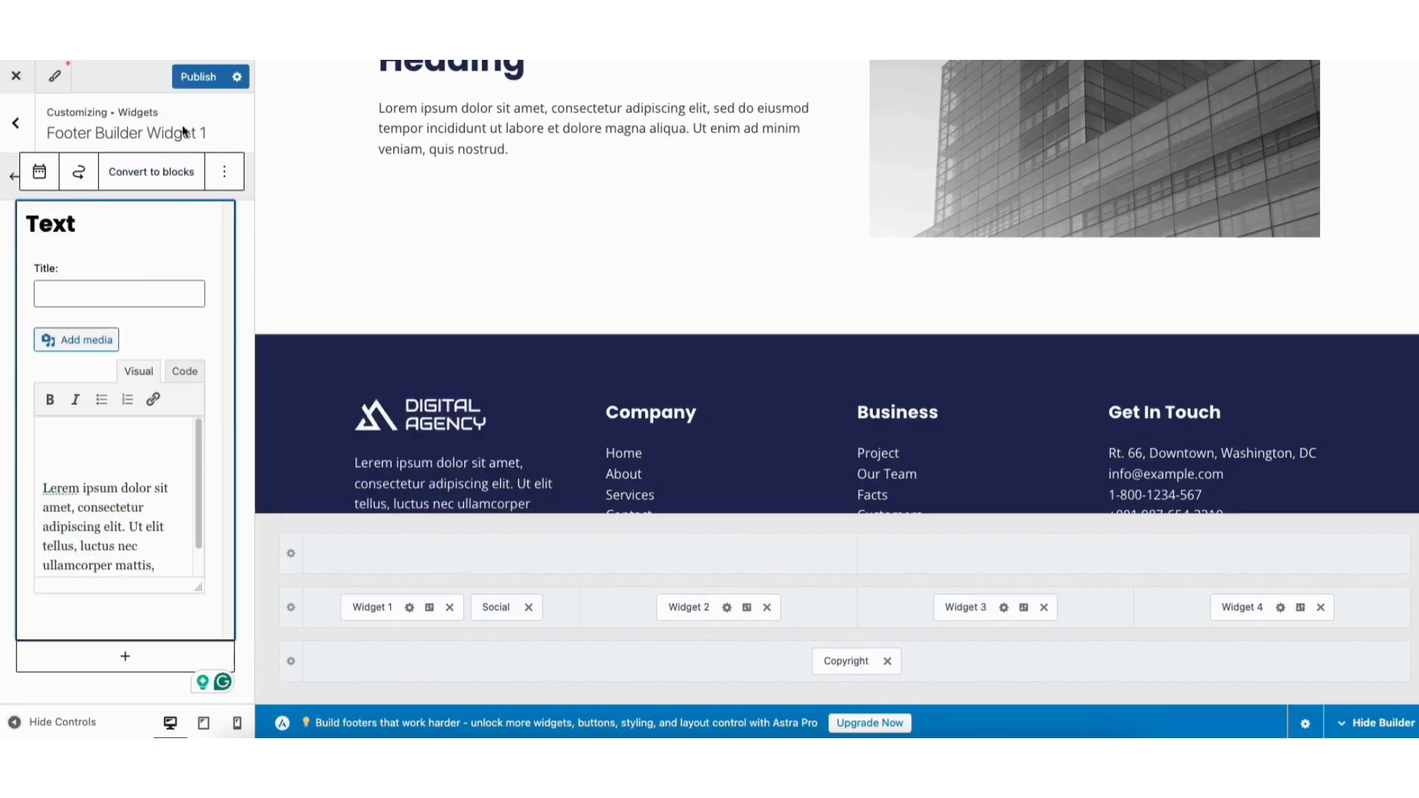
pyautogui.click(193, 77)
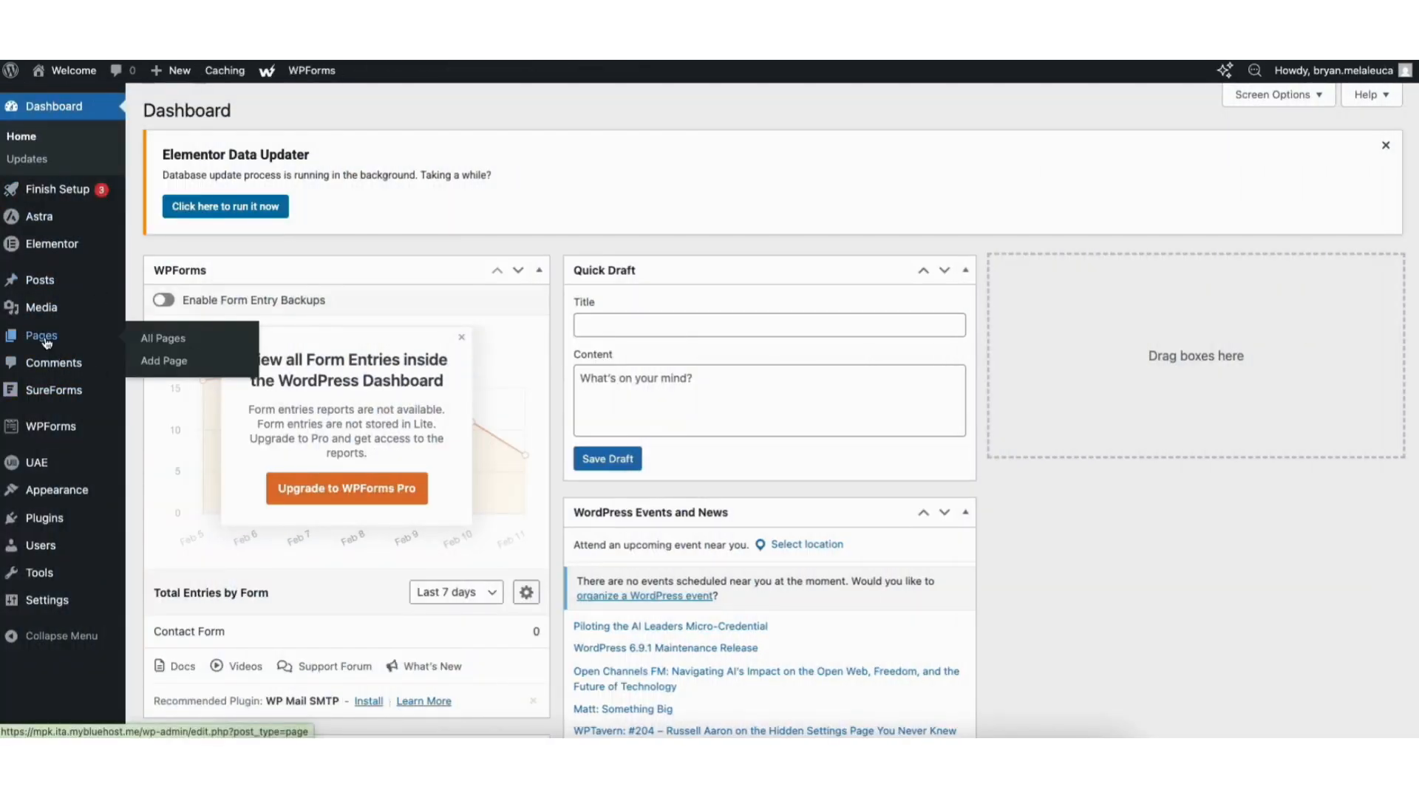
# Open the About page in Elementor, bring up the introductory paragraph under "About Us" for editing, and review the sections below.
pyautogui.click(46, 338)
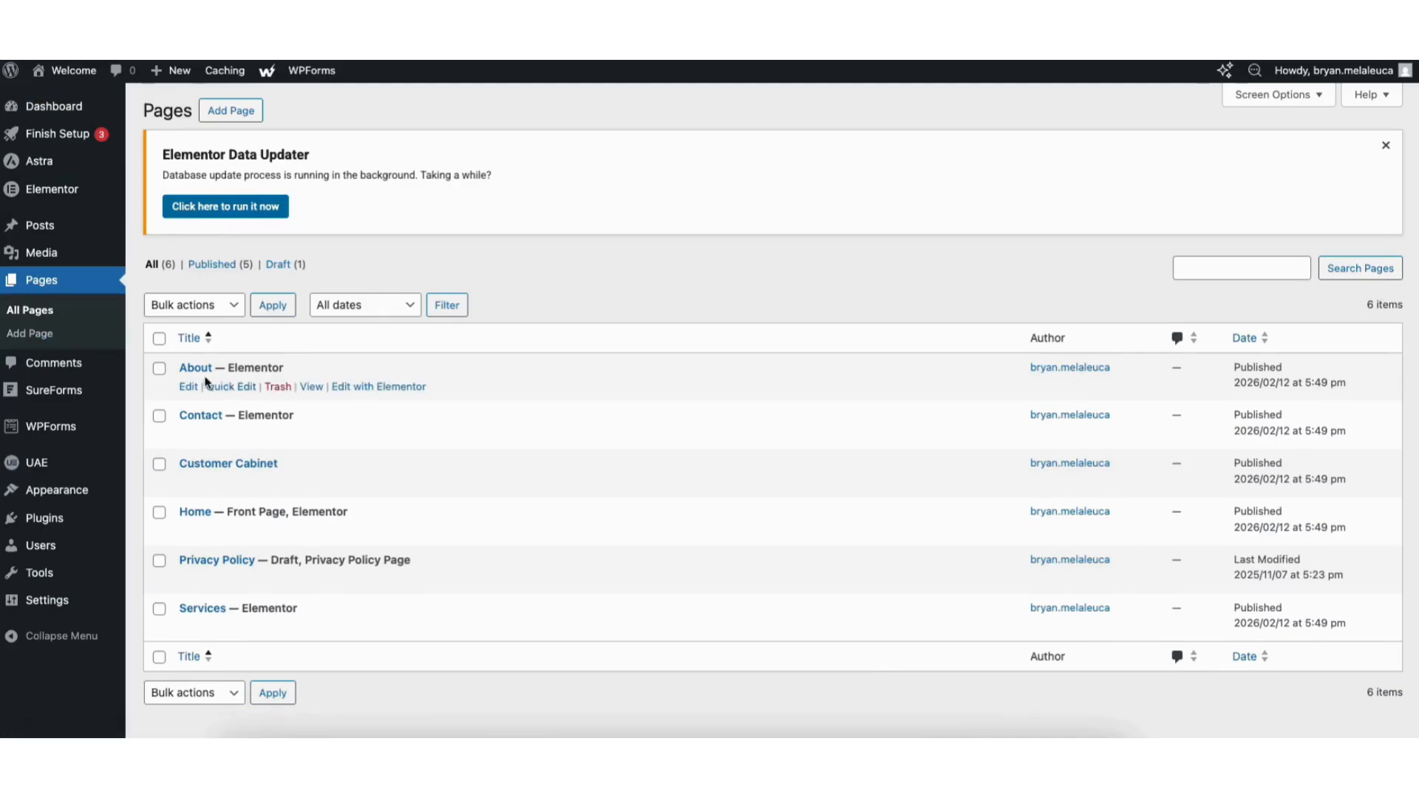
pyautogui.click(361, 386)
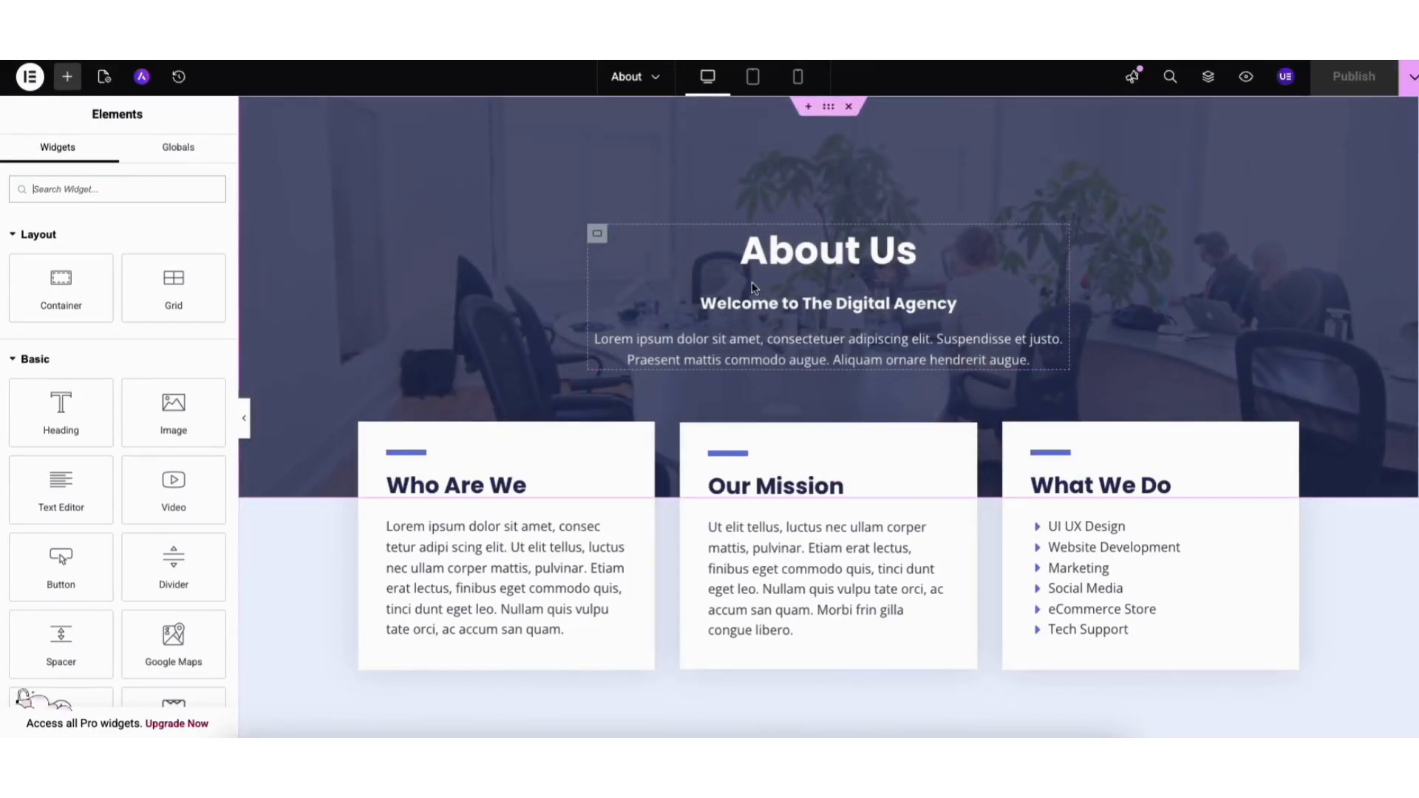
pyautogui.click(738, 340)
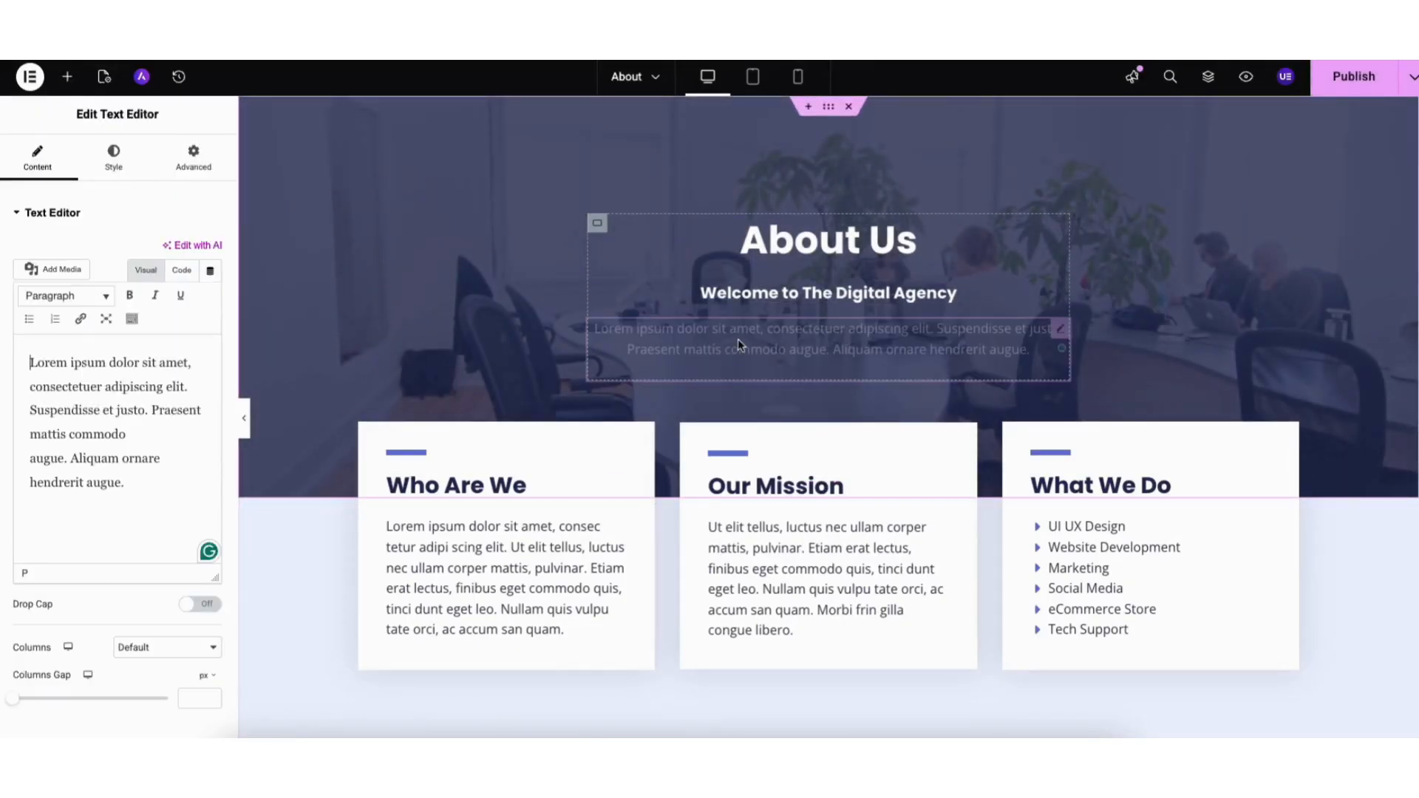
pyautogui.scroll(-15, 1410, 390)
pyautogui.scroll(5, 808, 323)
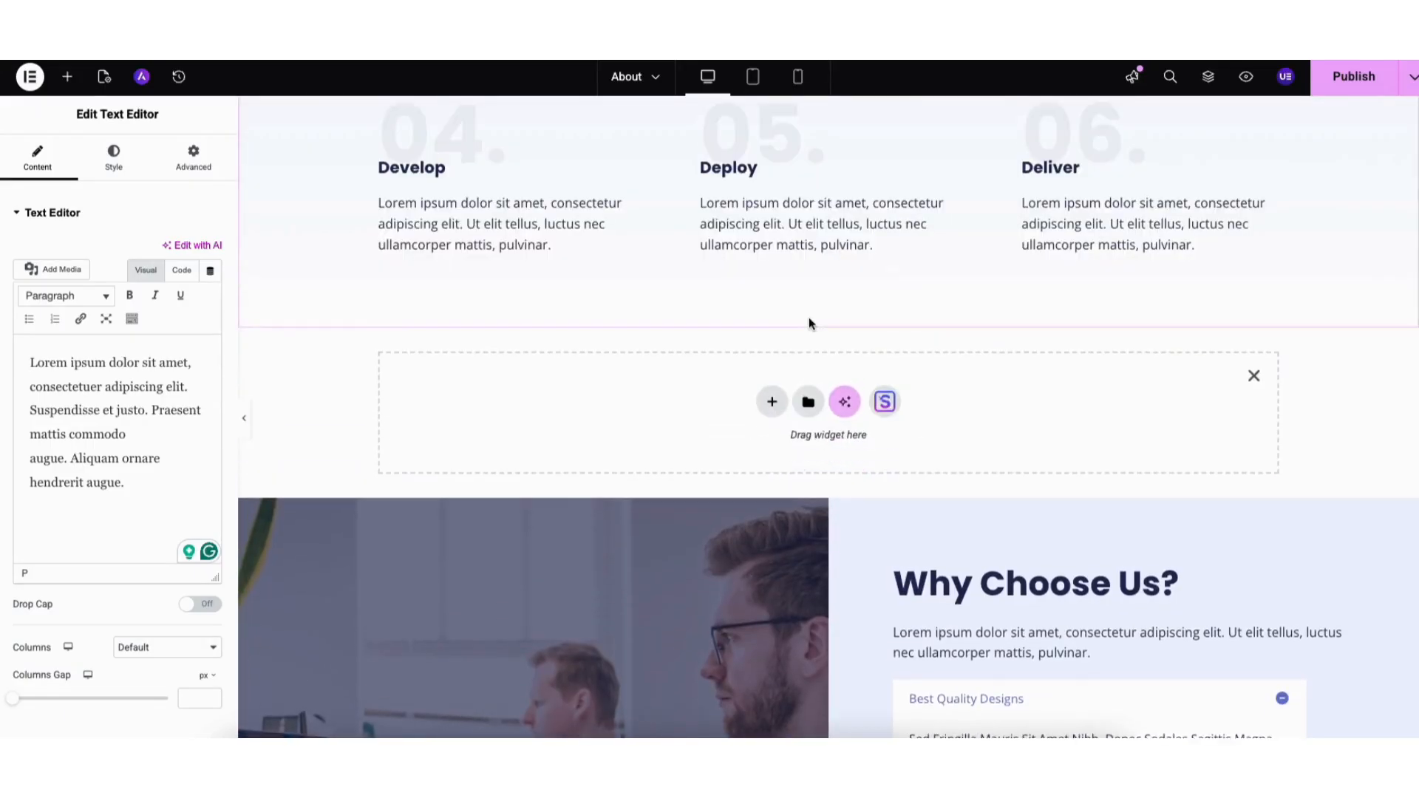
pyautogui.moveTo(61, 413); pyautogui.dragTo(96, 403)
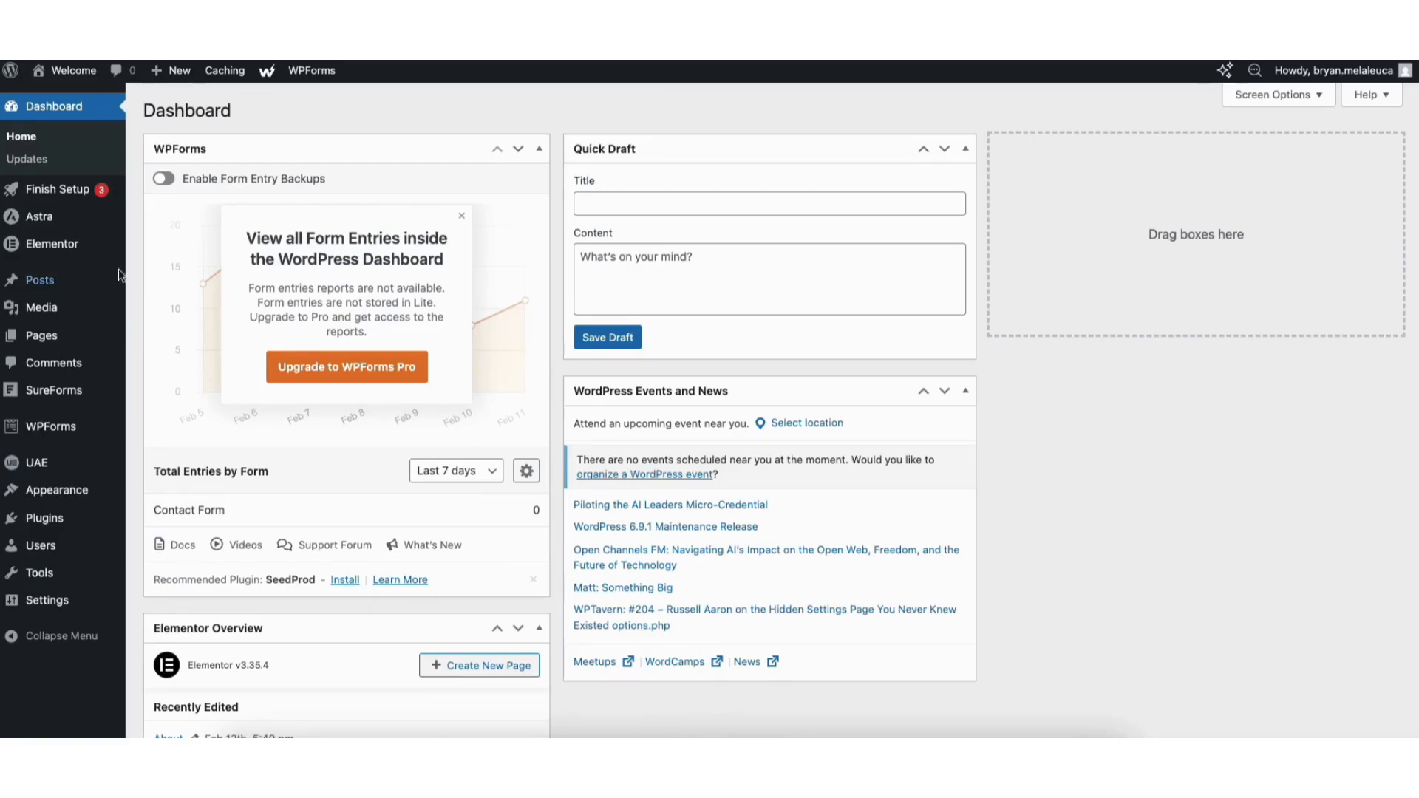
# Publish a new page titled "Services" and open it in Elementor.
pyautogui.moveTo(40, 339)
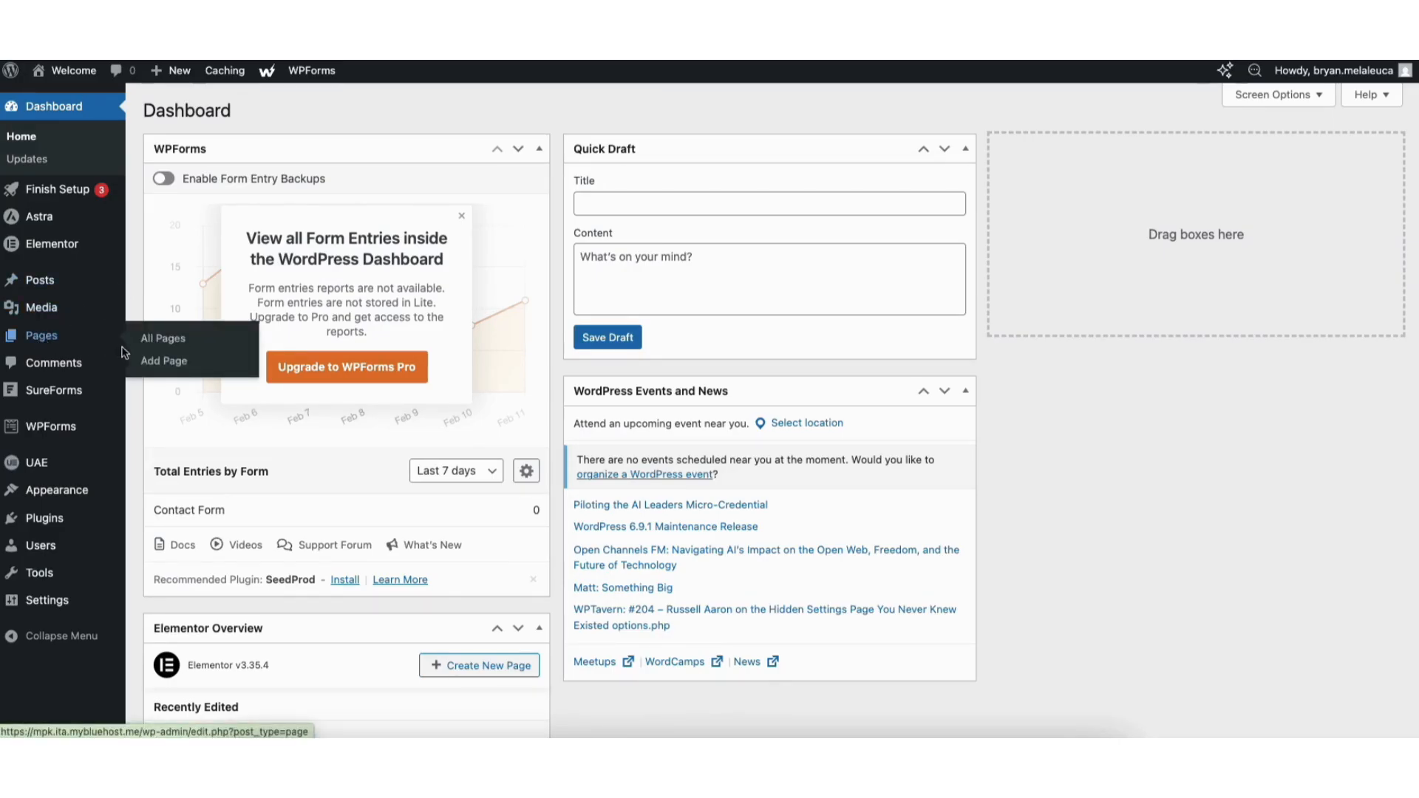
pyautogui.click(164, 362)
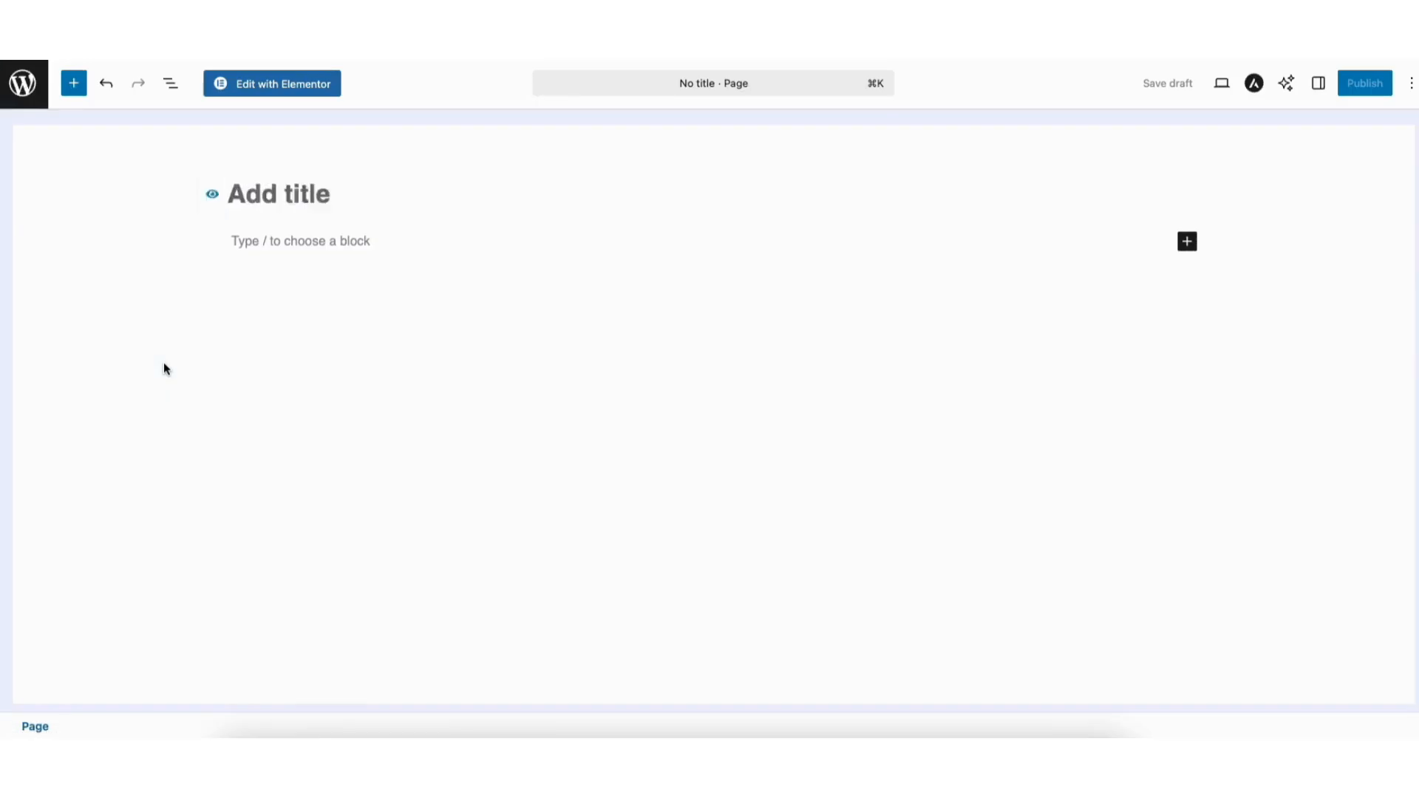
pyautogui.click(320, 192)
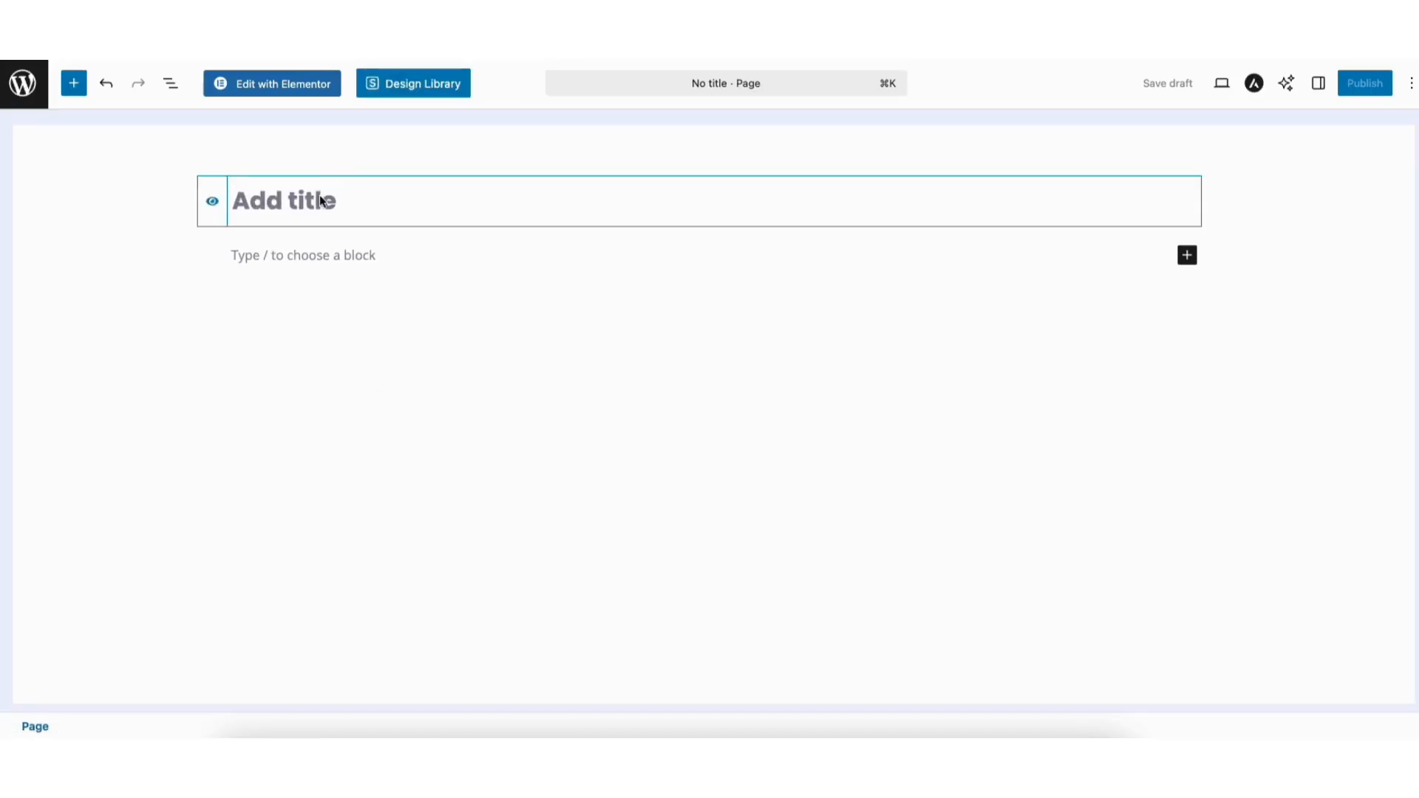
pyautogui.write('Services')
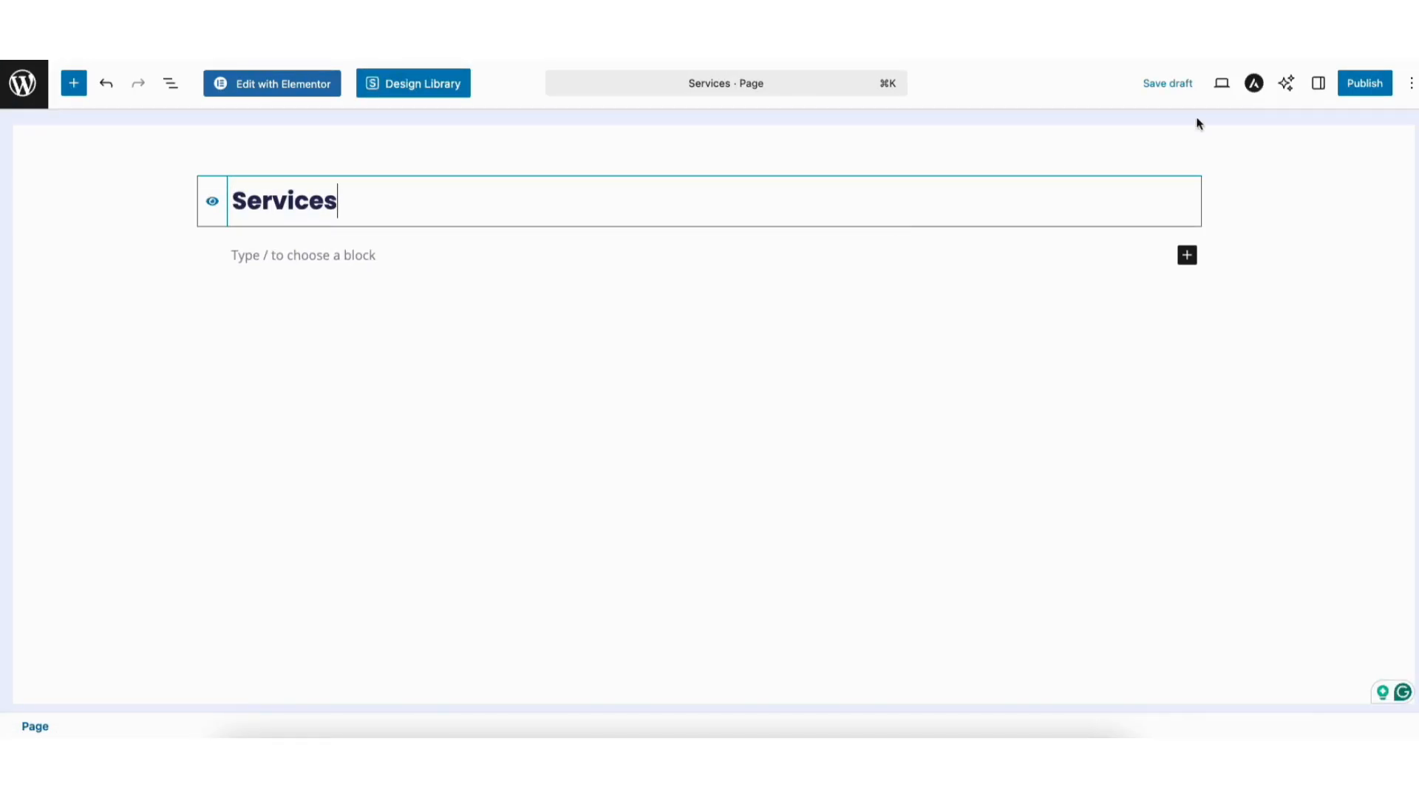
pyautogui.click(1353, 85)
pyautogui.click(1353, 86)
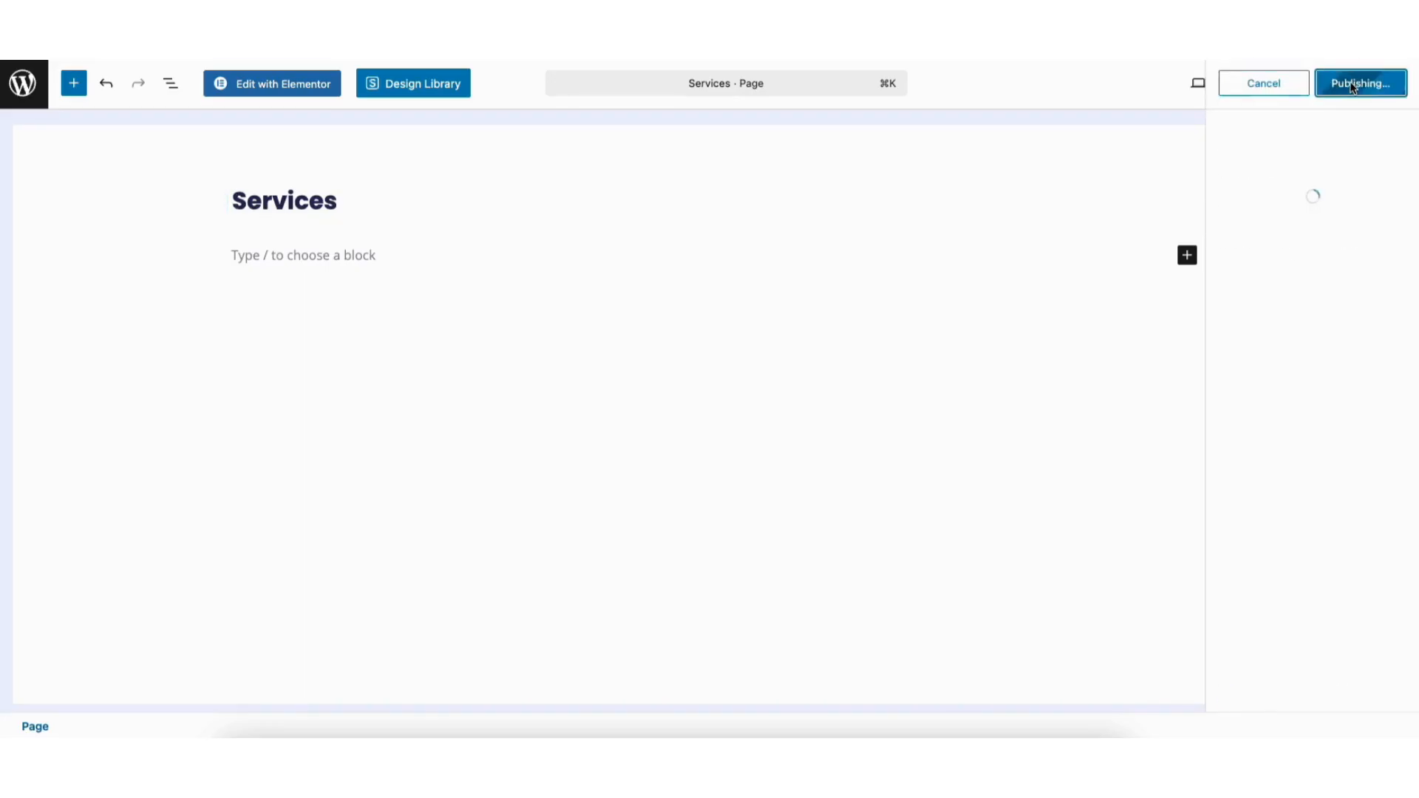
pyautogui.click(296, 87)
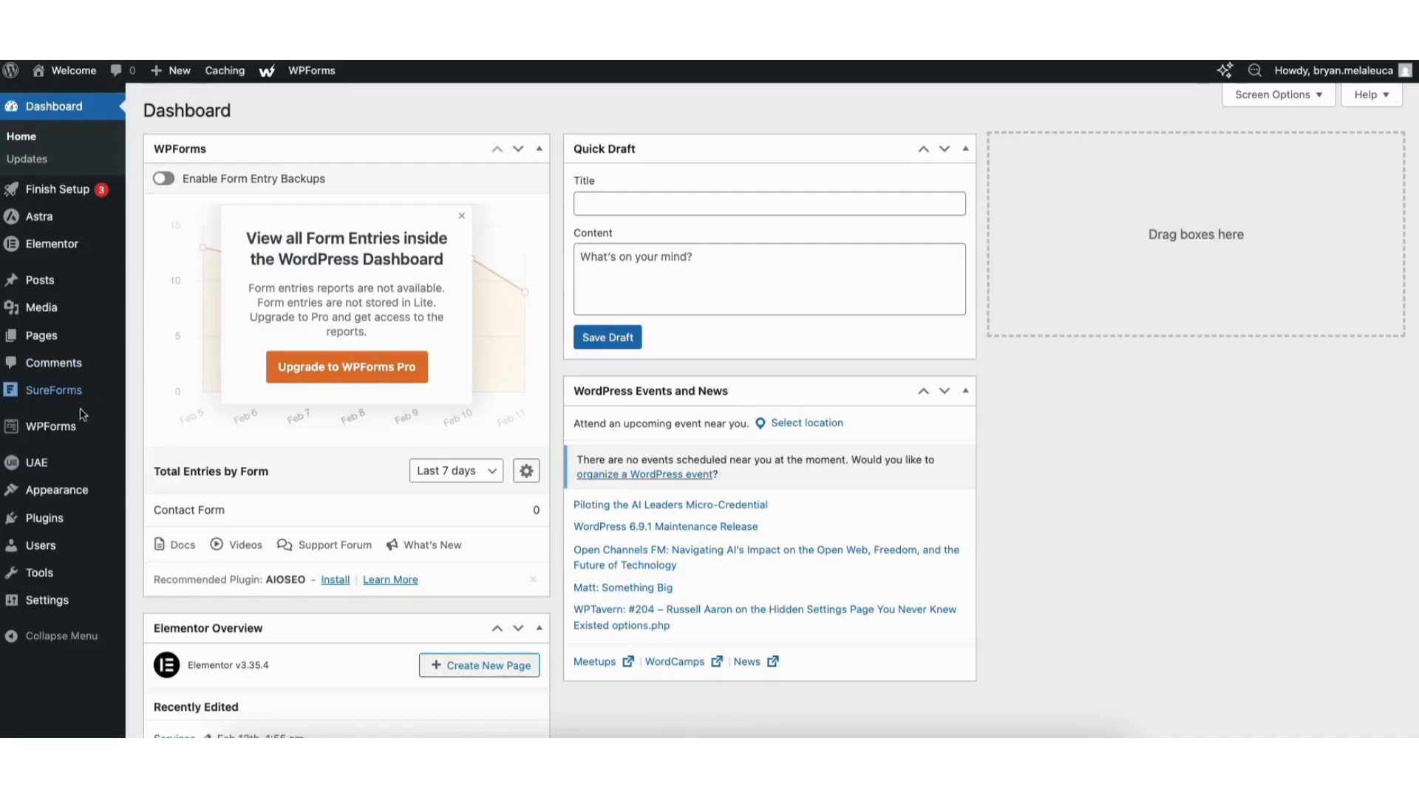
# Open the site's menu management and select Top Nav (Primary Menu) for editing.
pyautogui.moveTo(52, 494)
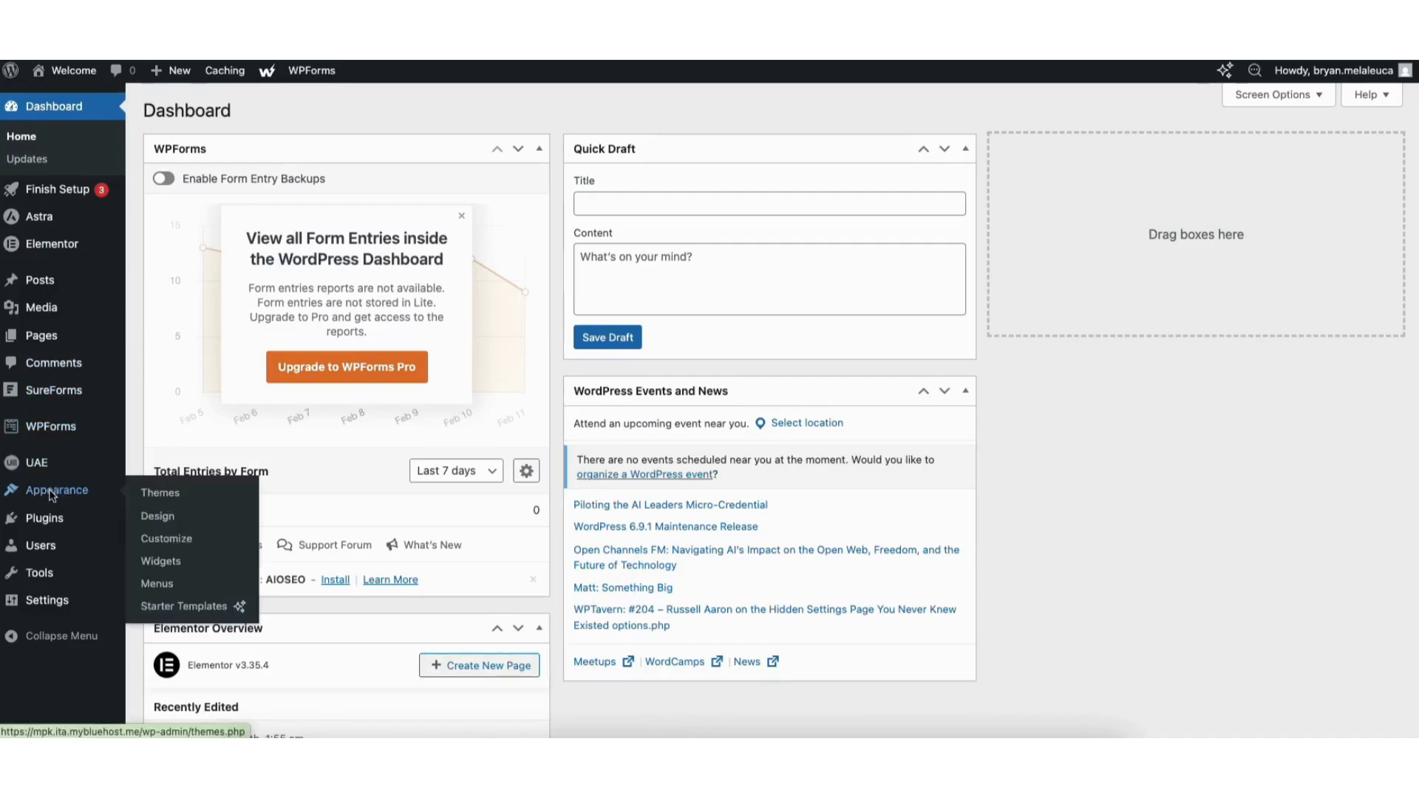
pyautogui.click(157, 586)
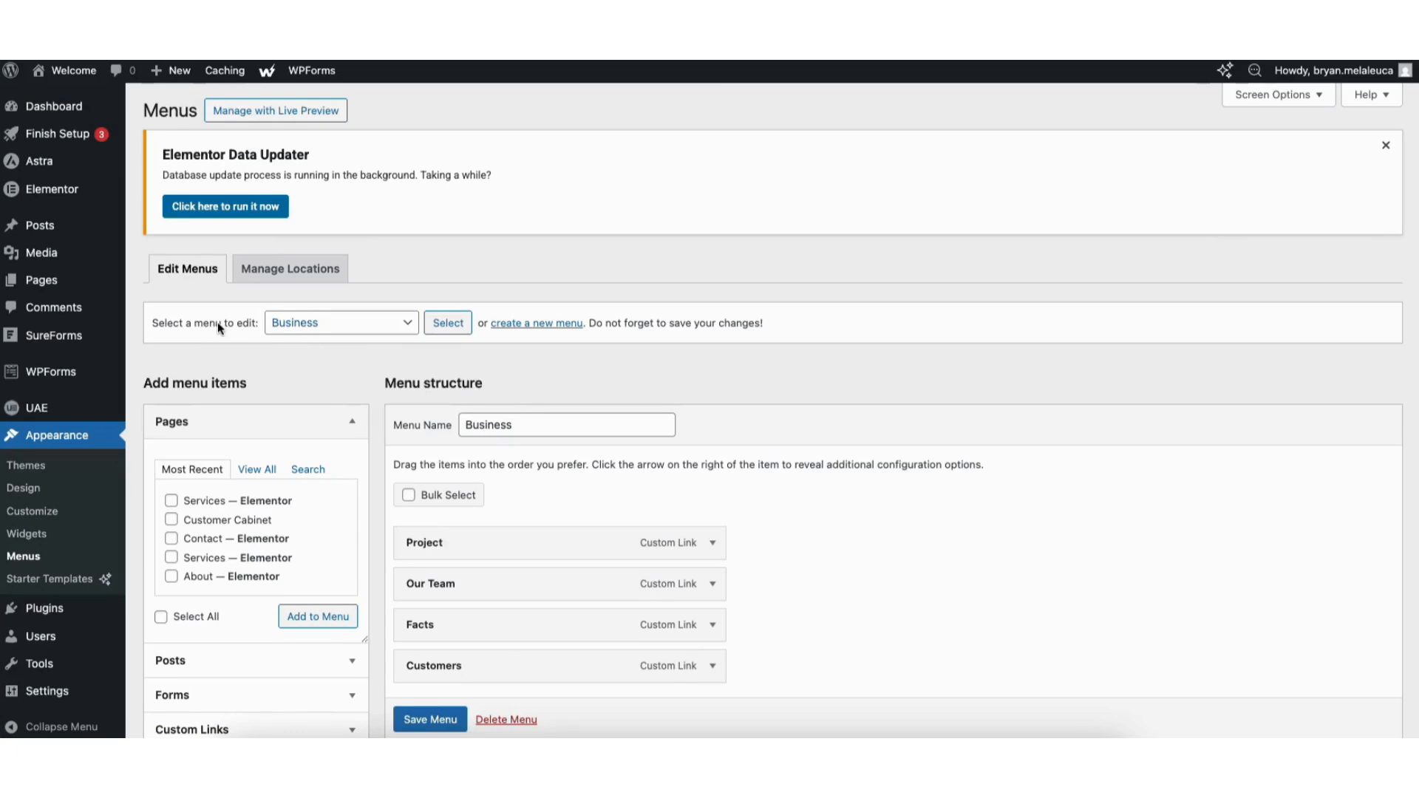
pyautogui.click(373, 322)
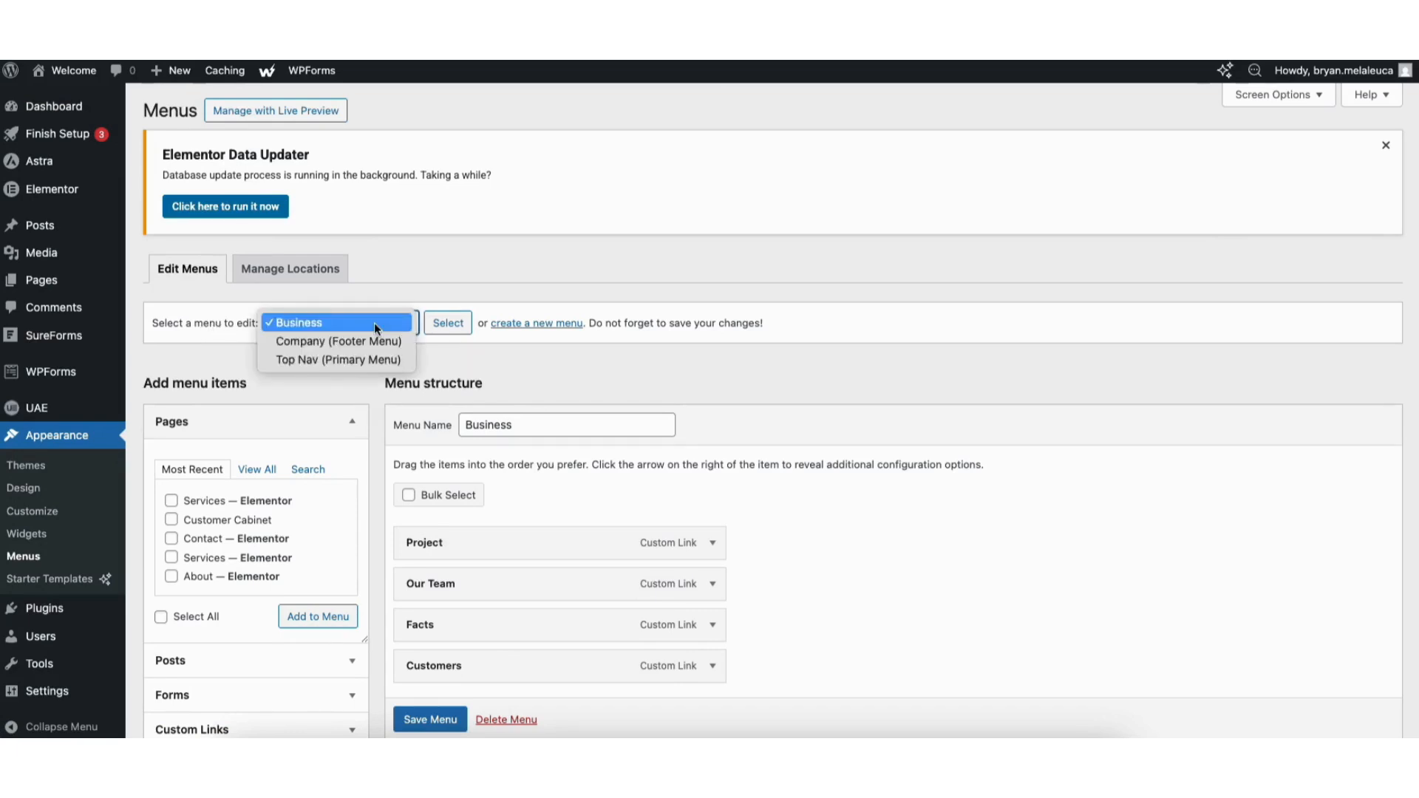
pyautogui.click(369, 362)
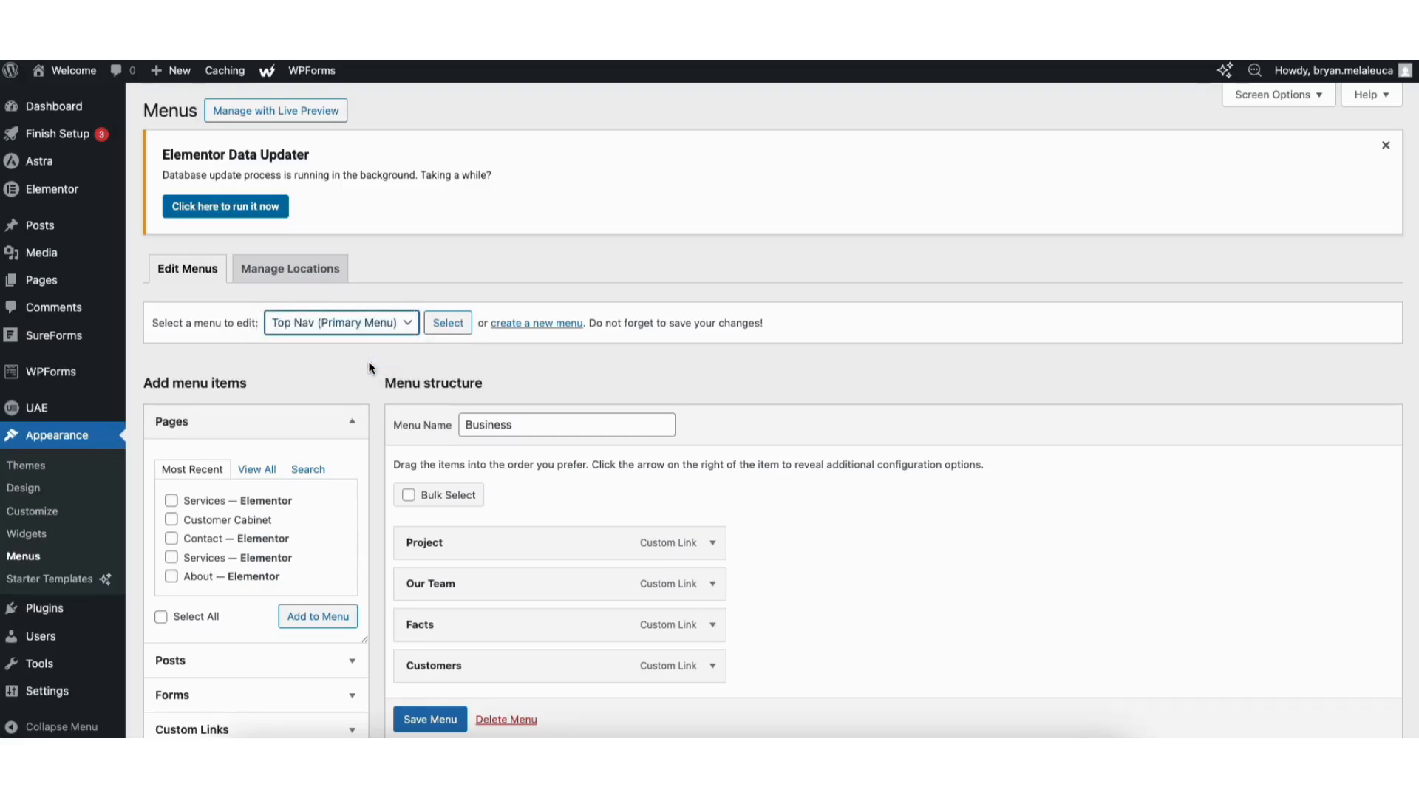
pyautogui.click(447, 324)
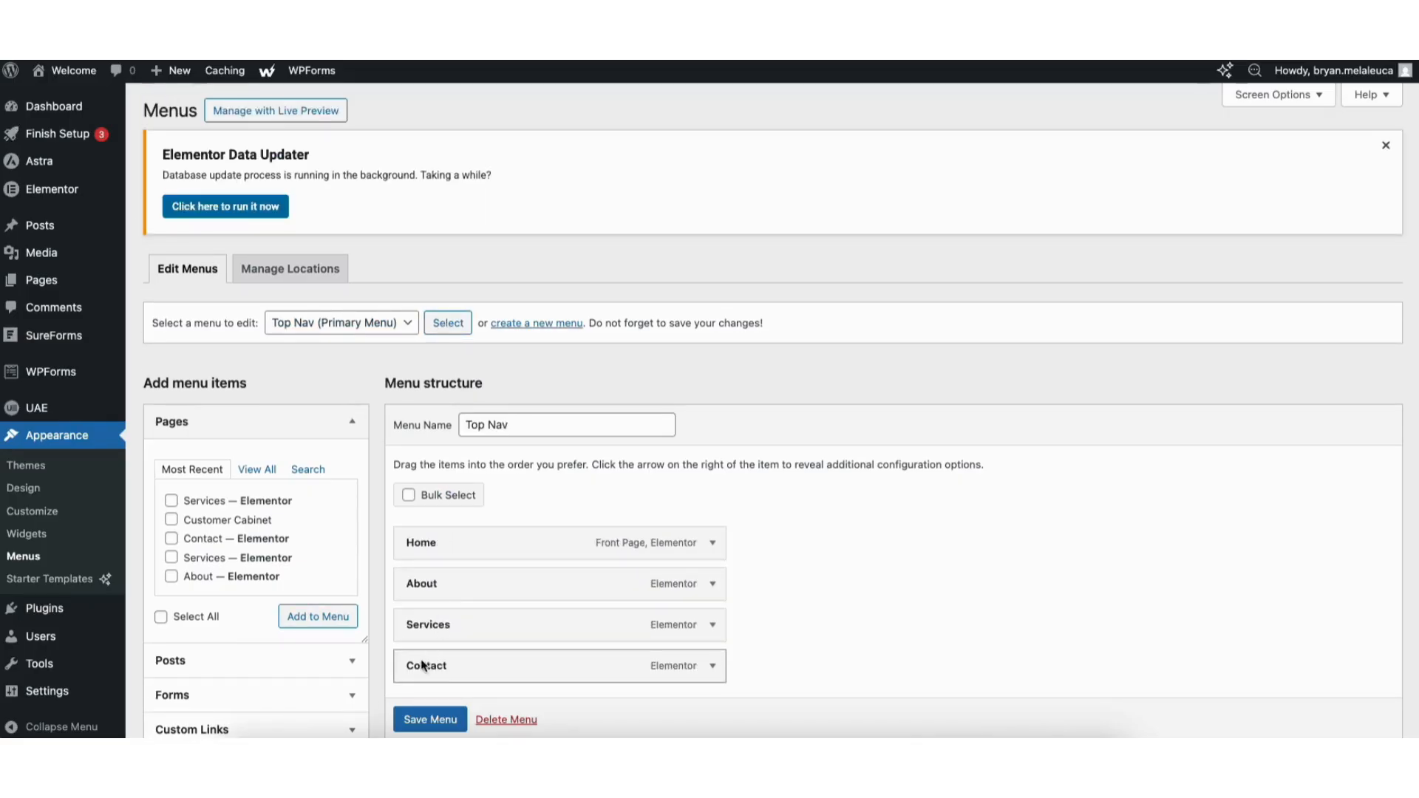
# Add the Customer Cabinet page to the Top Nav menu.
pyautogui.click(171, 520)
pyautogui.click(300, 617)
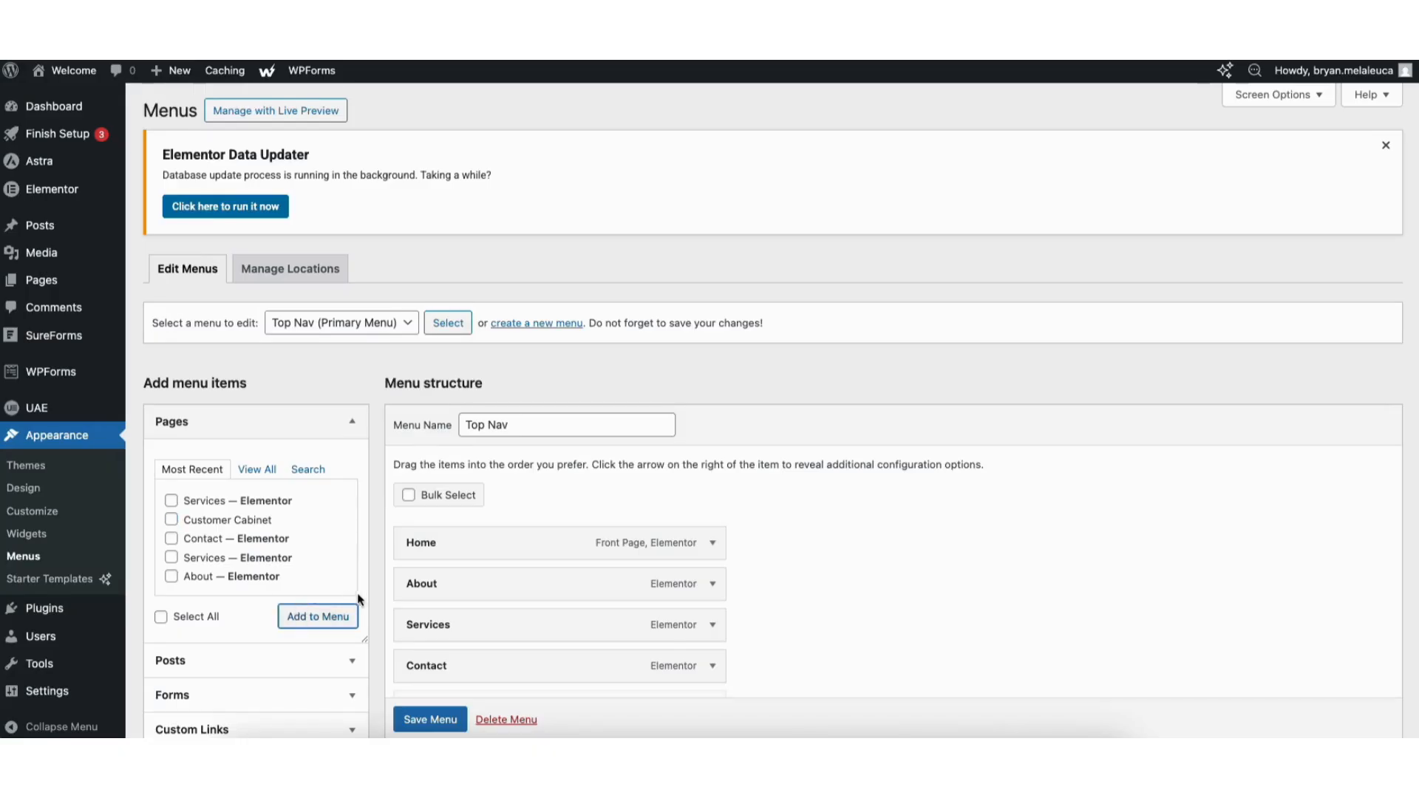
pyautogui.scroll(-3, 1412, 399)
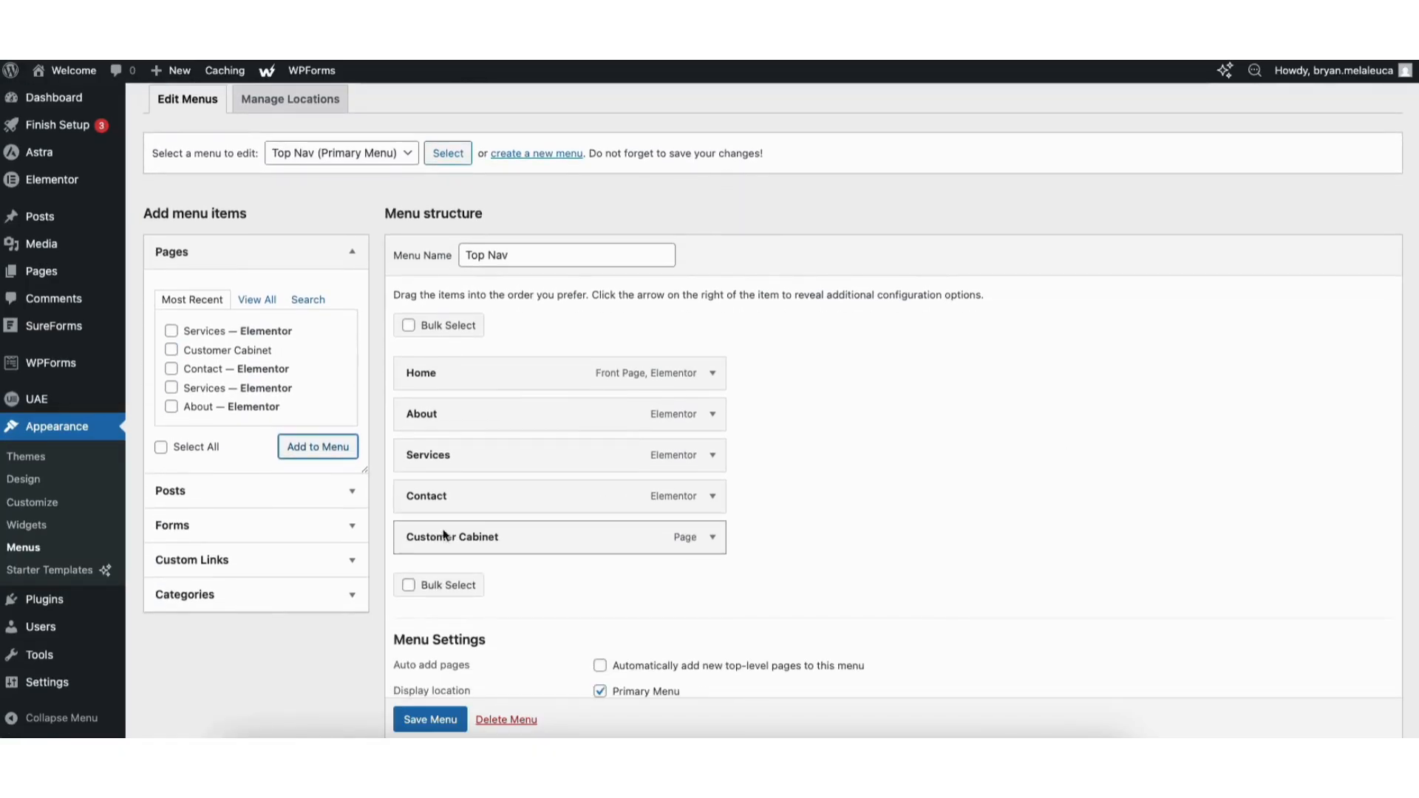
pyautogui.moveTo(427, 540)
pyautogui.mouseDown()
pyautogui.moveTo(426, 490)
pyautogui.moveTo(418, 538)
pyautogui.mouseUp()
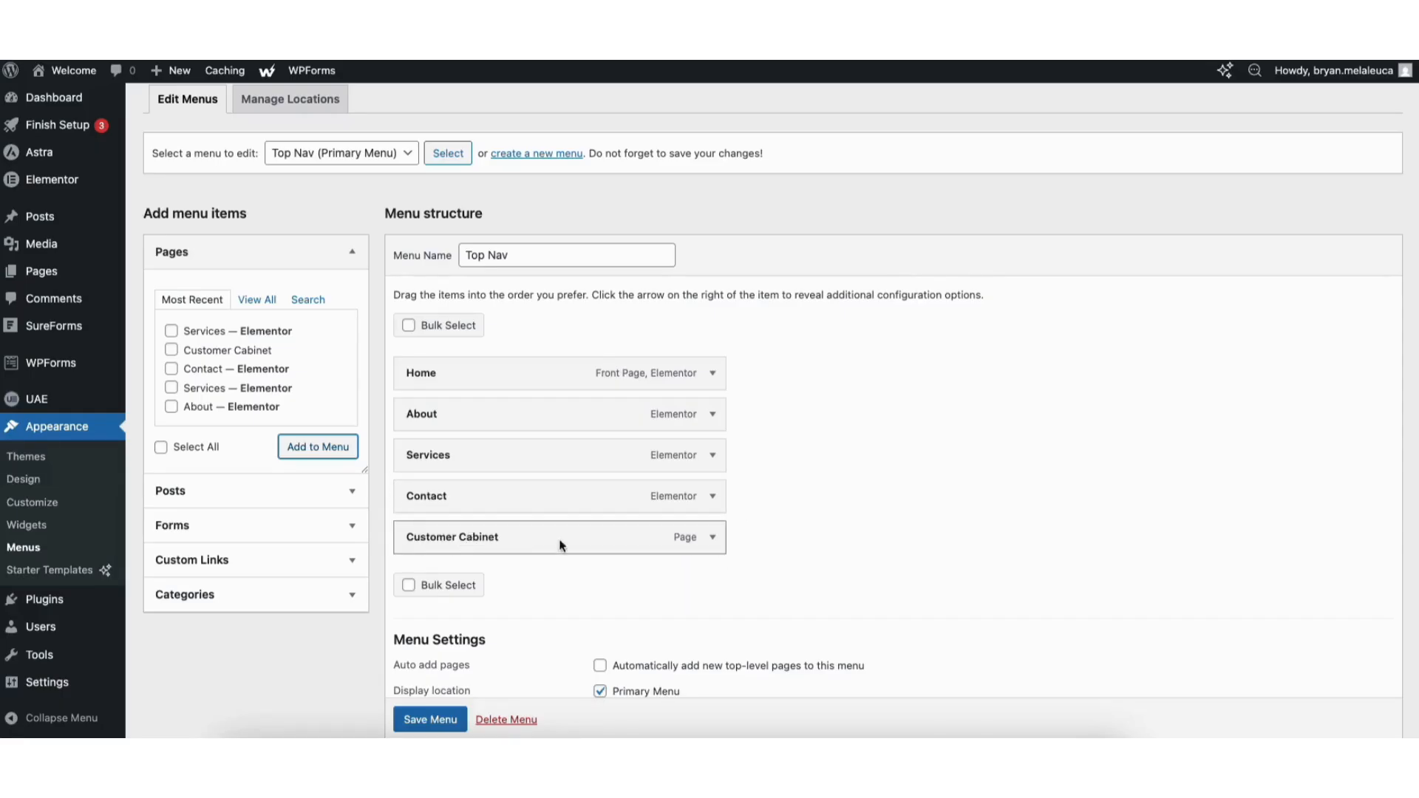
# Examine the Customer Cabinet menu item's navigation label and settings, then collapse the item.
pyautogui.click(710, 536)
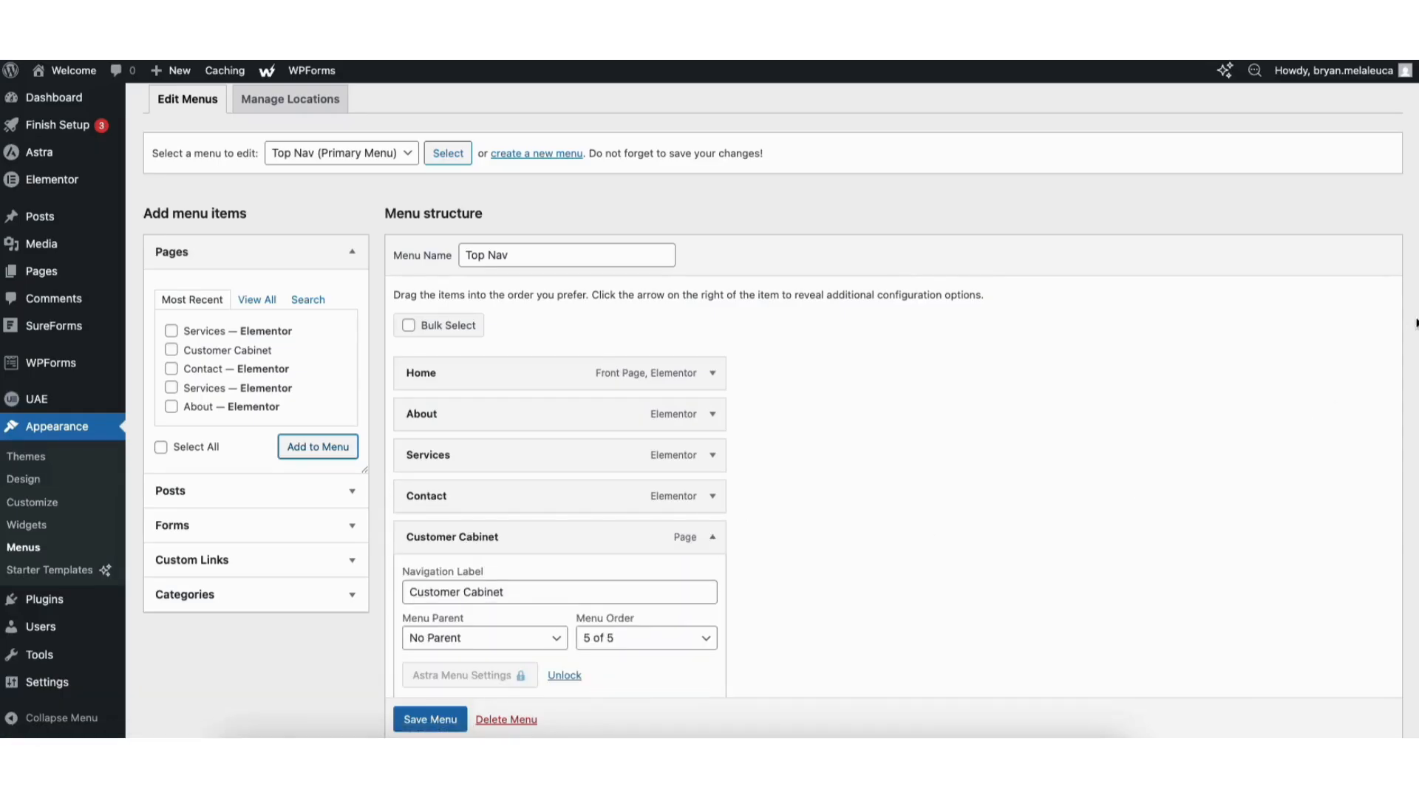
pyautogui.scroll(-3, 1397, 340)
pyautogui.click(416, 365)
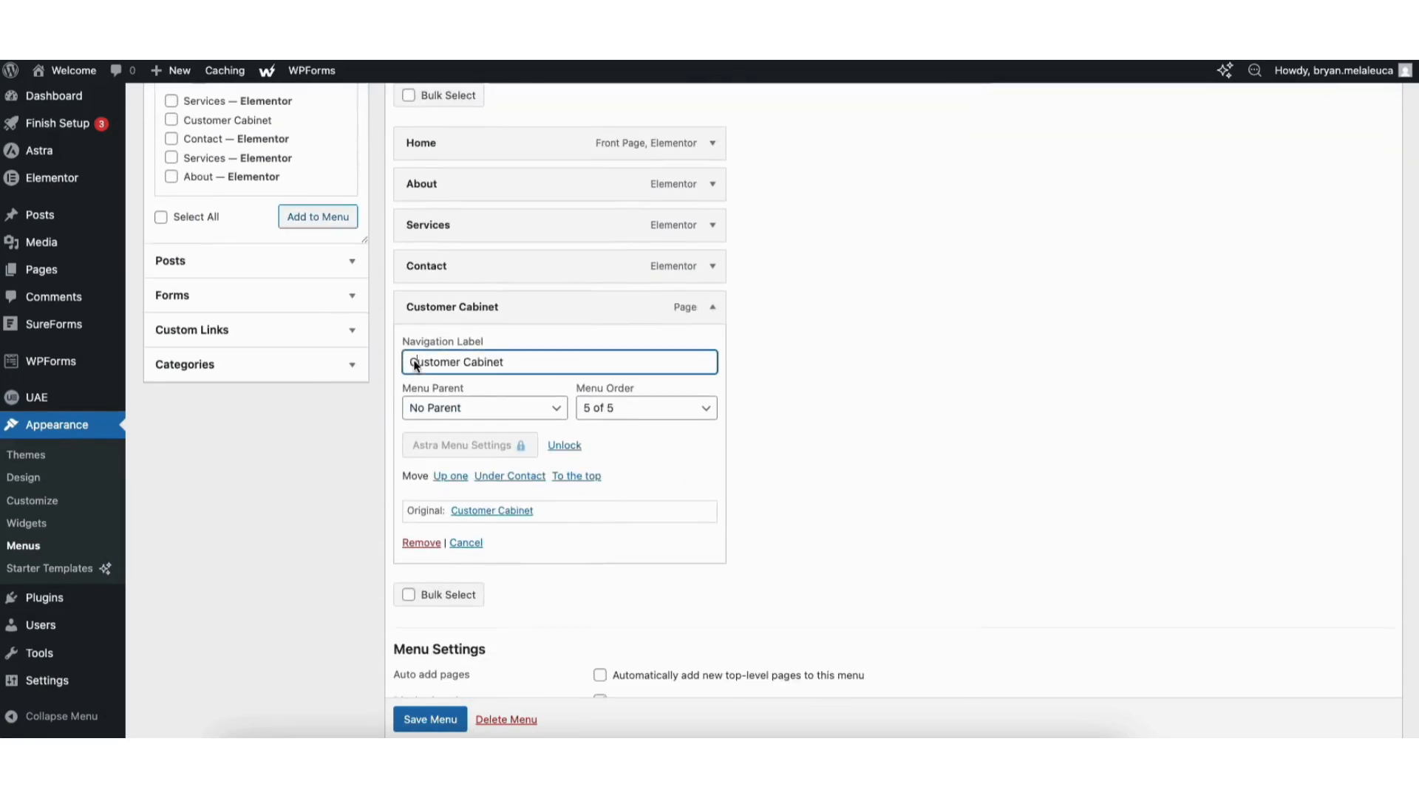
pyautogui.moveTo(416, 364); pyautogui.dragTo(591, 366)
pyautogui.click(489, 361)
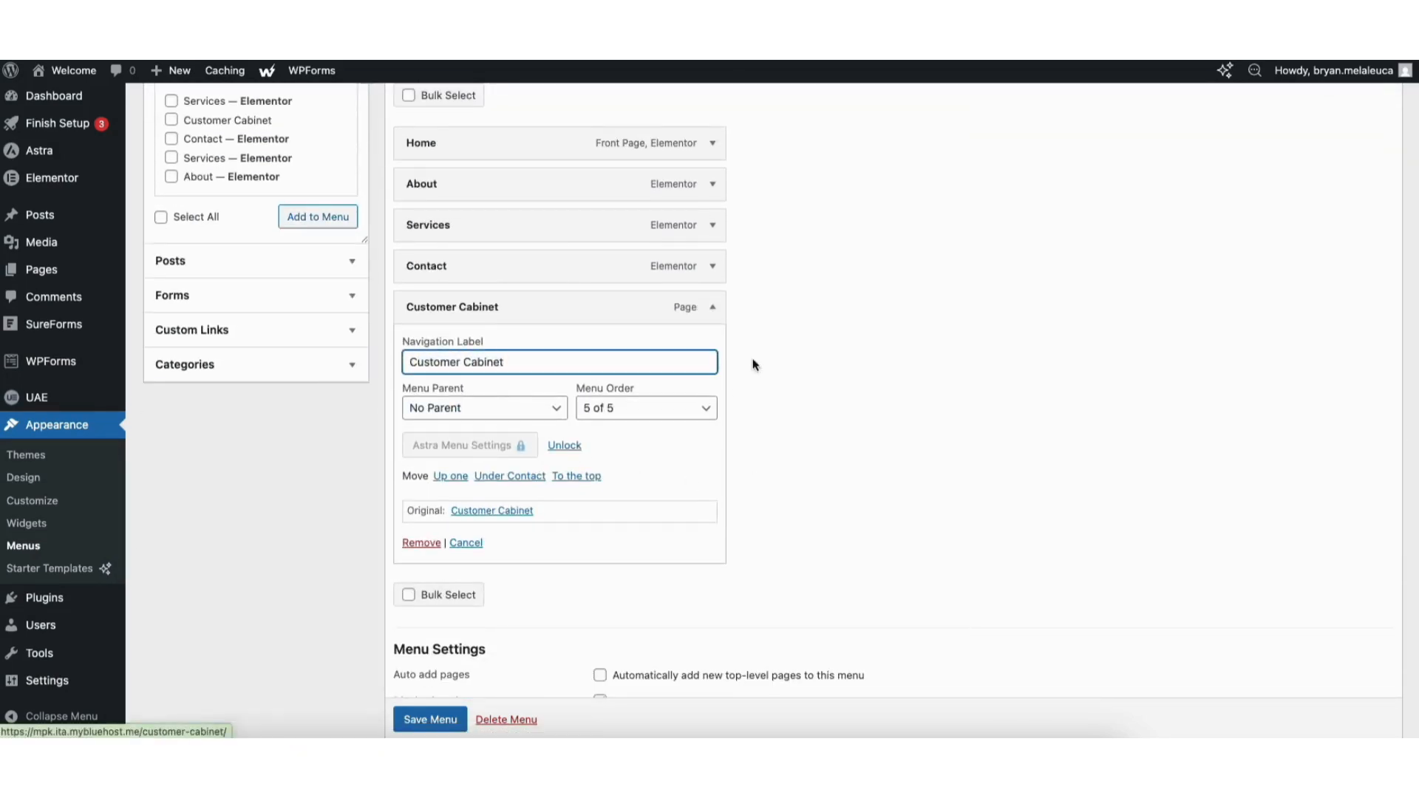
pyautogui.click(712, 307)
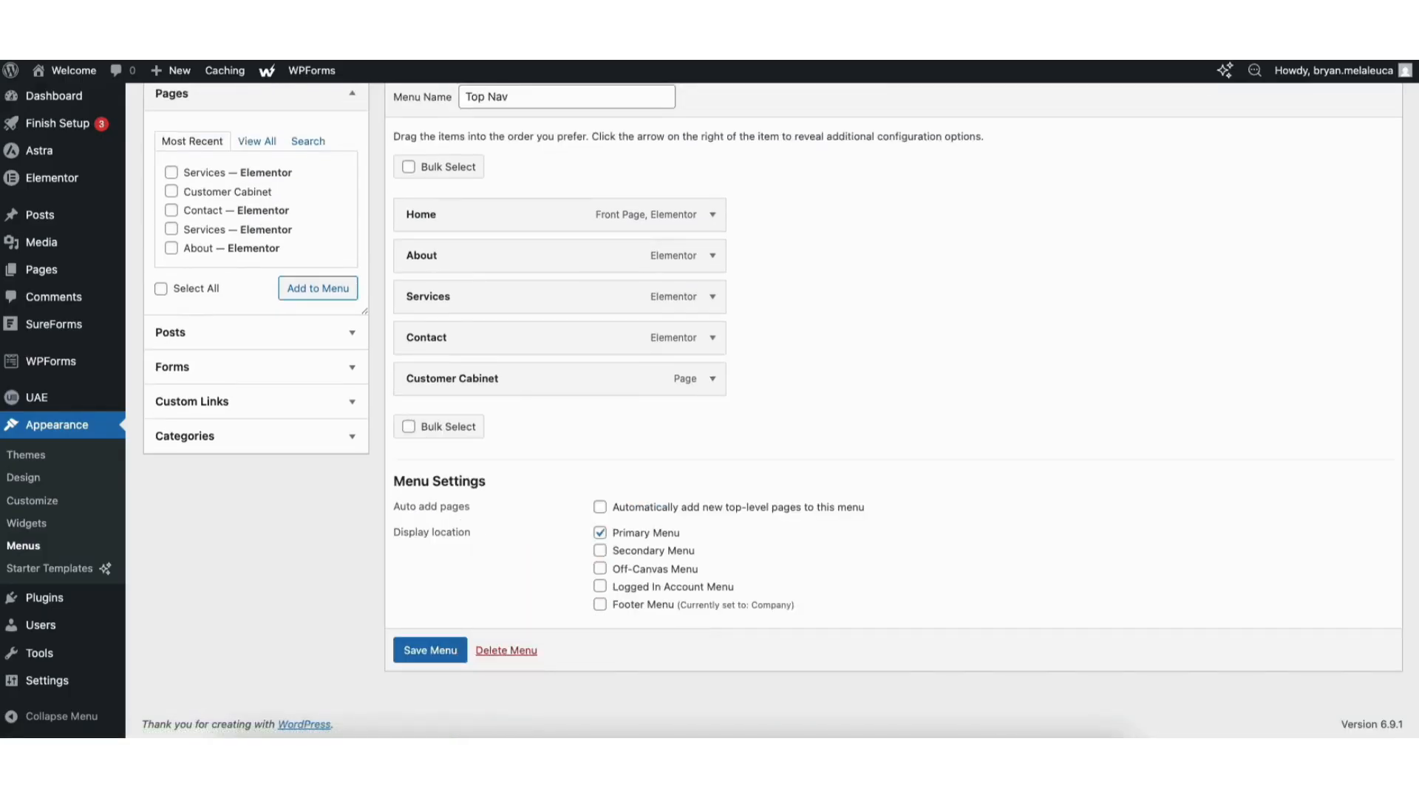
# Nest Customer Cabinet as a sub item under Services and save the Top Nav menu.
pyautogui.scroll(3, 1408, 276)
pyautogui.moveTo(437, 502); pyautogui.dragTo(472, 453)
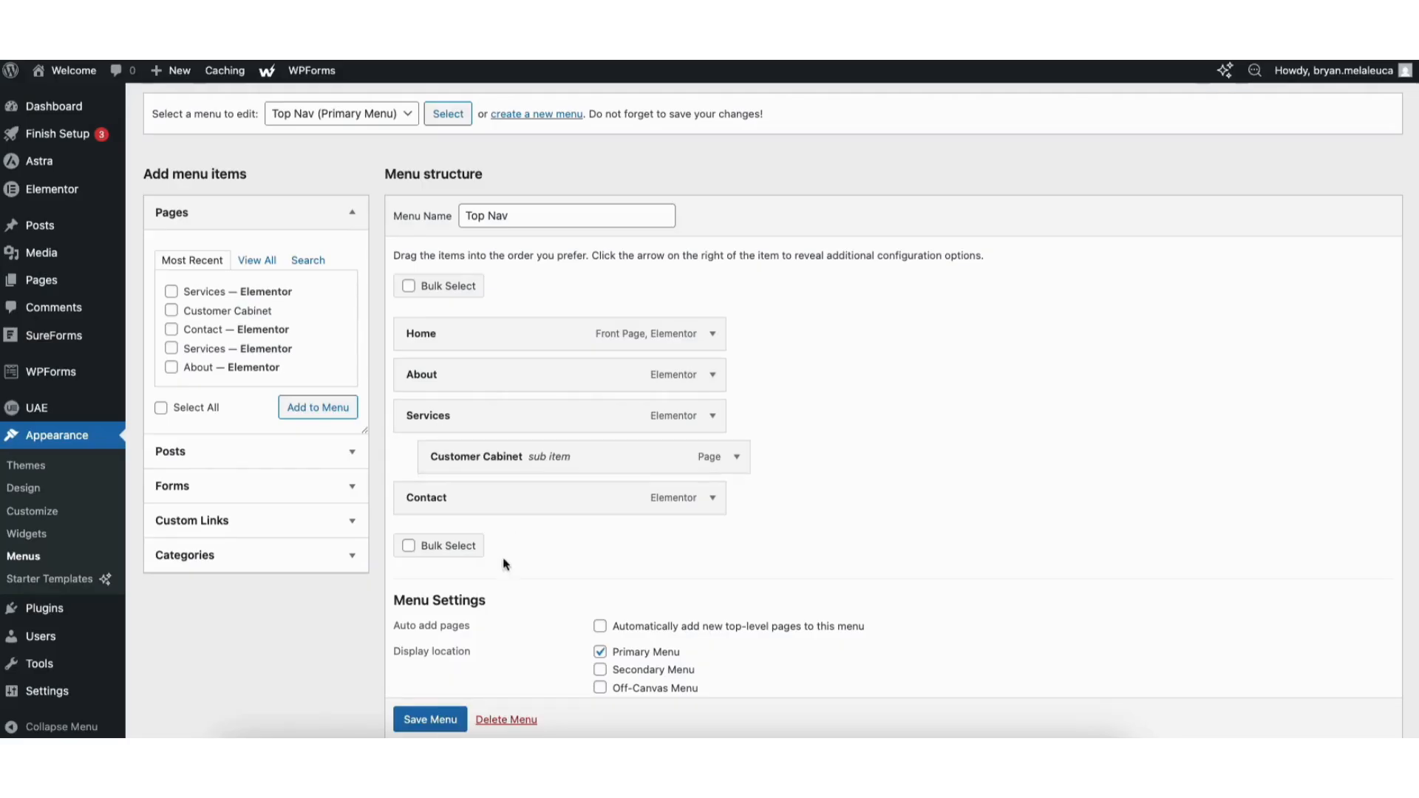
pyautogui.click(429, 717)
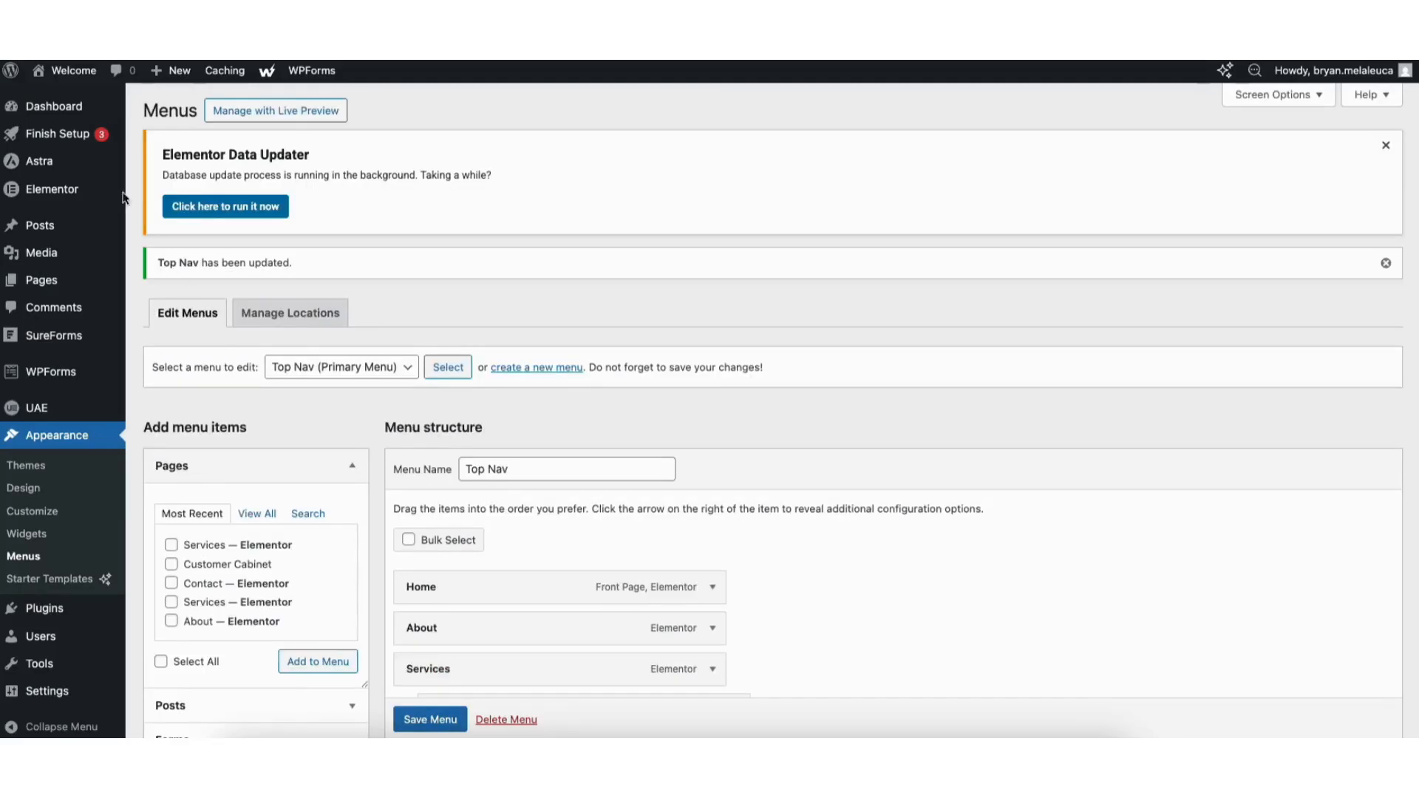
# Visit the site from the dashboard and publish the Home page in Elementor.
pyautogui.moveTo(70, 70)
pyautogui.click(63, 94)
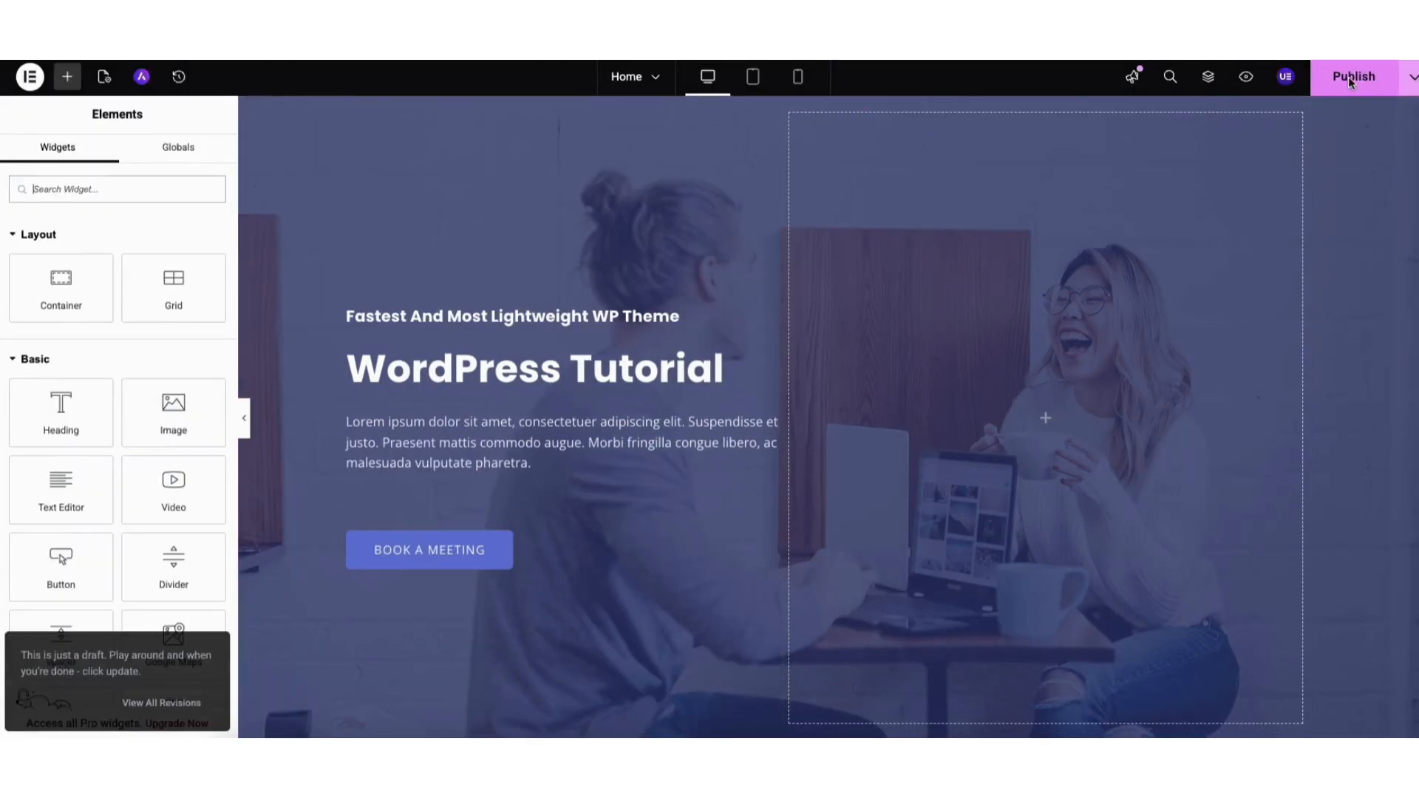
pyautogui.click(1348, 76)
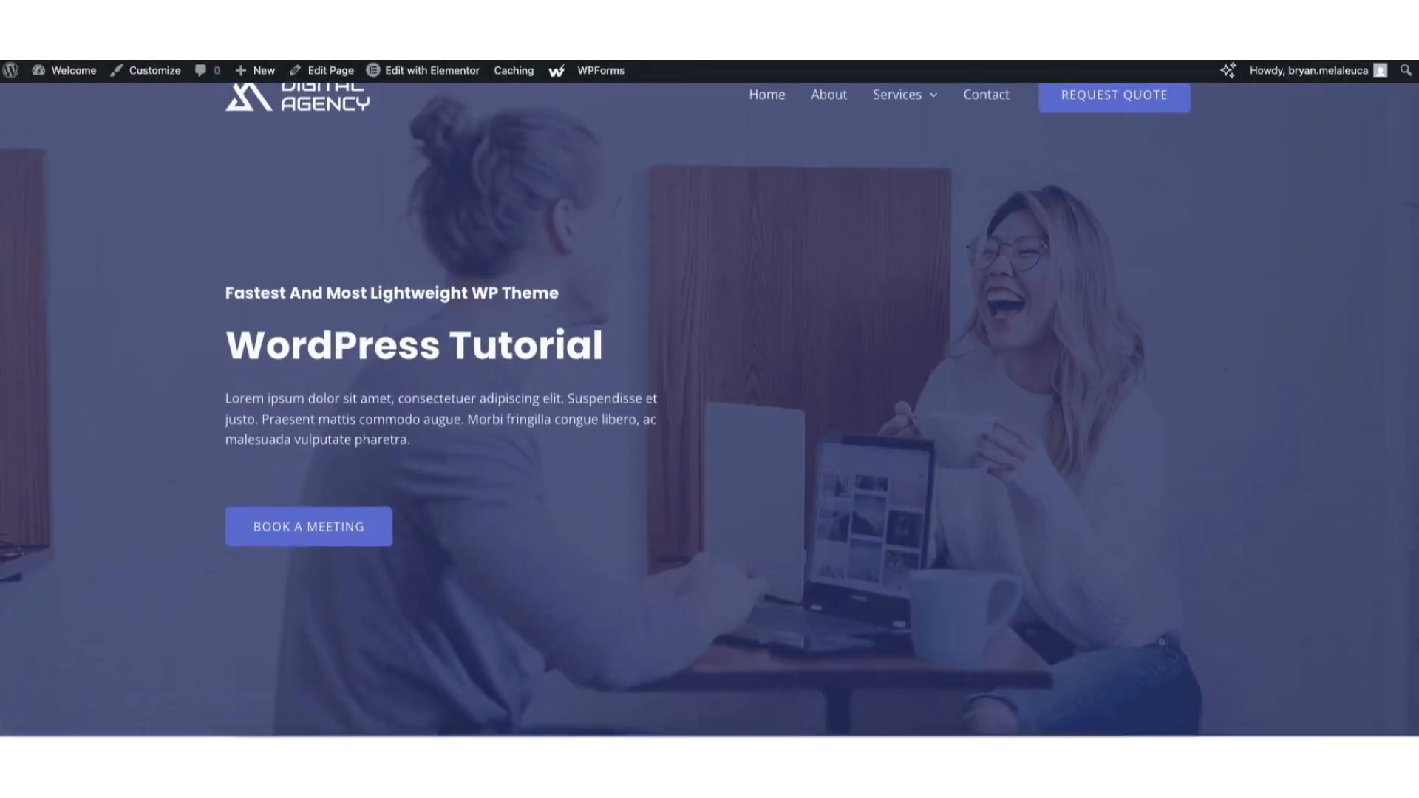
# Review the live home page from the hero section down past the Portfolio section.
pyautogui.scroll(-15, 709, 410)
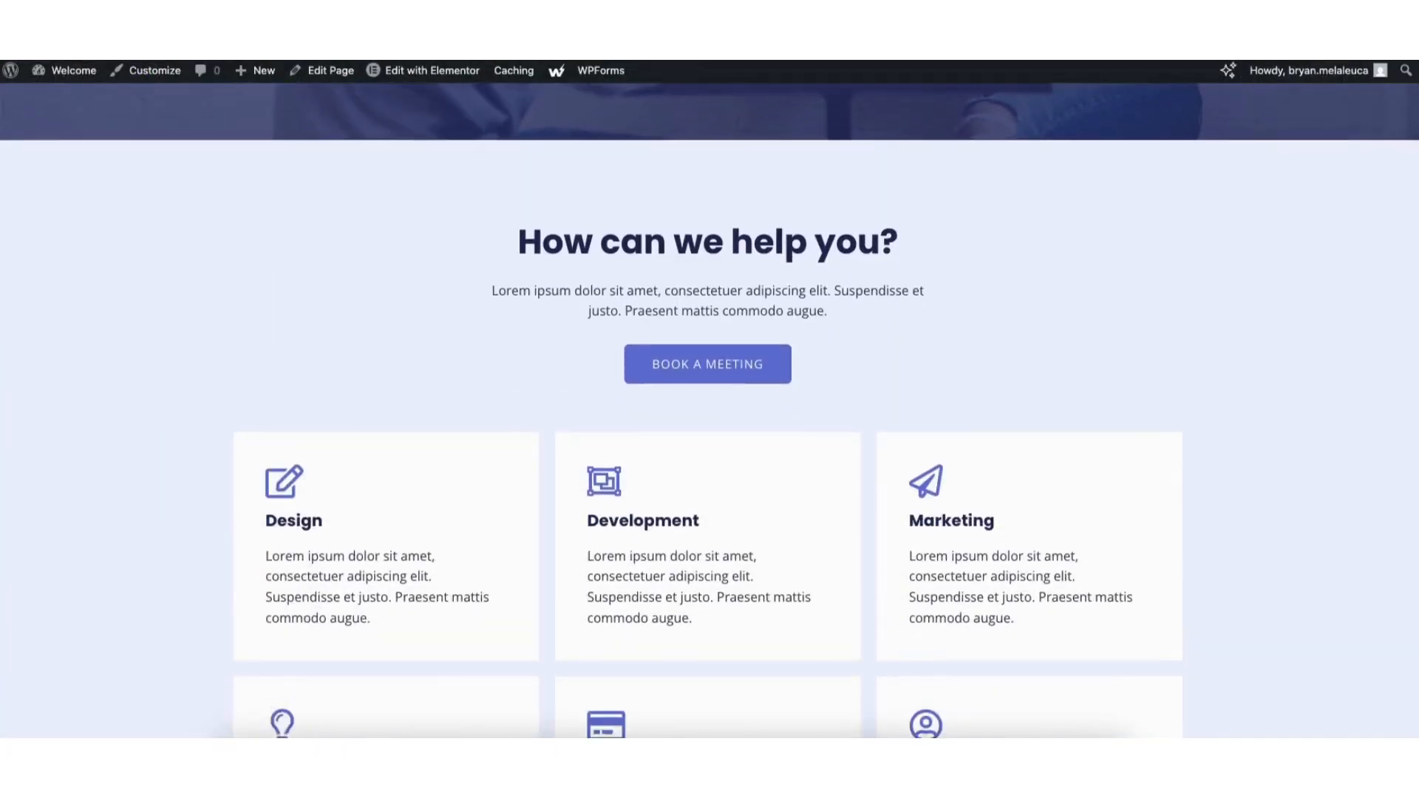
pyautogui.scroll(-12, 709, 410)
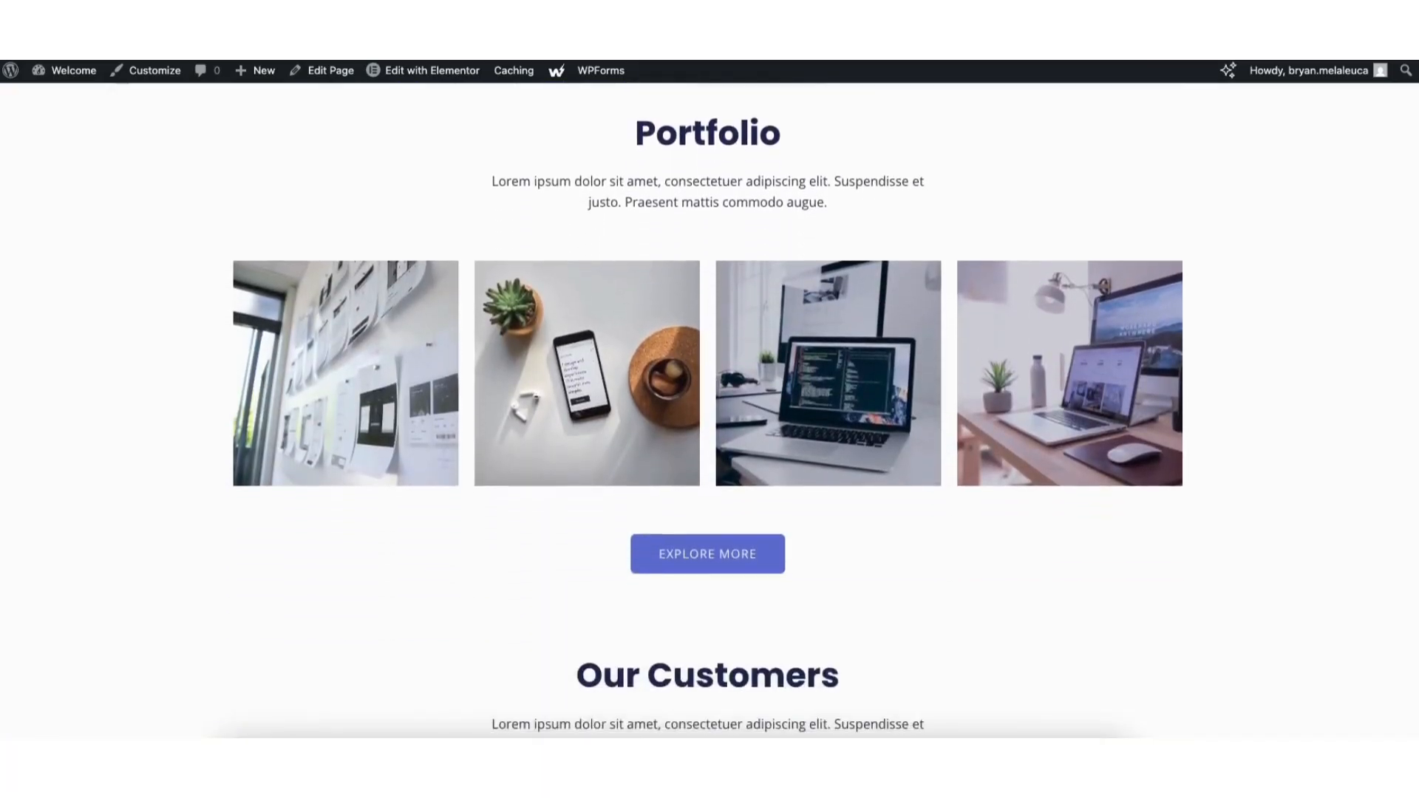
pyautogui.scroll(-4, 709, 410)
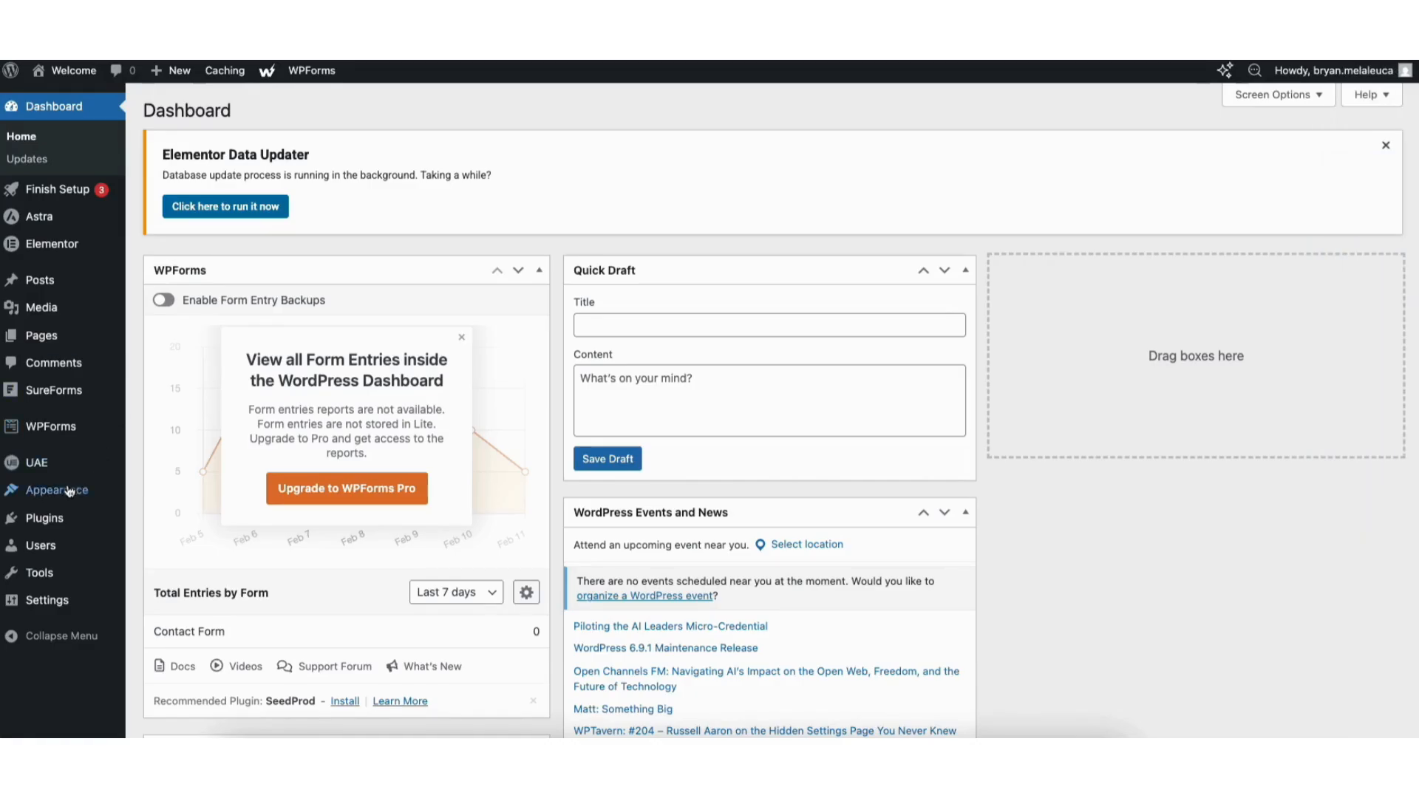
# Open the installed themes and delete the unused Twenty Twenty-Five and Twenty Twenty-Four themes.
pyautogui.moveTo(66, 493)
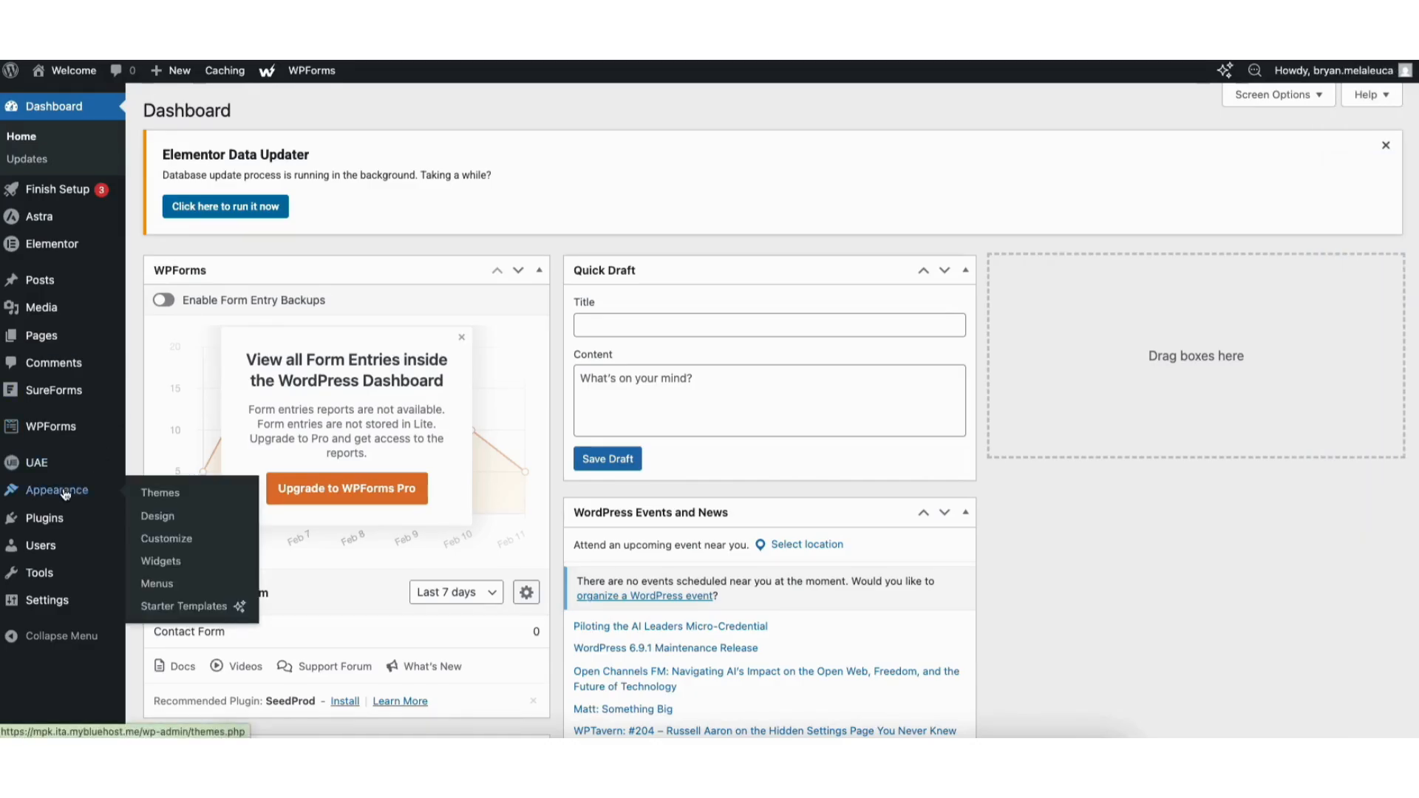
pyautogui.click(158, 495)
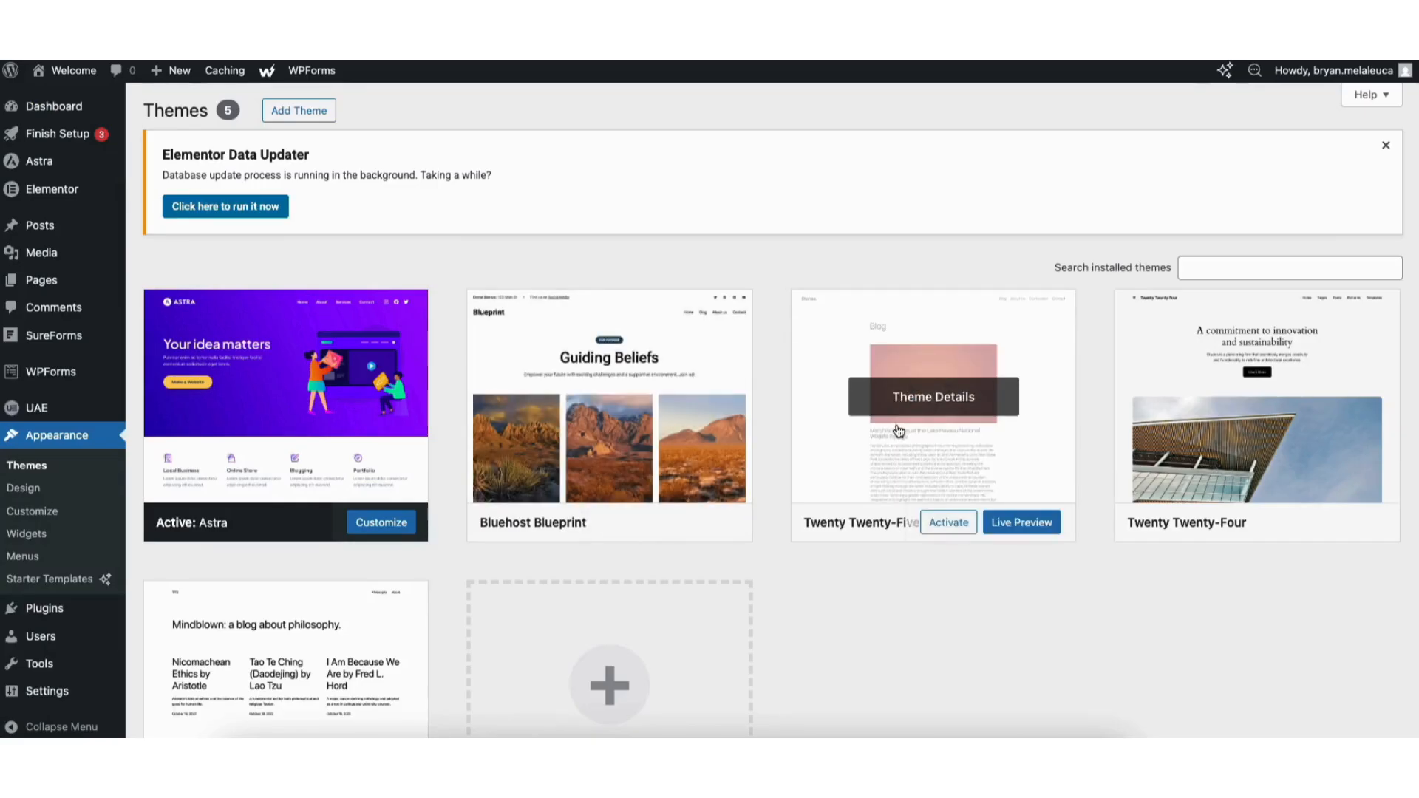
pyautogui.click(896, 366)
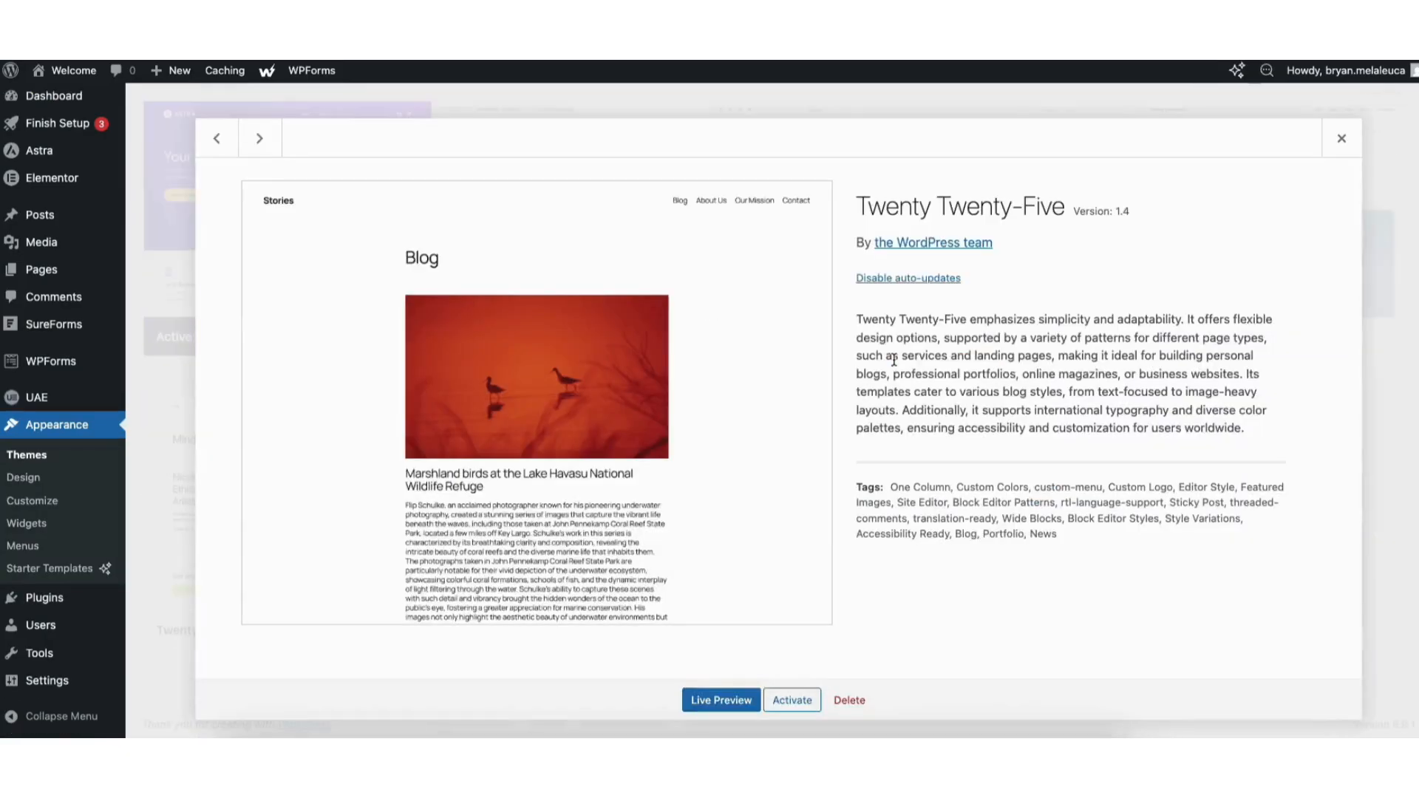
pyautogui.click(844, 706)
pyautogui.click(843, 143)
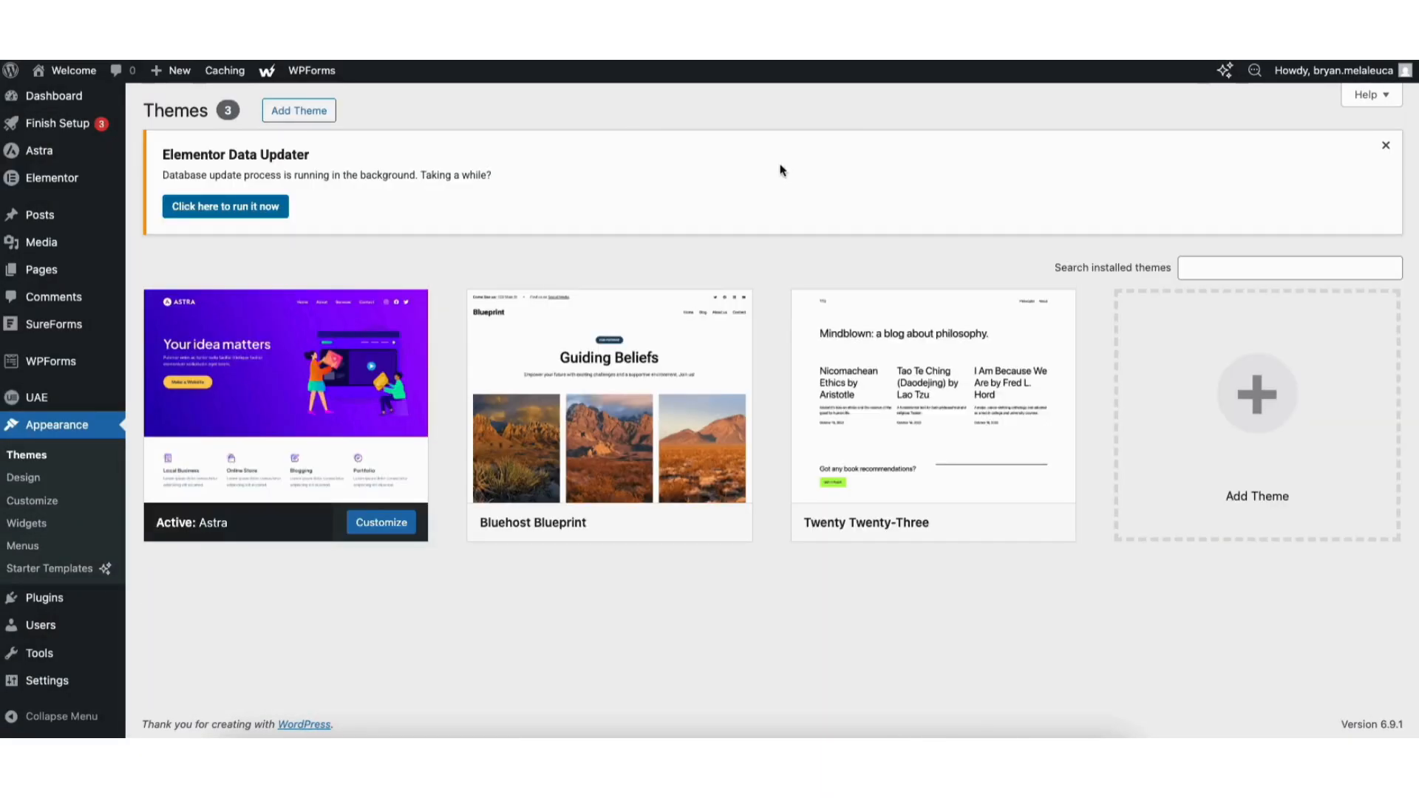
# Open the WordPress Updates page to check the status of the core version, plugins and themes.
pyautogui.moveTo(63, 99)
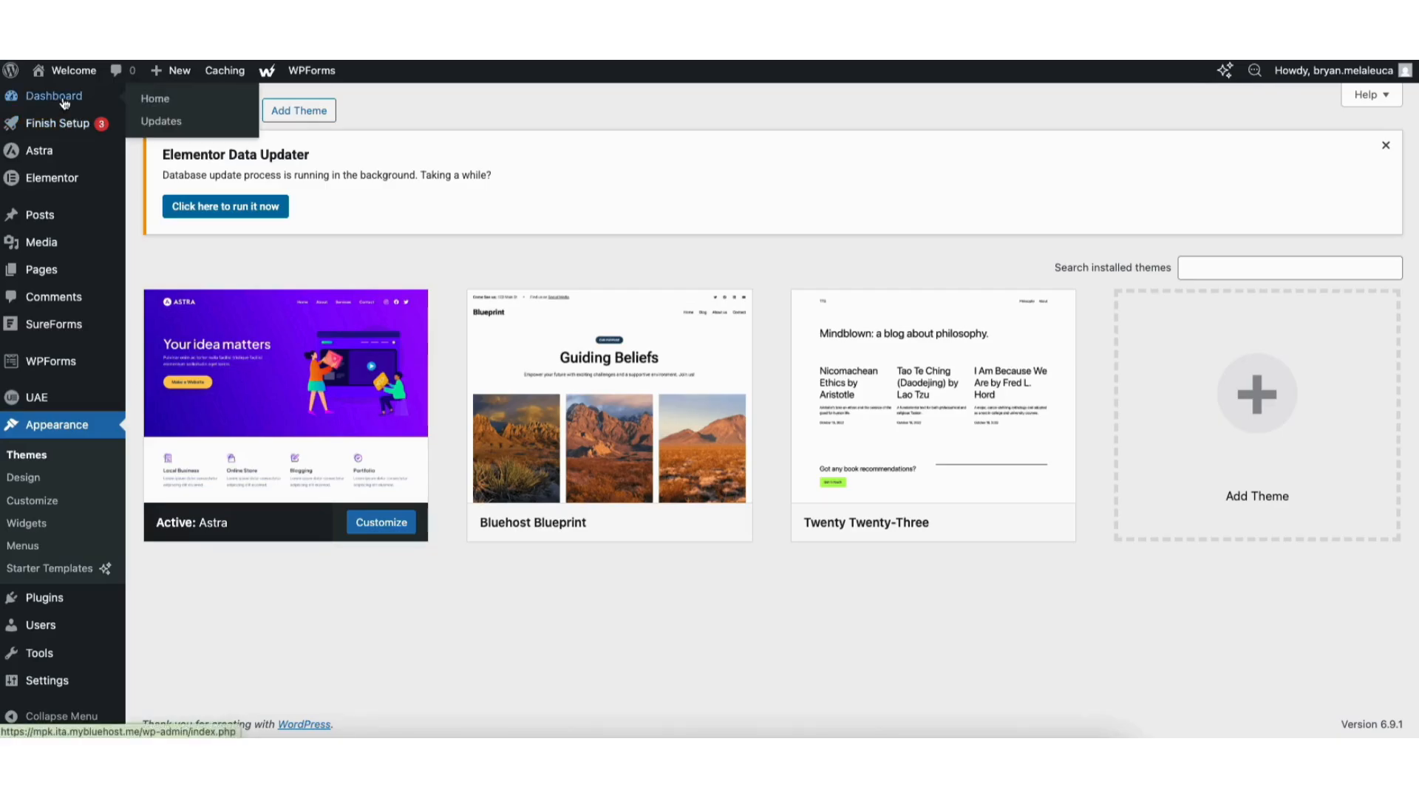
pyautogui.click(156, 123)
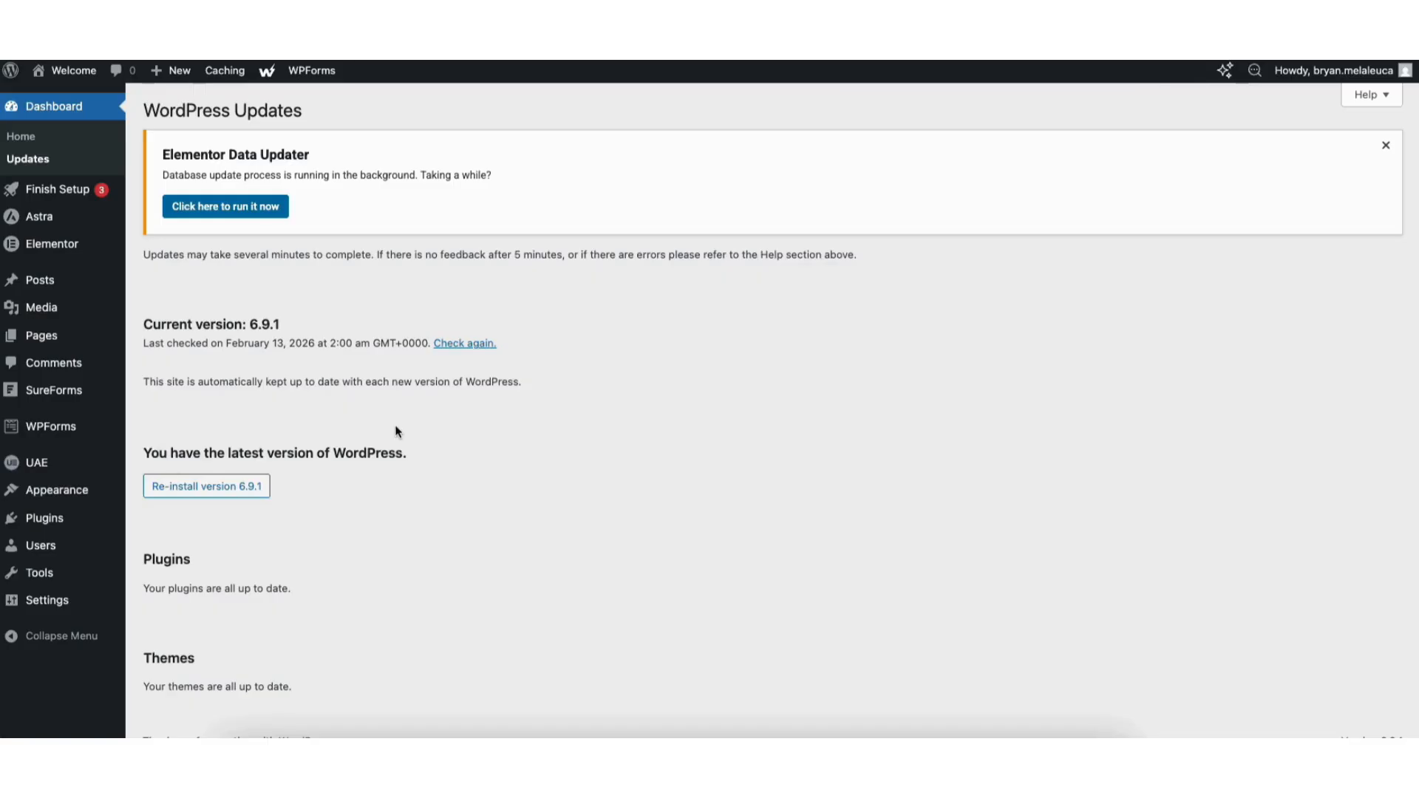
# Search the plugin directory for "caching" and install W3 Total Cache.
pyautogui.moveTo(42, 525)
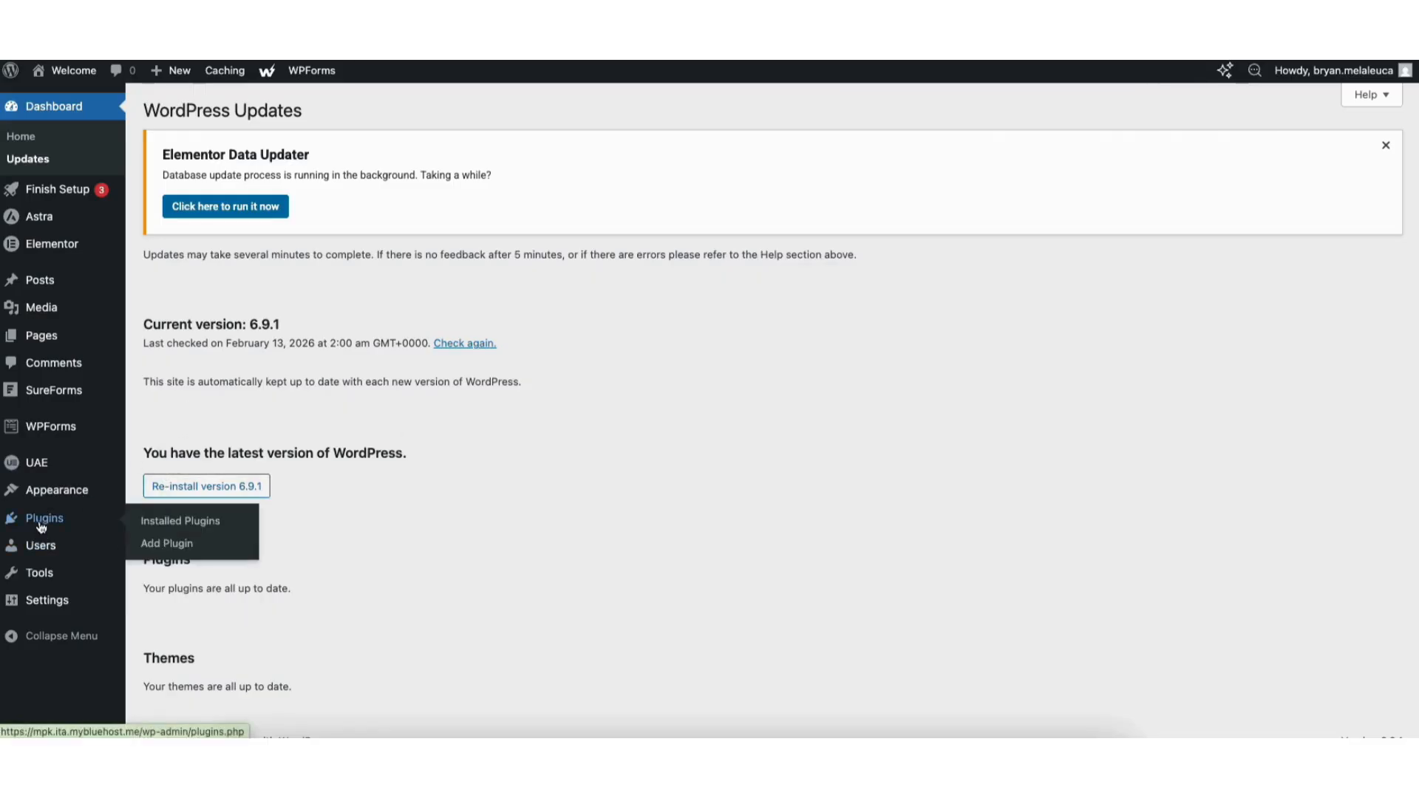
pyautogui.click(165, 544)
pyautogui.click(1136, 184)
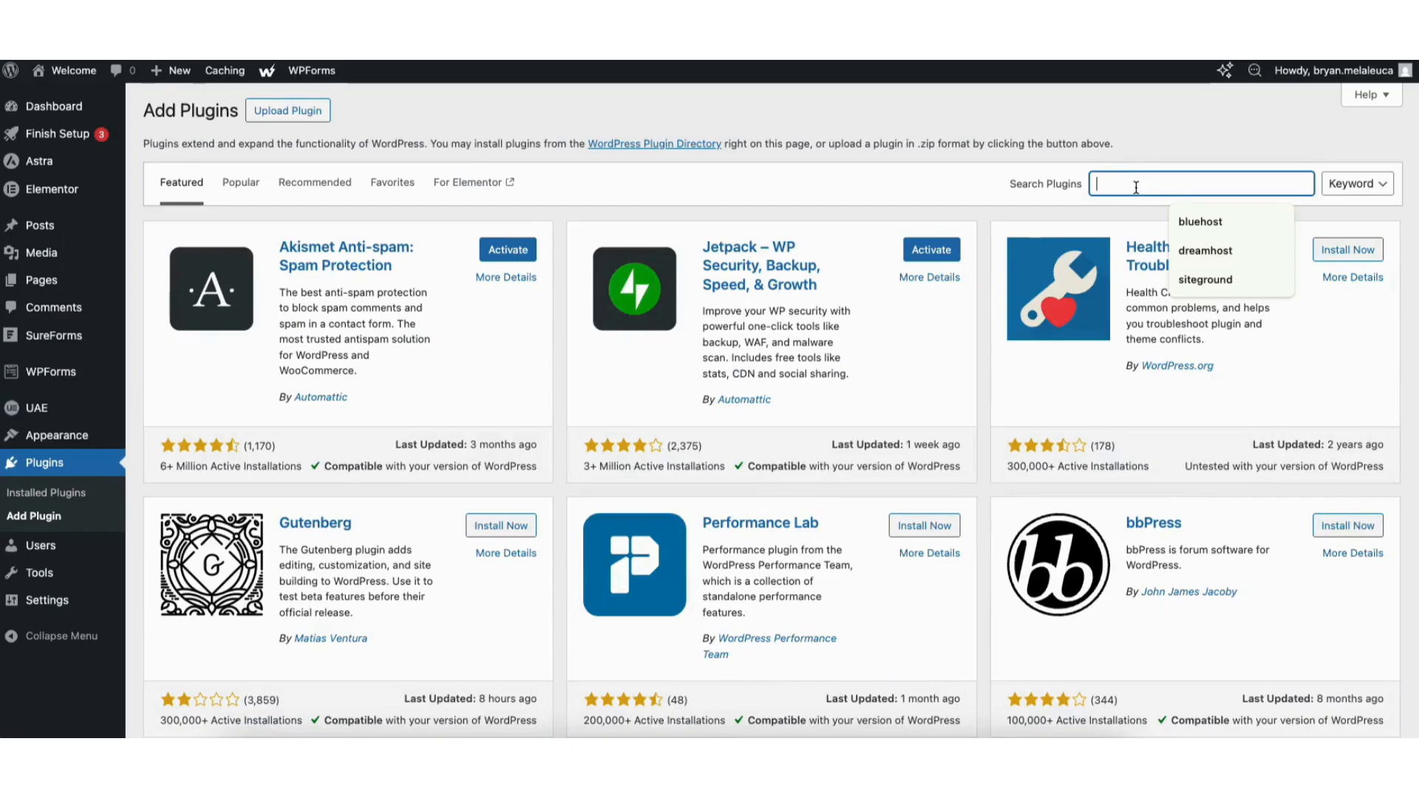
pyautogui.write('caching')
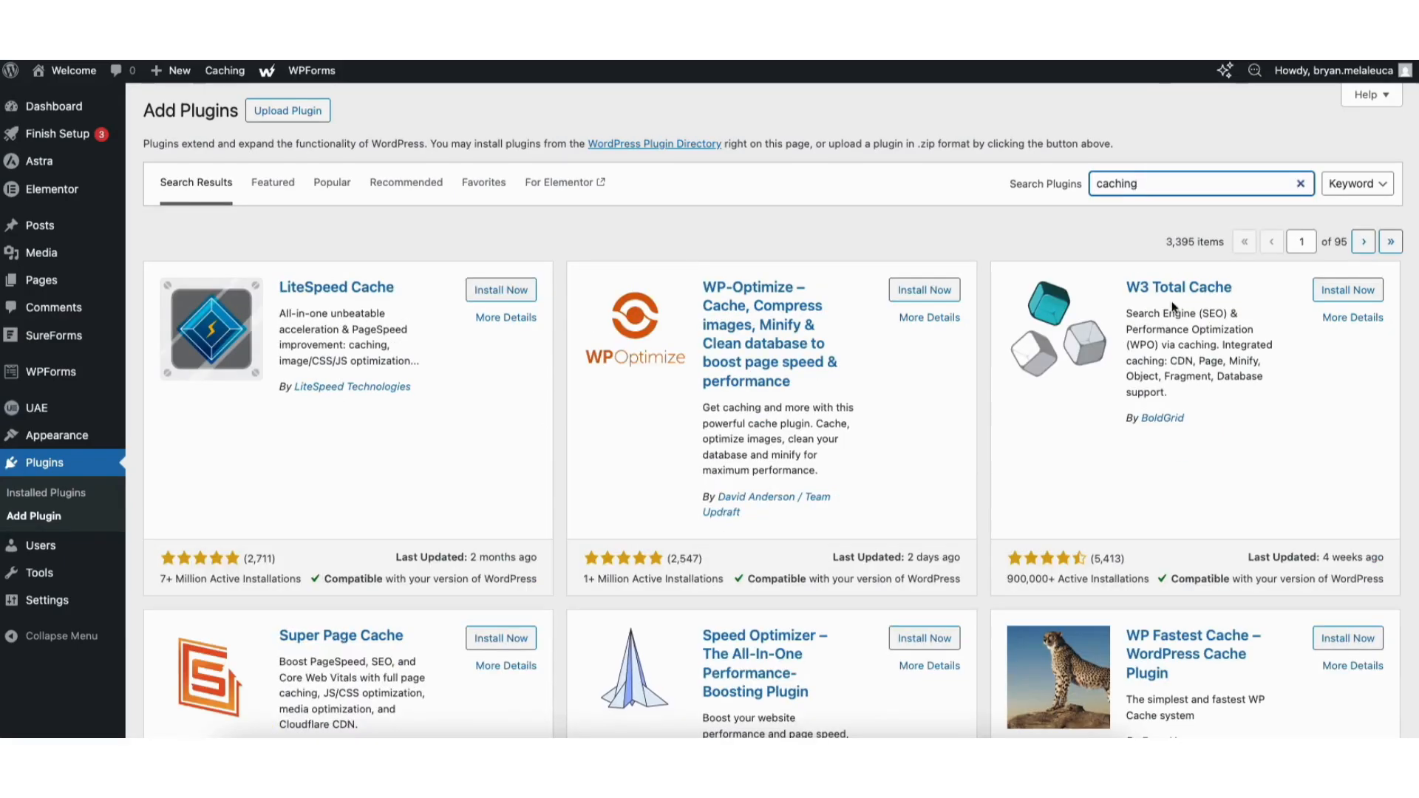
pyautogui.click(1347, 296)
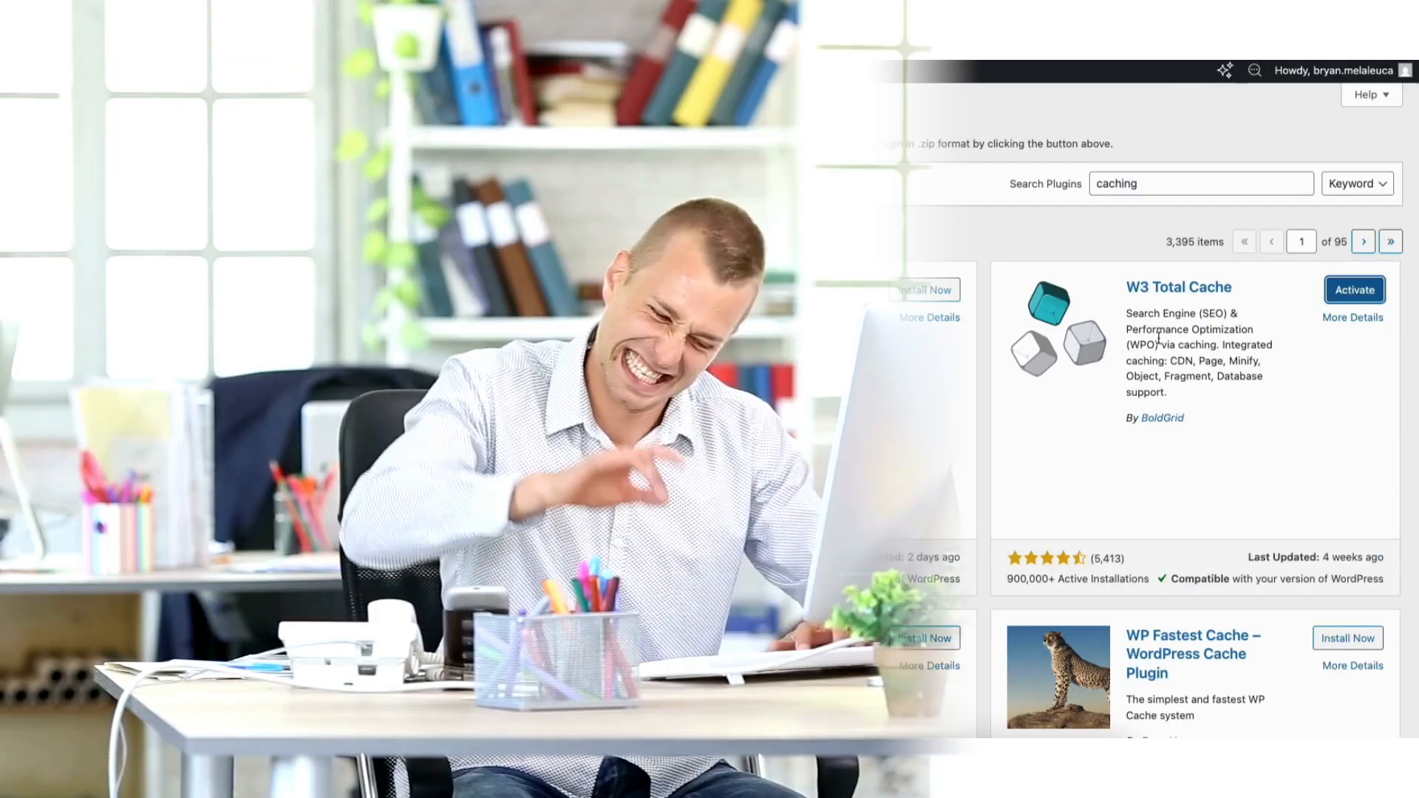
# Examine the live home page's hero, service boxes and Portfolio section.
pyautogui.scroll(-2, 709, 399)
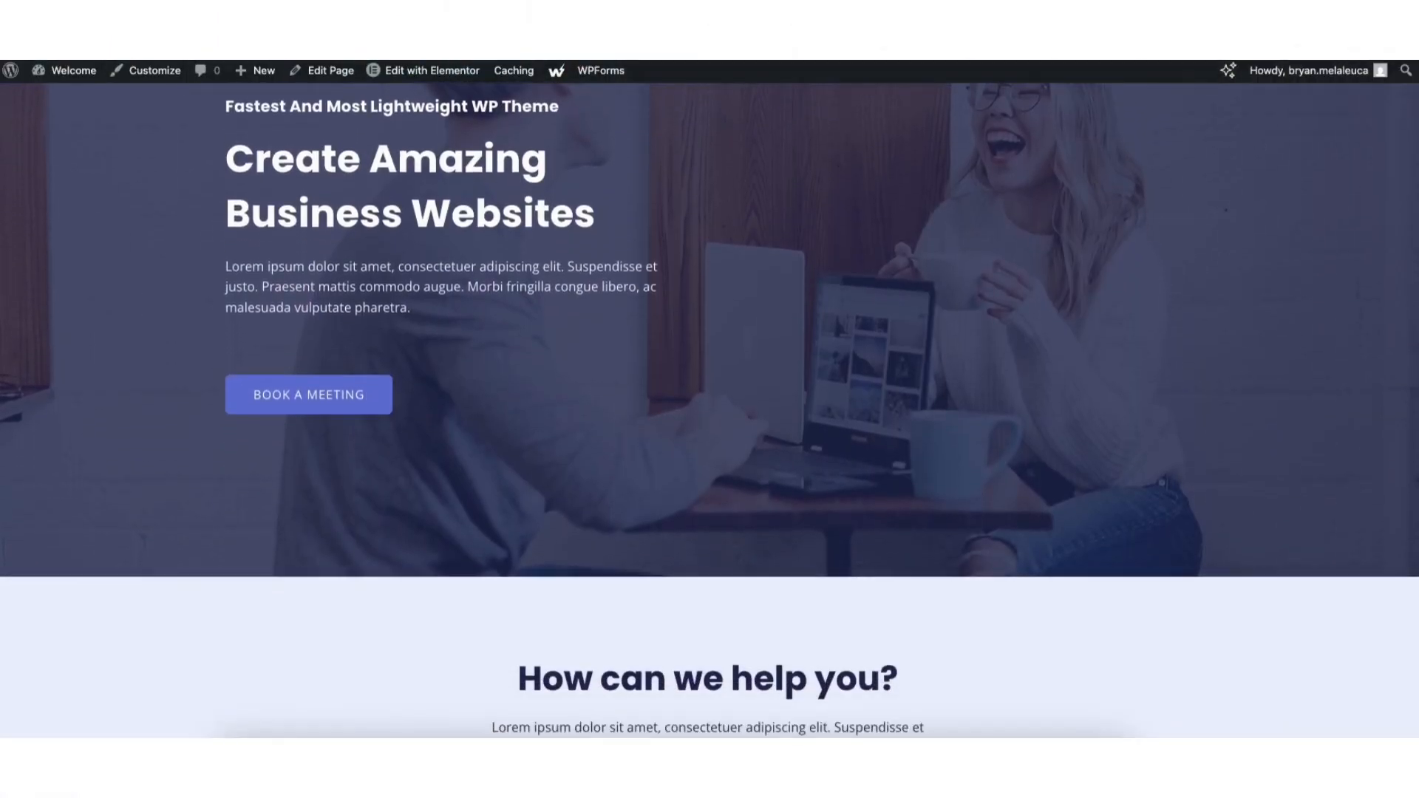
pyautogui.scroll(-8, 709, 399)
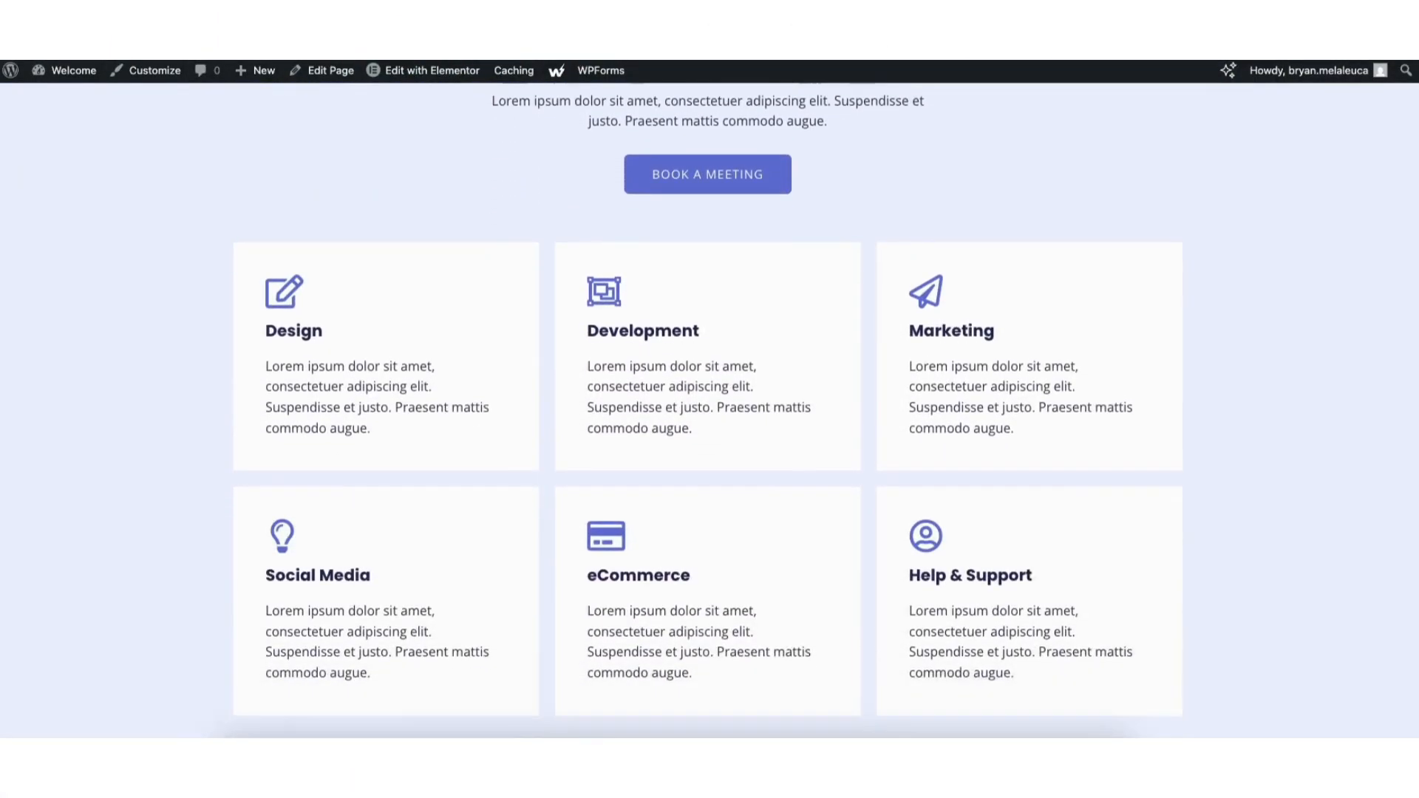
pyautogui.scroll(-8, 710, 399)
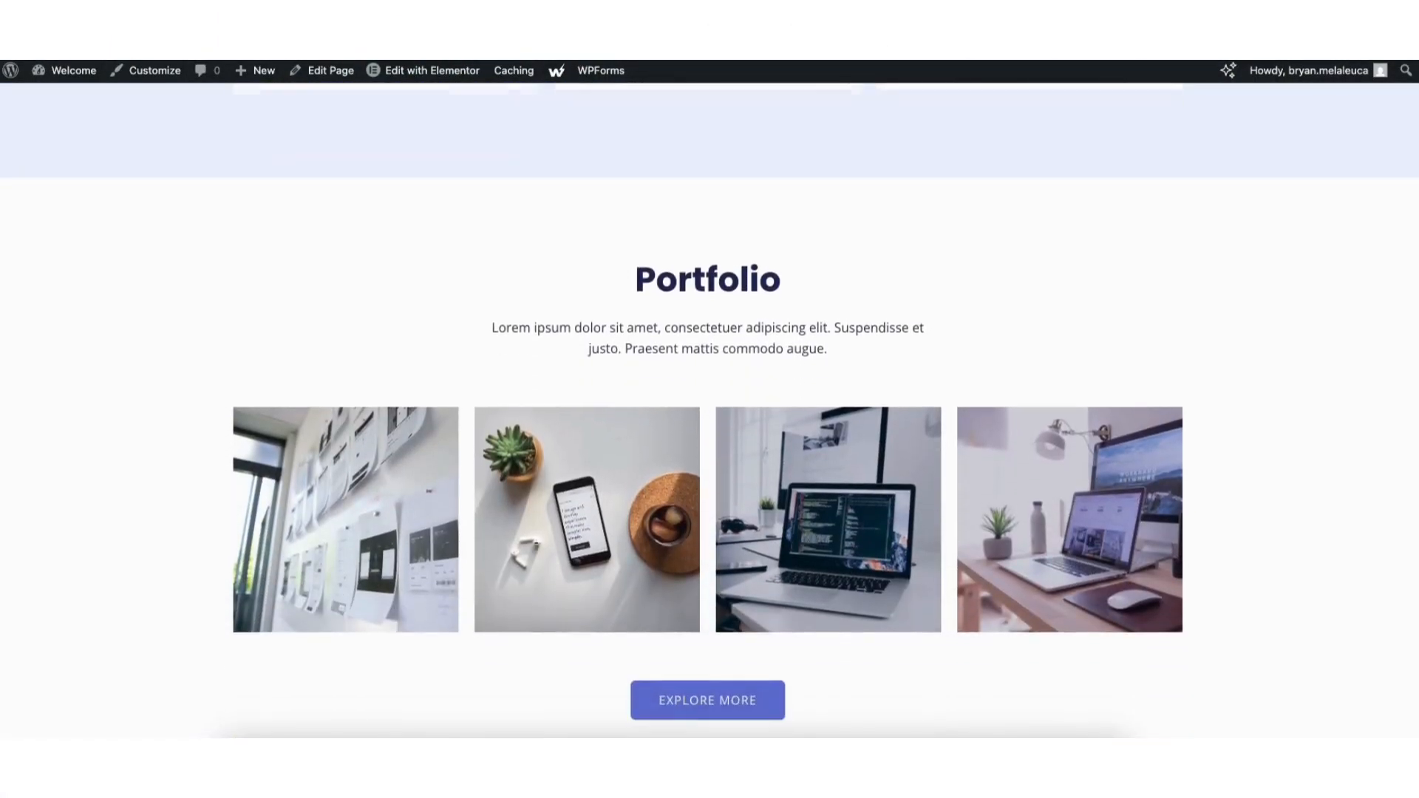
pyautogui.scroll(-2, 709, 399)
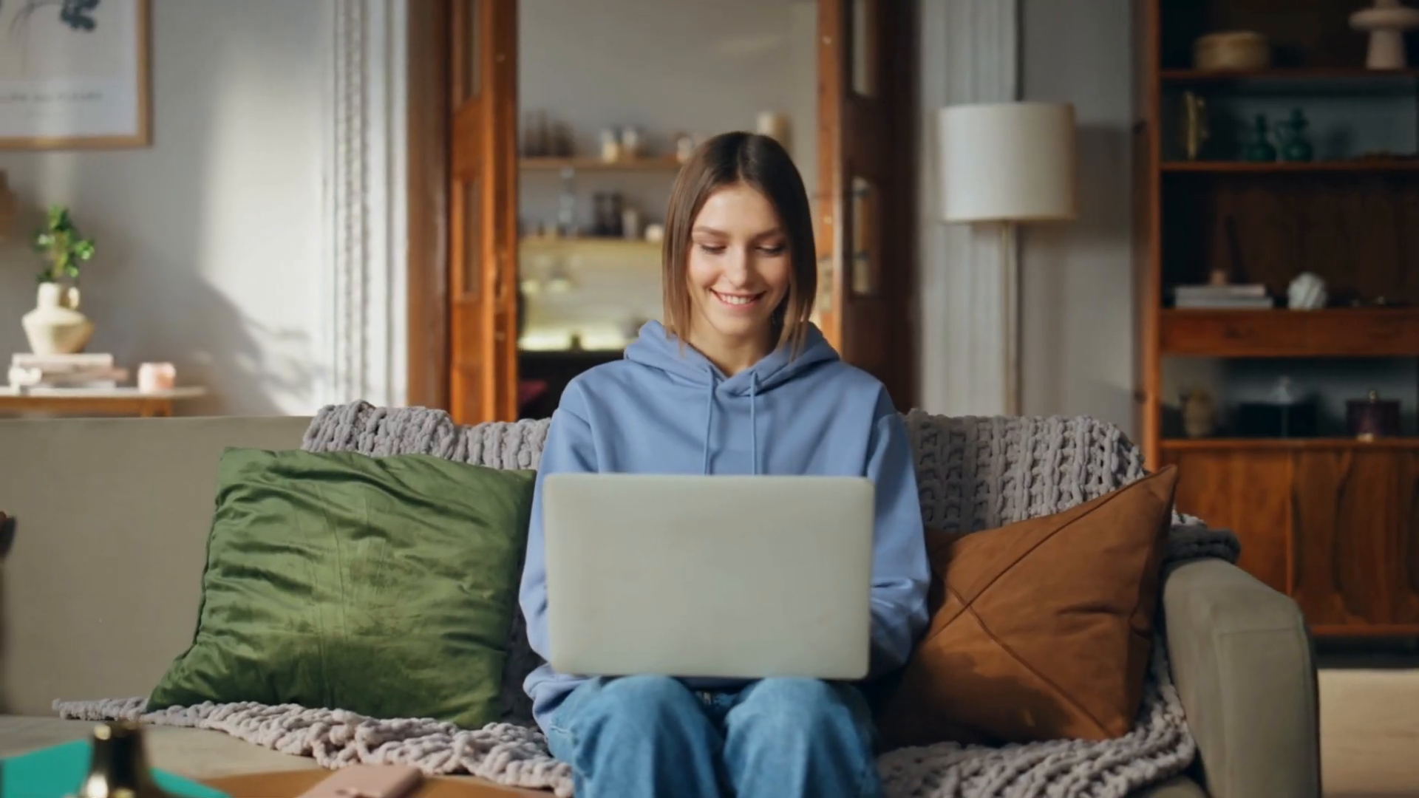